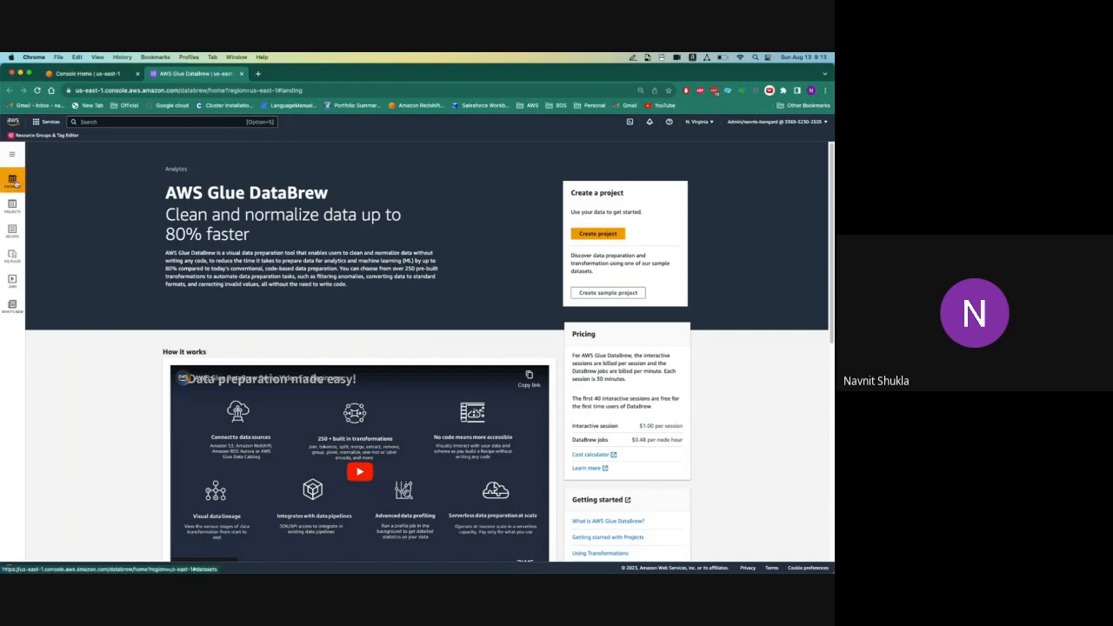
# Go to the DataBrew datasets and start connecting a new dataset.
pyautogui.click(13, 181)
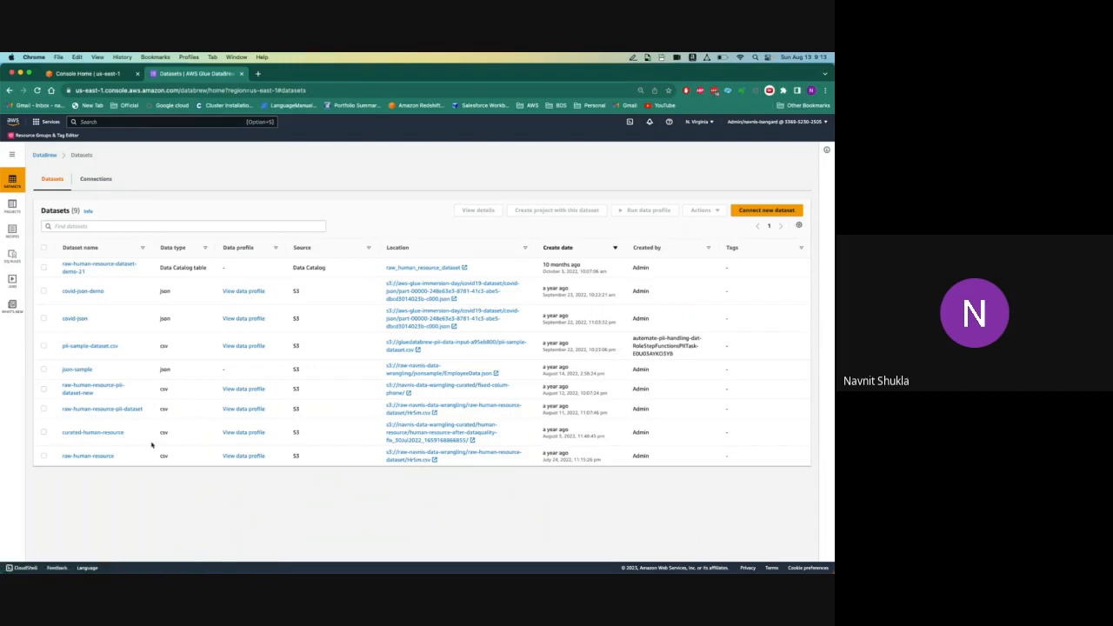
pyautogui.click(766, 214)
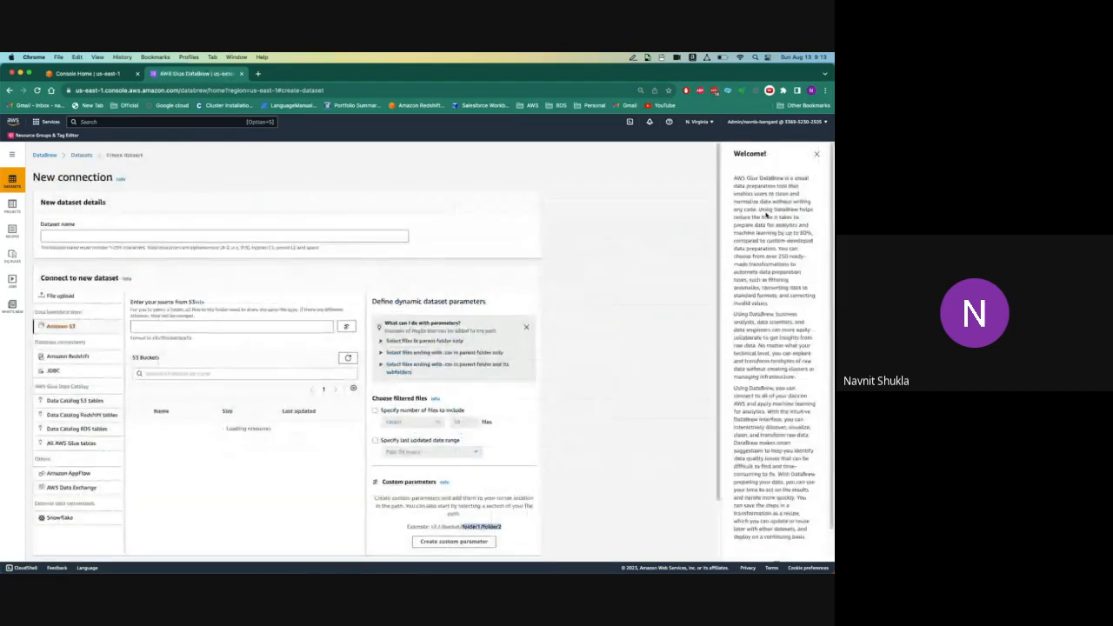
pyautogui.moveTo(718, 222)
pyautogui.mouseDown()
pyautogui.moveTo(724, 252)
pyautogui.moveTo(725, 242)
pyautogui.mouseUp()
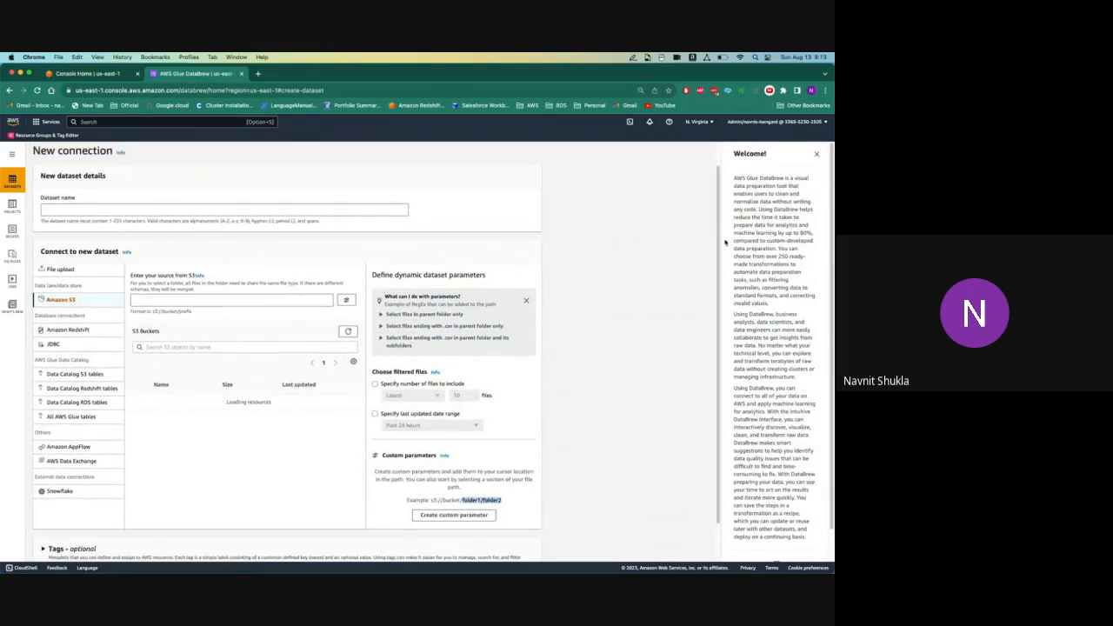
# Examine the File upload, Amazon S3, Amazon Redshift, JDBC and Data Catalog S3 tables source options.
pyautogui.click(73, 270)
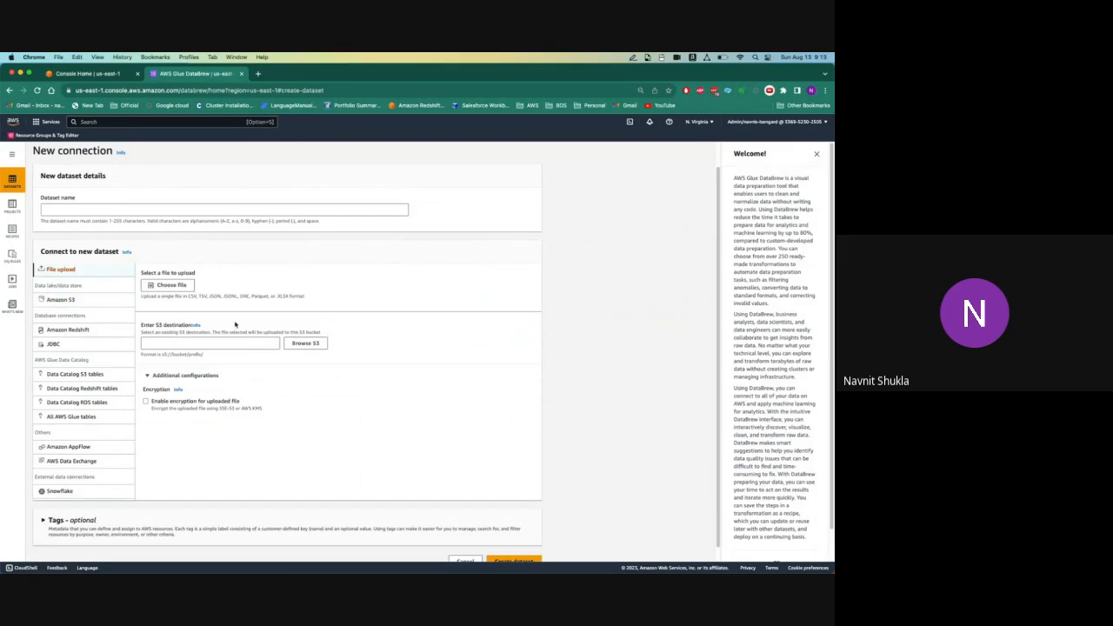
pyautogui.click(72, 299)
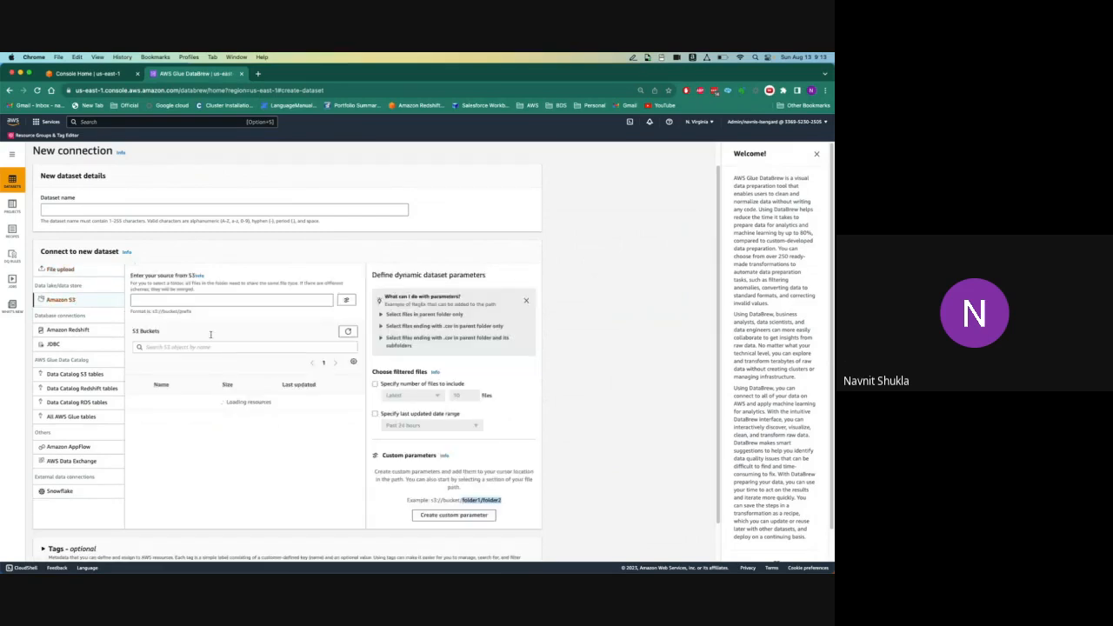
pyautogui.click(70, 329)
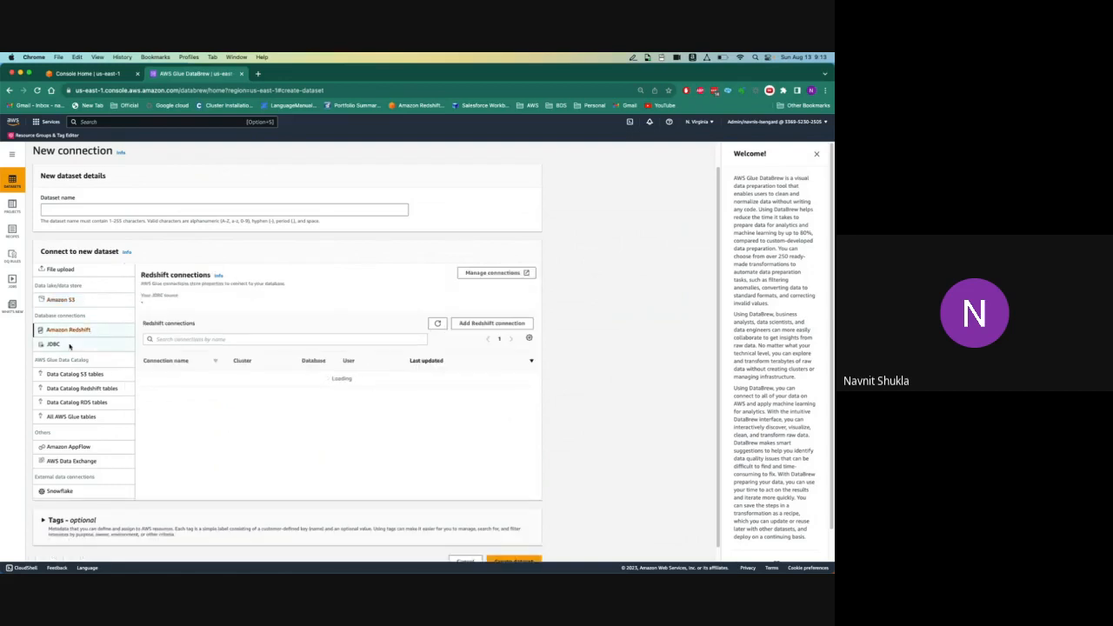
pyautogui.click(64, 346)
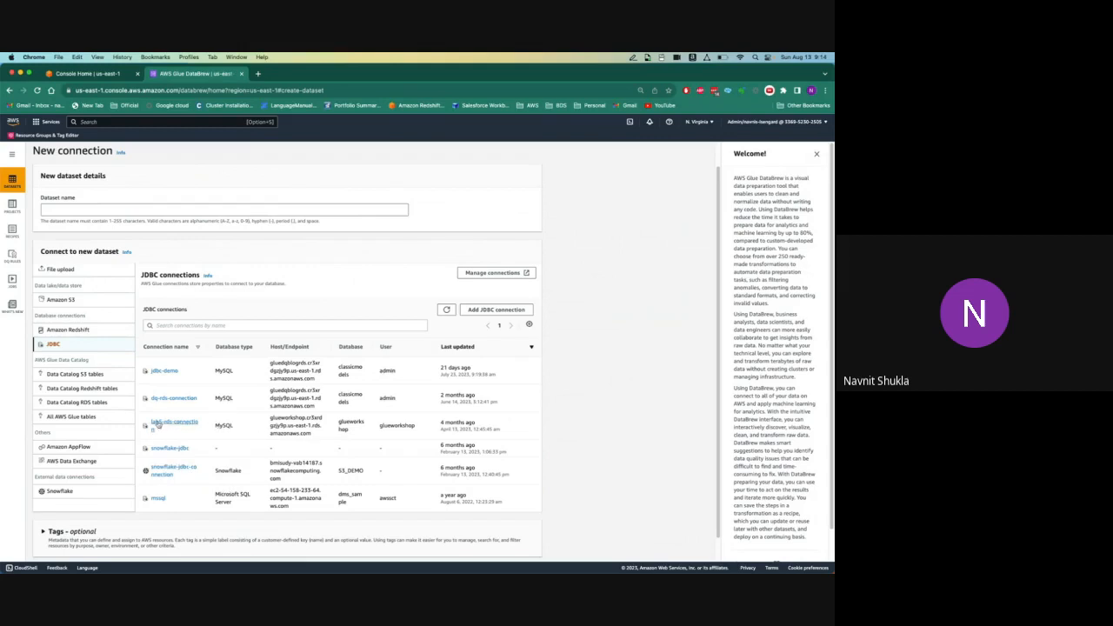
pyautogui.click(97, 375)
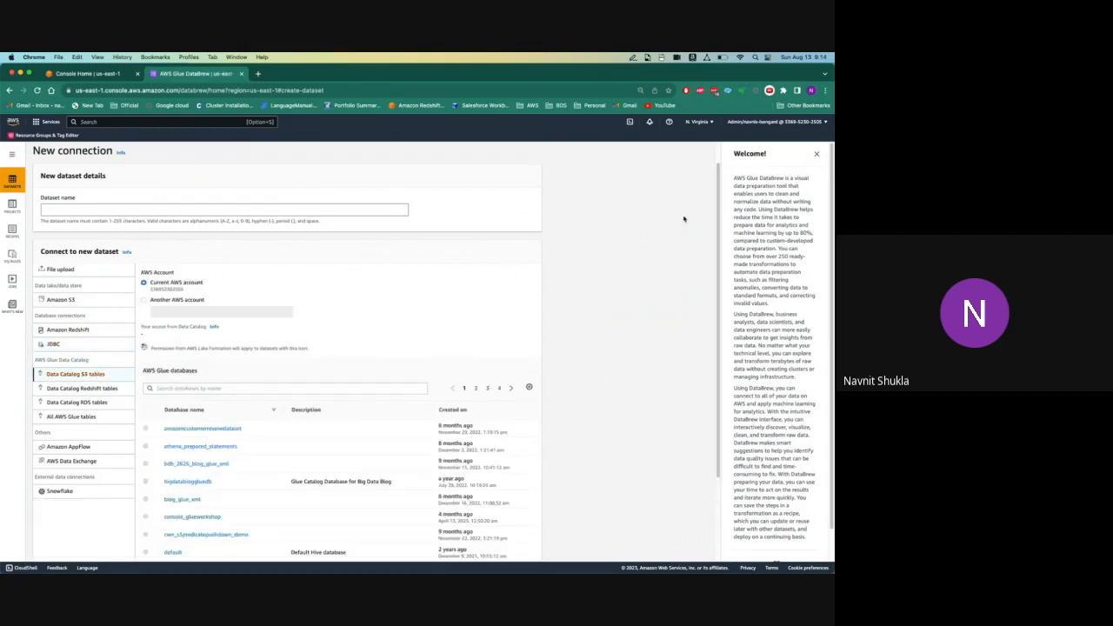
pyautogui.moveTo(714, 209); pyautogui.dragTo(730, 266)
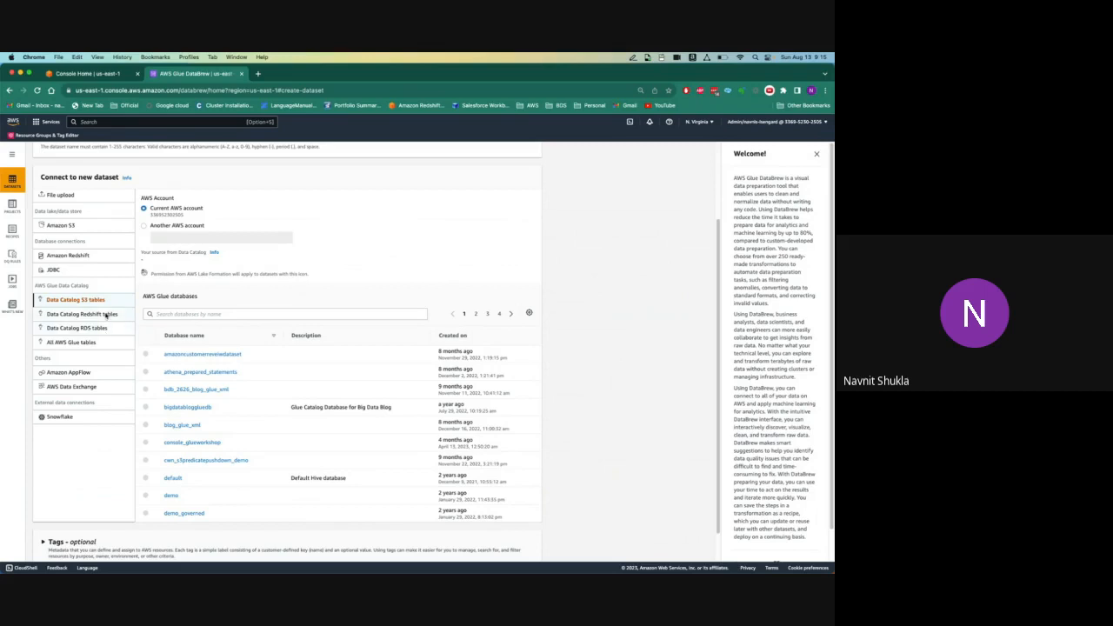
# Examine the remaining Glue Data Catalog table options, plus Amazon AppFlow, AWS Data Exchange and Snowflake as dataset sources.
pyautogui.click(106, 315)
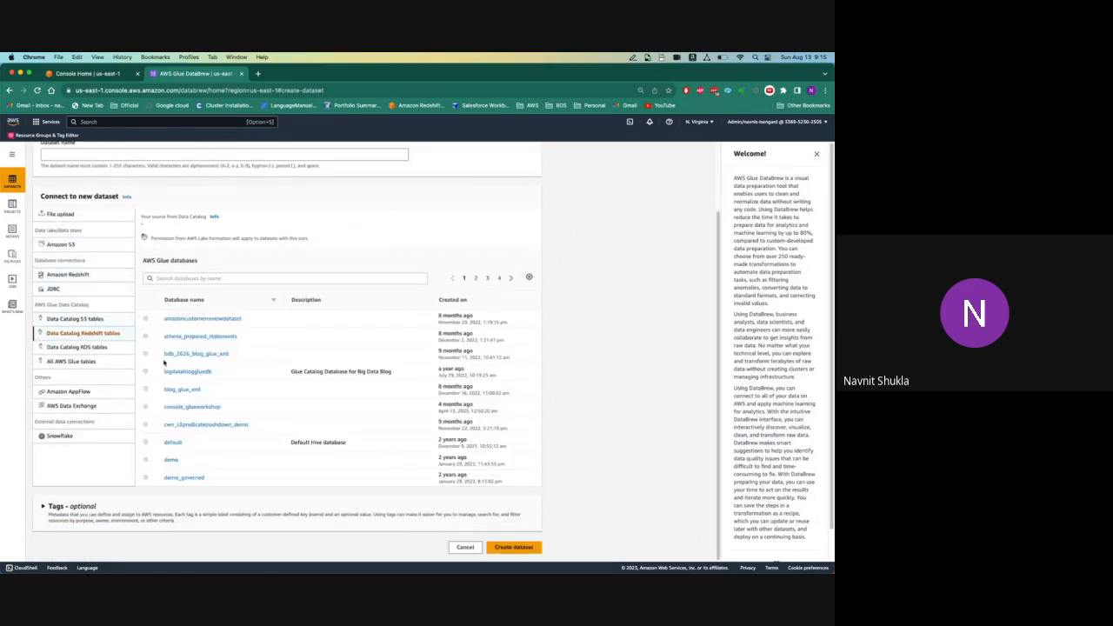
pyautogui.click(91, 348)
pyautogui.click(109, 364)
pyautogui.click(109, 392)
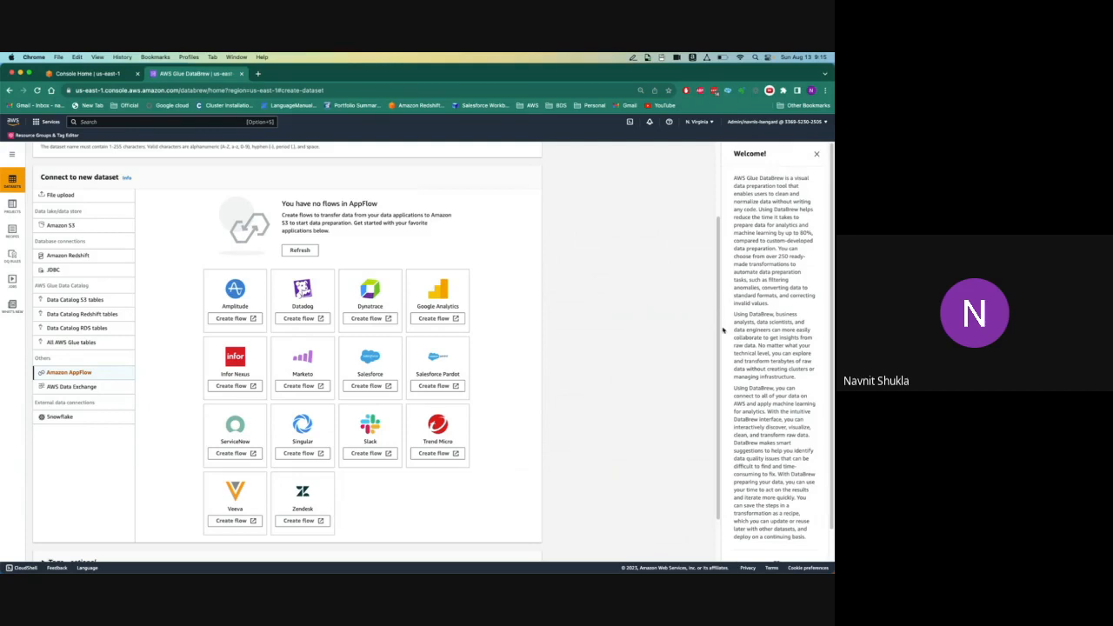
pyautogui.moveTo(724, 328); pyautogui.dragTo(400, 317)
pyautogui.click(92, 388)
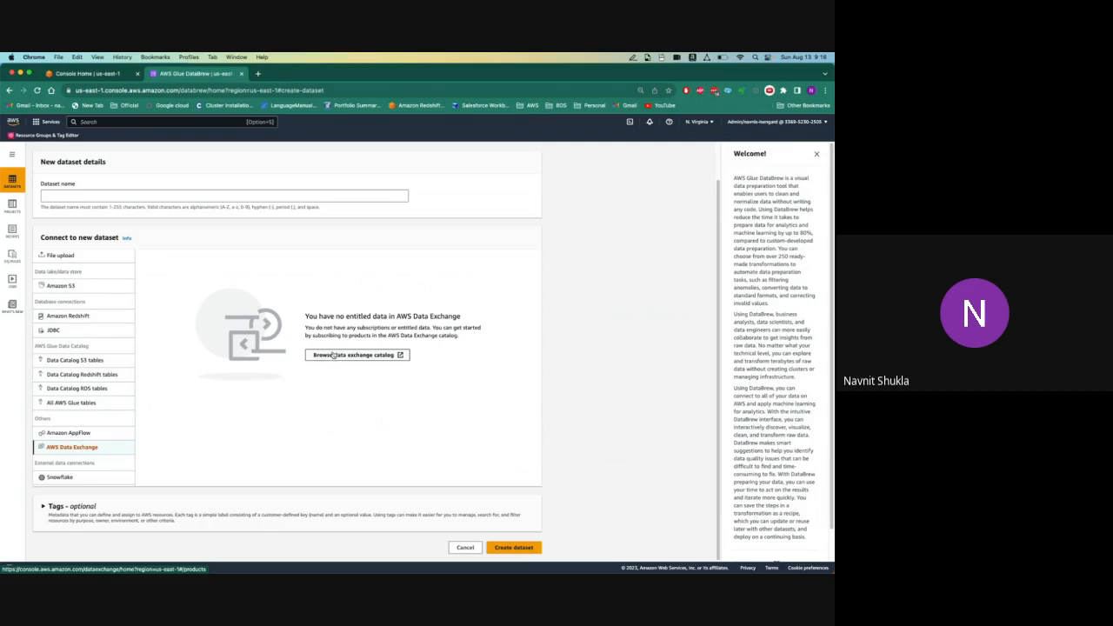
pyautogui.click(74, 481)
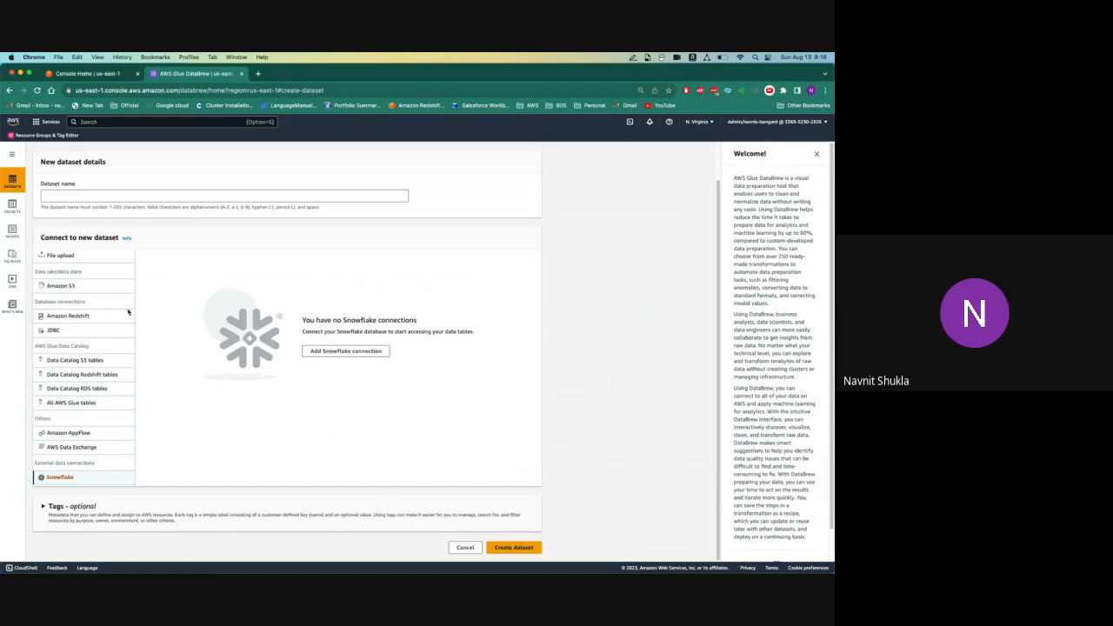
# Set the dataset source to File upload and review the file formats supported for upload.
pyautogui.click(77, 259)
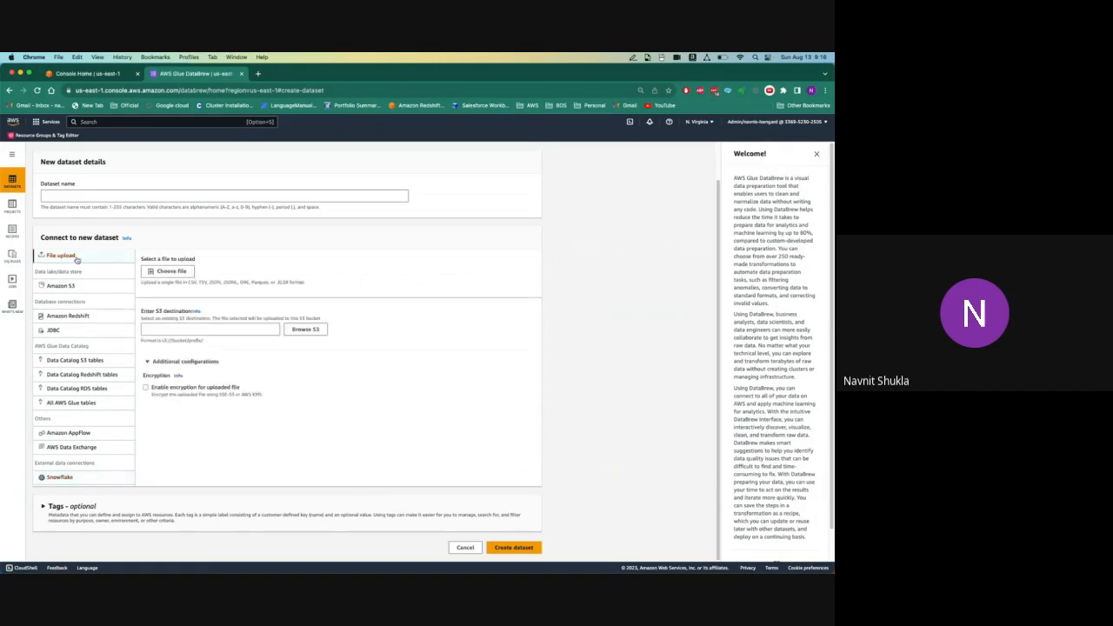
pyautogui.click(171, 271)
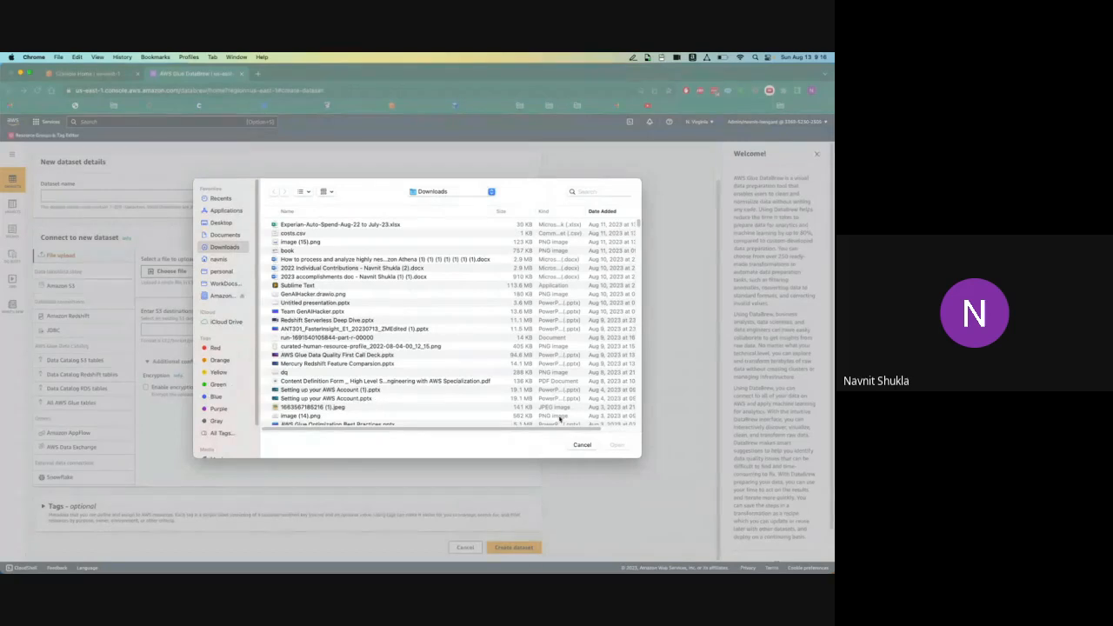
pyautogui.click(582, 445)
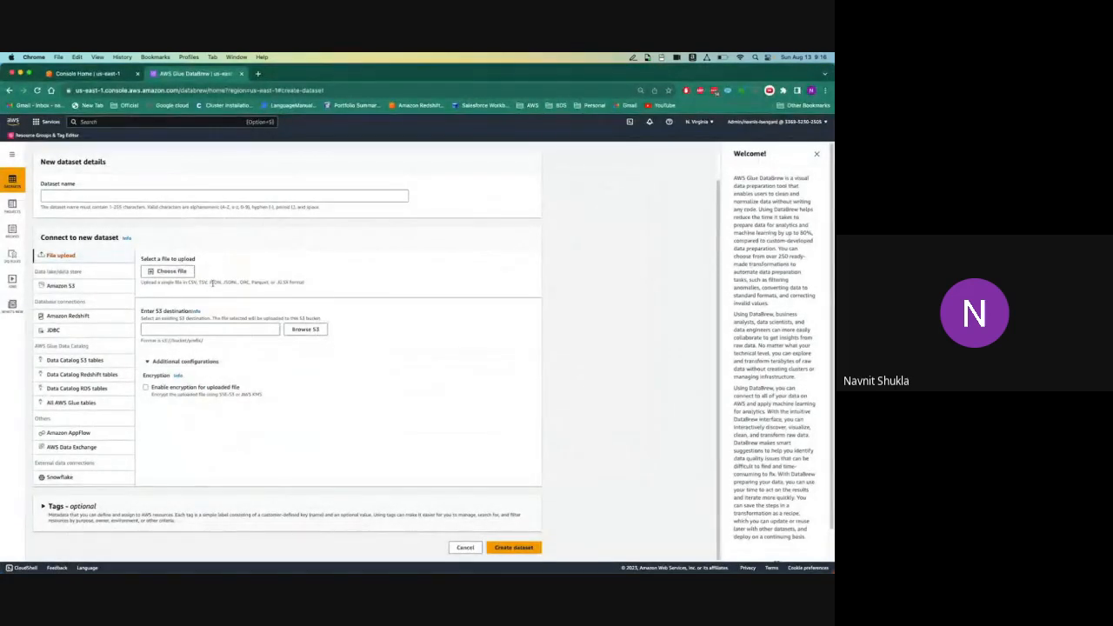
pyautogui.moveTo(216, 283); pyautogui.dragTo(248, 283)
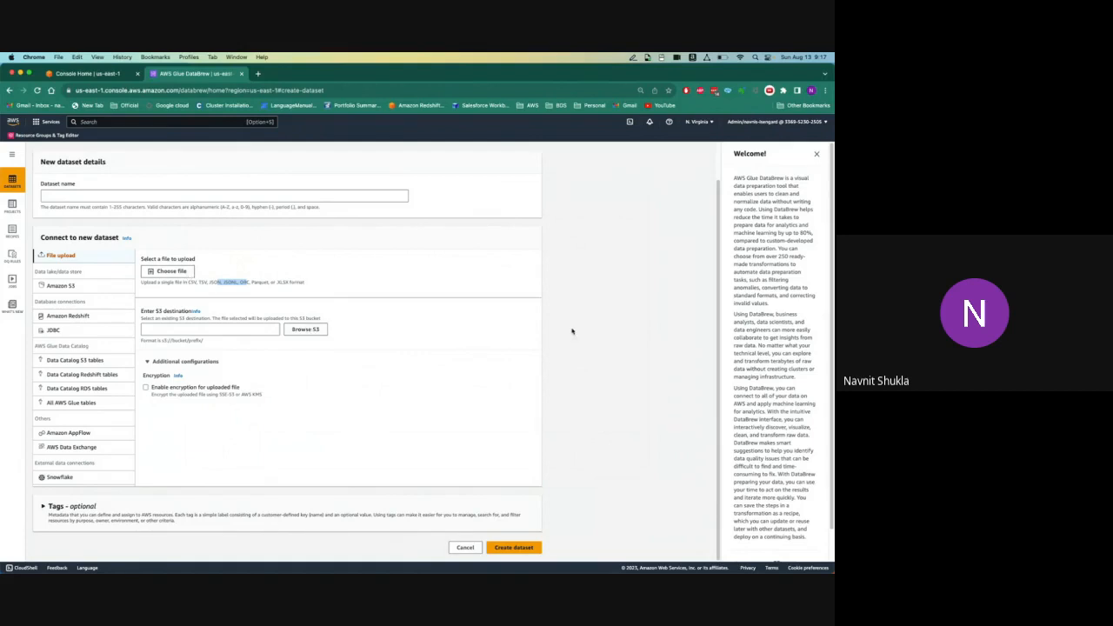
# Search the computer for the HR data file and choose Hr5m.csv for upload.
pyautogui.click(185, 274)
pyautogui.click(604, 190)
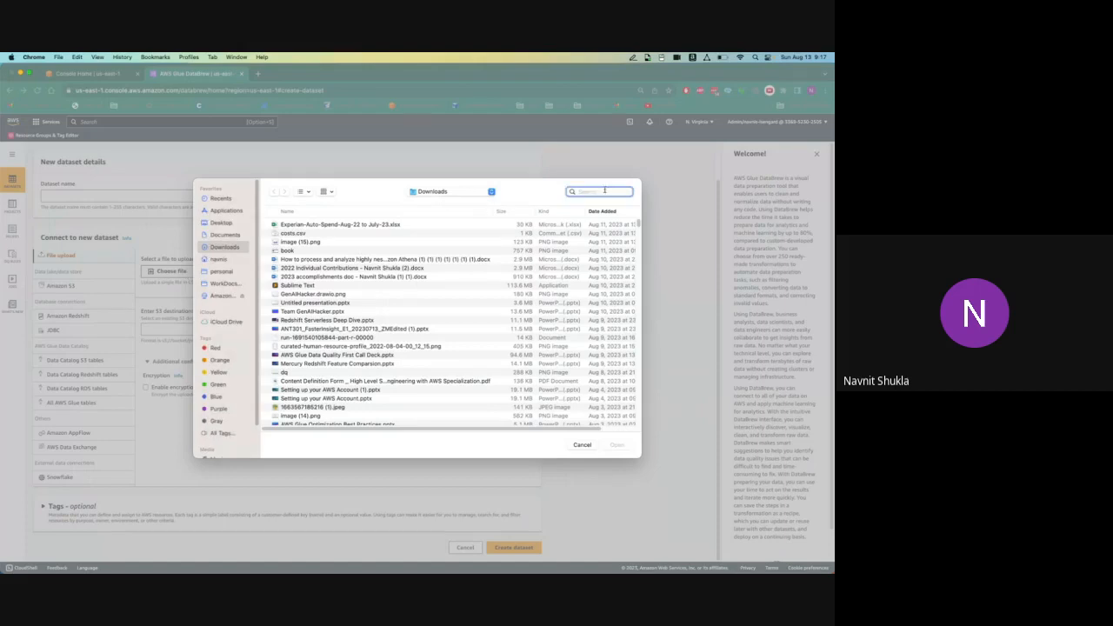
pyautogui.write('N')
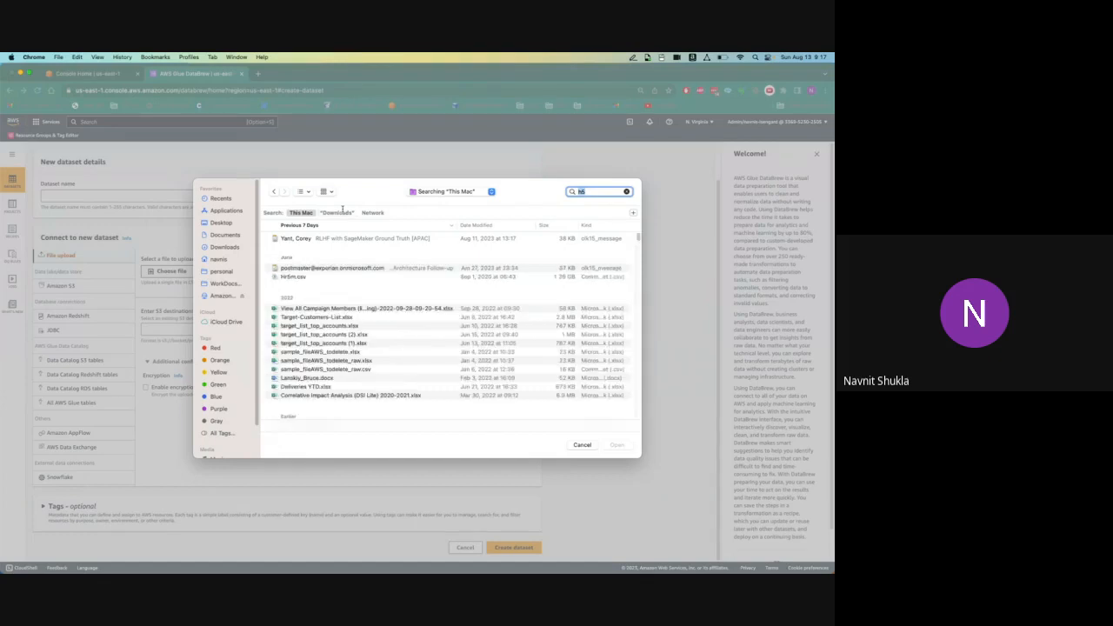
pyautogui.click(306, 276)
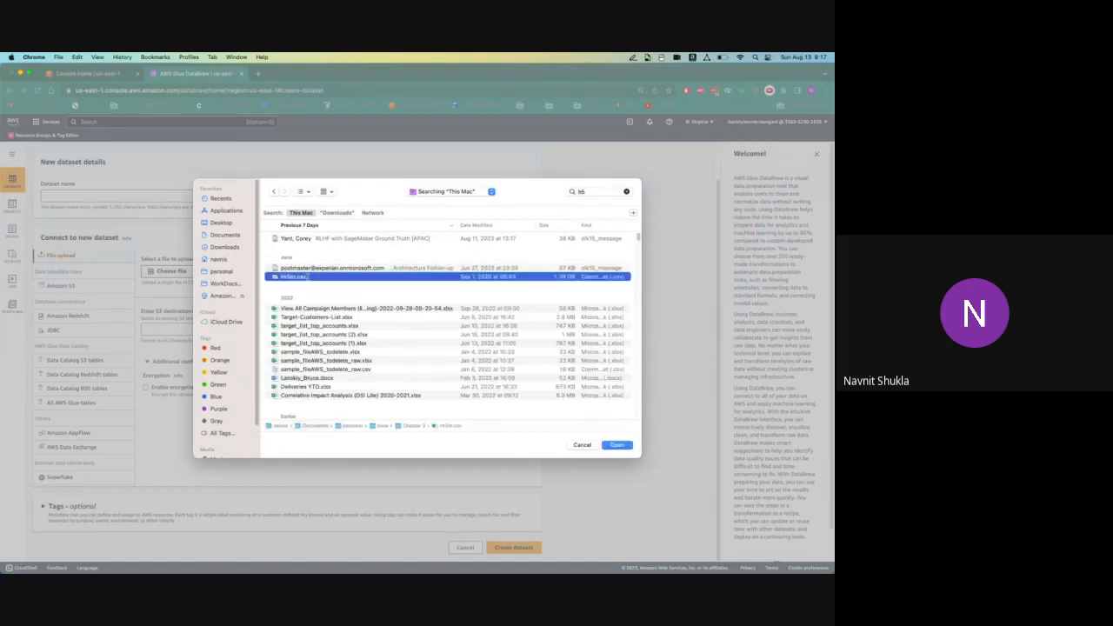
pyautogui.click(620, 444)
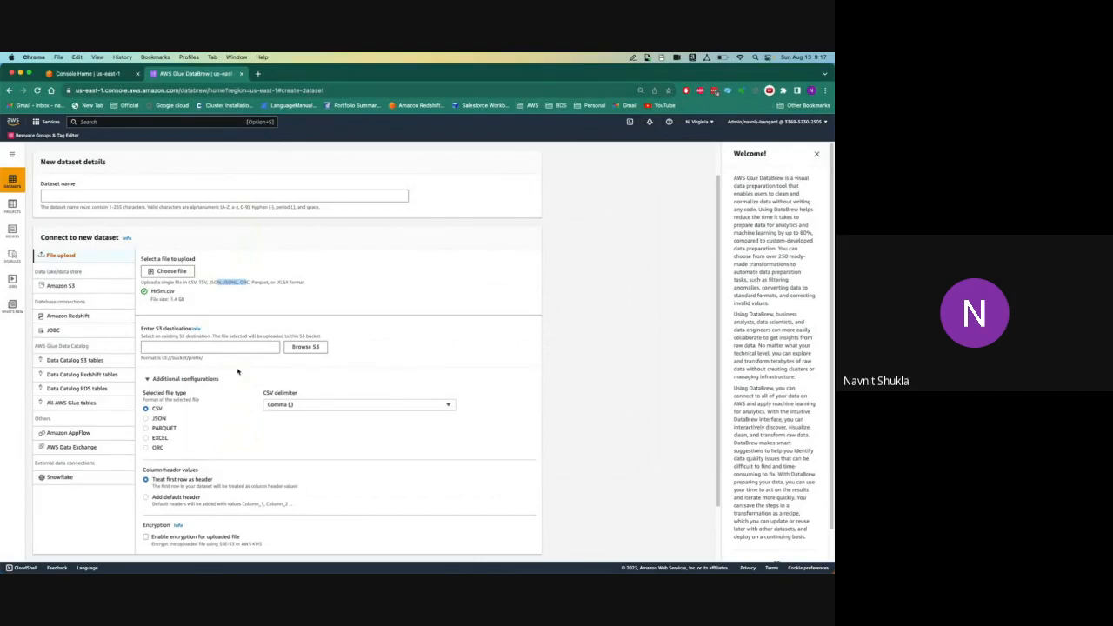
# Search the S3 buckets for brew and set gluedatabrew-pii-data-input-a95eb800 as the upload destination.
pyautogui.click(296, 348)
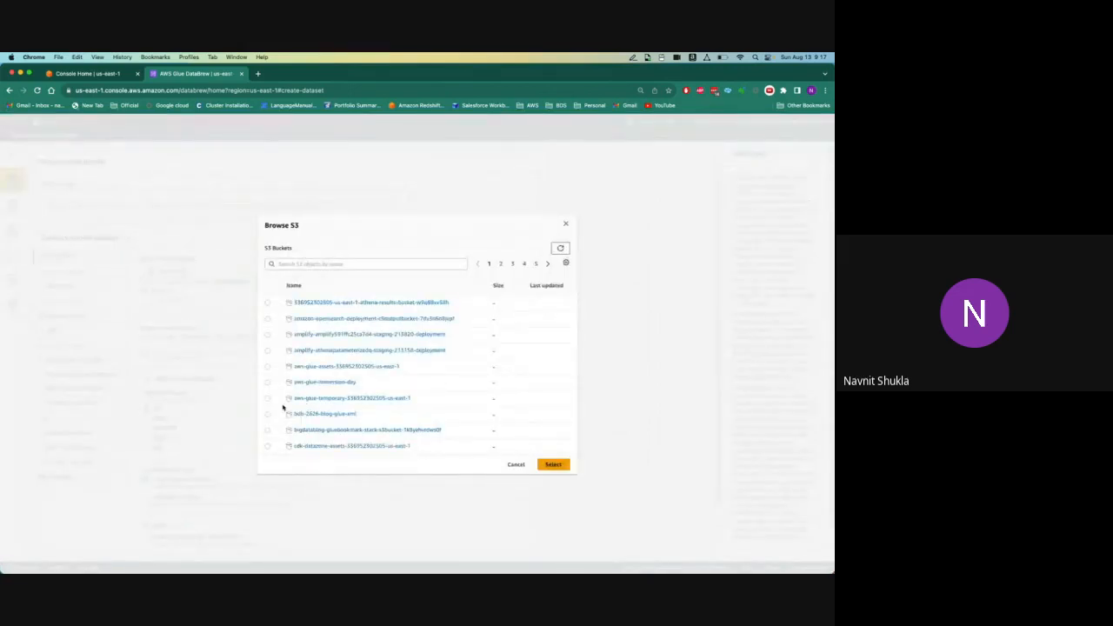
pyautogui.click(317, 262)
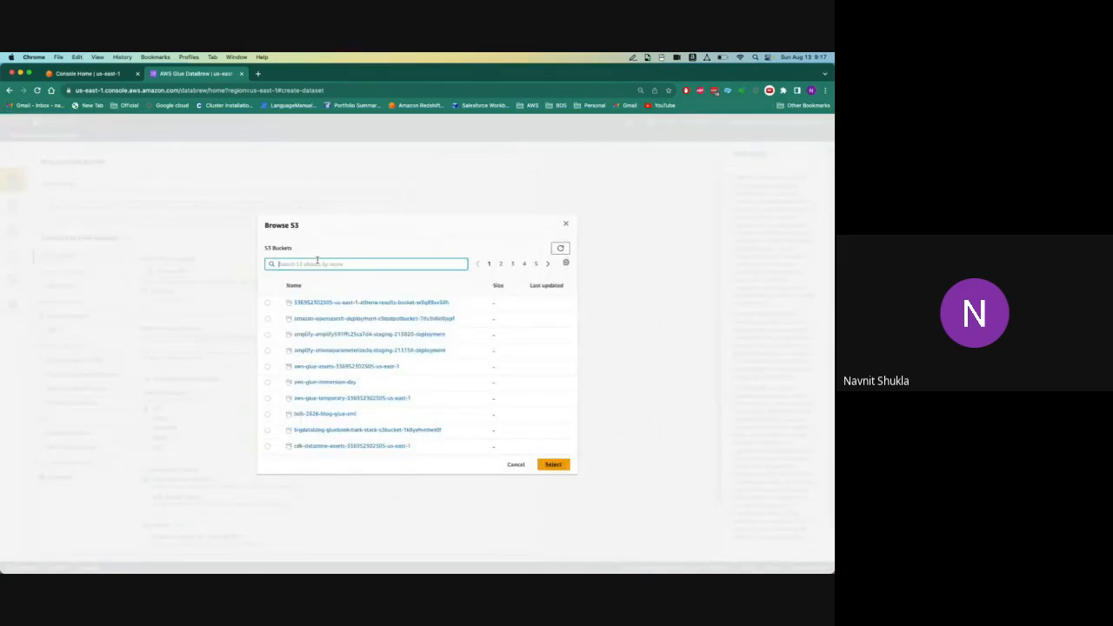
pyautogui.write('brew')
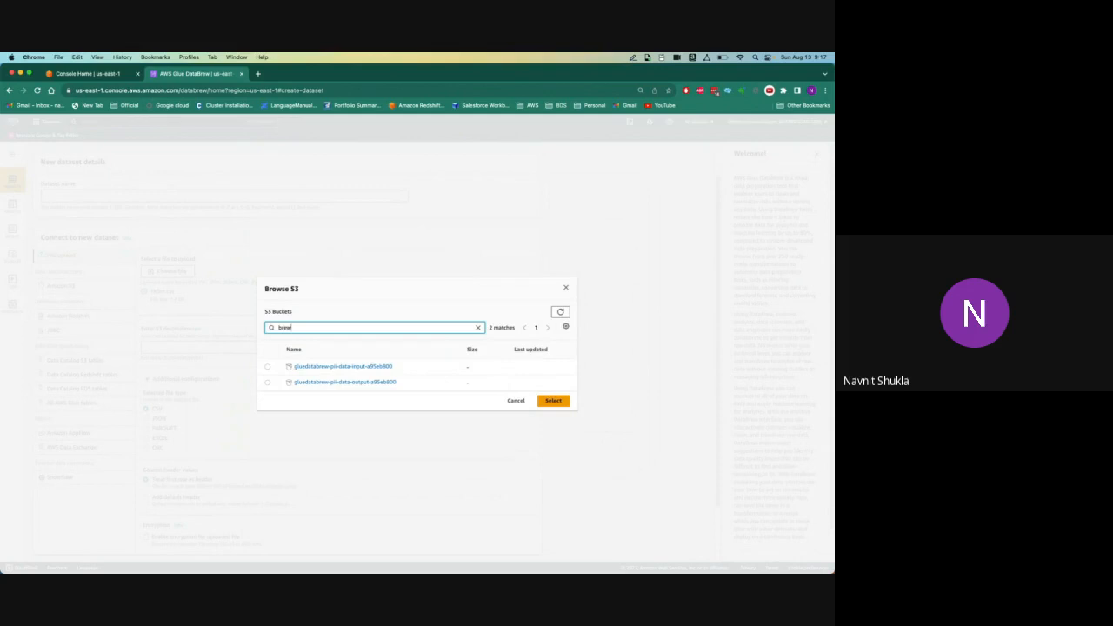
pyautogui.click(268, 366)
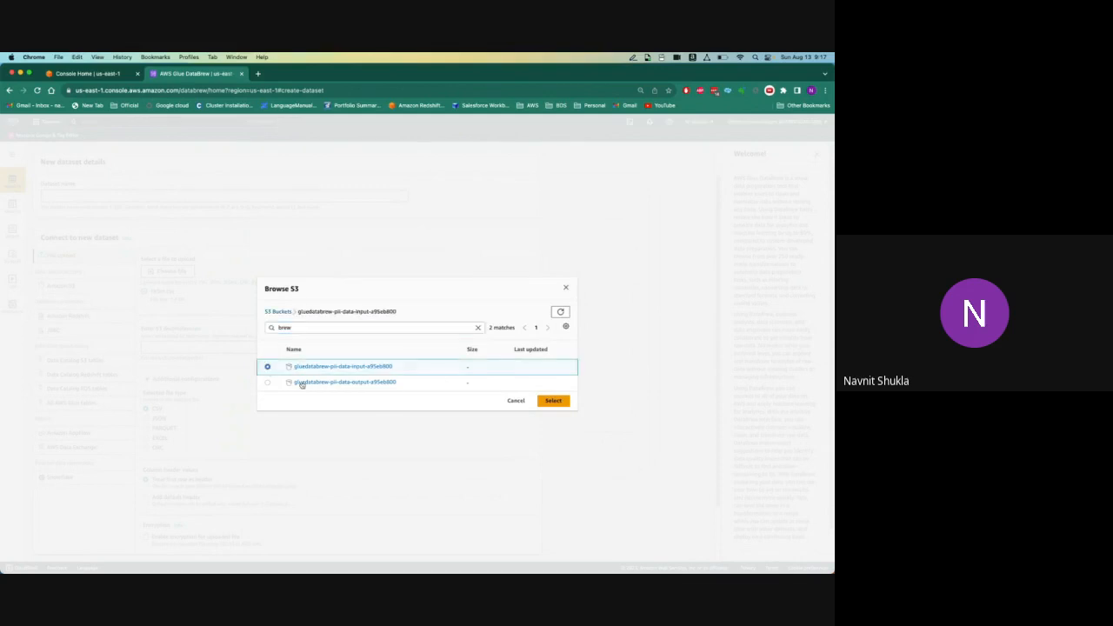
pyautogui.click(553, 400)
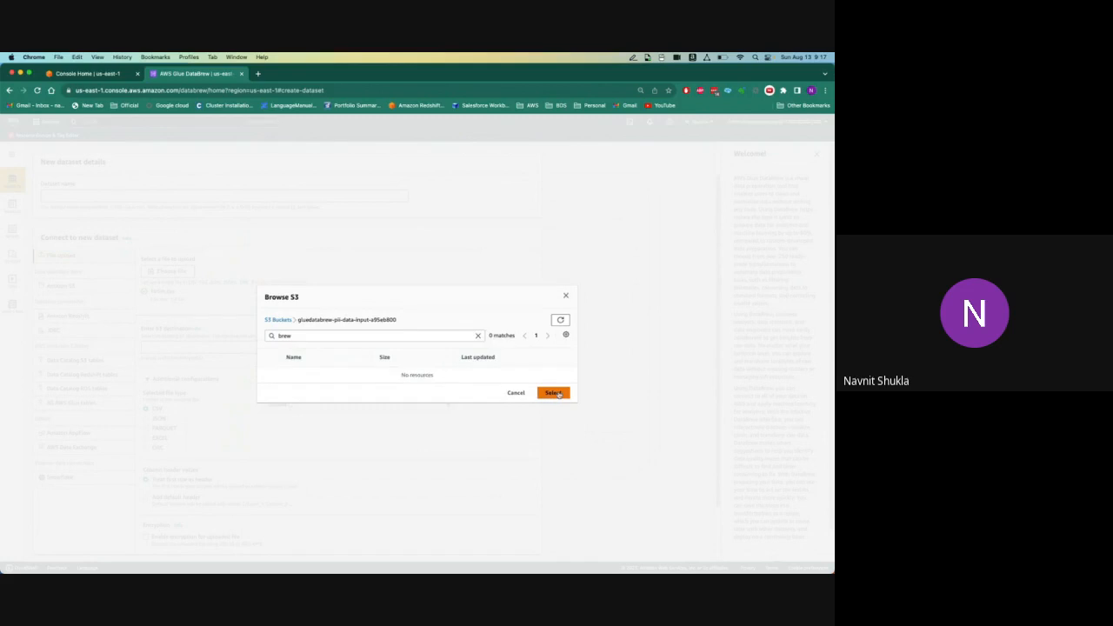
pyautogui.click(553, 396)
# Append /hr5m/ to the S3 destination path so the file goes into its own folder.
pyautogui.click(255, 346)
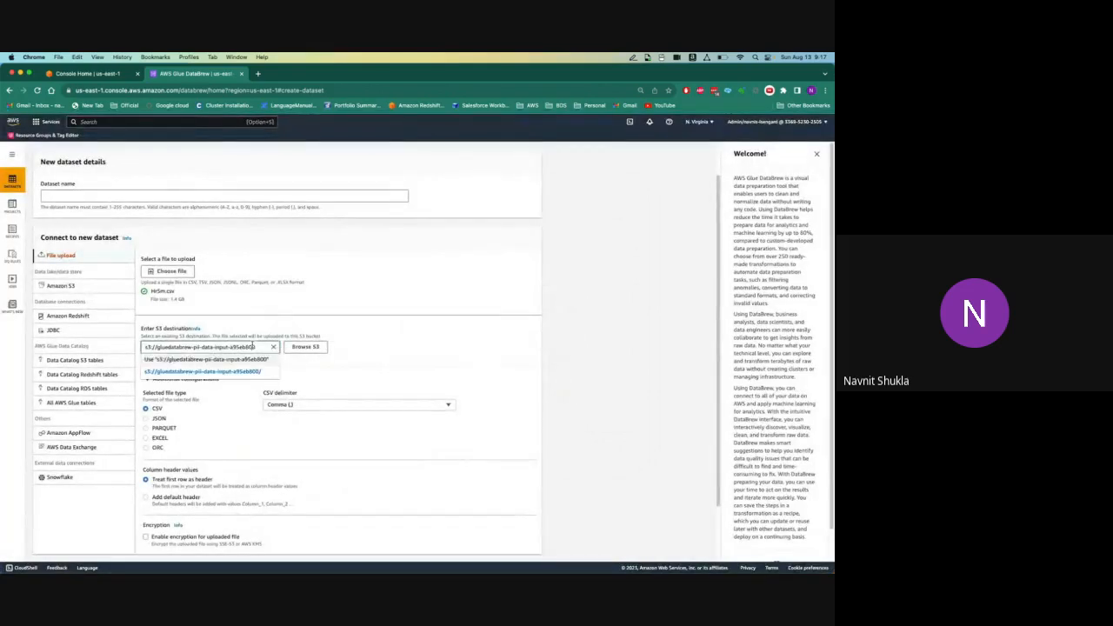
pyautogui.write('/')
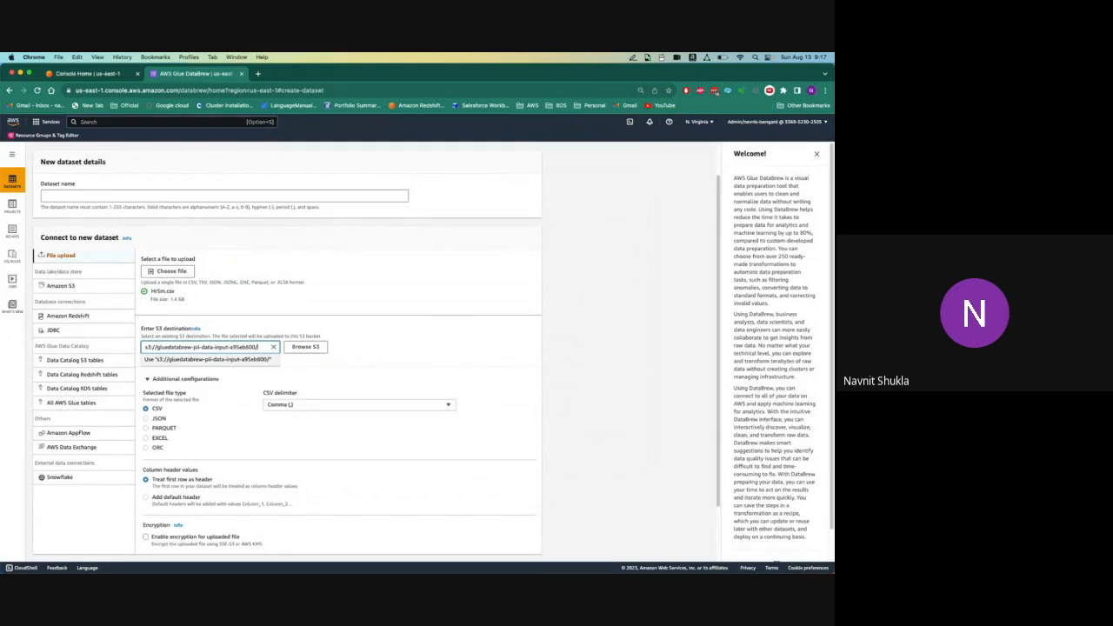
pyautogui.write('hr')
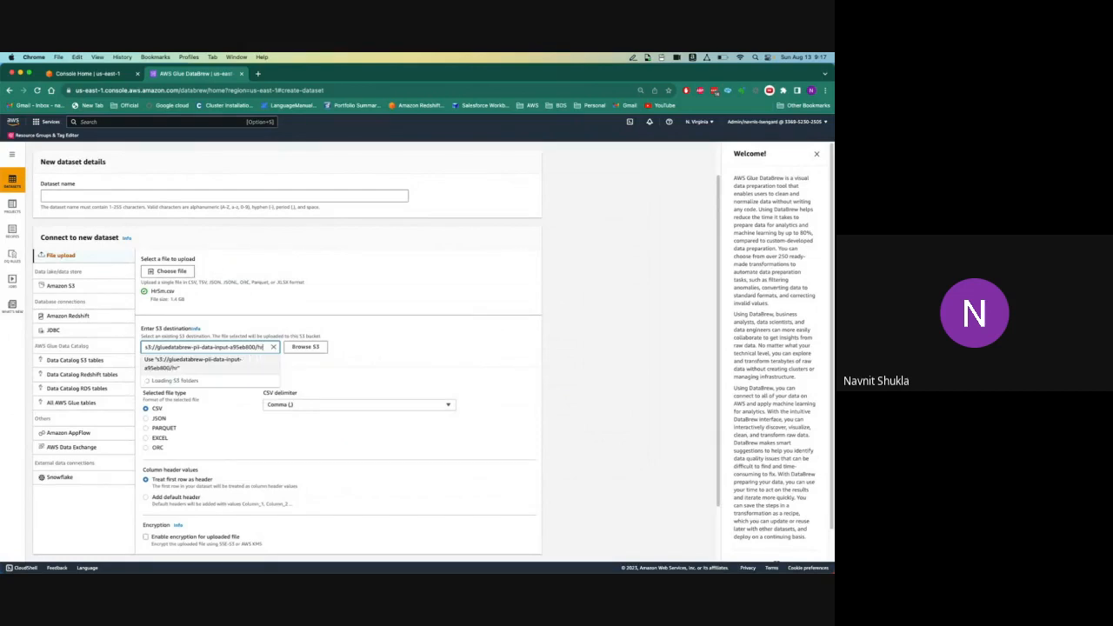
pyautogui.write('5m')
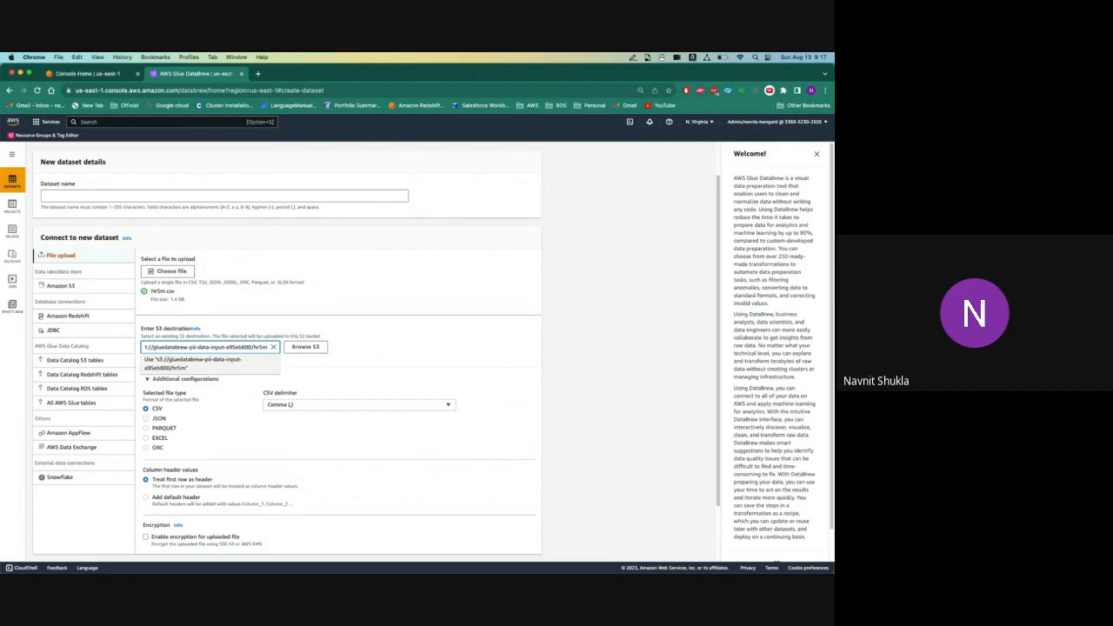
pyautogui.write('/')
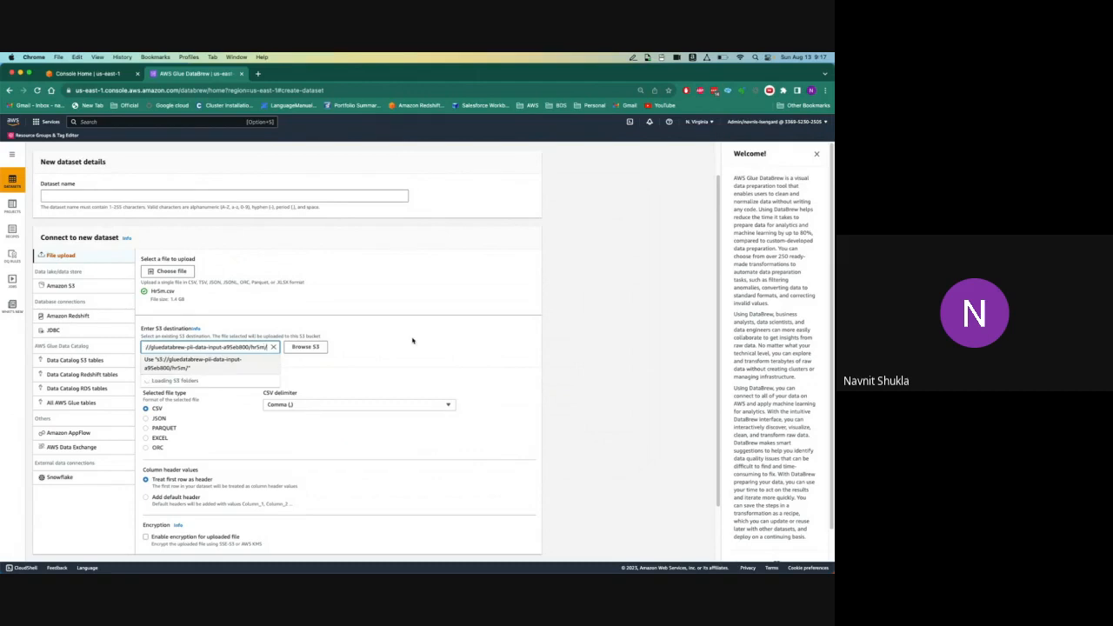
pyautogui.click(458, 337)
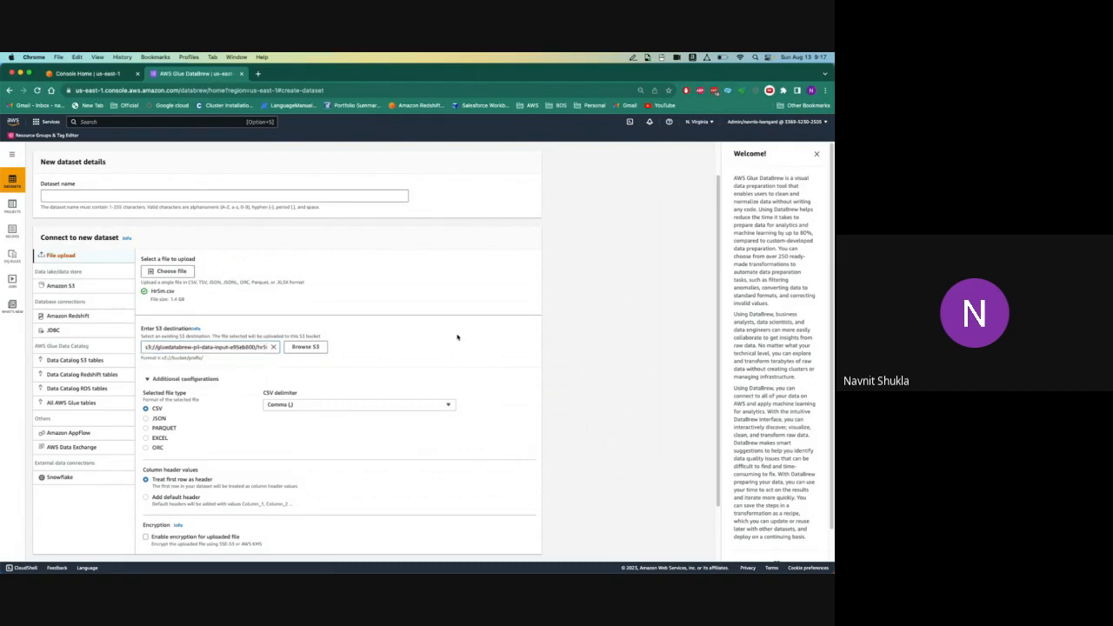
# Name the new dataset hr5million-demo and create it with CSV format, comma delimiter and the first row as header.
pyautogui.moveTo(721, 279); pyautogui.dragTo(670, 336)
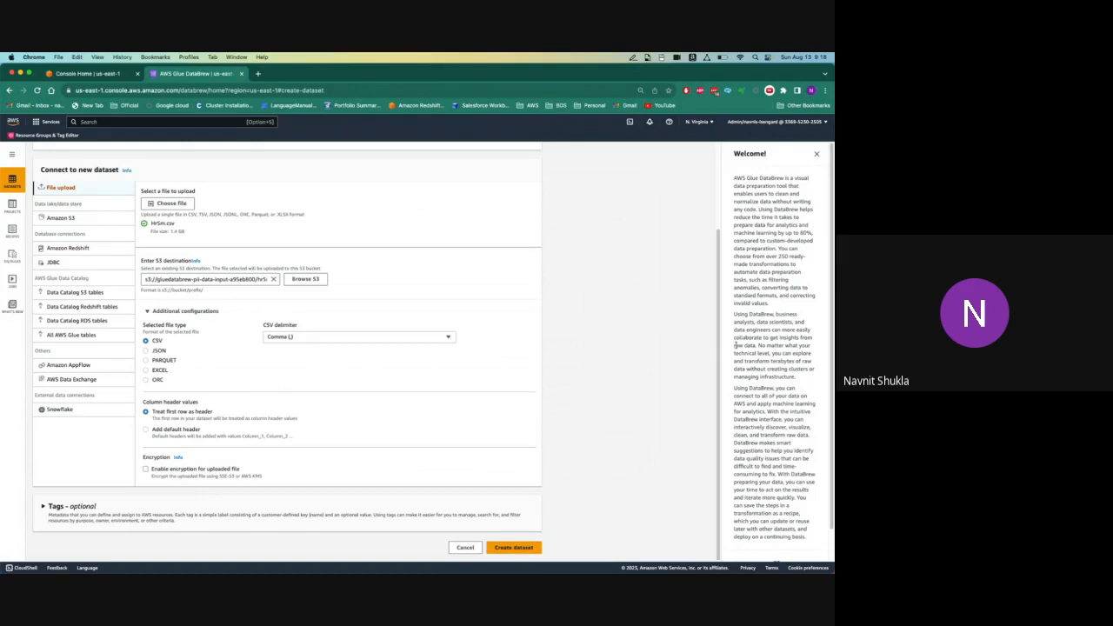
pyautogui.moveTo(718, 349)
pyautogui.mouseDown()
pyautogui.moveTo(712, 260)
pyautogui.moveTo(727, 396)
pyautogui.mouseUp()
pyautogui.click(520, 548)
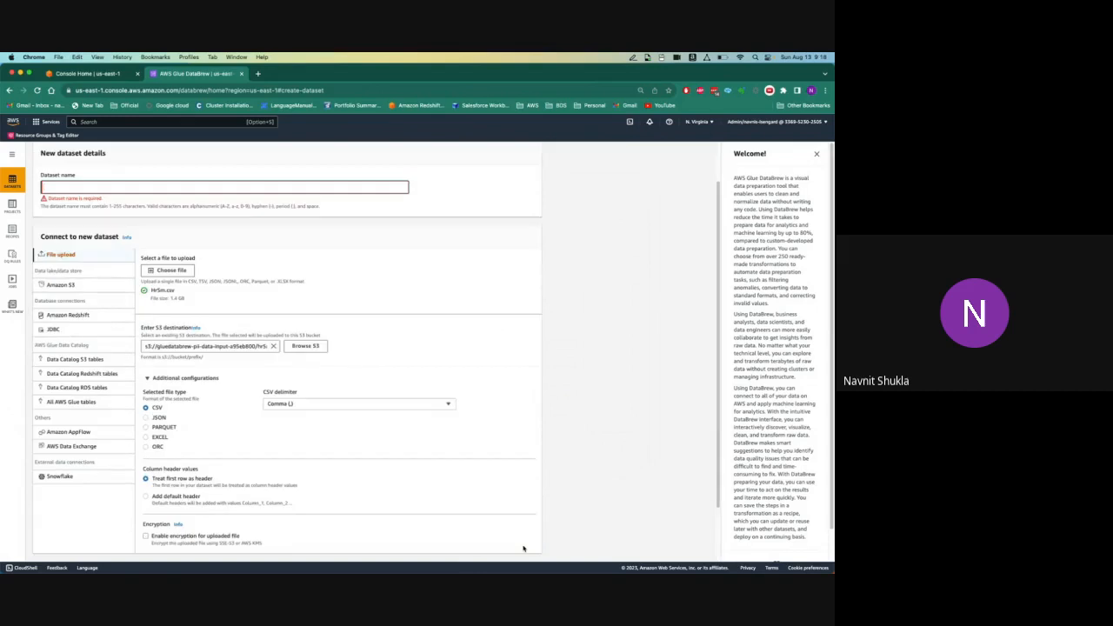
pyautogui.write('hr')
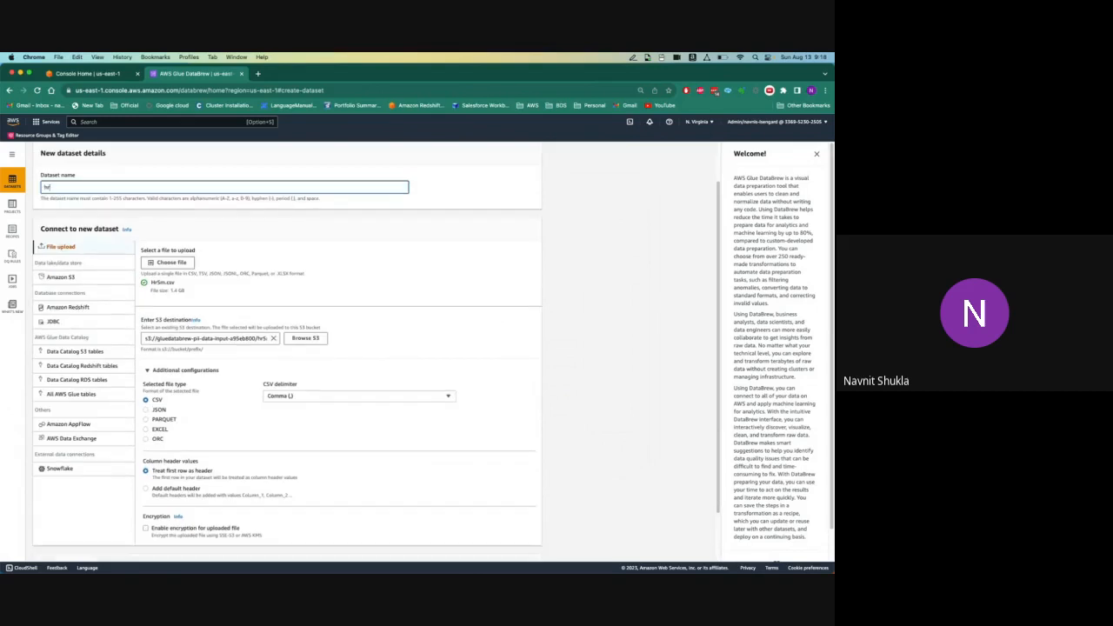
pyautogui.write('5million-demo')
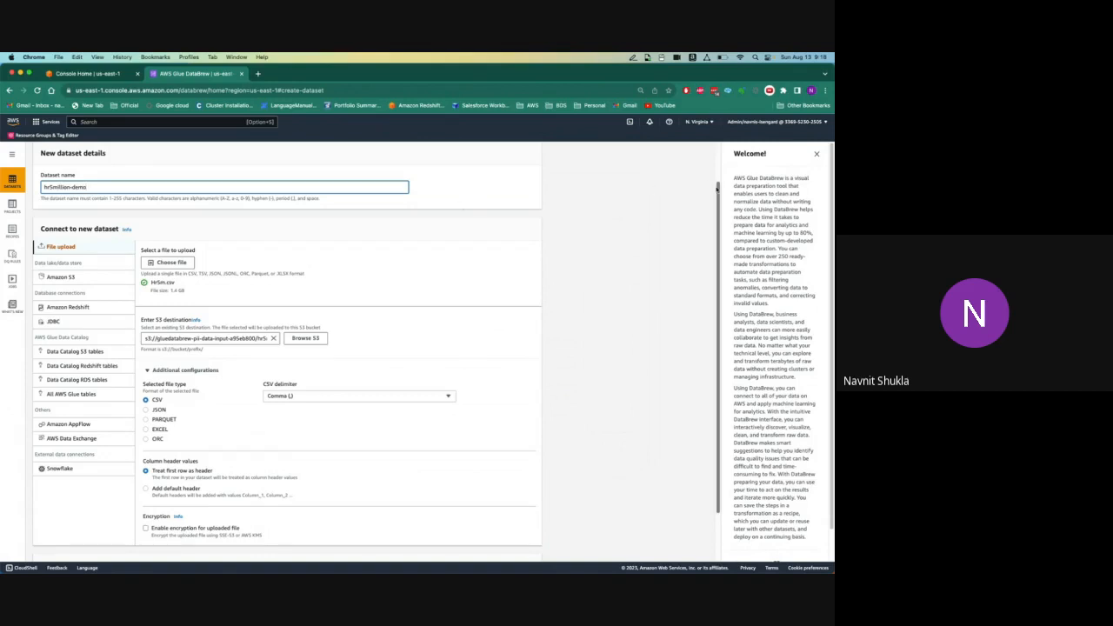
pyautogui.scroll(-3, 678, 287)
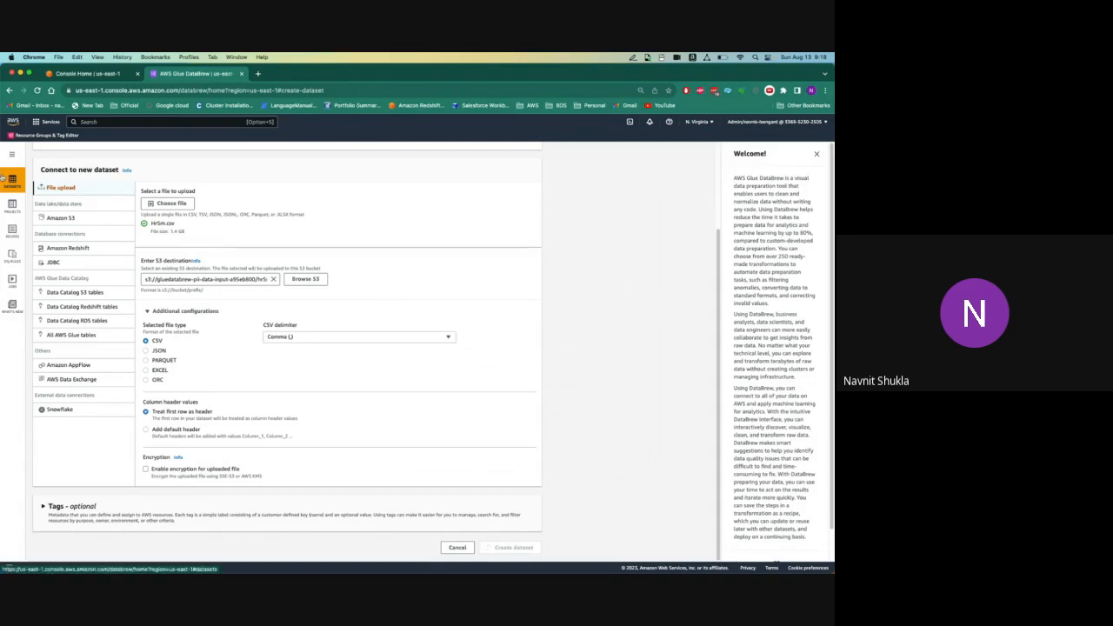
# Open the existing raw-human-resource dataset and look through the rows and columns of its preview.
pyautogui.click(12, 181)
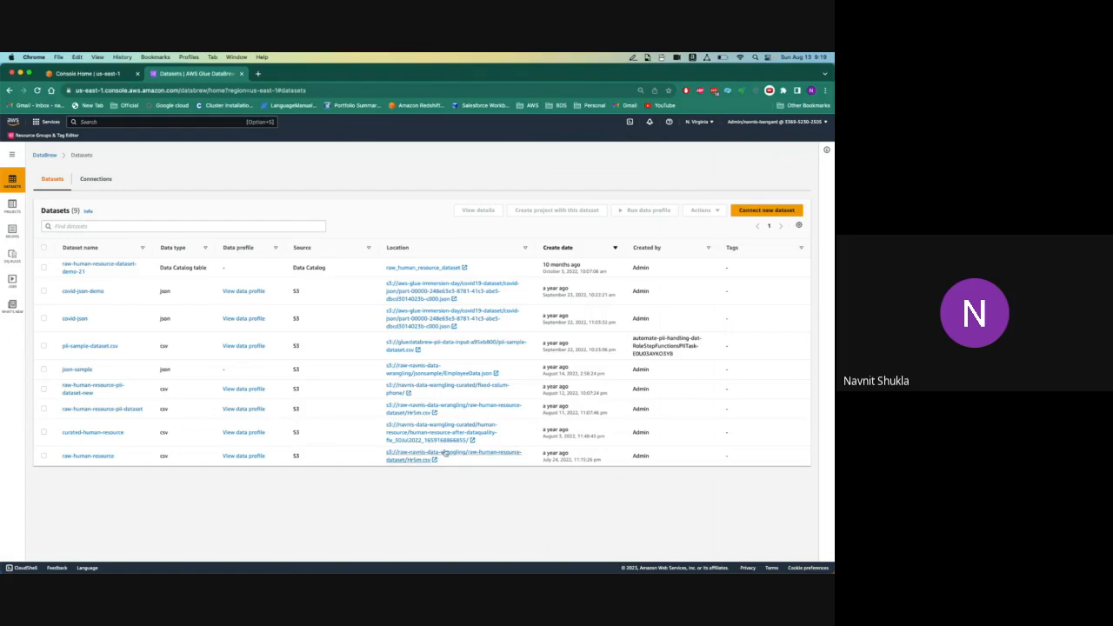
pyautogui.click(90, 457)
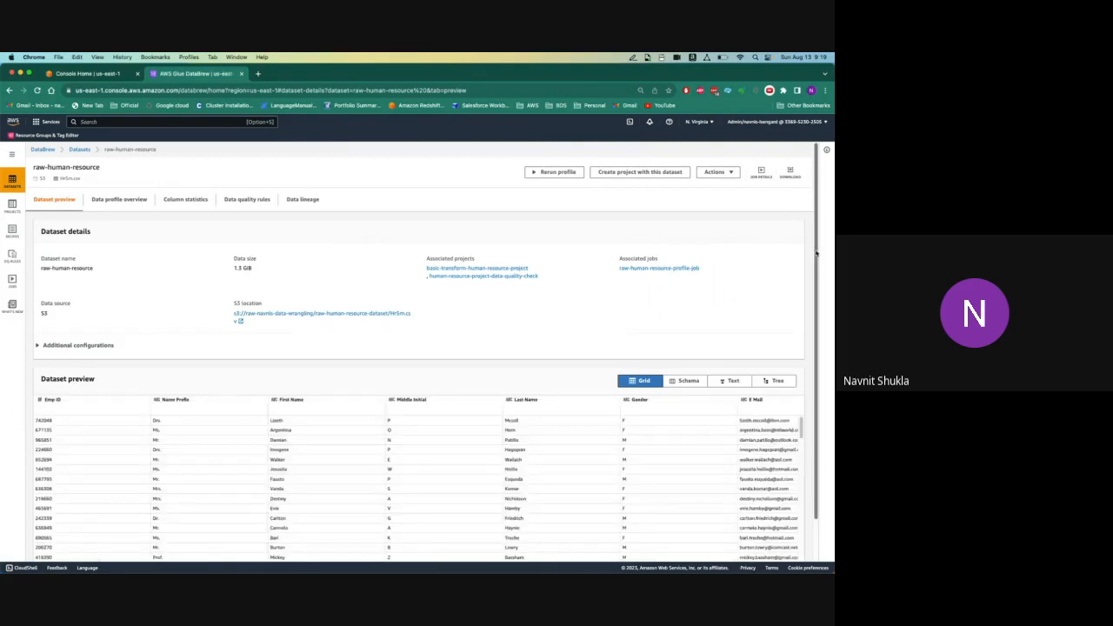
pyautogui.scroll(-1, 816, 253)
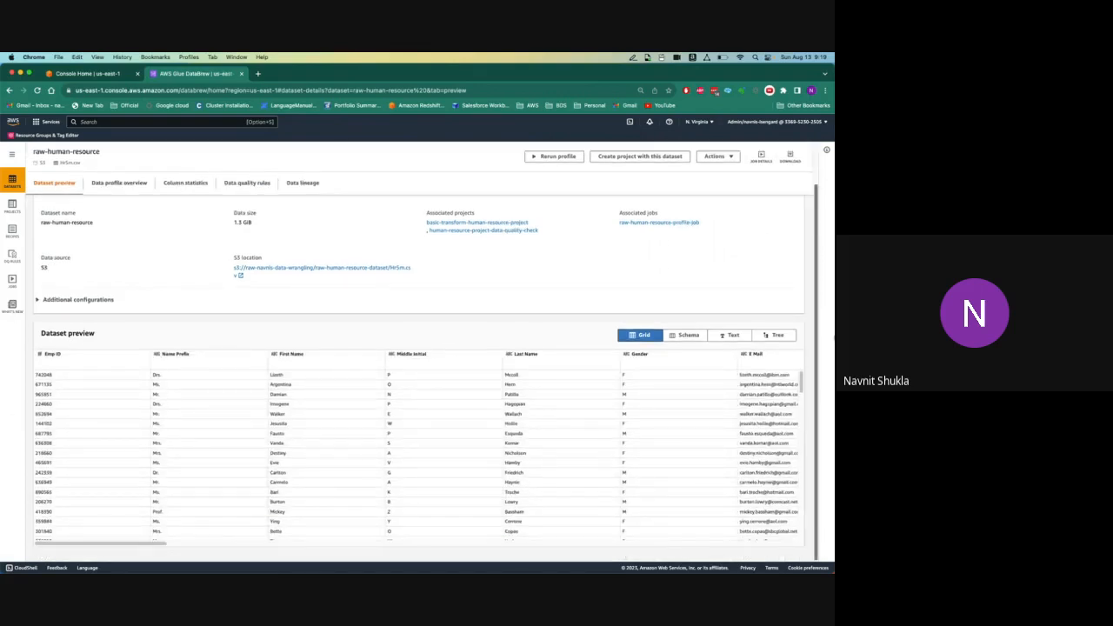
pyautogui.hscroll(5, 156, 543)
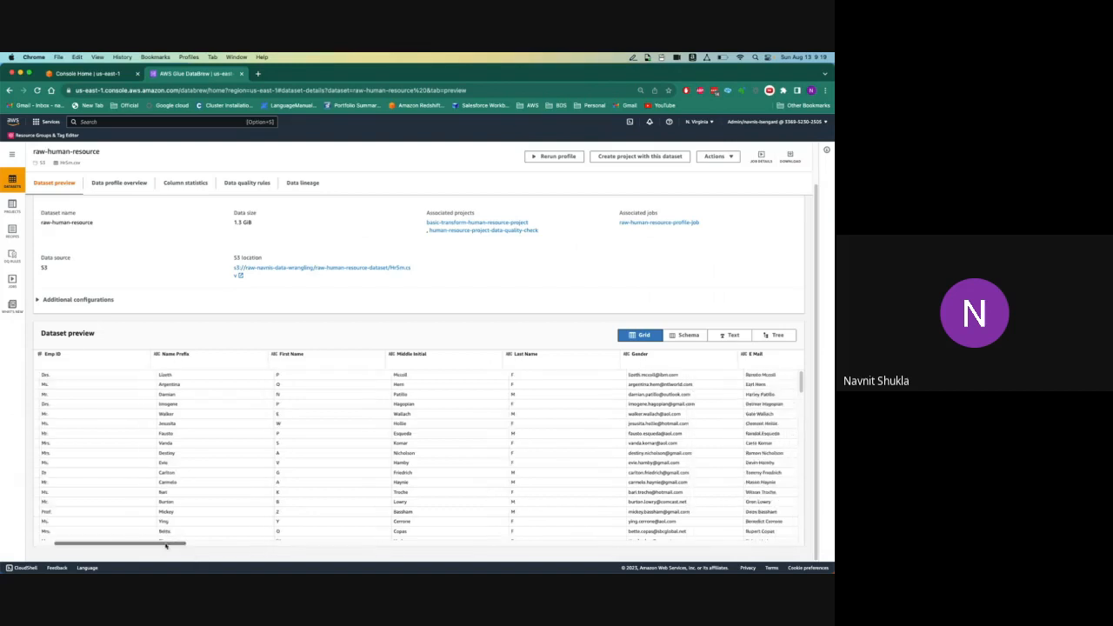
pyautogui.moveTo(175, 548); pyautogui.dragTo(128, 542)
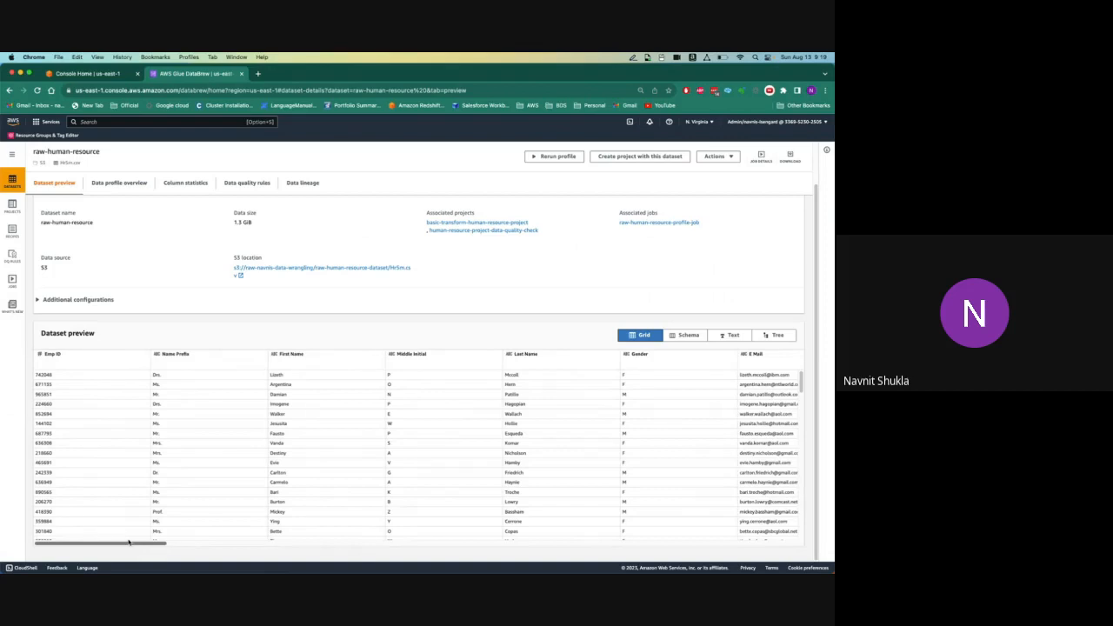
pyautogui.moveTo(802, 383); pyautogui.dragTo(790, 327)
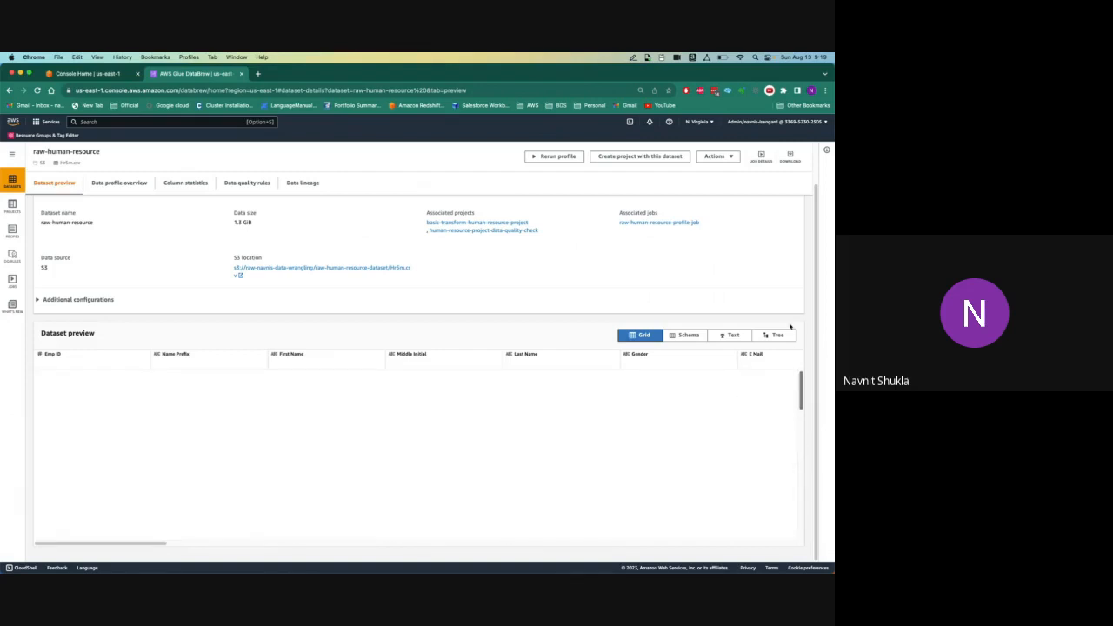
# Review the dataset preview in the Schema, Tree, Text and Grid views, and check the dataset name and data size.
pyautogui.click(688, 336)
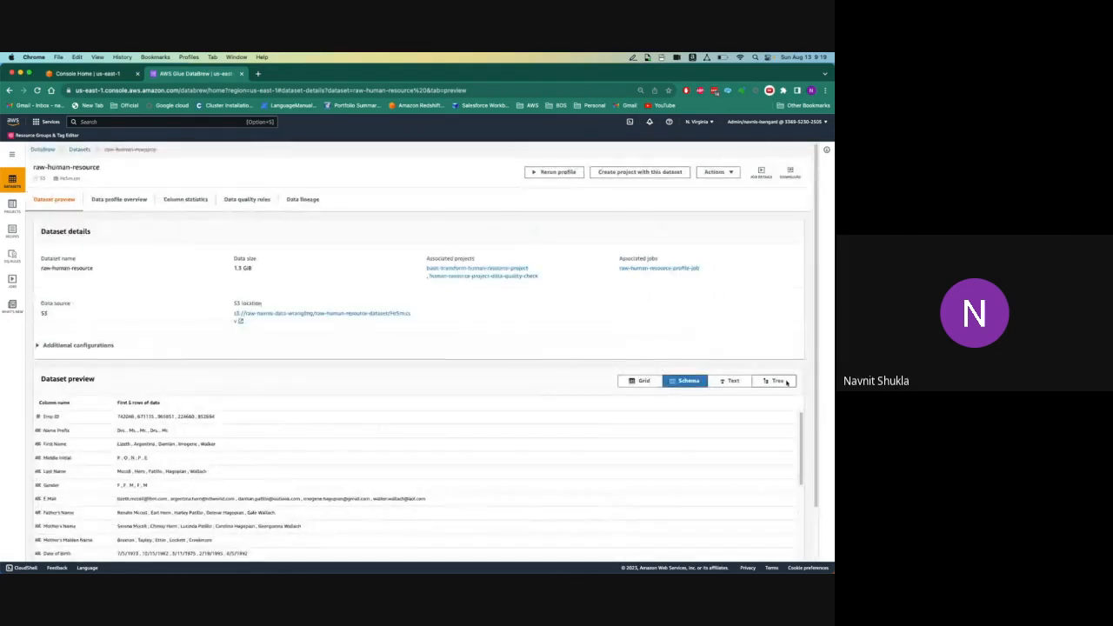
pyautogui.moveTo(800, 432); pyautogui.dragTo(735, 370)
pyautogui.click(772, 383)
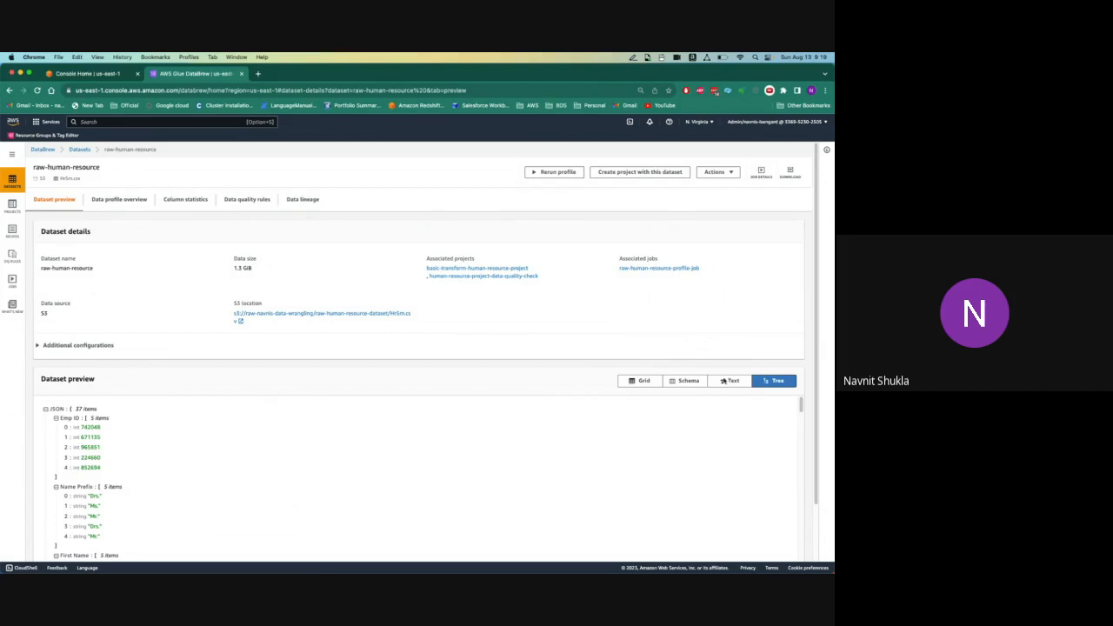
pyautogui.click(725, 381)
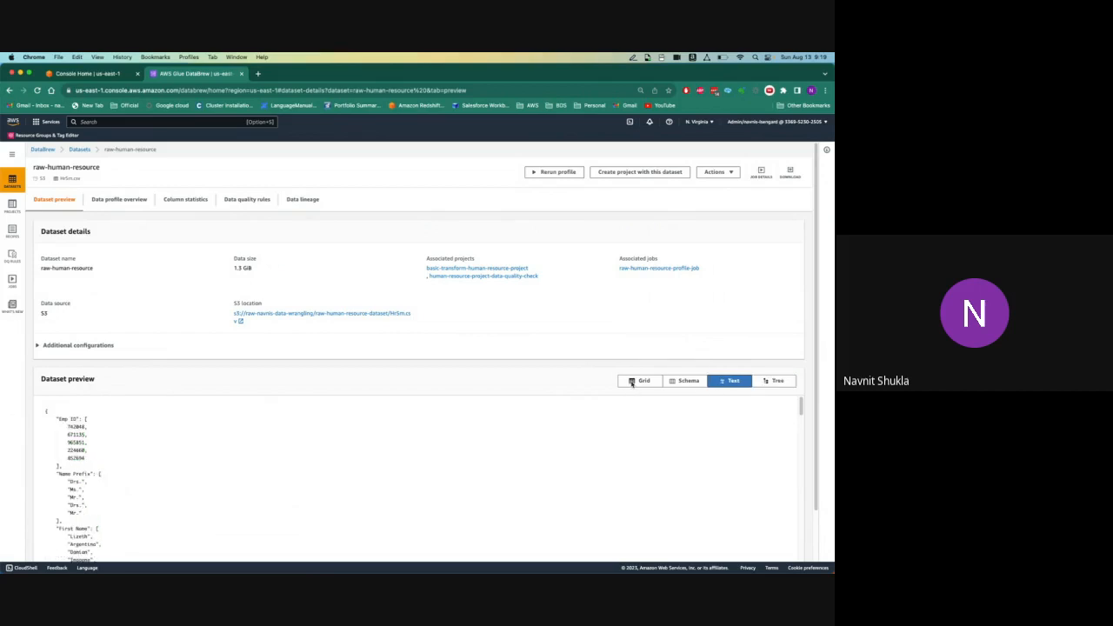
pyautogui.click(632, 382)
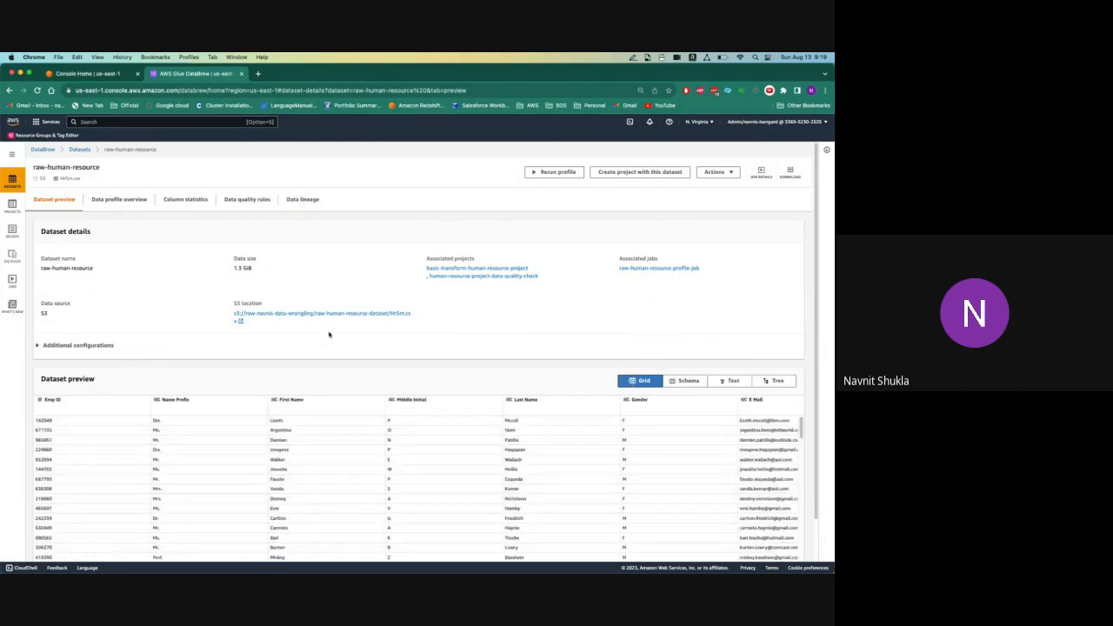
pyautogui.moveTo(42, 268); pyautogui.dragTo(115, 269)
pyautogui.moveTo(233, 268); pyautogui.dragTo(268, 270)
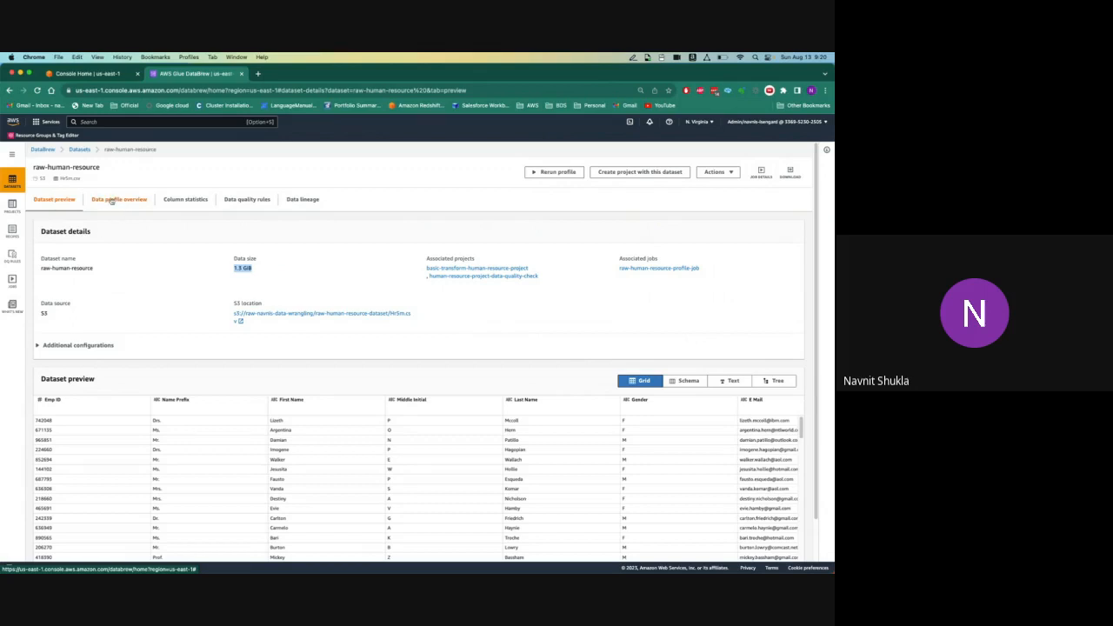
# Open the raw-human-resource-dataset-demo-21 dataset and start creating a data profile job from its data profile overview.
pyautogui.click(16, 185)
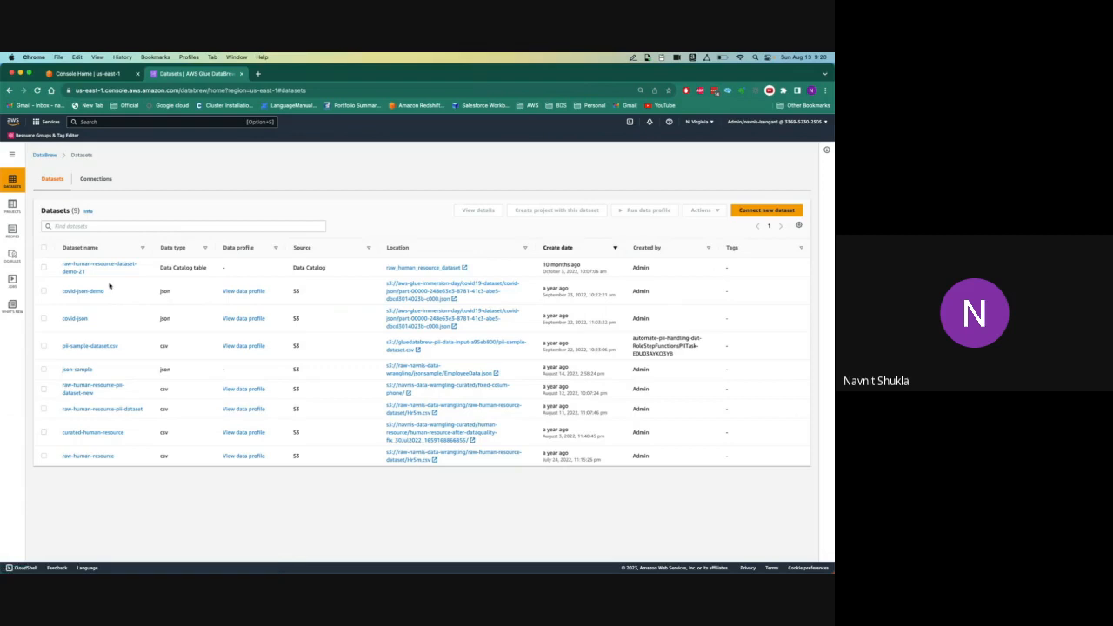
pyautogui.click(112, 264)
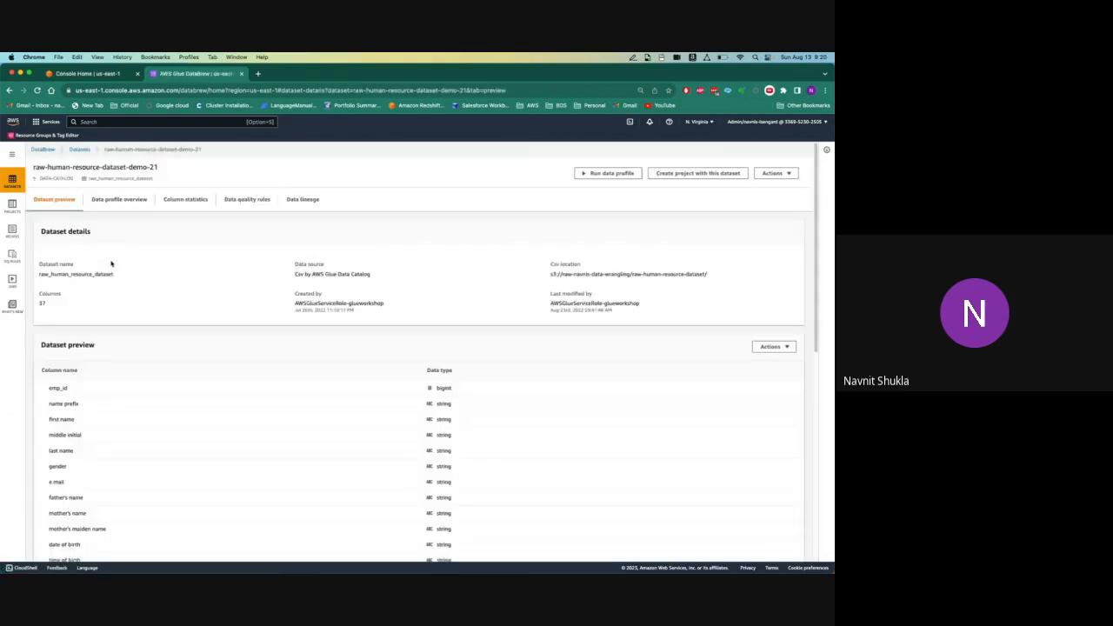
pyautogui.click(114, 201)
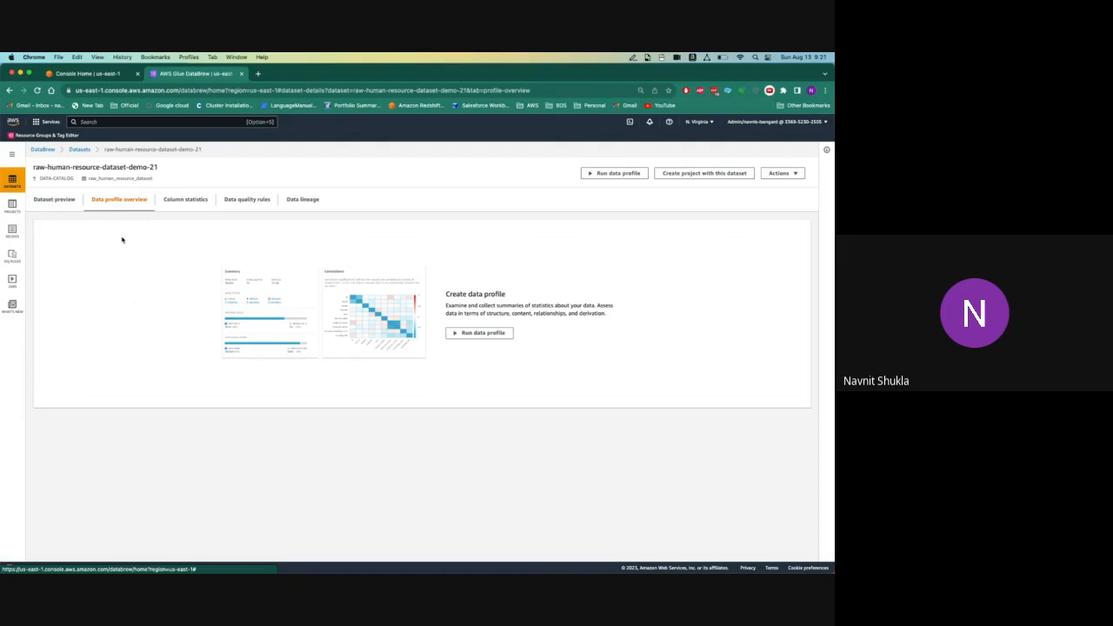
pyautogui.click(461, 336)
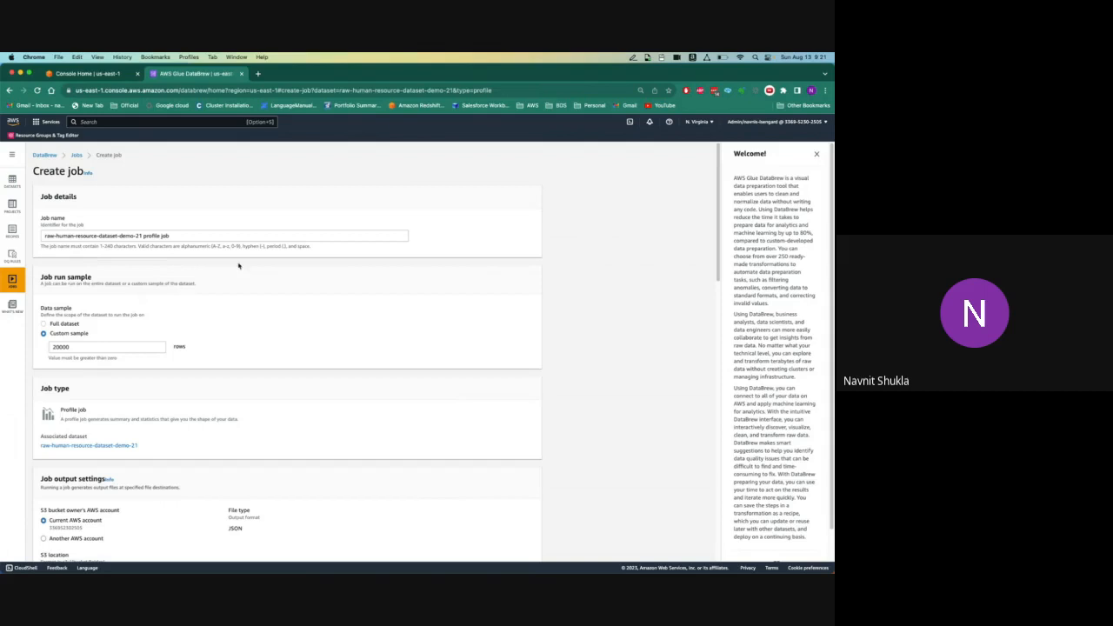
# Search the S3 buckets and set the one ending in -data-warngling-raw as the profile job's output location.
pyautogui.moveTo(718, 214); pyautogui.dragTo(735, 305)
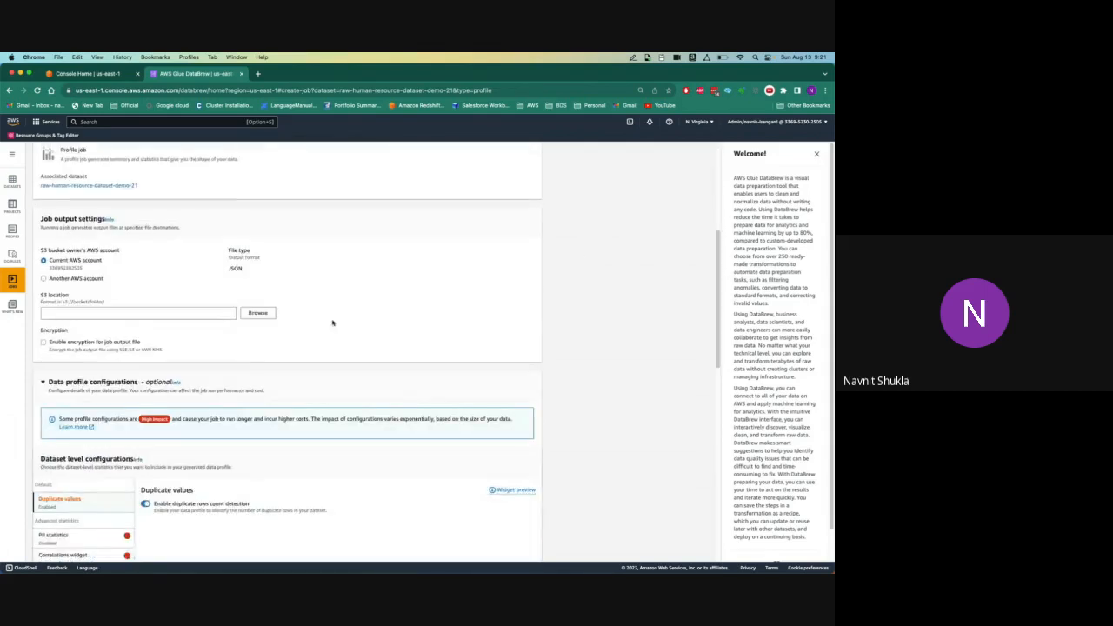
pyautogui.click(254, 315)
pyautogui.click(304, 263)
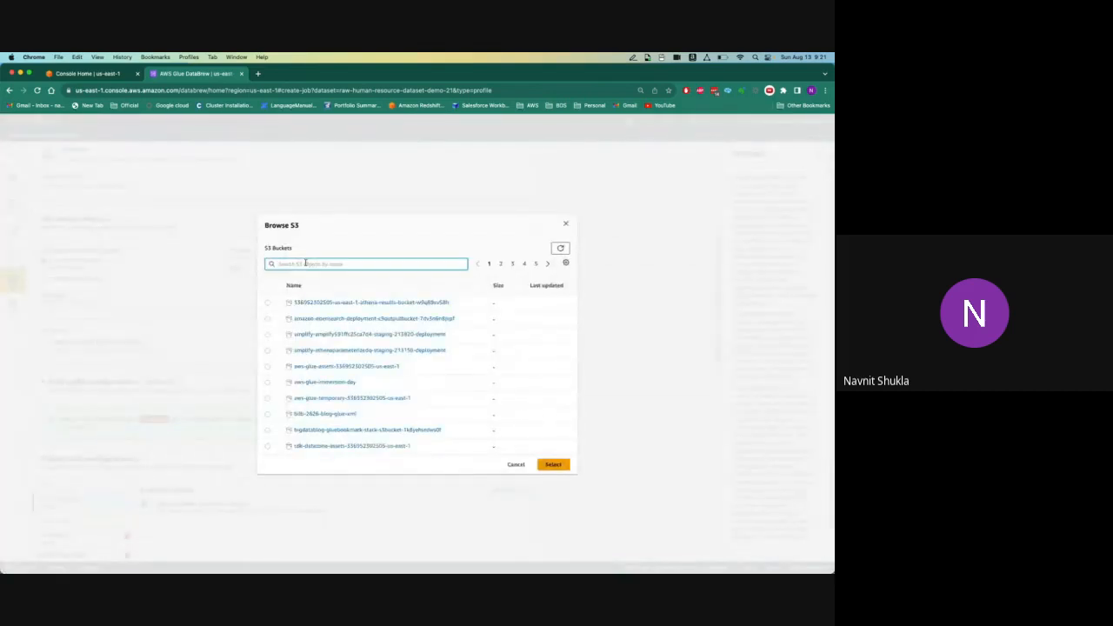
pyautogui.write('navnit')
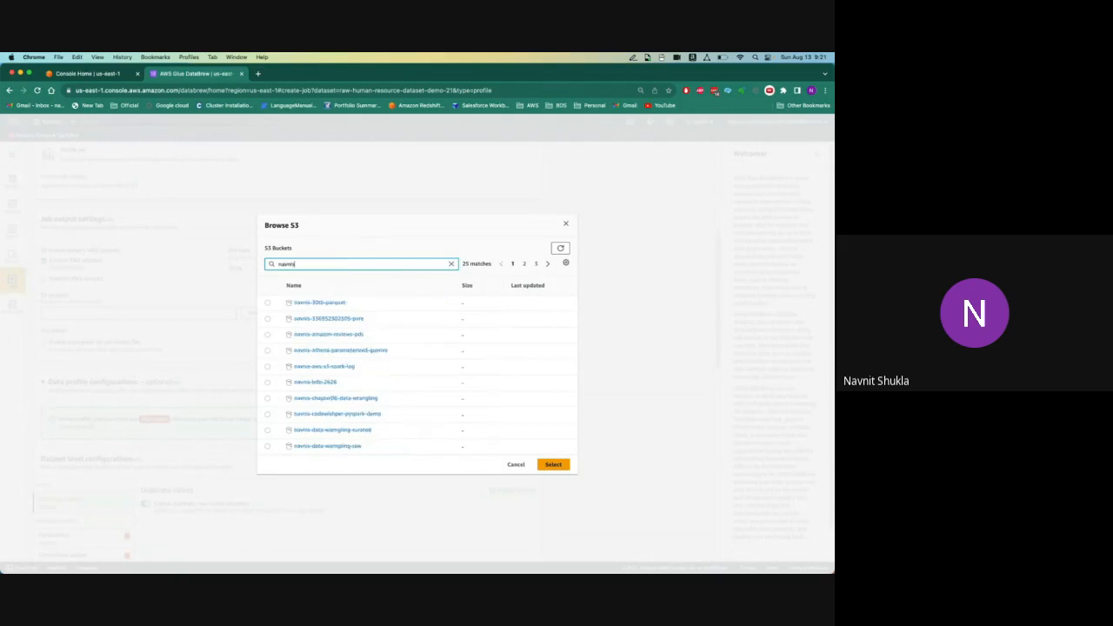
pyautogui.write('-data')
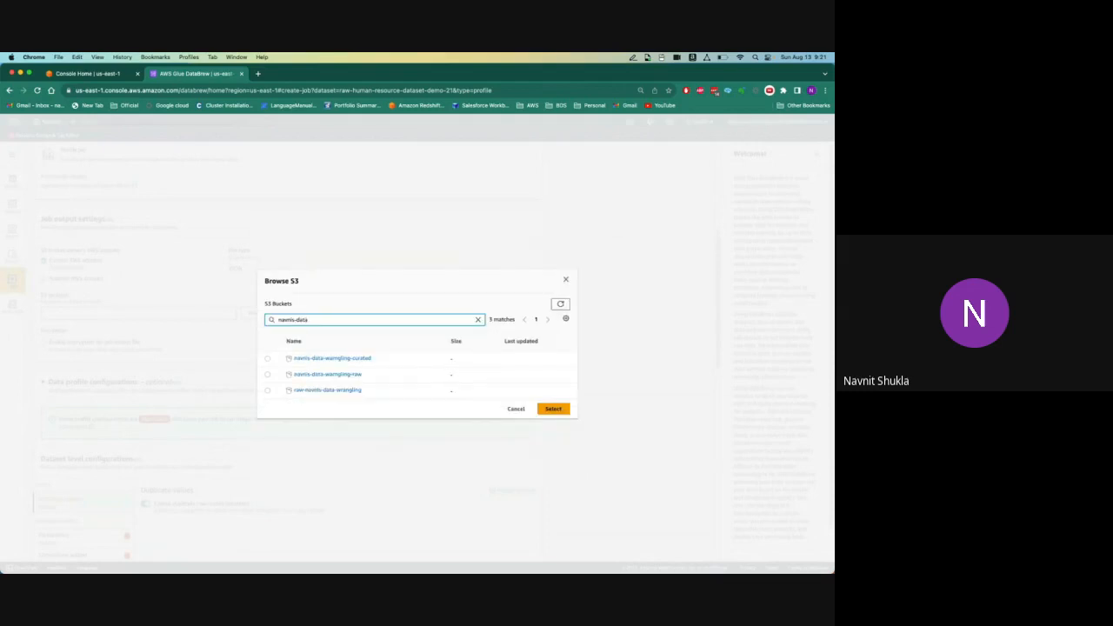
pyautogui.click(268, 374)
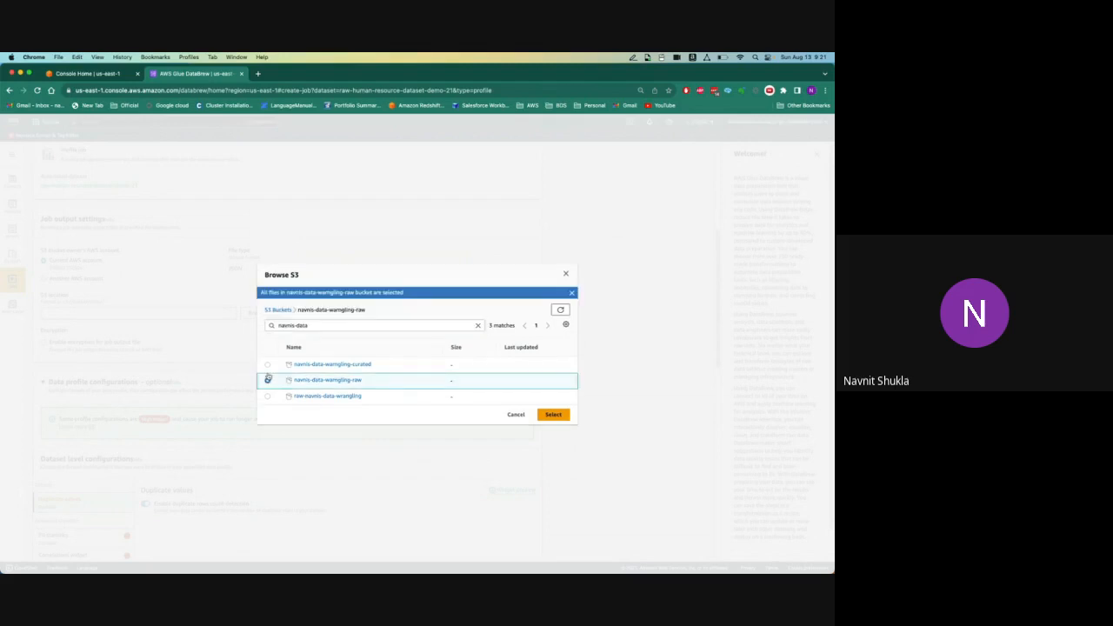
pyautogui.click(552, 410)
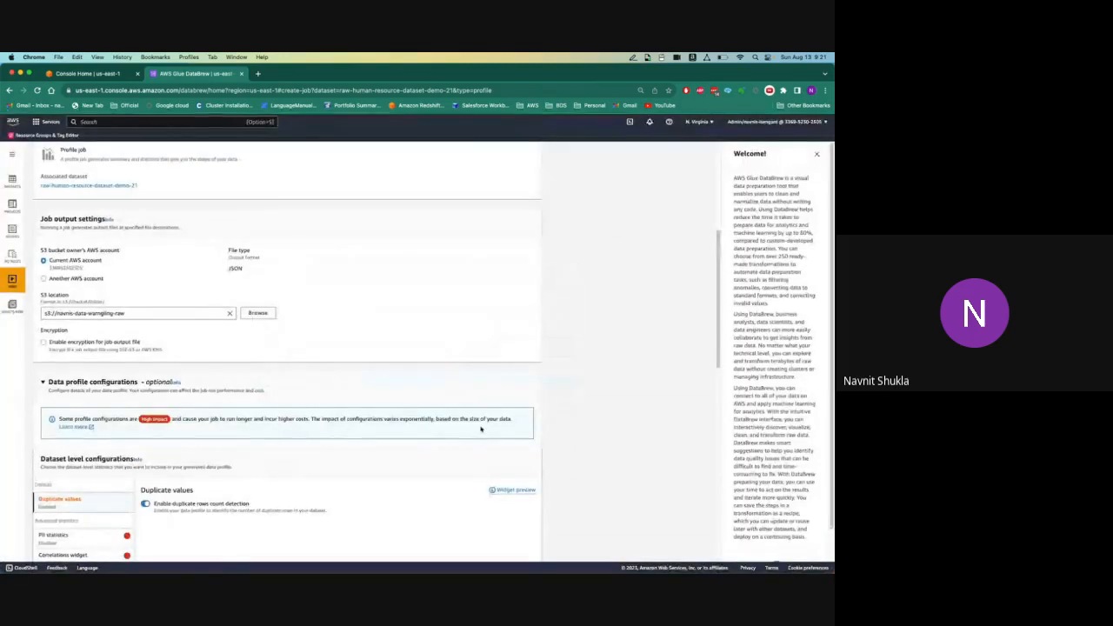
# Append /hrprofile/ to the job output's S3 location.
pyautogui.click(167, 312)
pyautogui.write('/hj')
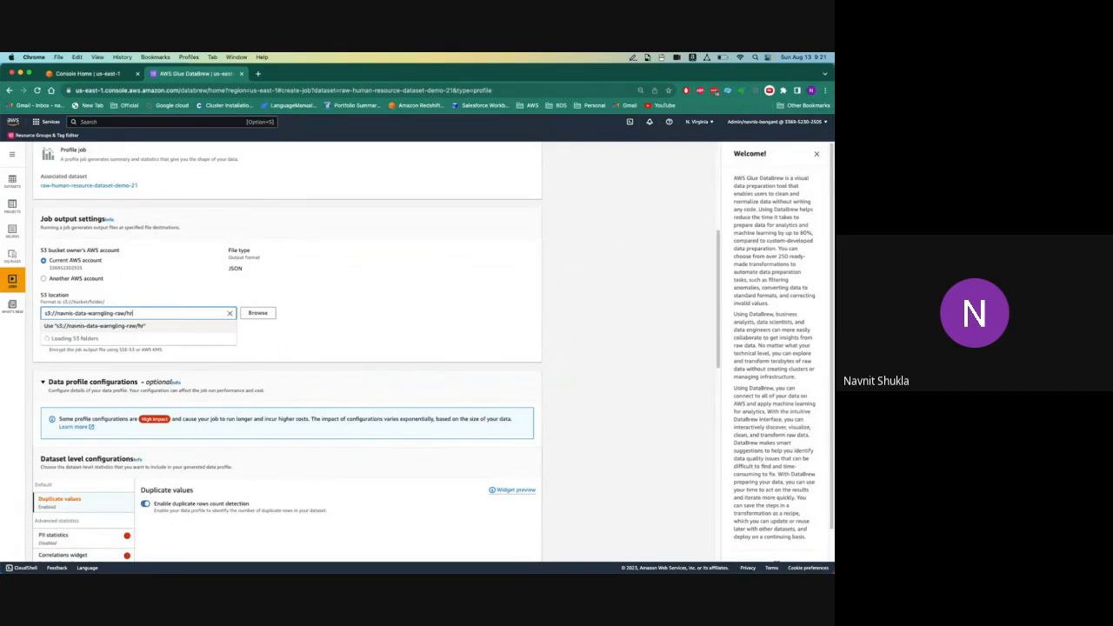
pyautogui.write('profile')
pyautogui.click(381, 304)
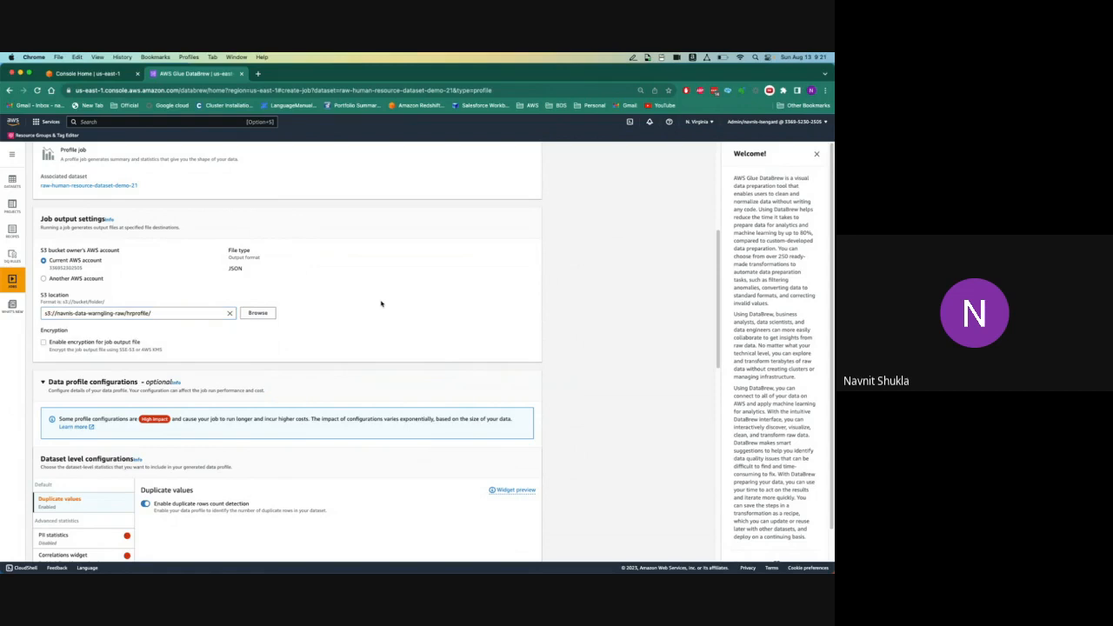
# Try to create and run the profile job with the AWSGlueDataBrewServiceRole-glueworkshop role, and return to the datasets list.
pyautogui.moveTo(722, 255); pyautogui.dragTo(766, 477)
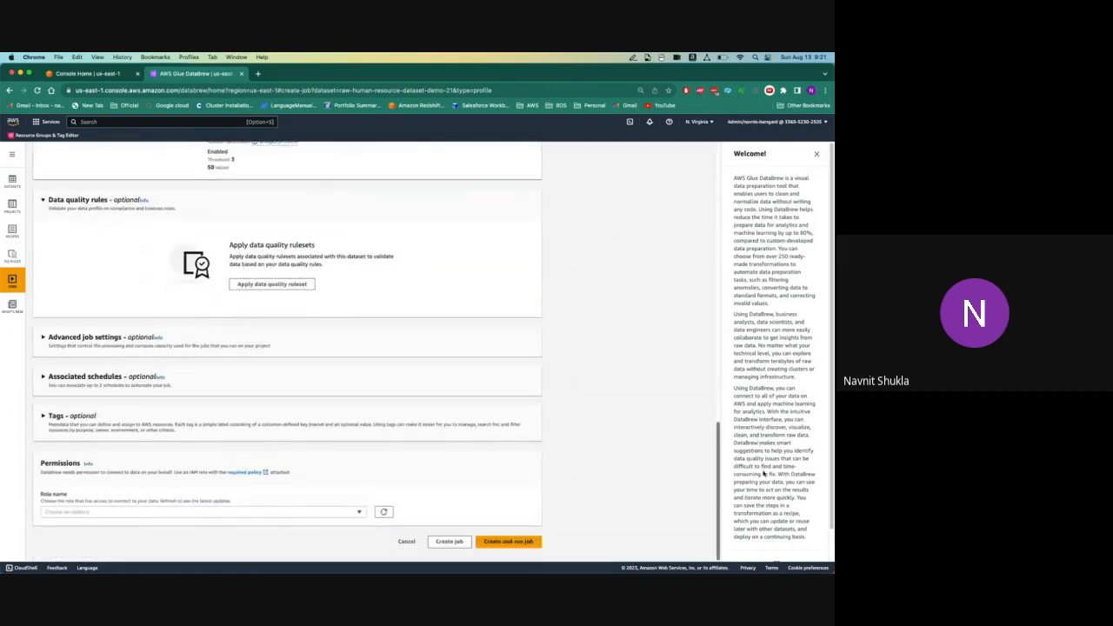
pyautogui.click(260, 513)
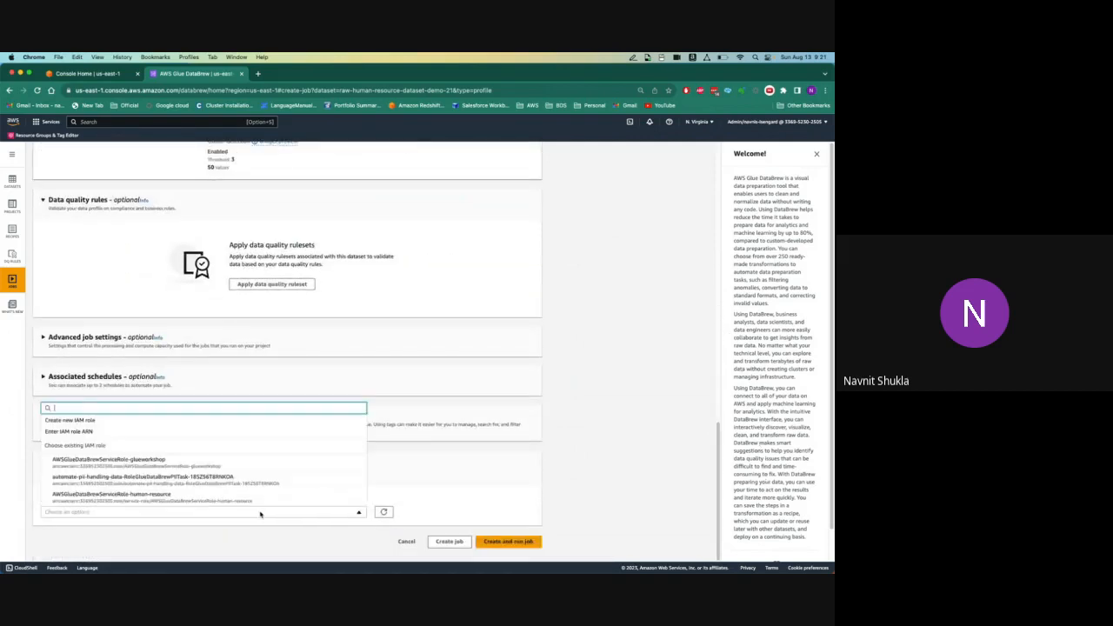
pyautogui.click(209, 466)
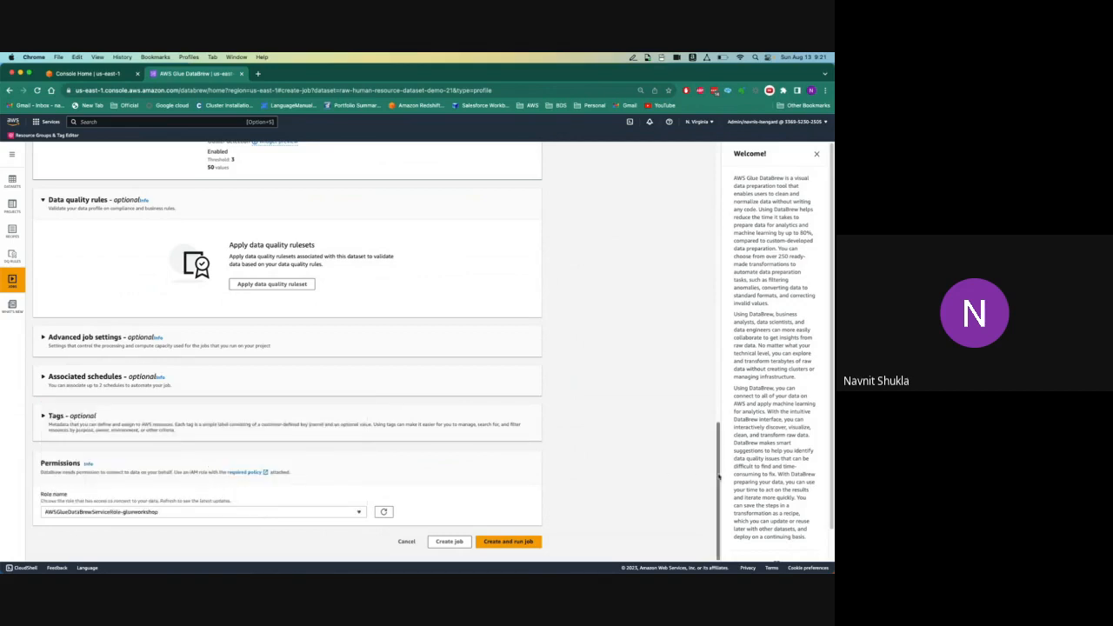
pyautogui.moveTo(718, 476); pyautogui.dragTo(538, 541)
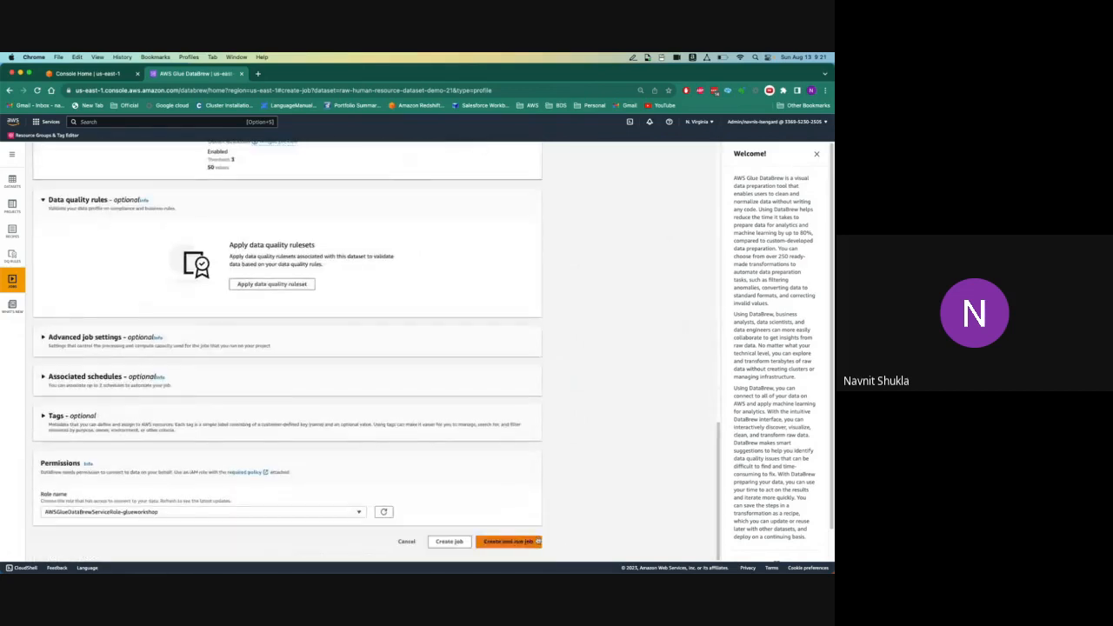
pyautogui.click(536, 541)
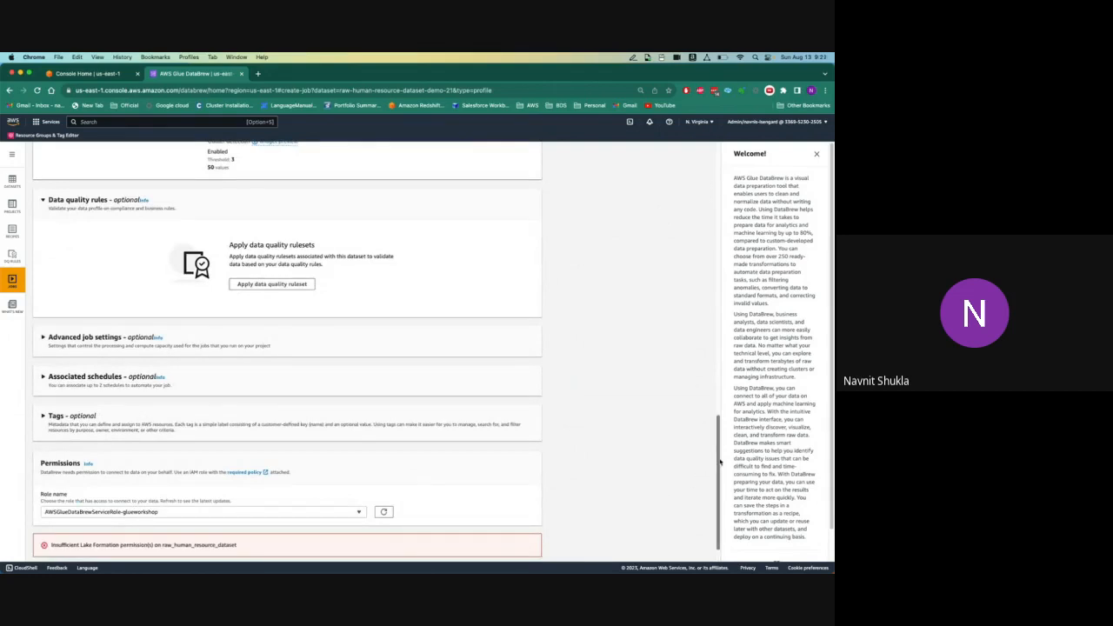
pyautogui.moveTo(719, 462); pyautogui.dragTo(648, 149)
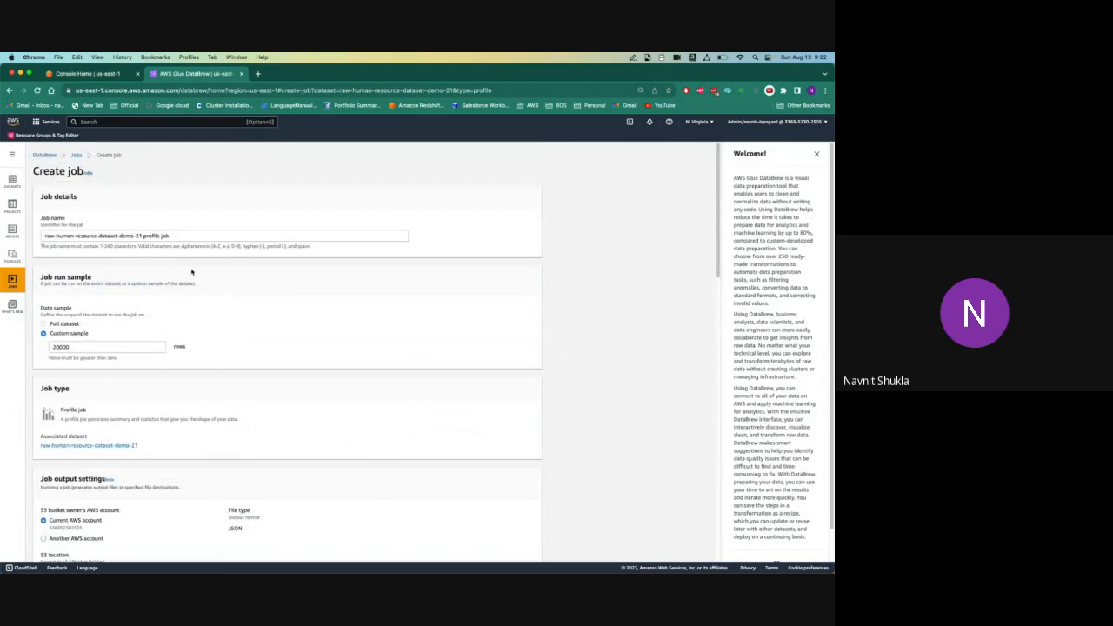
pyautogui.click(12, 181)
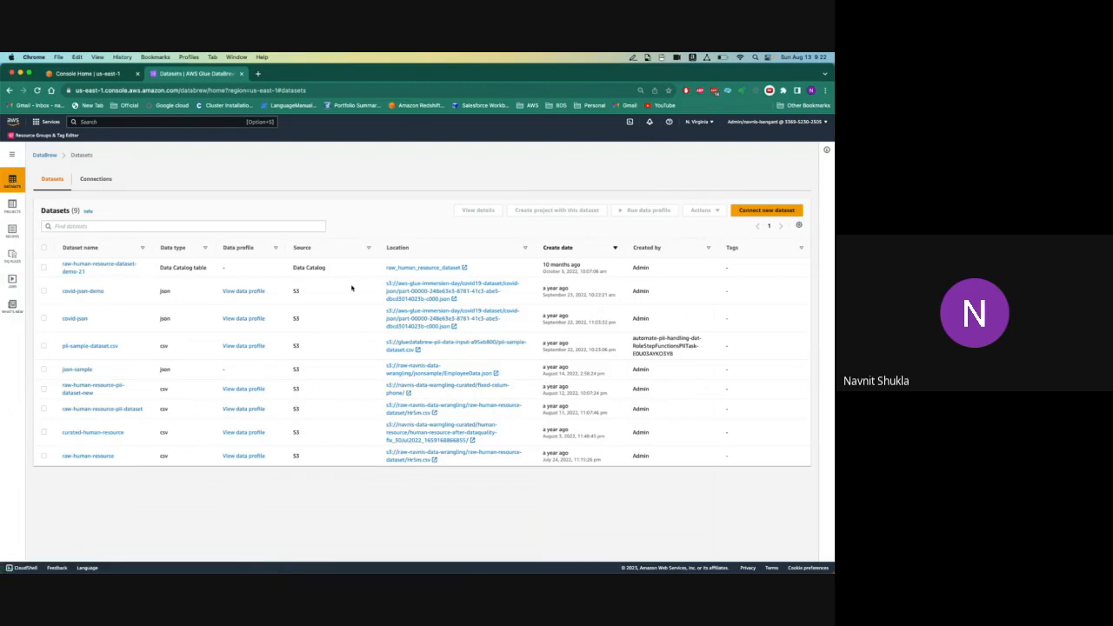
# Check the data profile overview and preview of the raw-human-resource-dataset-demo-21 dataset, and return to the datasets list.
pyautogui.click(96, 269)
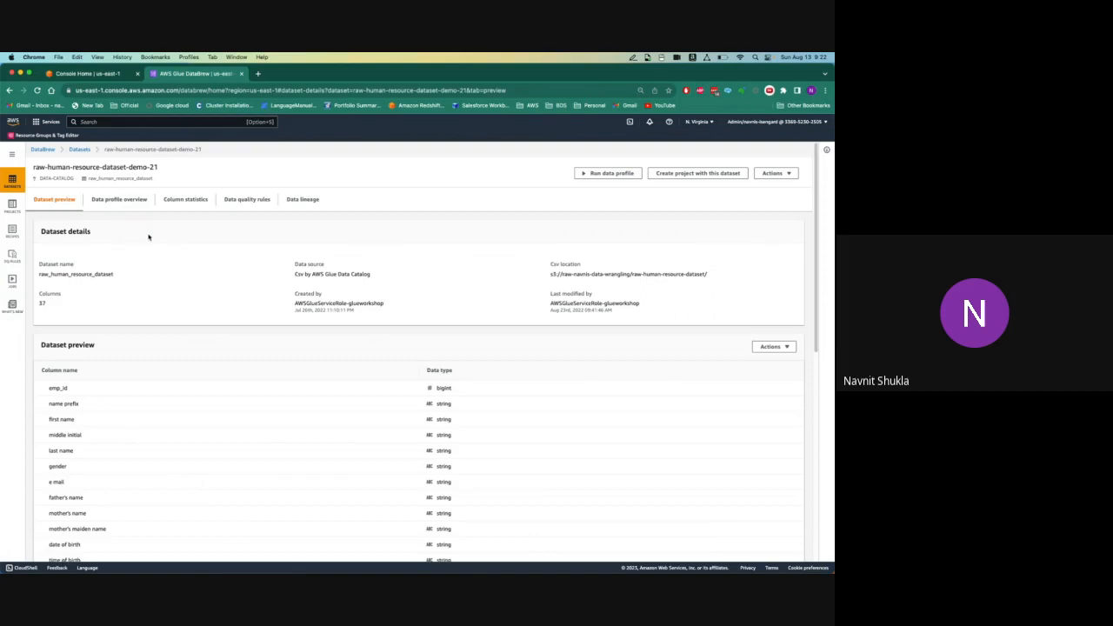
pyautogui.click(123, 200)
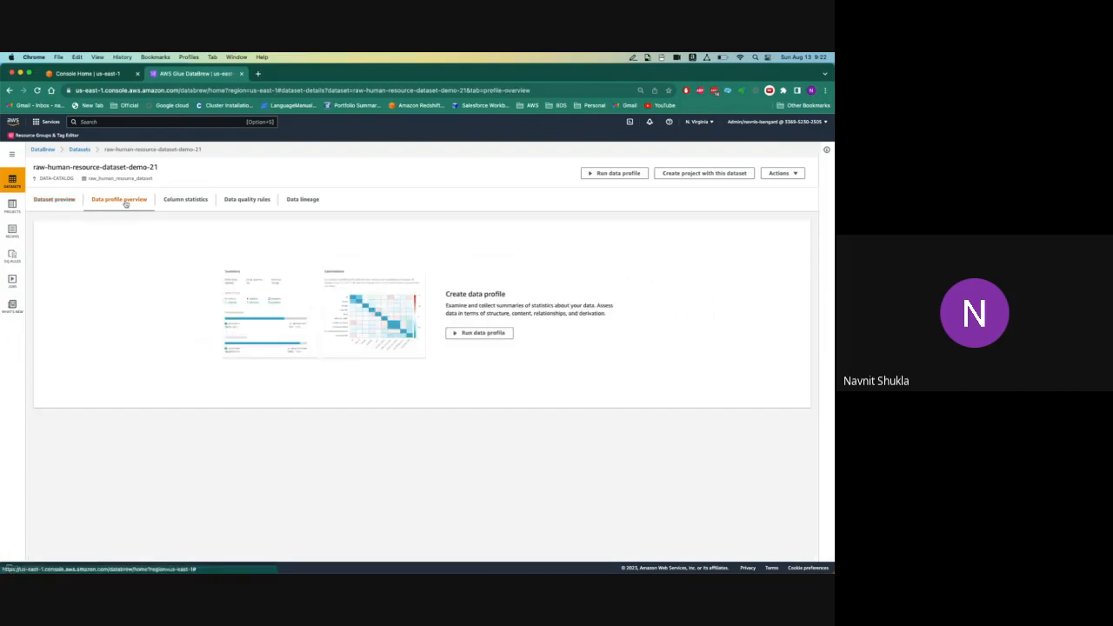
pyautogui.click(65, 201)
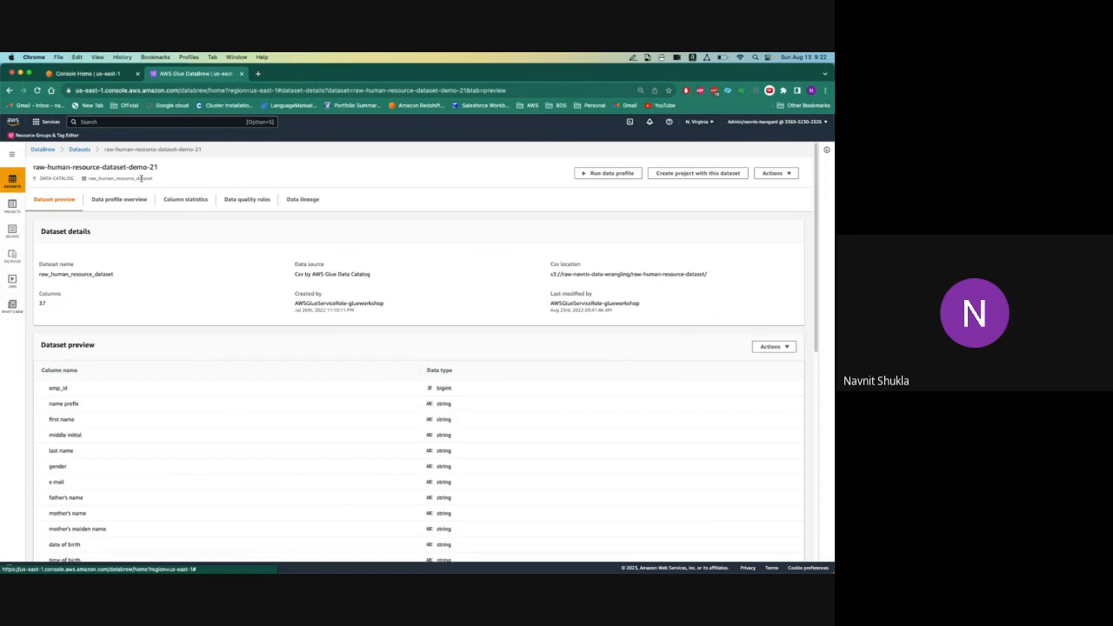
pyautogui.click(14, 183)
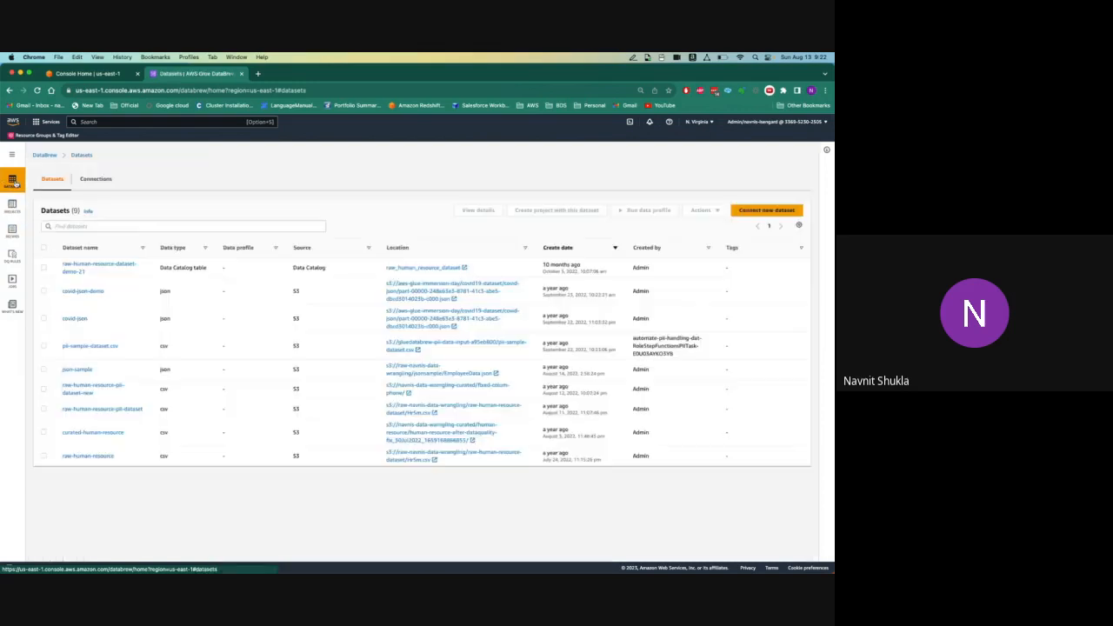
# Start connecting a new dataset by file upload and choose Hr5m.csv from the Chapter 2 folder.
pyautogui.click(777, 210)
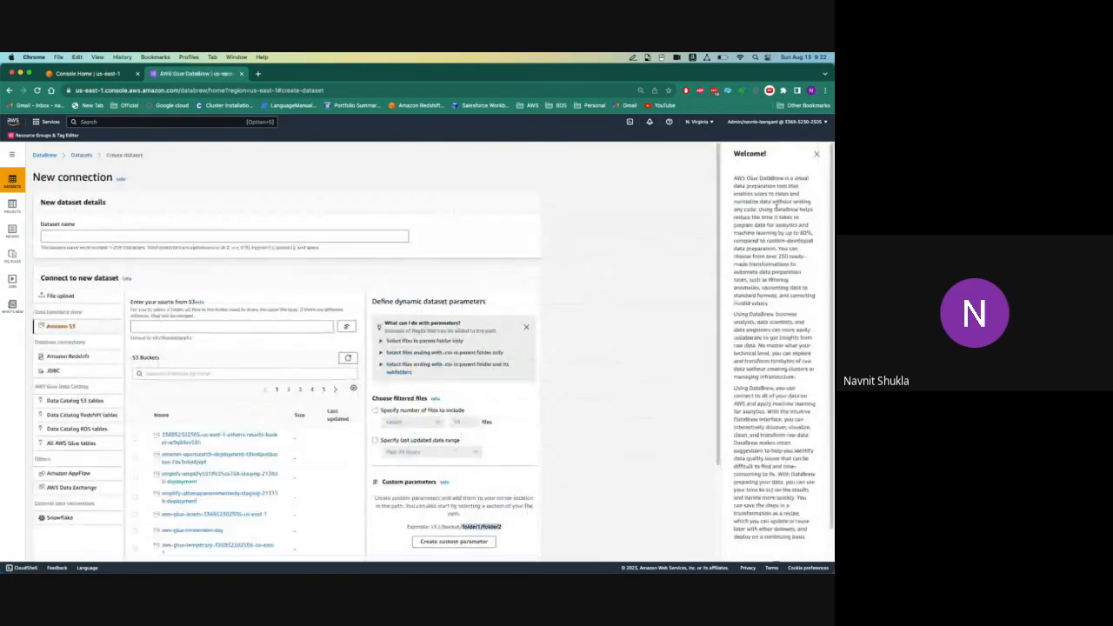
pyautogui.click(93, 296)
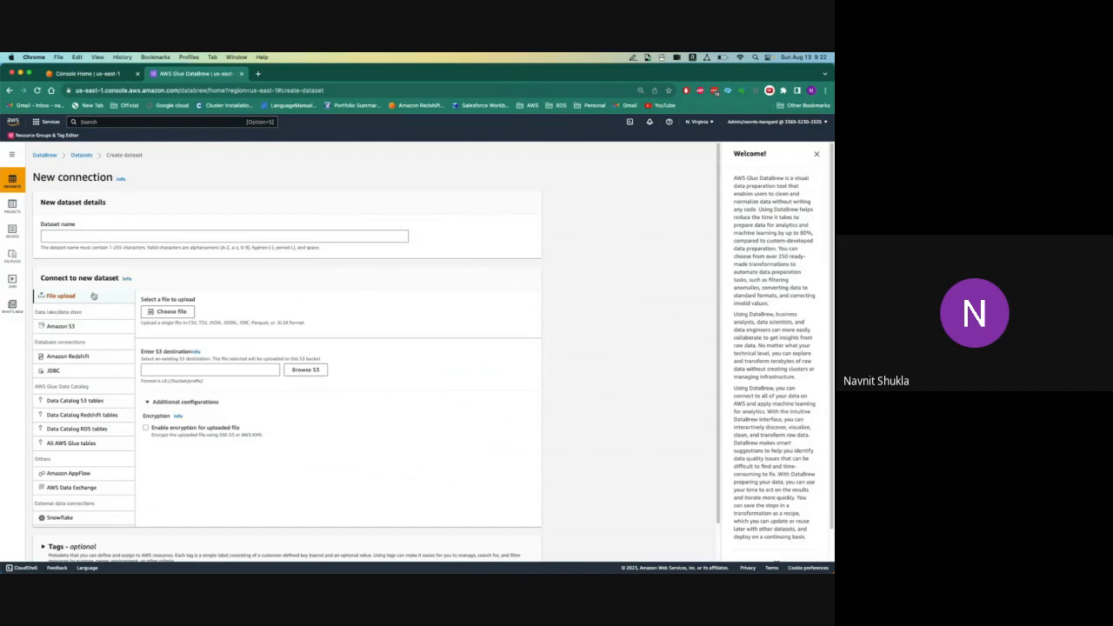
pyautogui.click(180, 312)
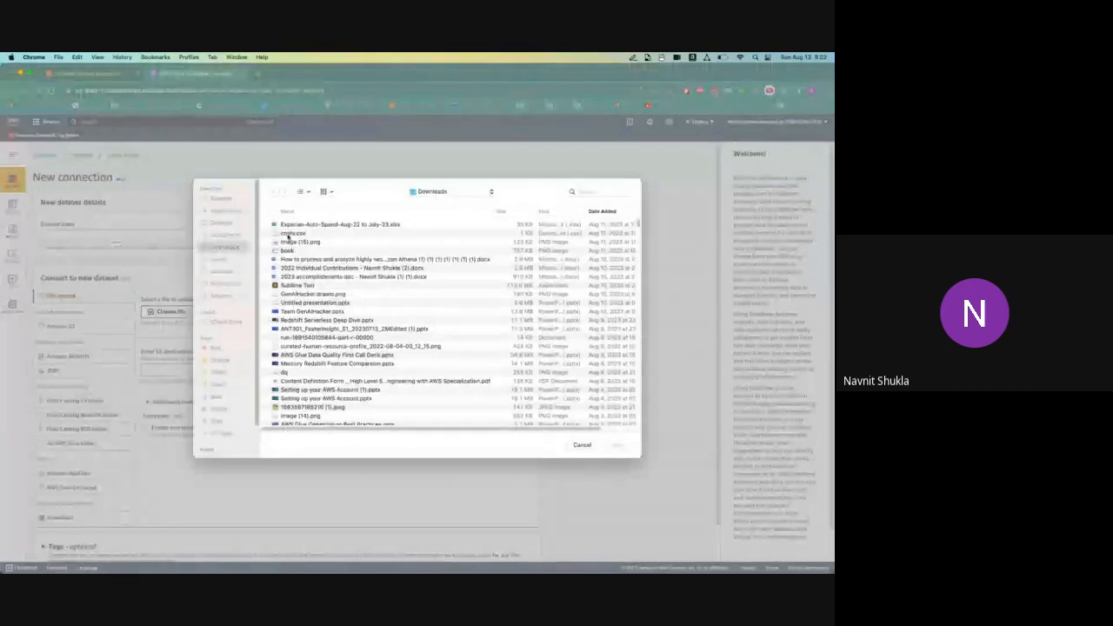
pyautogui.click(591, 192)
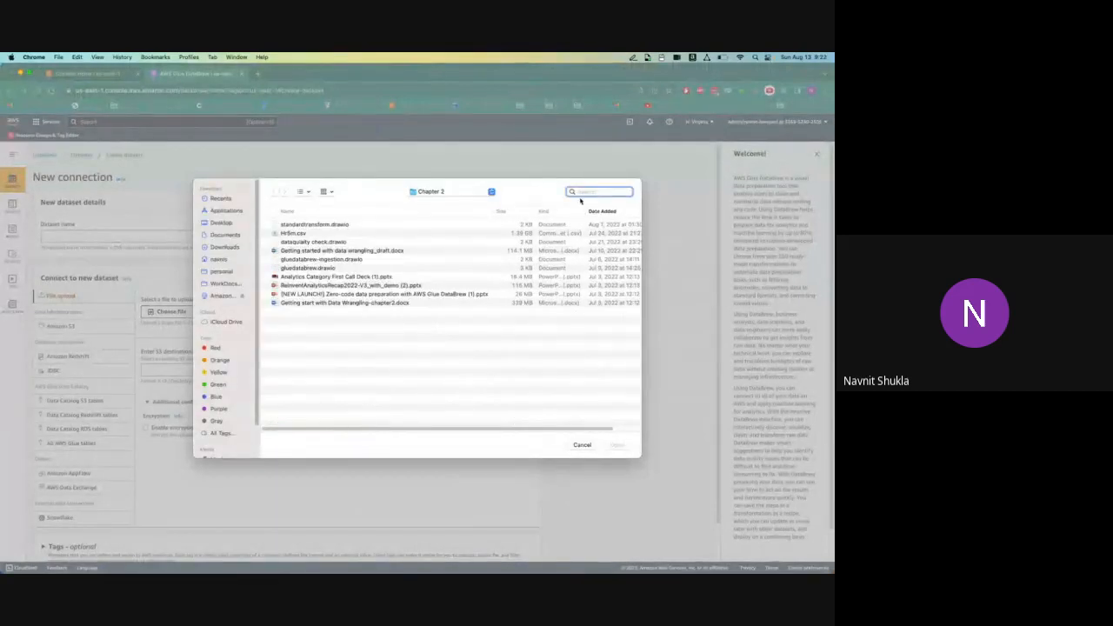
pyautogui.click(410, 233)
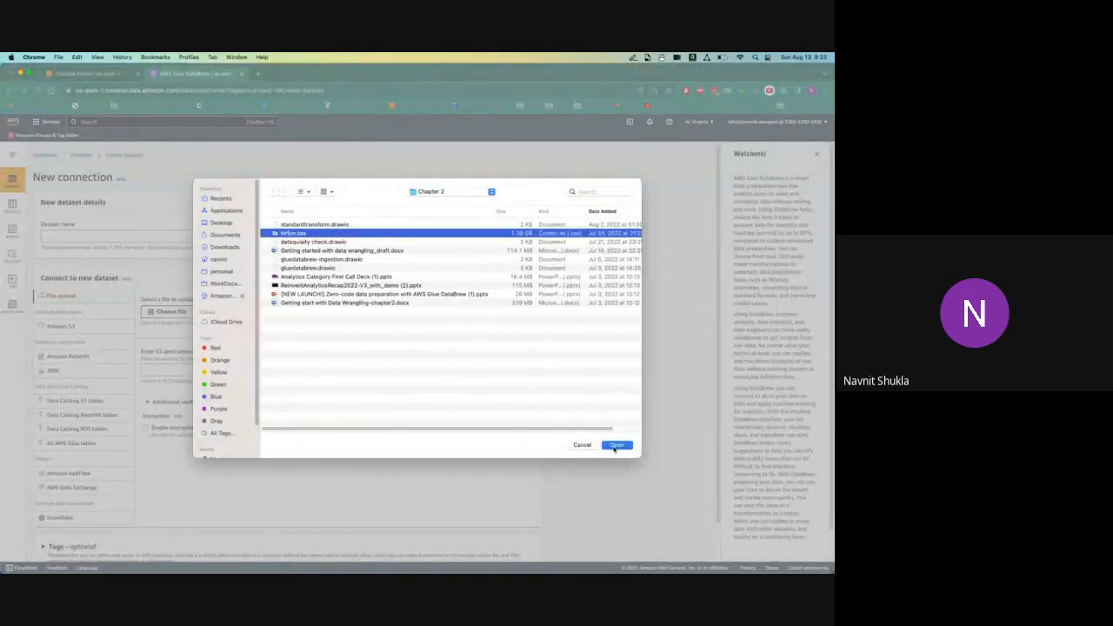
pyautogui.click(615, 446)
# Name the new dataset demo-hr5m.
pyautogui.click(180, 236)
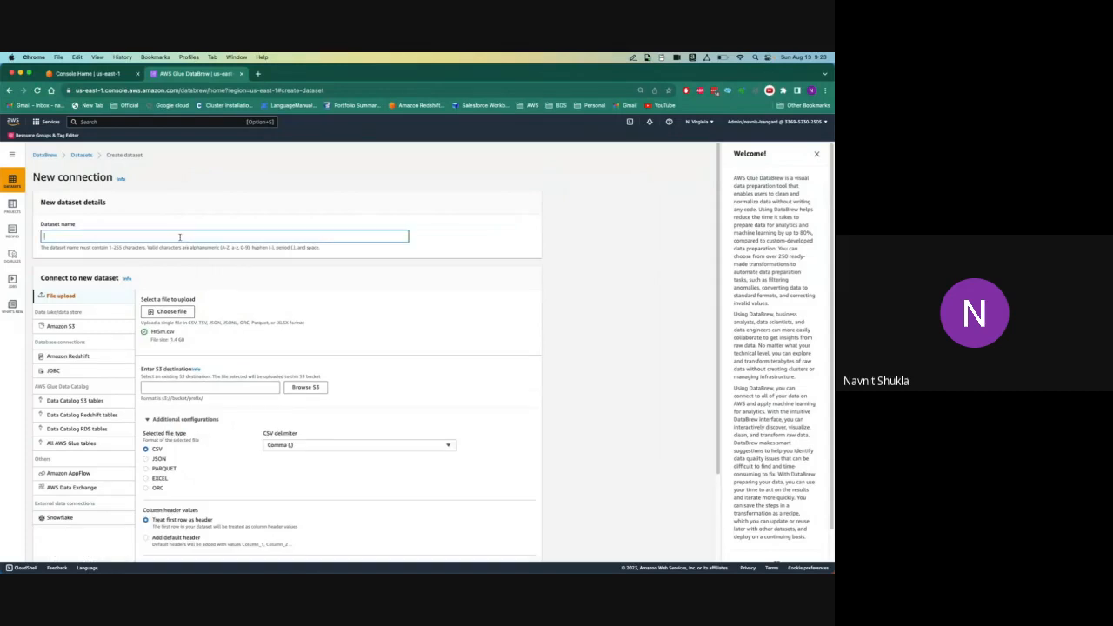
pyautogui.write('hr')
pyautogui.write('demo-')
pyautogui.write('hr')
pyautogui.write('5m')
# Try to set the raw bucket ending in -data-wrangling as the upload's S3 destination.
pyautogui.click(307, 388)
pyautogui.click(319, 263)
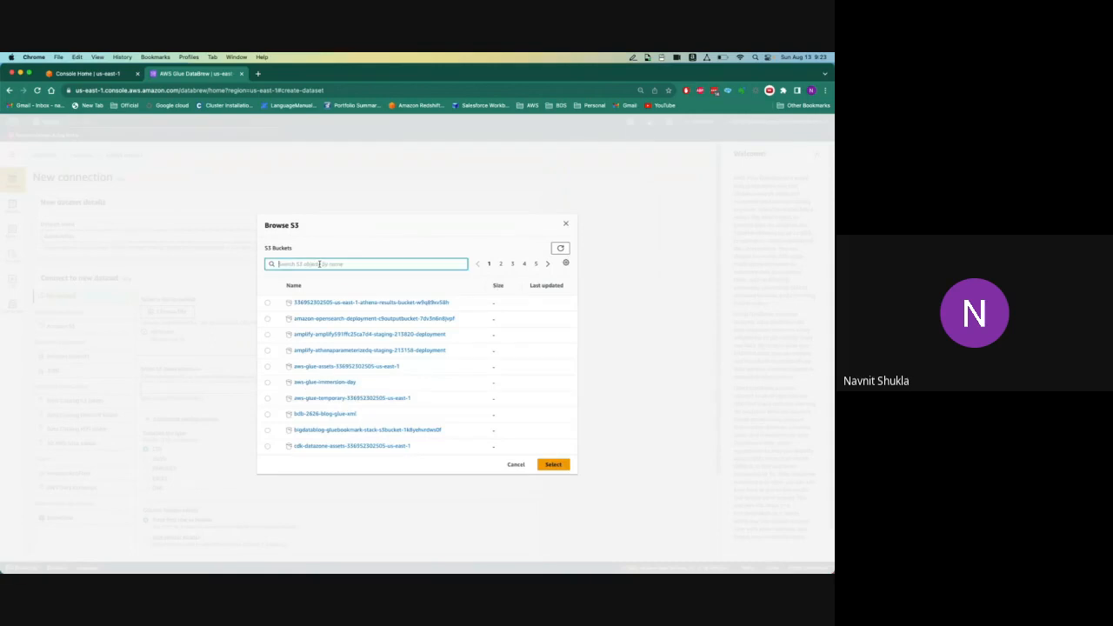
pyautogui.write('navnis')
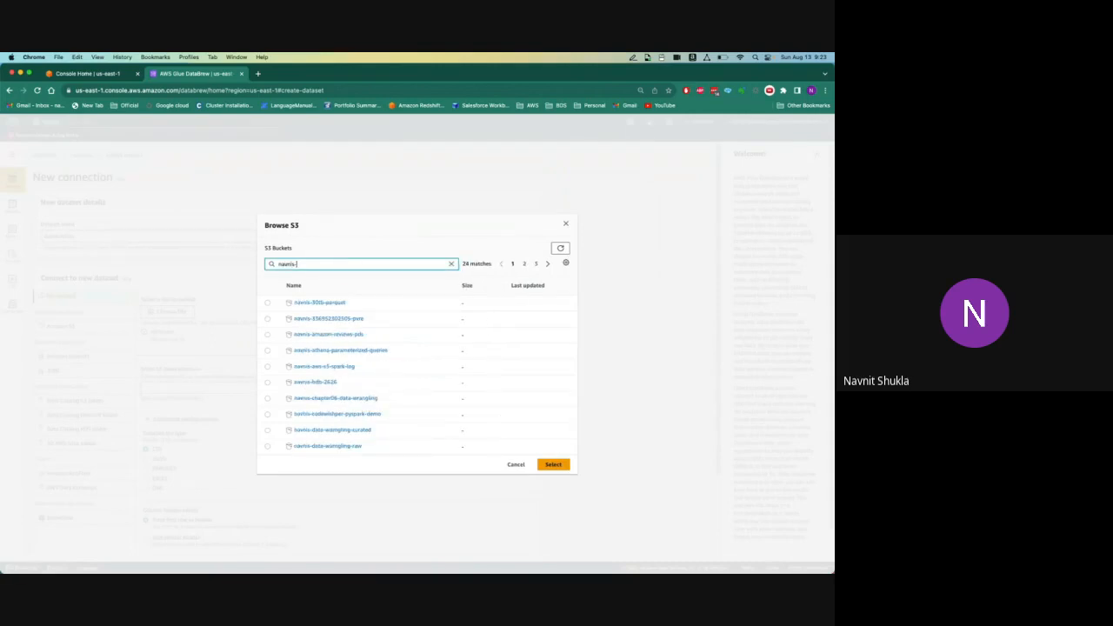
pyautogui.write('-df')
pyautogui.press('BackSpace')
pyautogui.write('a')
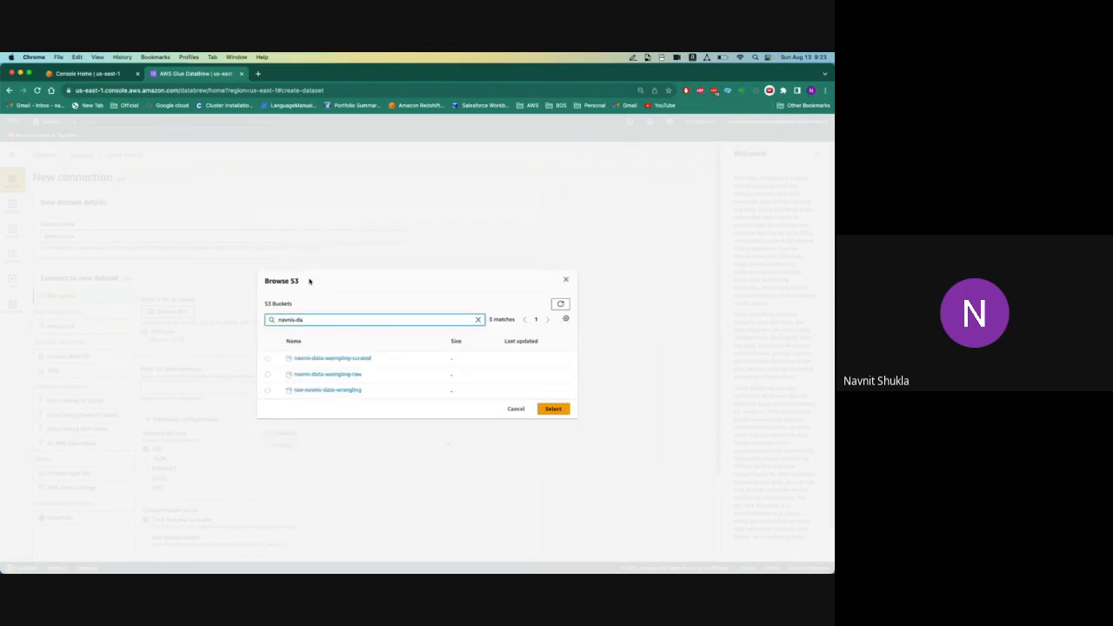
pyautogui.click(269, 391)
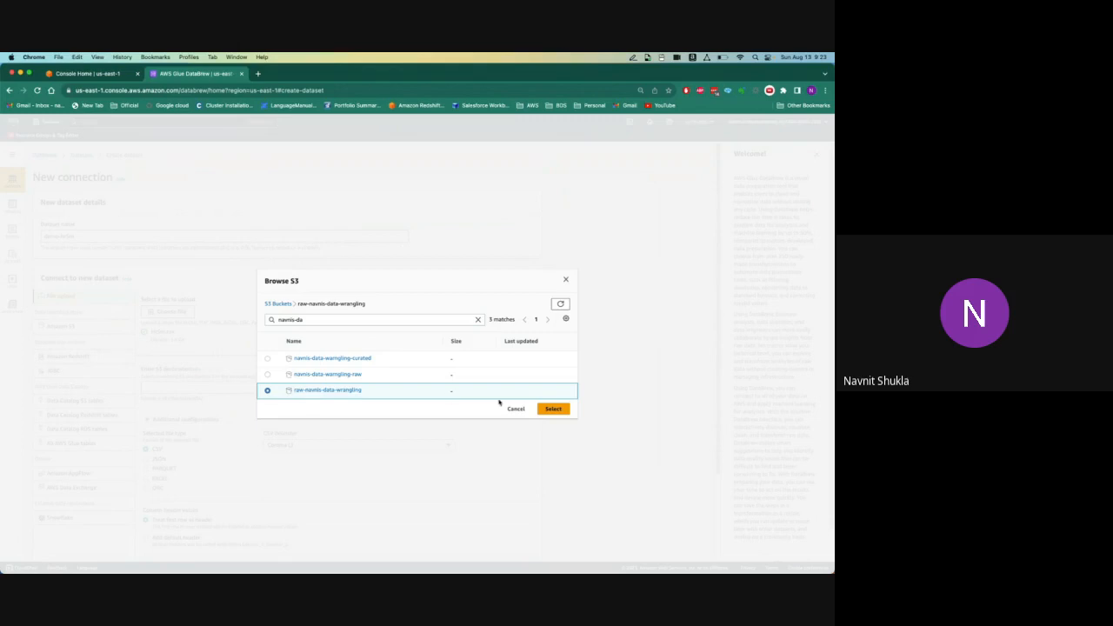
pyautogui.click(556, 410)
pyautogui.click(561, 413)
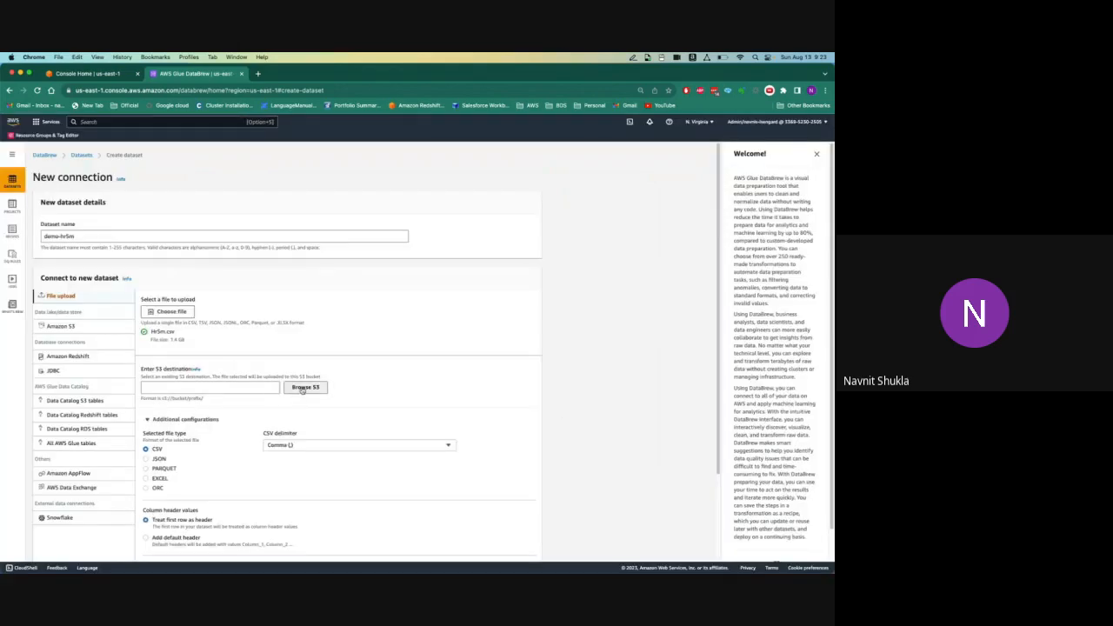
# Reopen the S3 browser for the upload destination and return to the full bucket list.
pyautogui.click(303, 388)
pyautogui.click(316, 335)
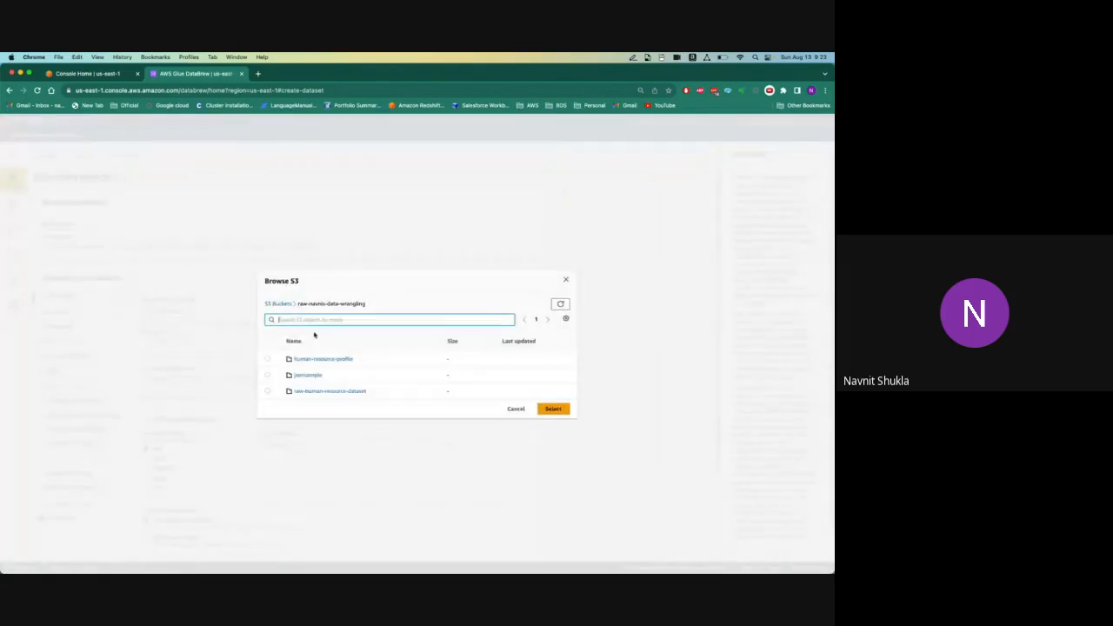
pyautogui.write('naviis-data')
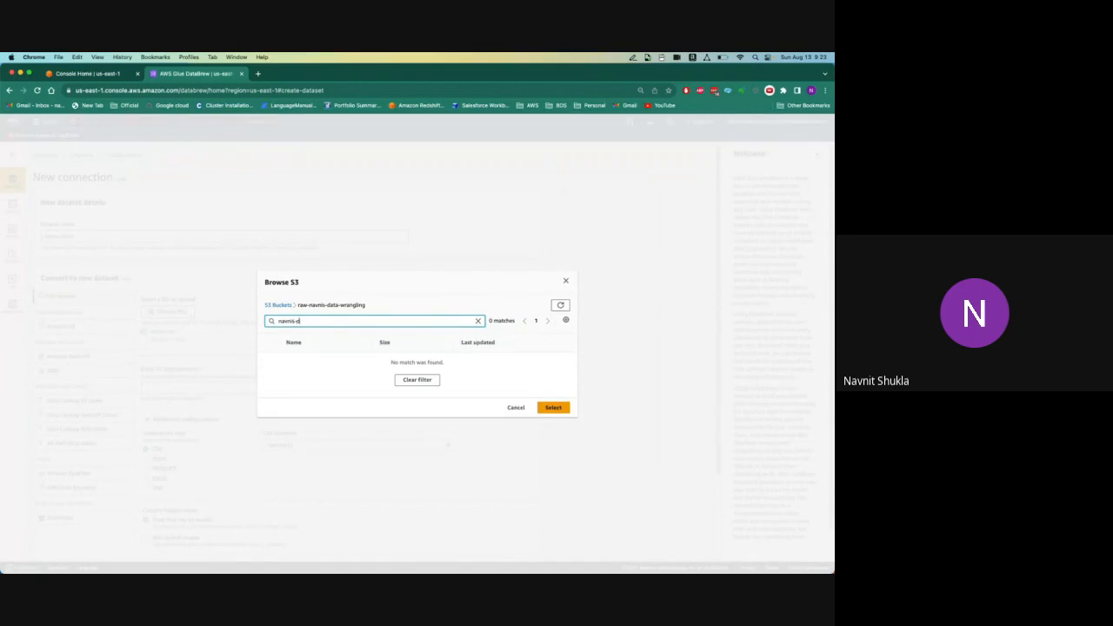
pyautogui.click(477, 320)
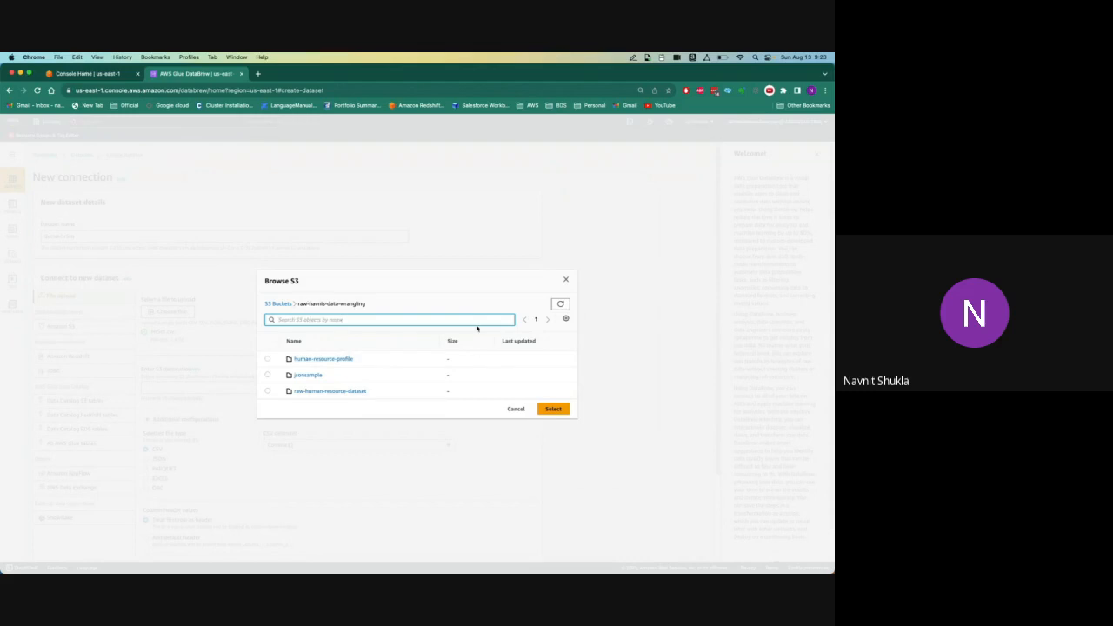
pyautogui.click(279, 304)
pyautogui.click(316, 319)
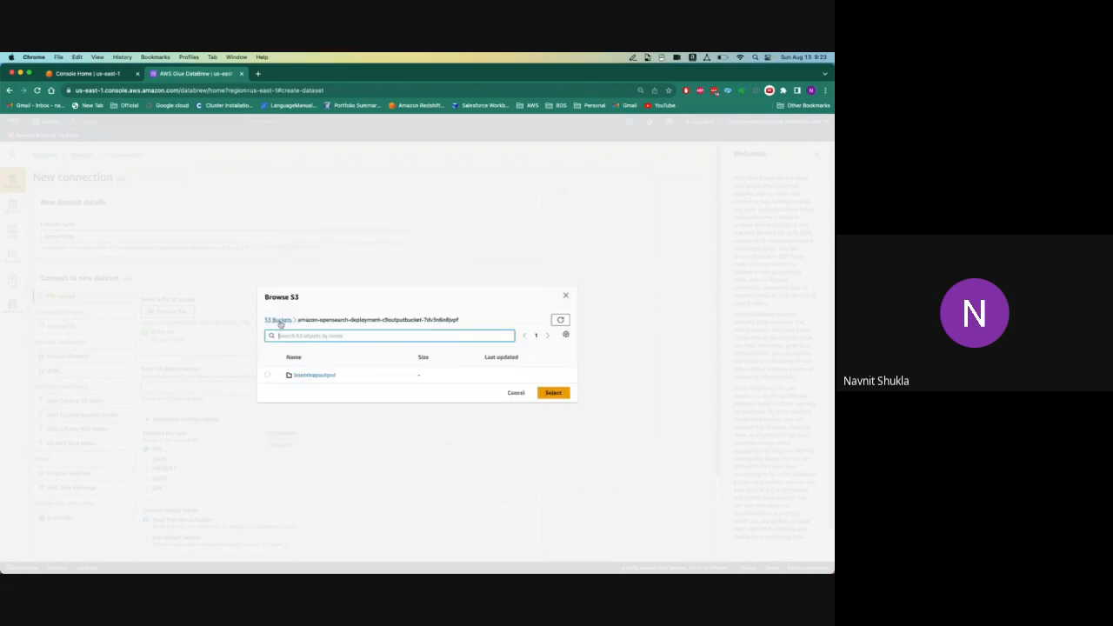
pyautogui.click(278, 320)
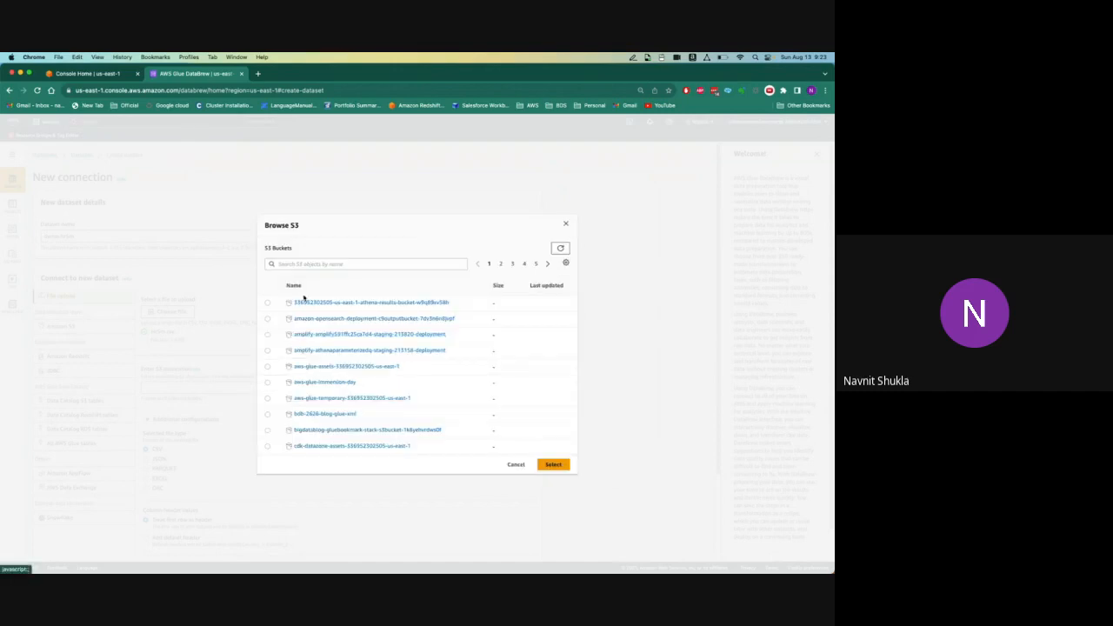
# Search the S3 buckets and set the raw bucket ending in -data-wrangling as the upload destination.
pyautogui.click(301, 264)
pyautogui.write('navnis')
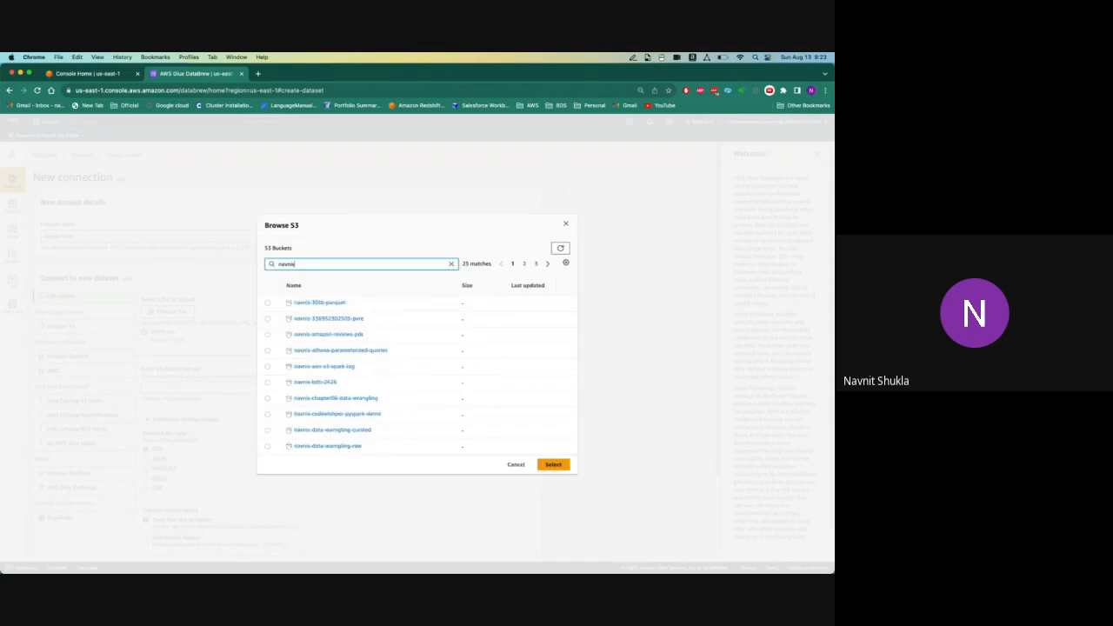
pyautogui.write('-w')
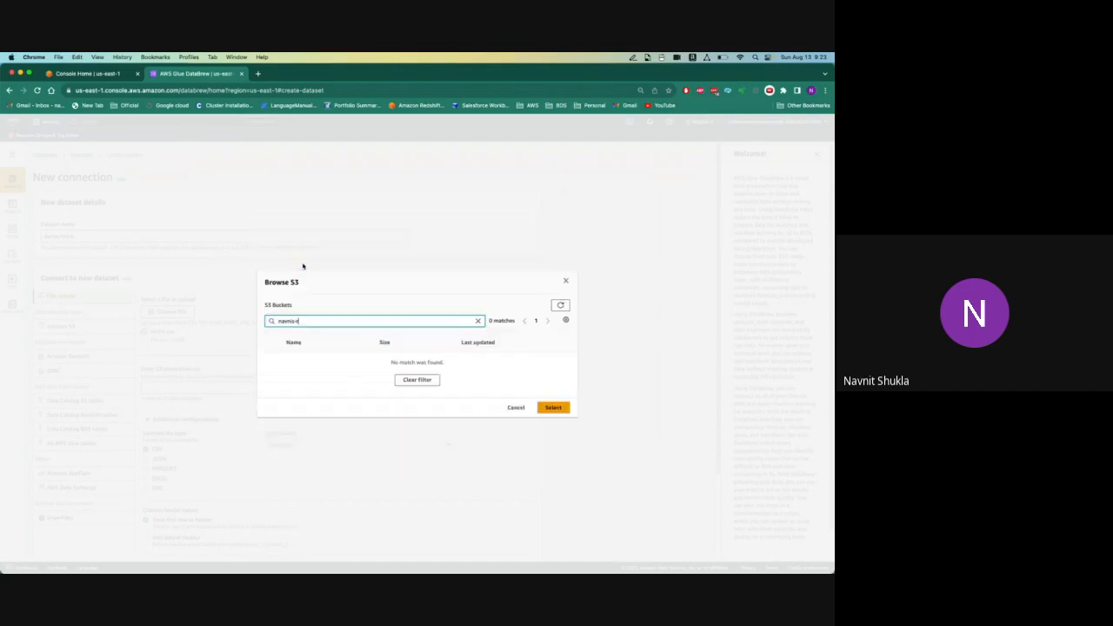
pyautogui.press('BackSpace')
pyautogui.write('d')
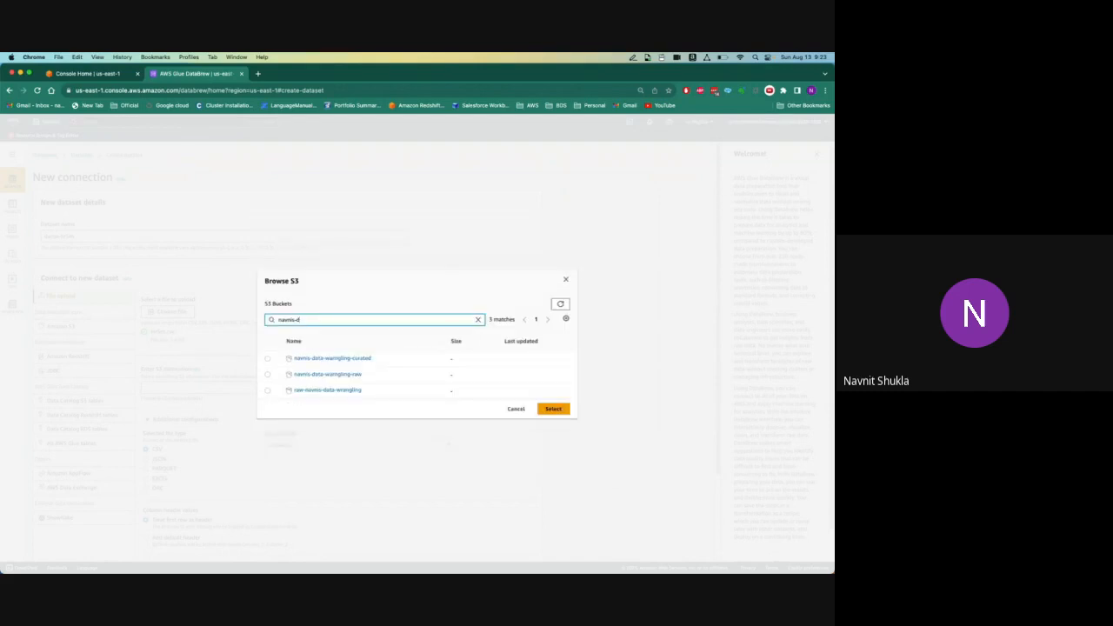
pyautogui.click(267, 392)
pyautogui.click(553, 408)
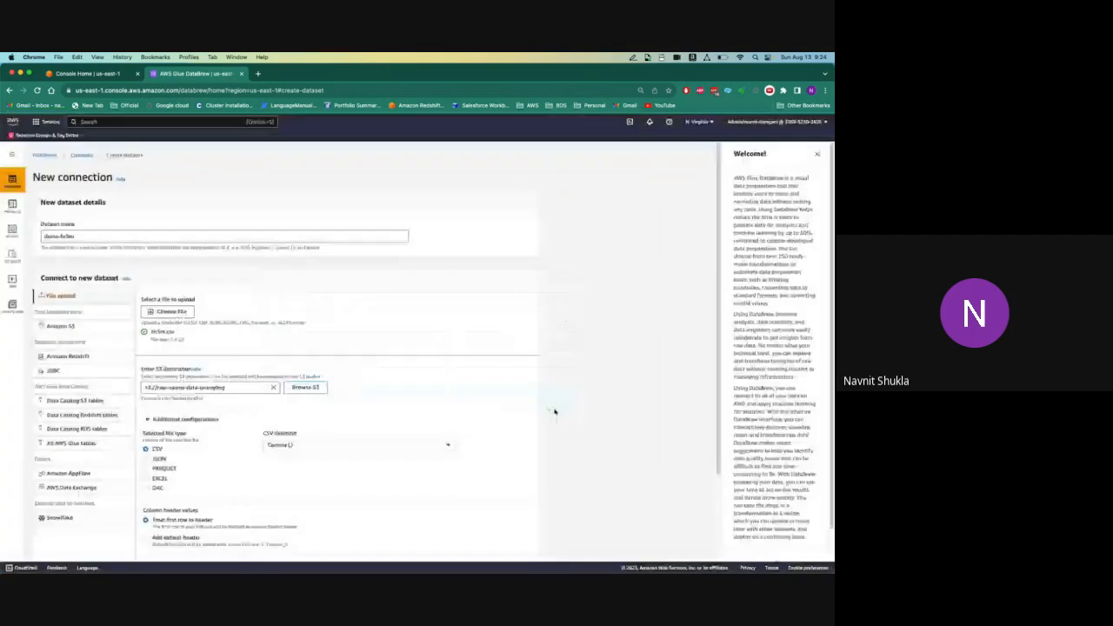
# Append /hr5m/ to the upload's S3 destination and create the dataset.
pyautogui.click(235, 388)
pyautogui.write('/')
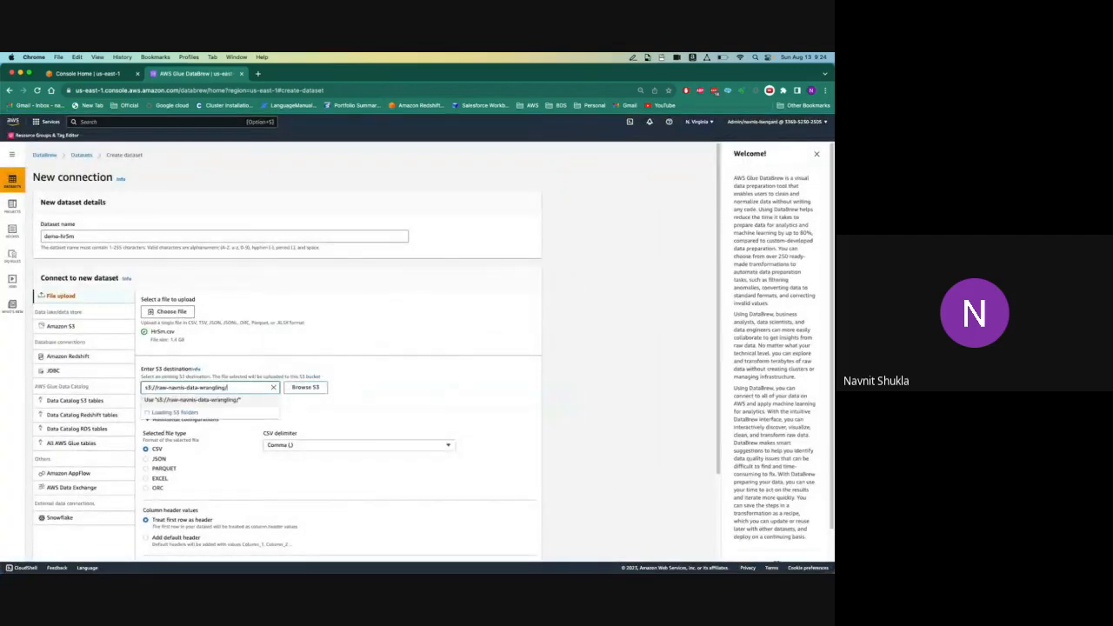
pyautogui.write('hr5m')
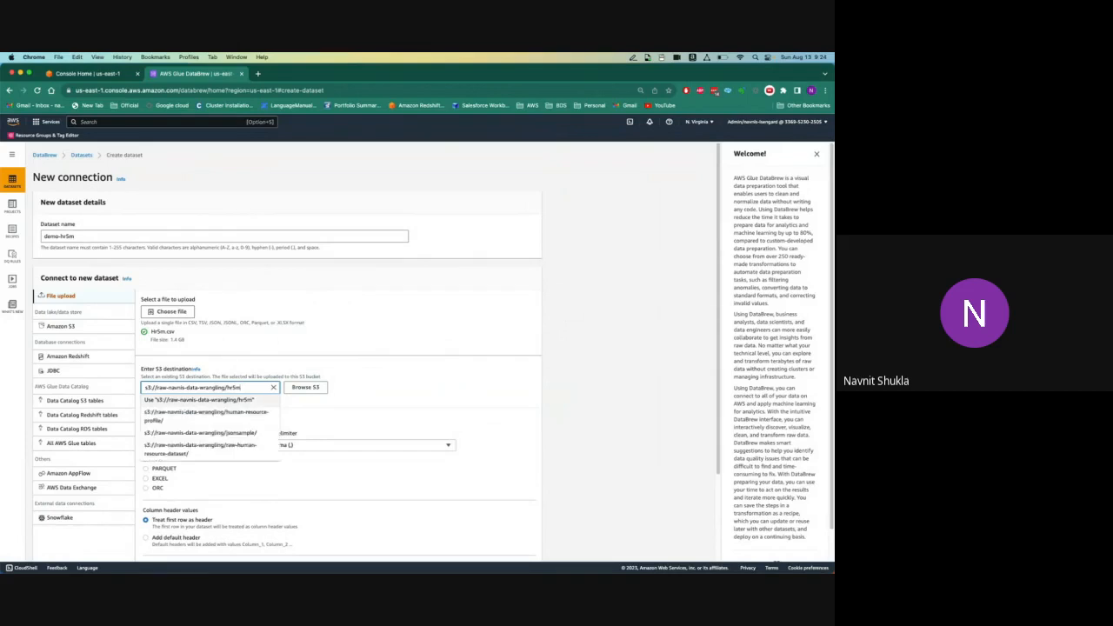
pyautogui.write('/')
pyautogui.click(451, 387)
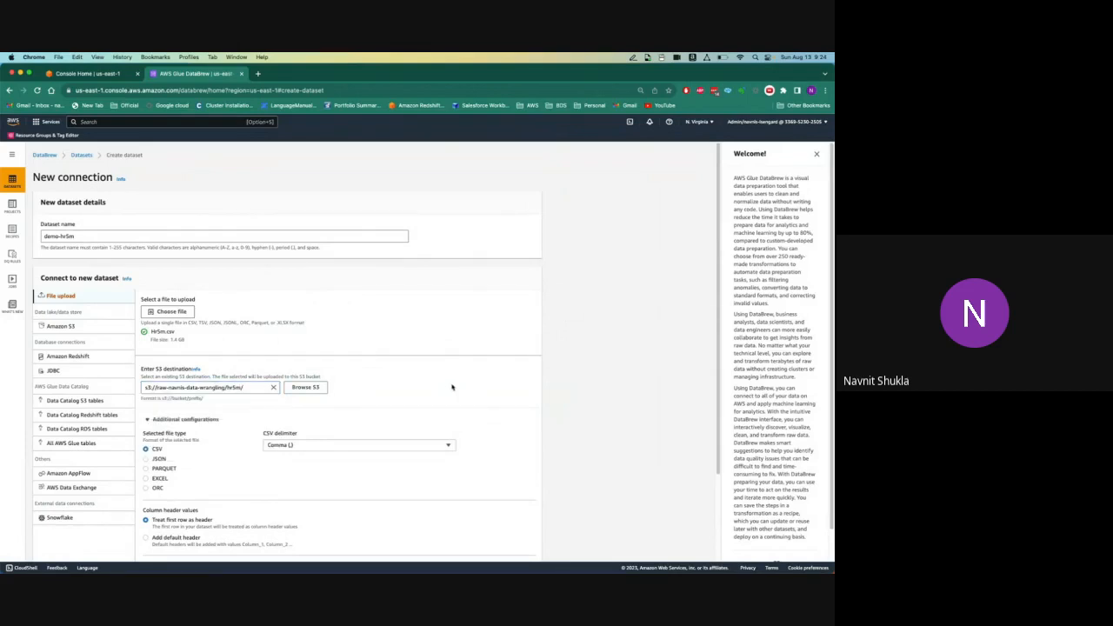
pyautogui.scroll(-3, 721, 348)
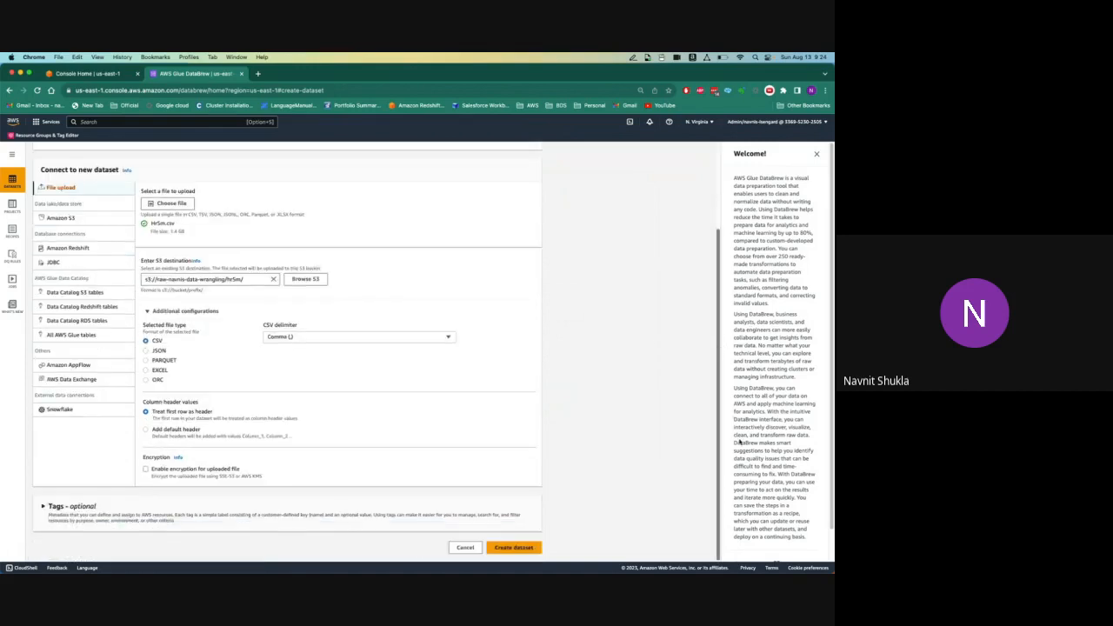
pyautogui.click(514, 548)
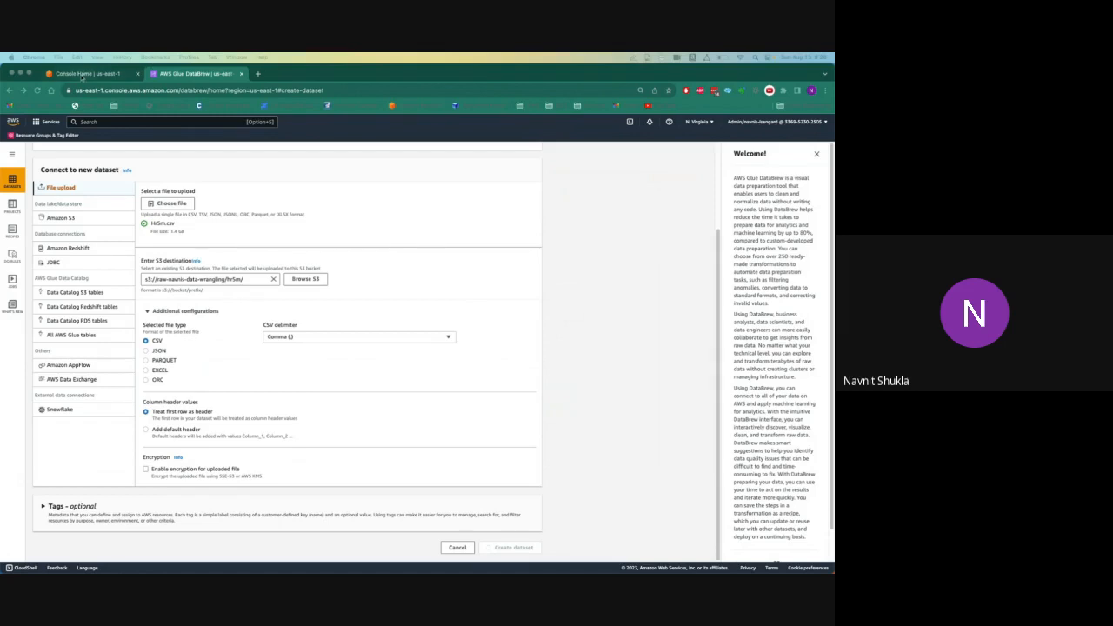
# Open a second AWS Glue DataBrew session in a new browser tab from Console Home and show its datasets list.
pyautogui.click(82, 74)
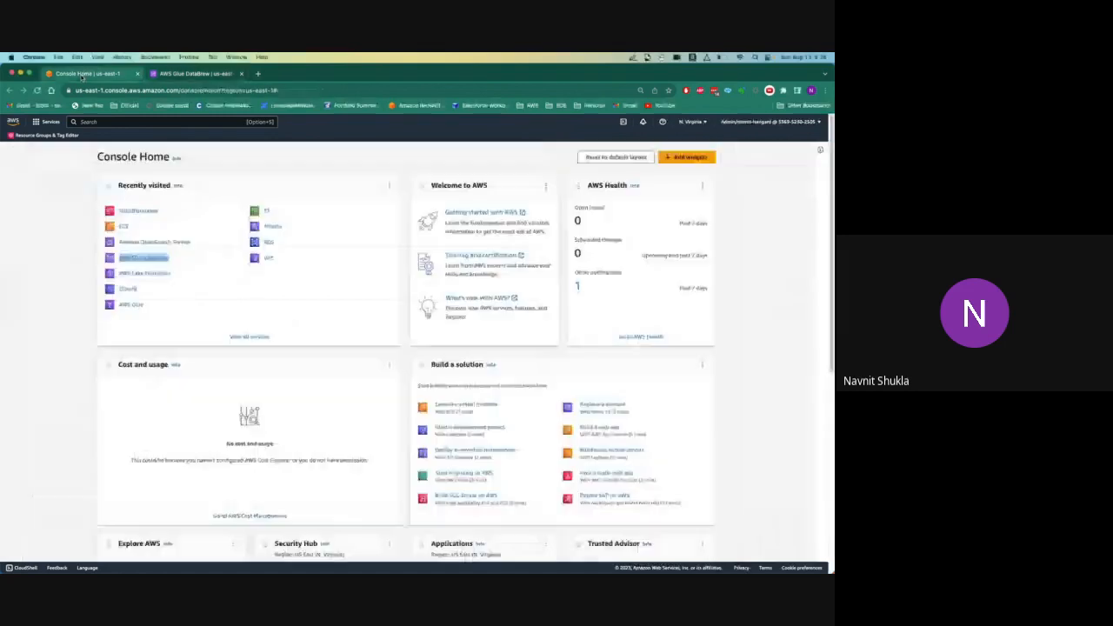
pyautogui.rightClick(165, 259)
pyautogui.click(196, 261)
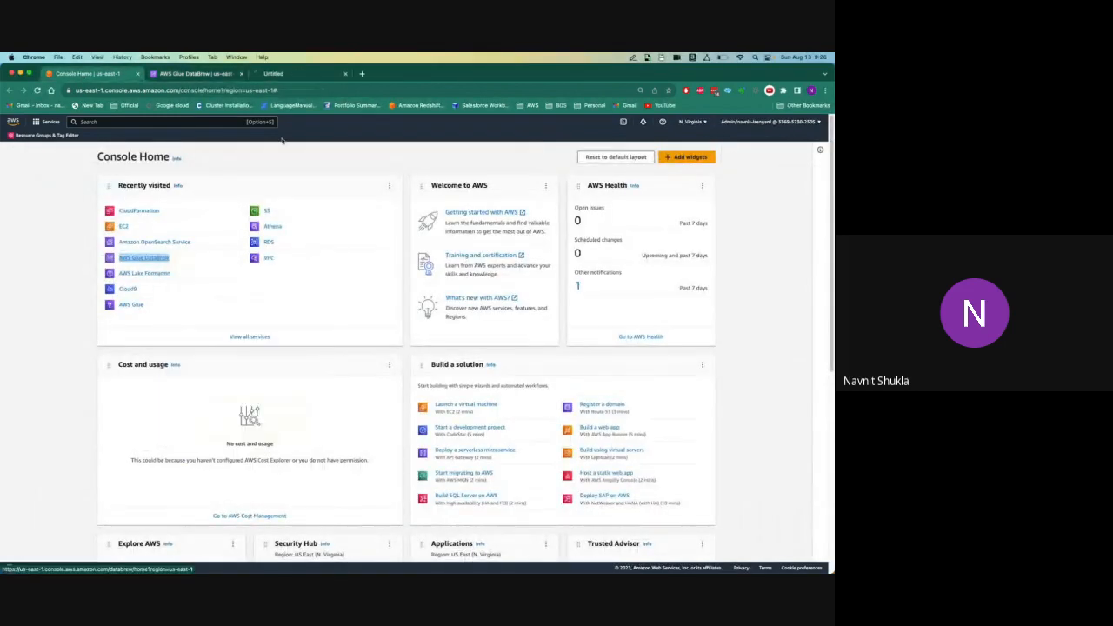
pyautogui.click(300, 74)
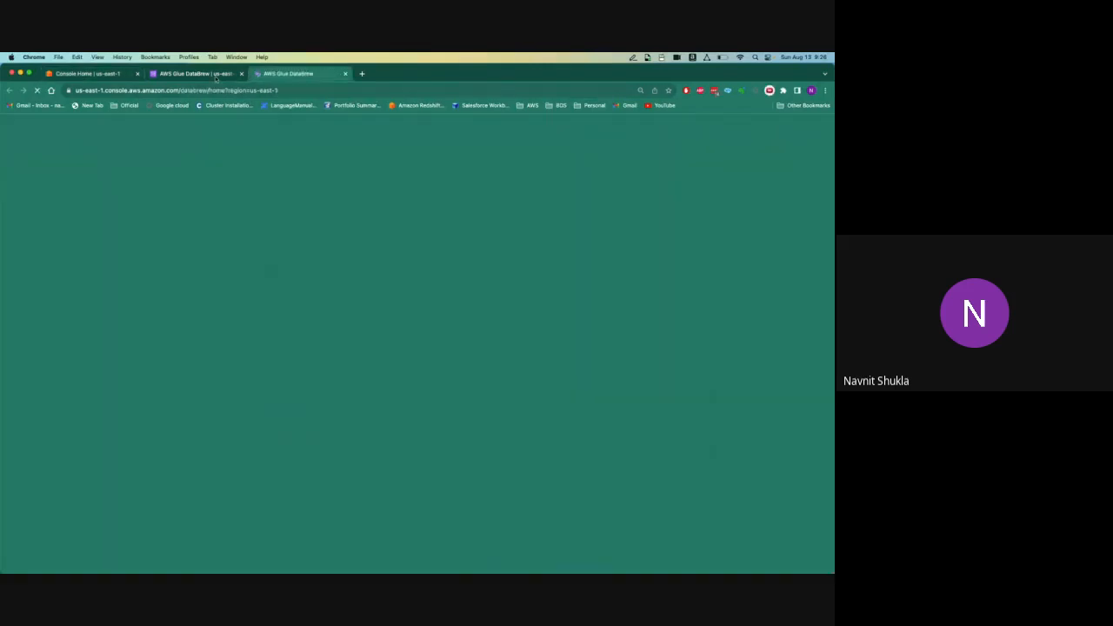
pyautogui.click(211, 73)
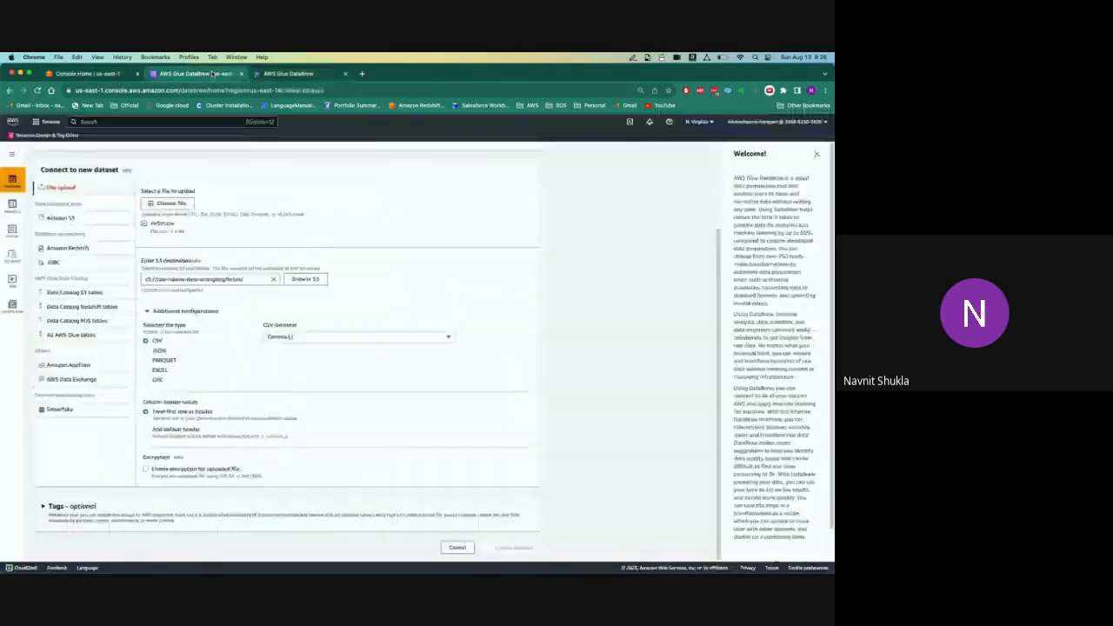
pyautogui.click(281, 76)
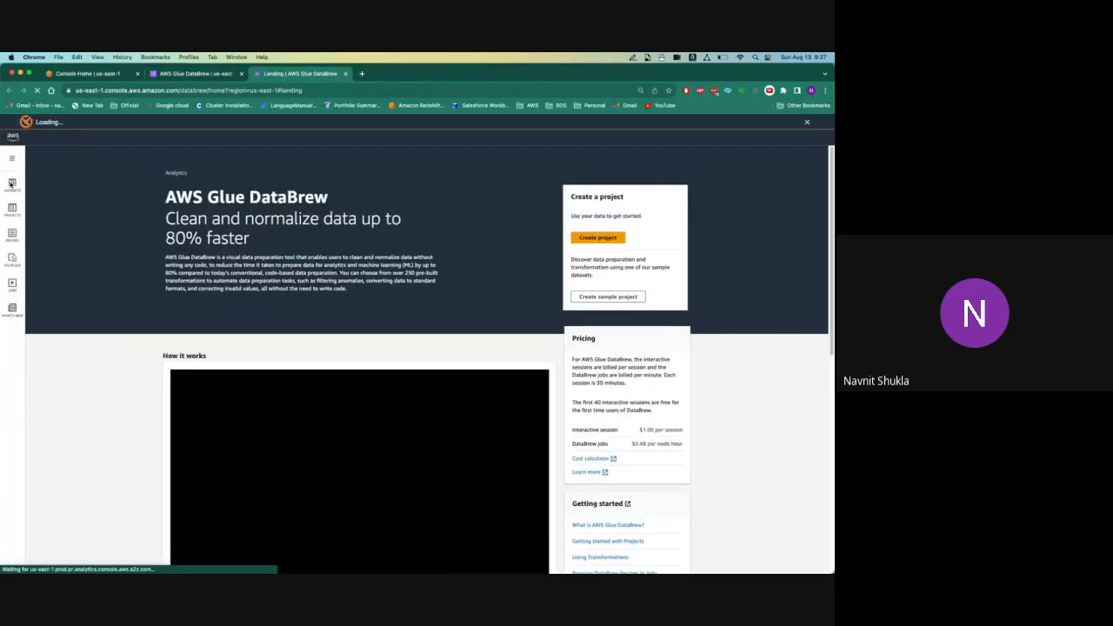
pyautogui.click(11, 184)
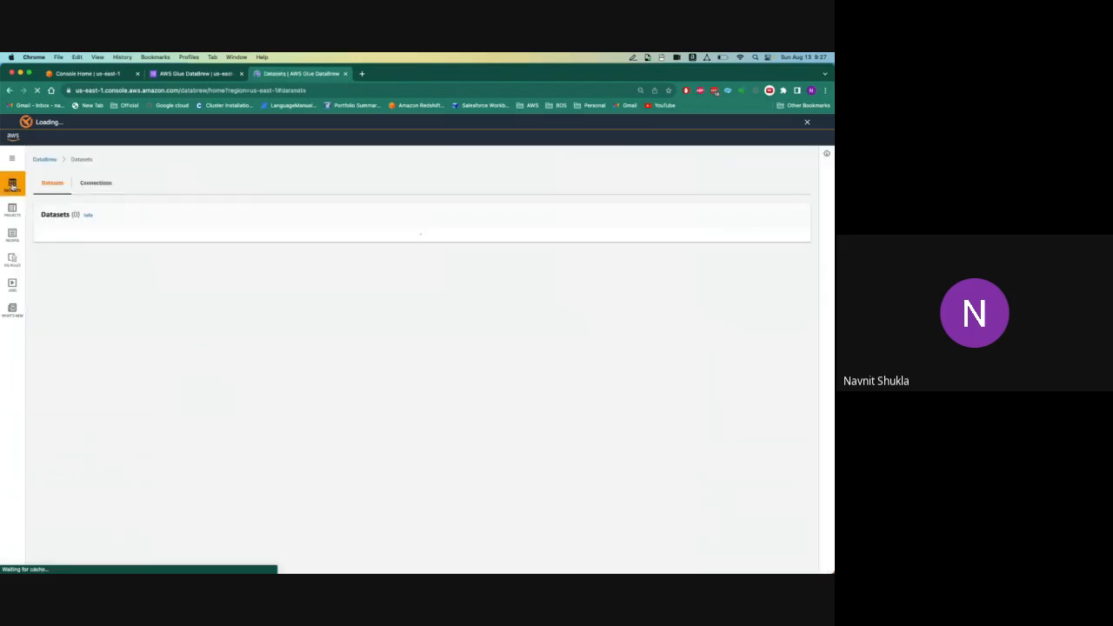
# Check the pending Hr5m.csv upload in the dataset creation session and return to the datasets list.
pyautogui.click(806, 122)
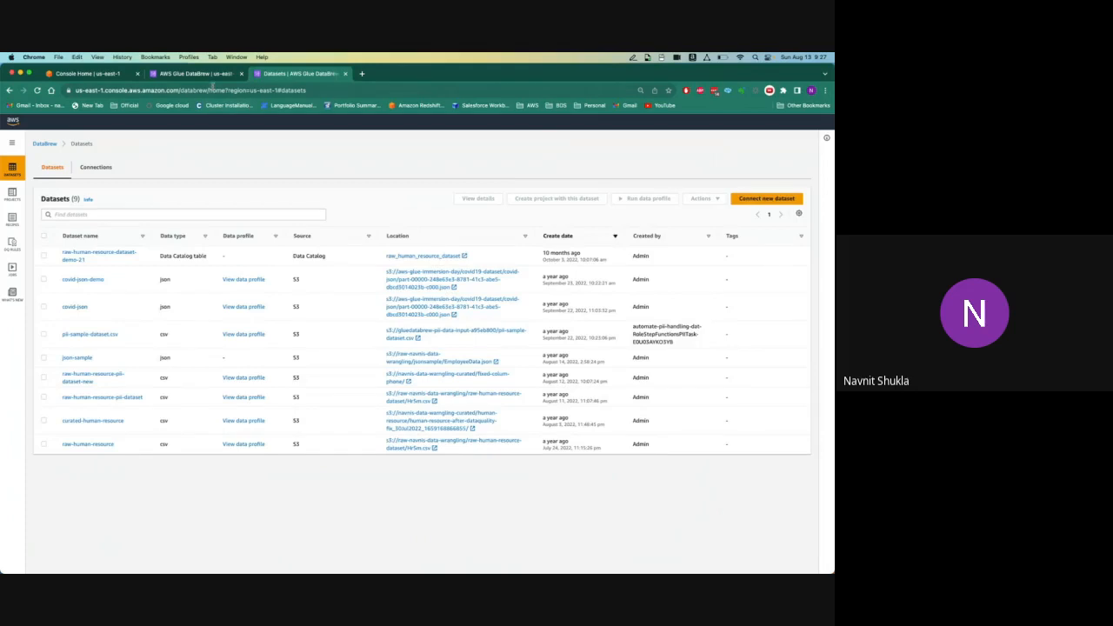
pyautogui.click(200, 74)
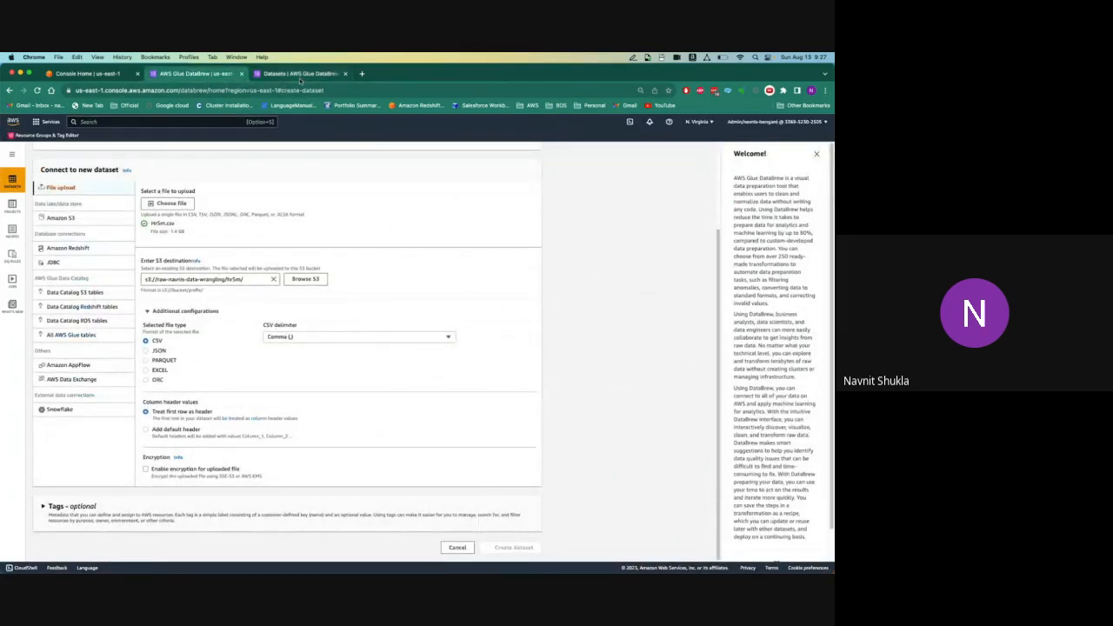
pyautogui.click(300, 74)
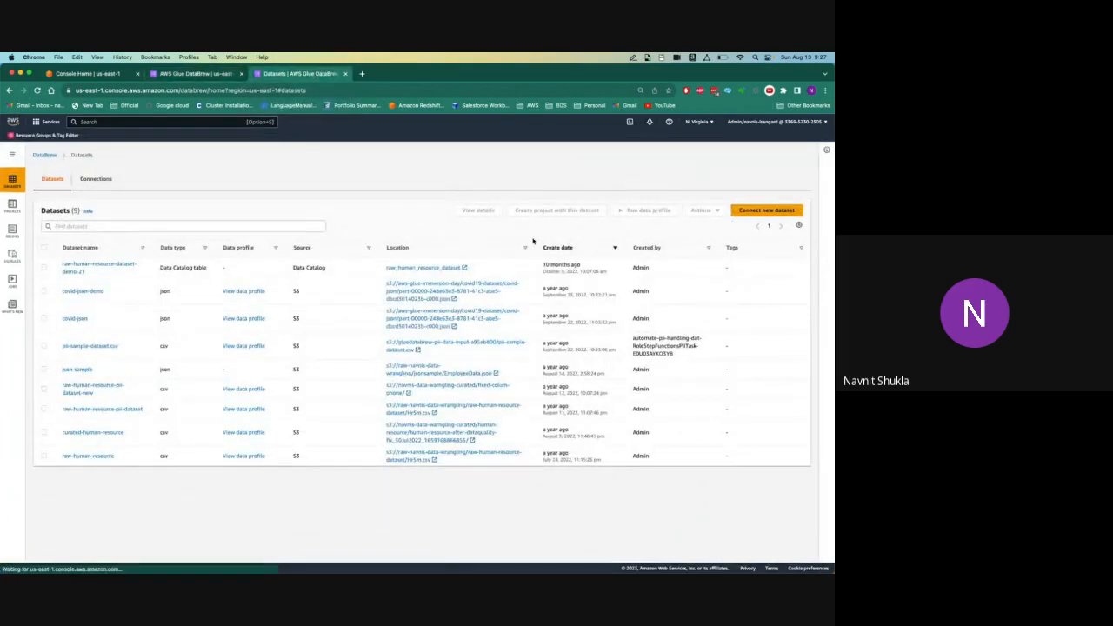
pyautogui.click(205, 74)
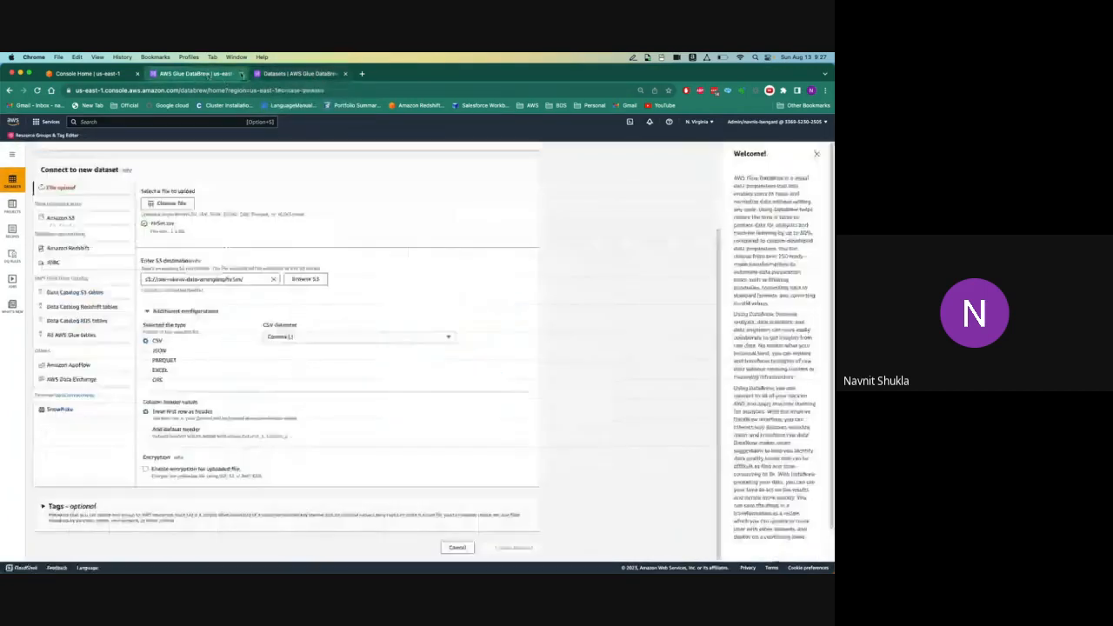
pyautogui.click(309, 74)
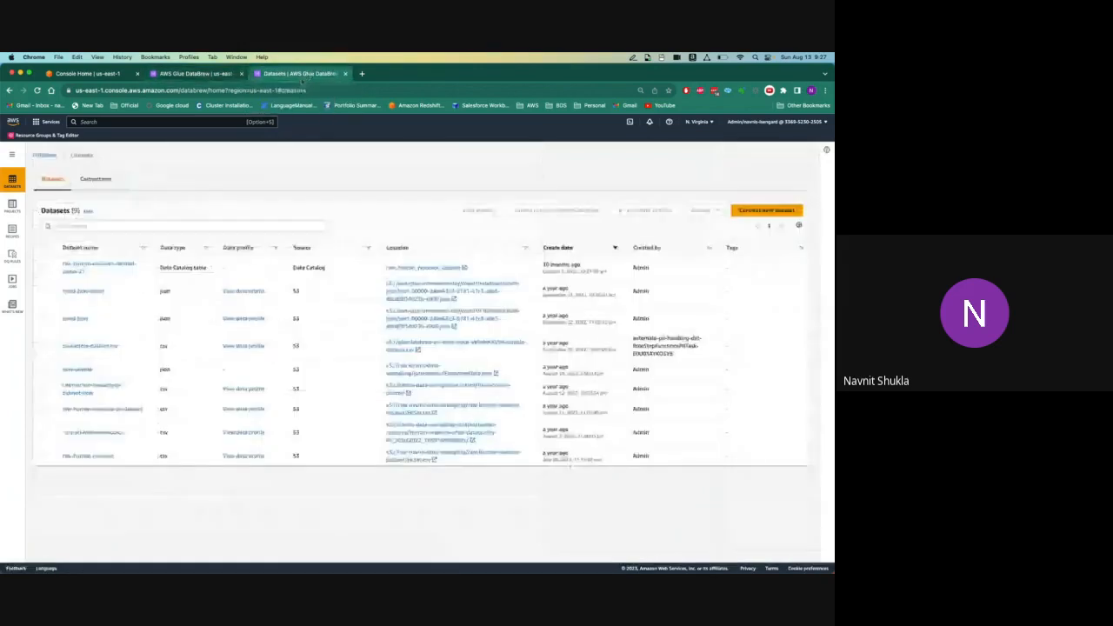
# Open the raw-human-resource dataset's data profile overview, waiting for the unresponsive page and checking the pending upload meanwhile.
pyautogui.click(87, 458)
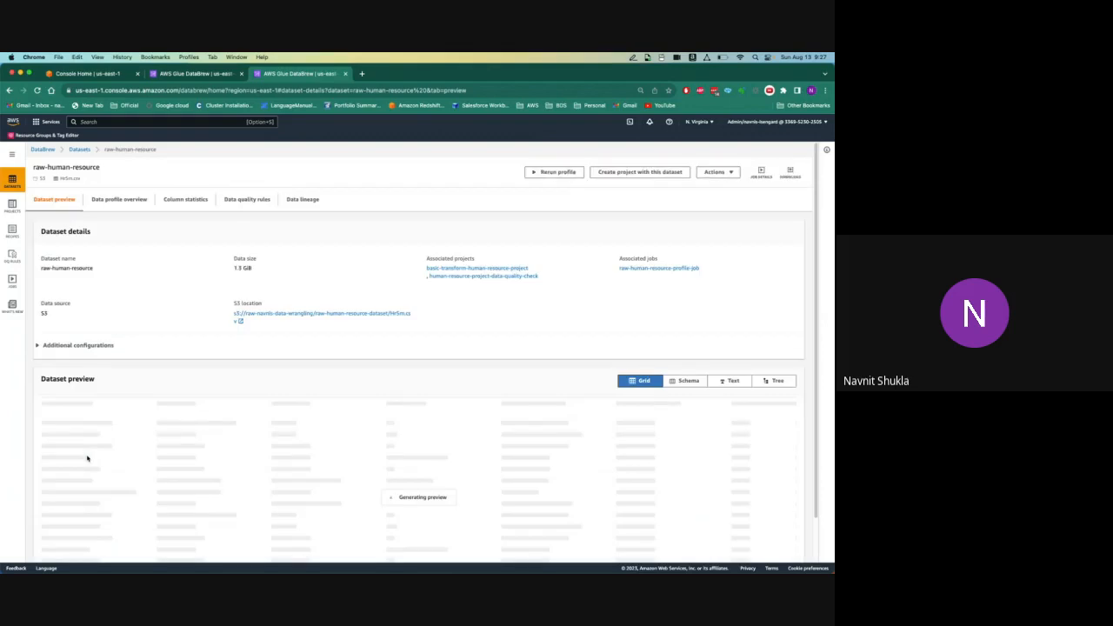
pyautogui.click(121, 201)
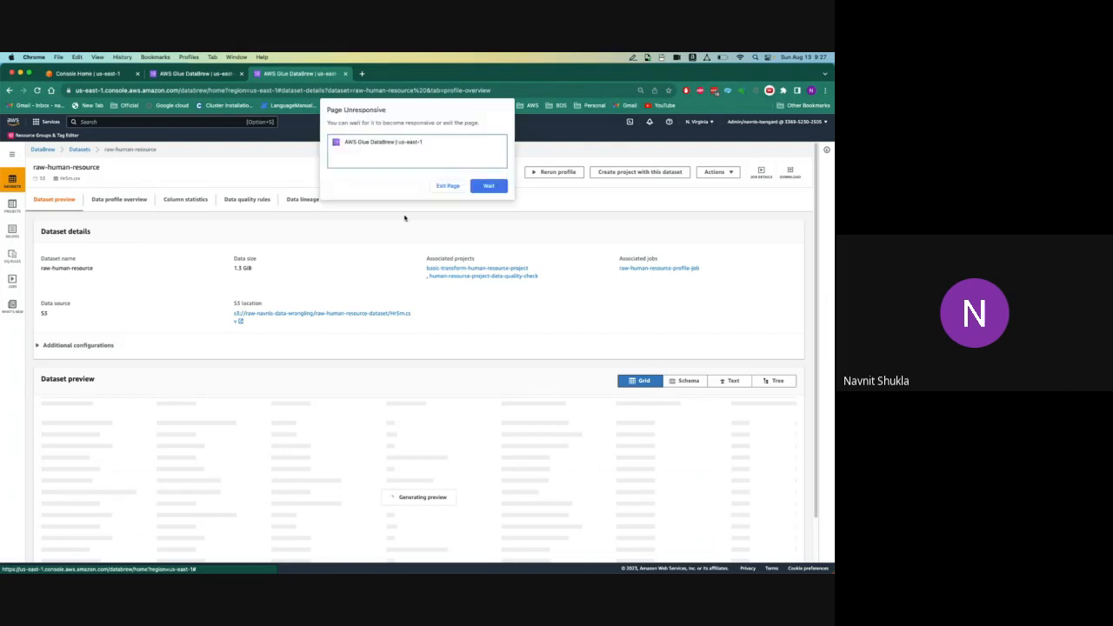
pyautogui.click(488, 186)
pyautogui.click(196, 77)
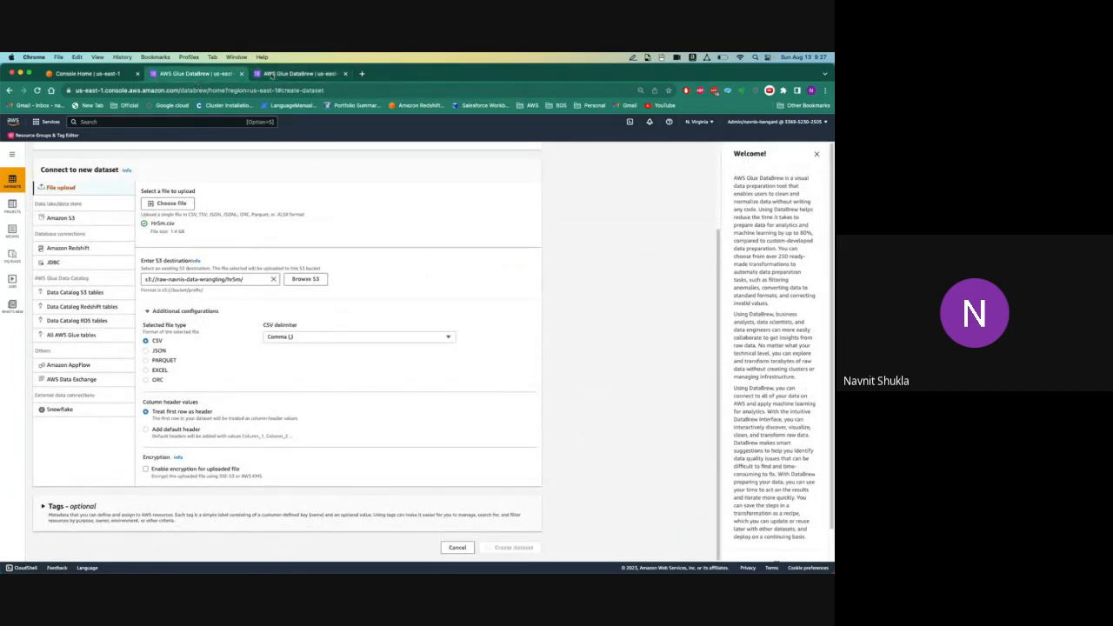
pyautogui.click(273, 76)
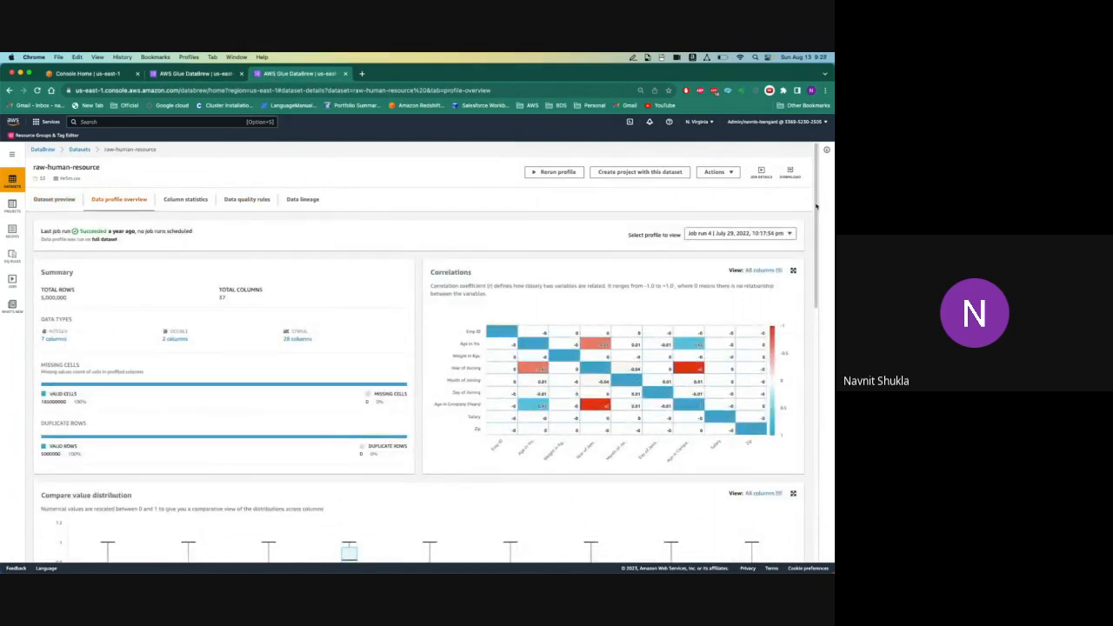
# Review the profile summary, correlations and value distributions of raw-human-resource, highlighting the total row count.
pyautogui.moveTo(816, 206); pyautogui.dragTo(831, 260)
pyautogui.scroll(1, 560, 296)
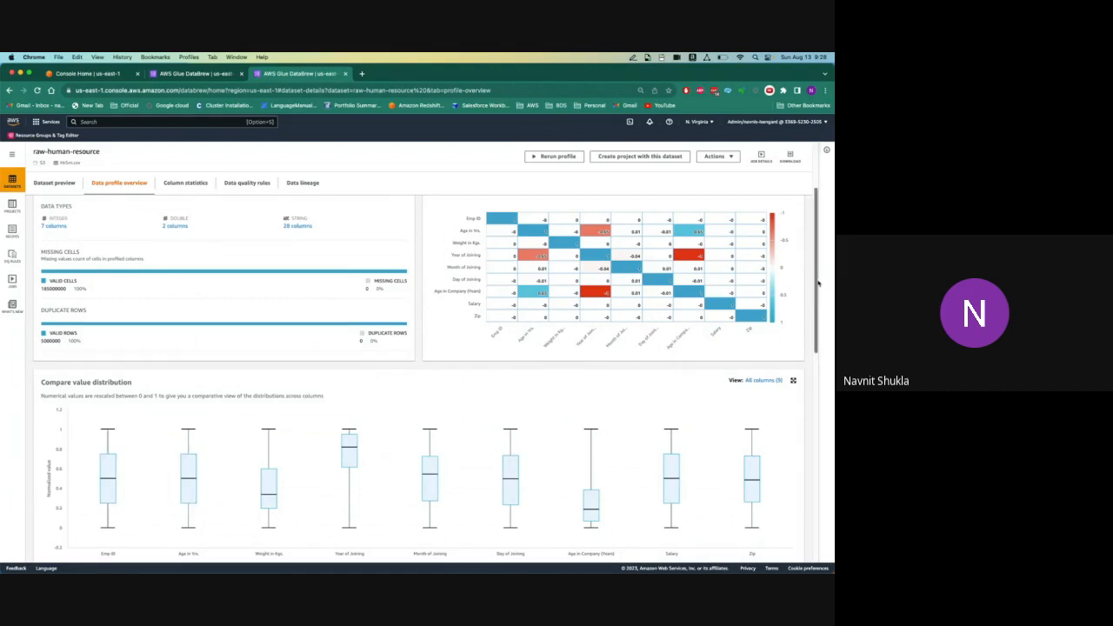
pyautogui.scroll(1, 817, 280)
pyautogui.scroll(3, 817, 280)
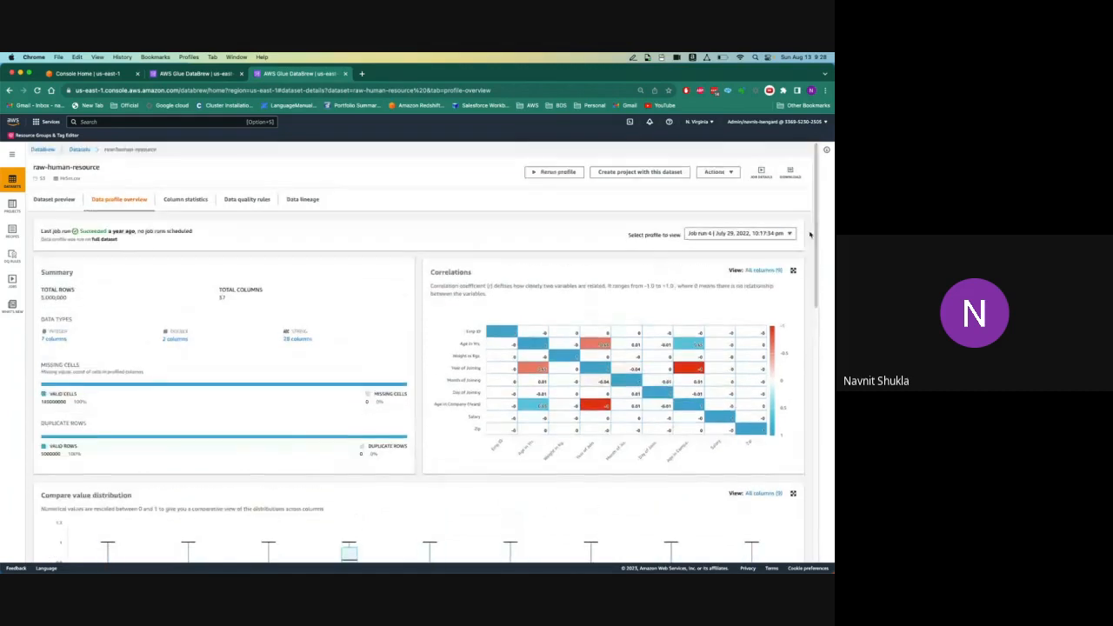
pyautogui.moveTo(40, 297); pyautogui.dragTo(98, 298)
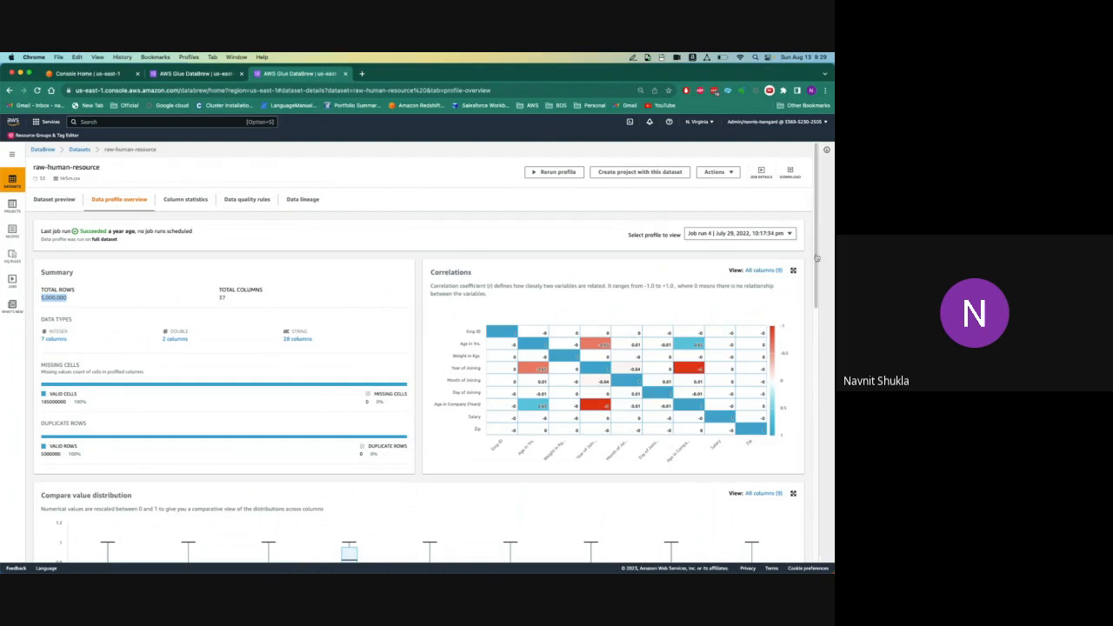
# Examine the Emp ID column's statistics in the columns summary, highlighting its minimum and maximum values.
pyautogui.moveTo(816, 257); pyautogui.dragTo(832, 482)
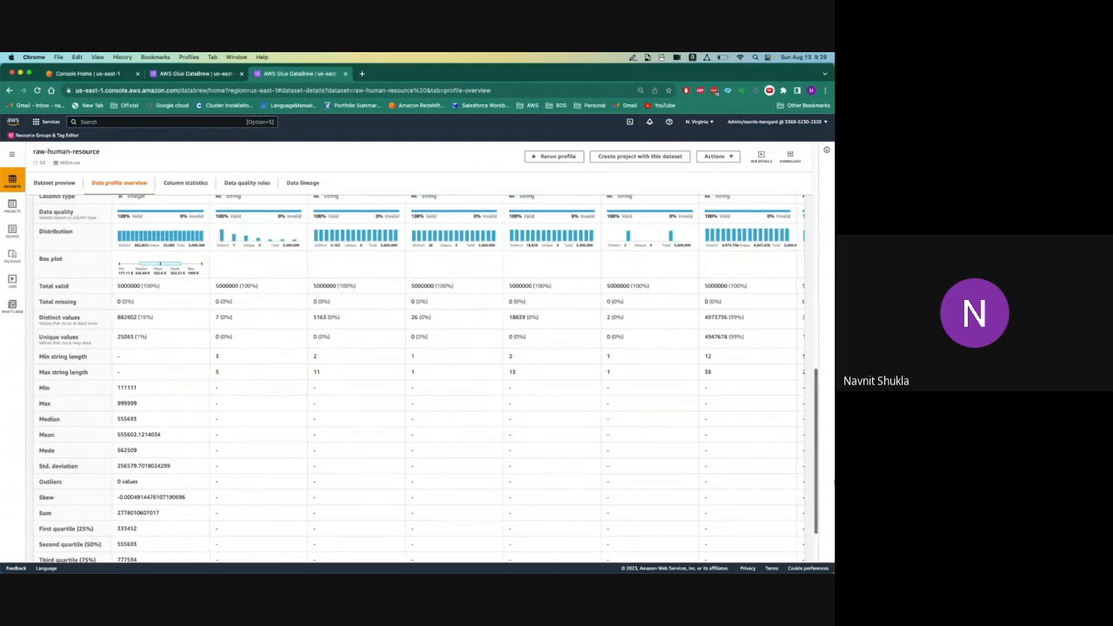
pyautogui.scroll(2, 832, 474)
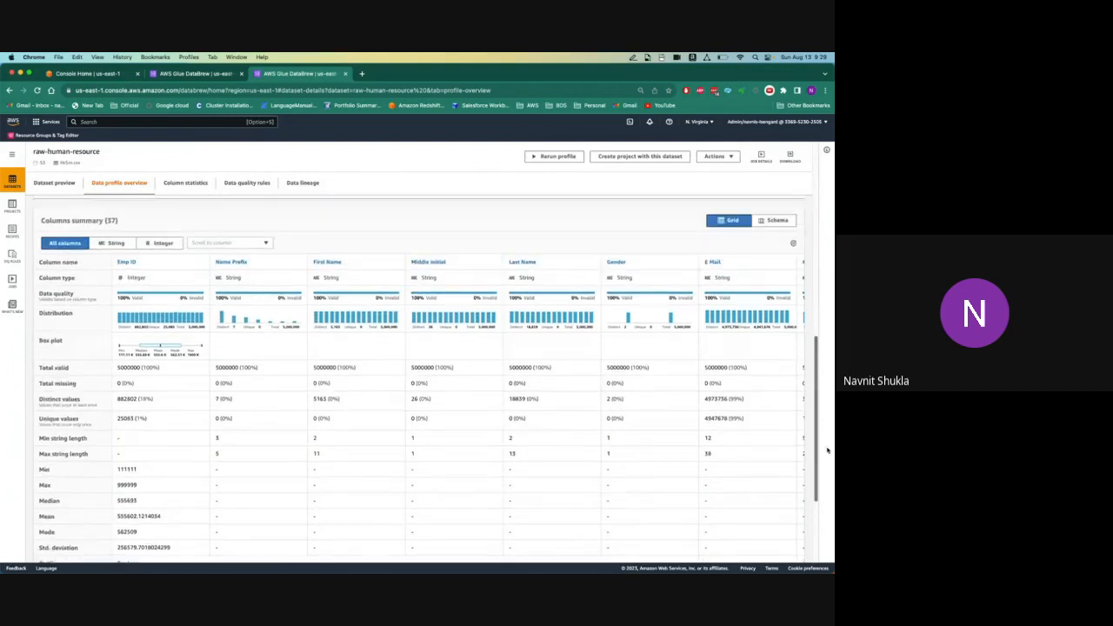
pyautogui.scroll(-4, 832, 469)
pyautogui.scroll(-2, 833, 496)
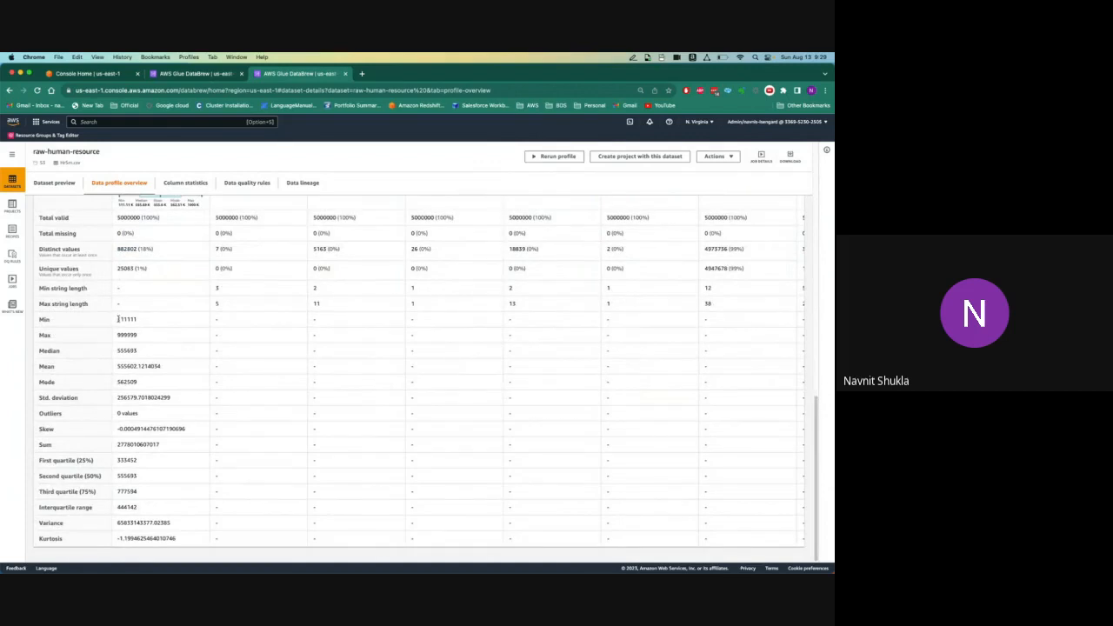
pyautogui.moveTo(118, 319); pyautogui.dragTo(156, 322)
pyautogui.doubleClick(142, 336)
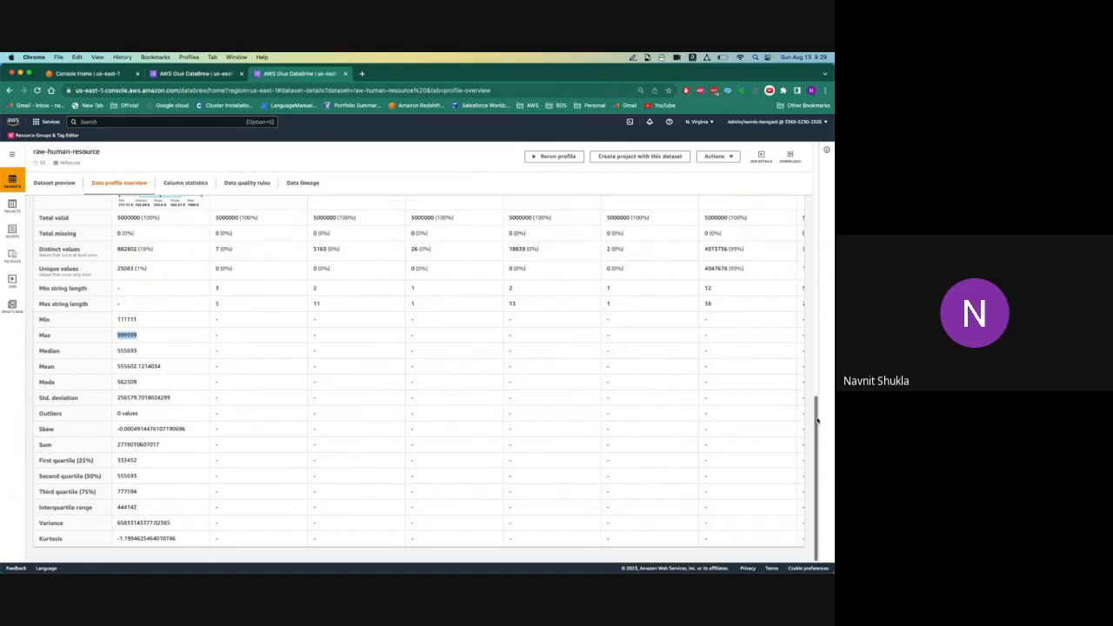
pyautogui.scroll(2, 817, 395)
pyautogui.scroll(3, 817, 396)
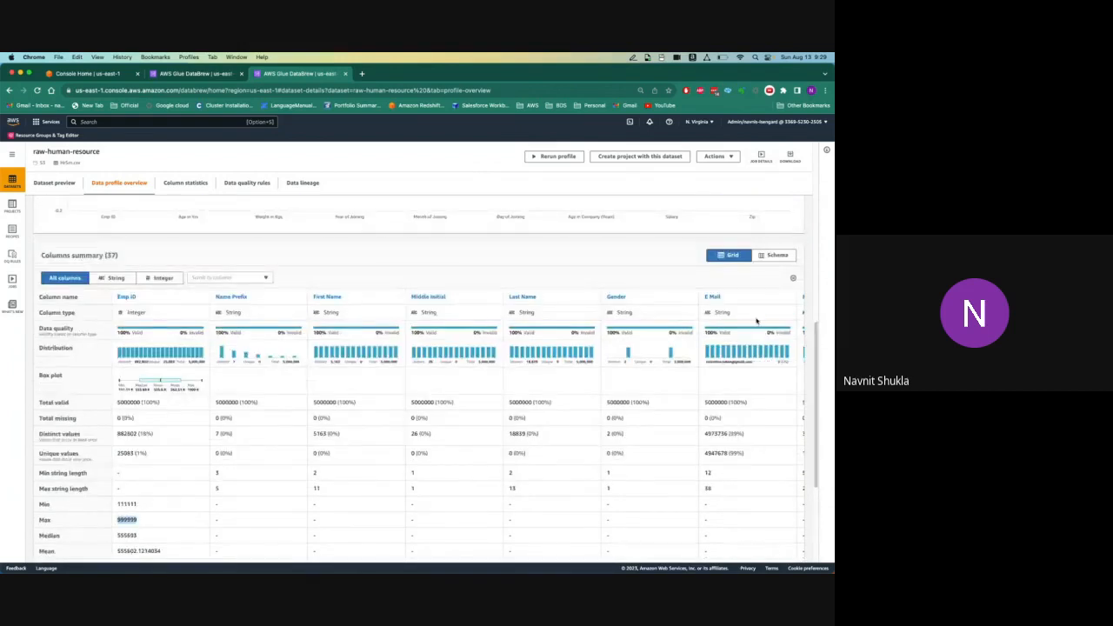
# Bring the Gender column into view in the columns summary and check the pending Hr5m.csv upload.
pyautogui.click(262, 278)
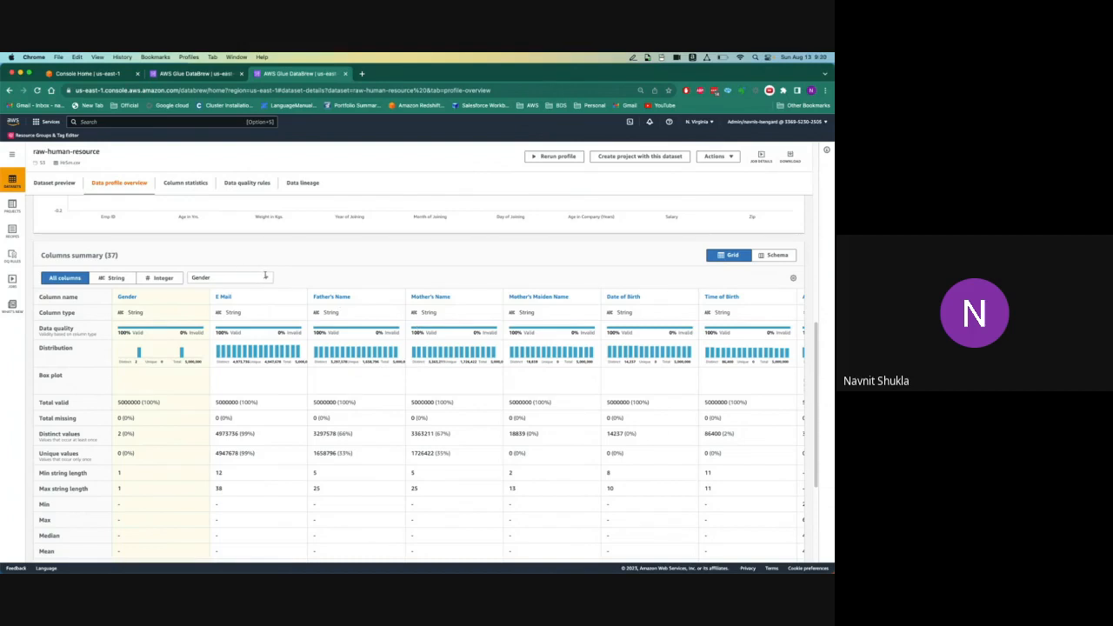
pyautogui.click(199, 72)
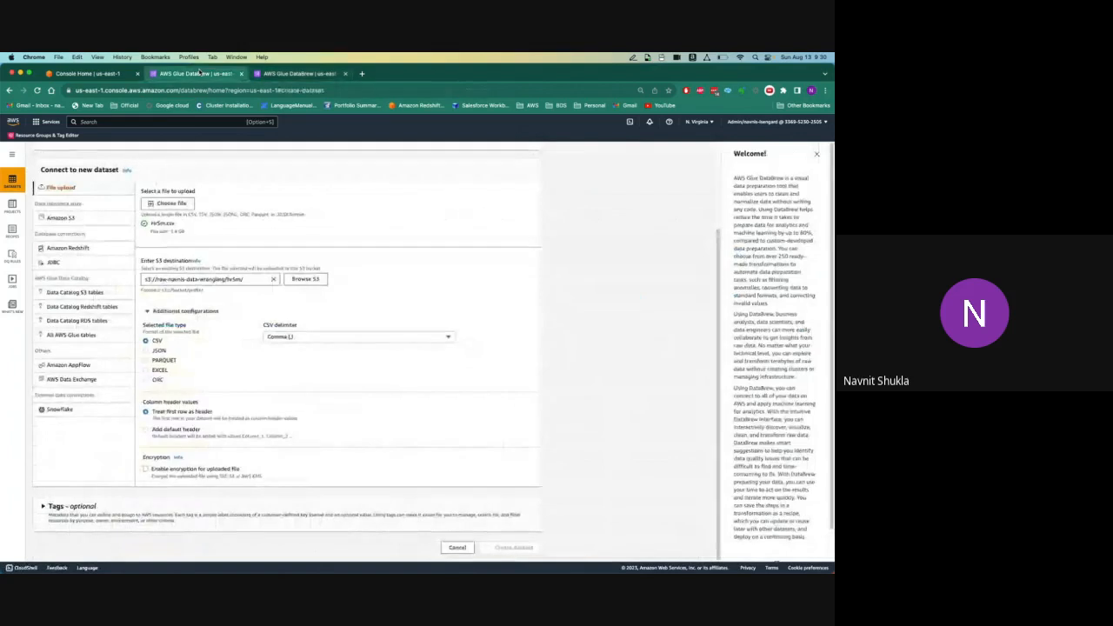
pyautogui.click(310, 73)
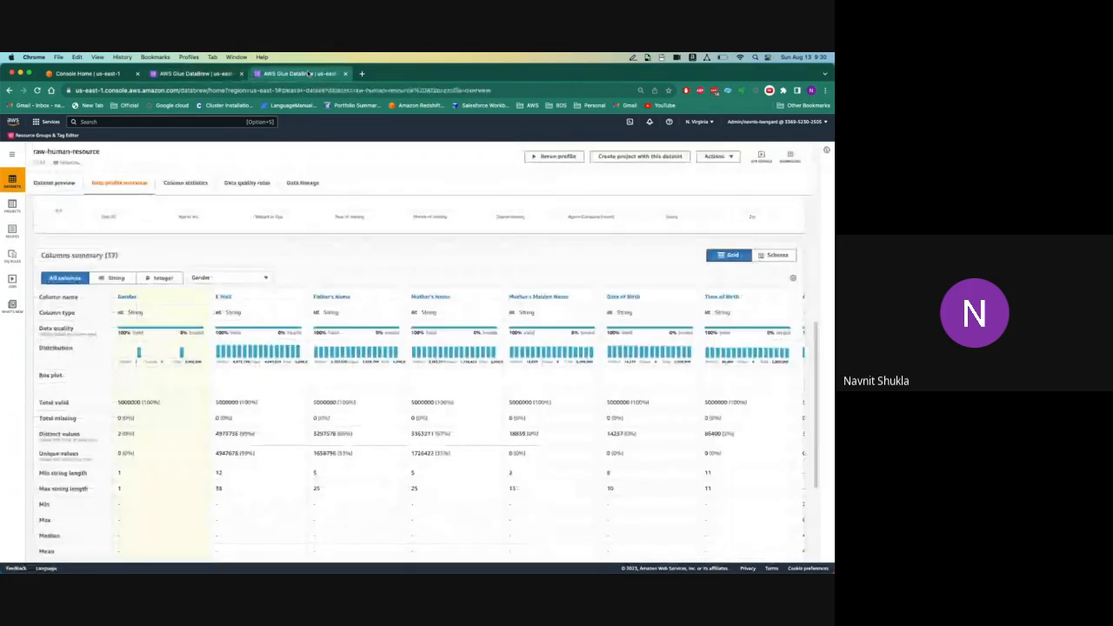
# Jump to the Age in Yrs. column in the columns summary and examine its full statistics.
pyautogui.click(262, 276)
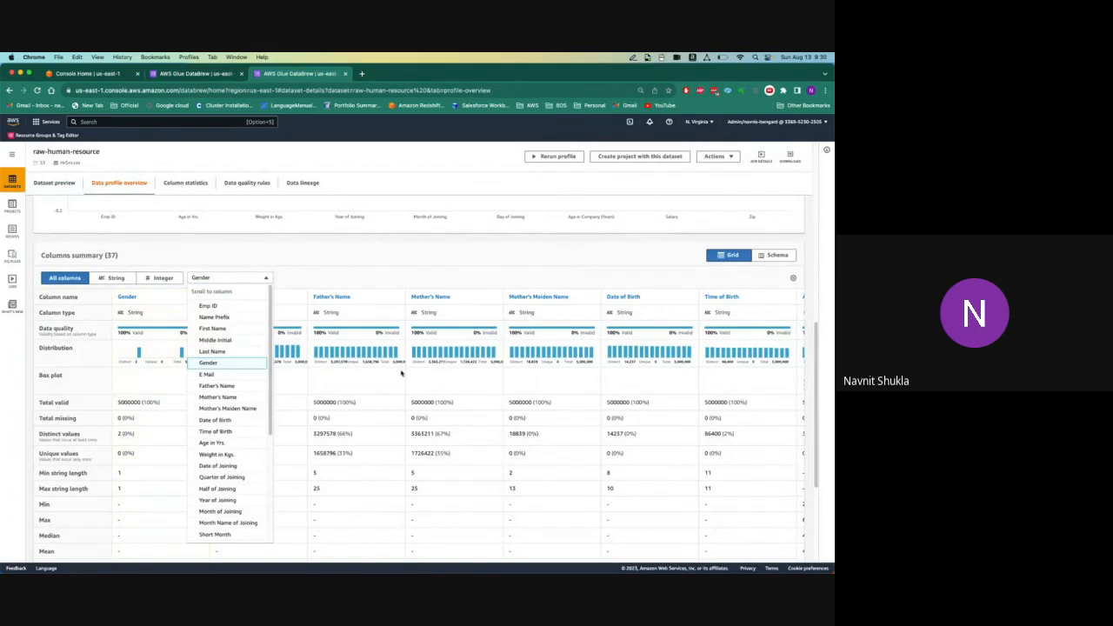
pyautogui.click(244, 446)
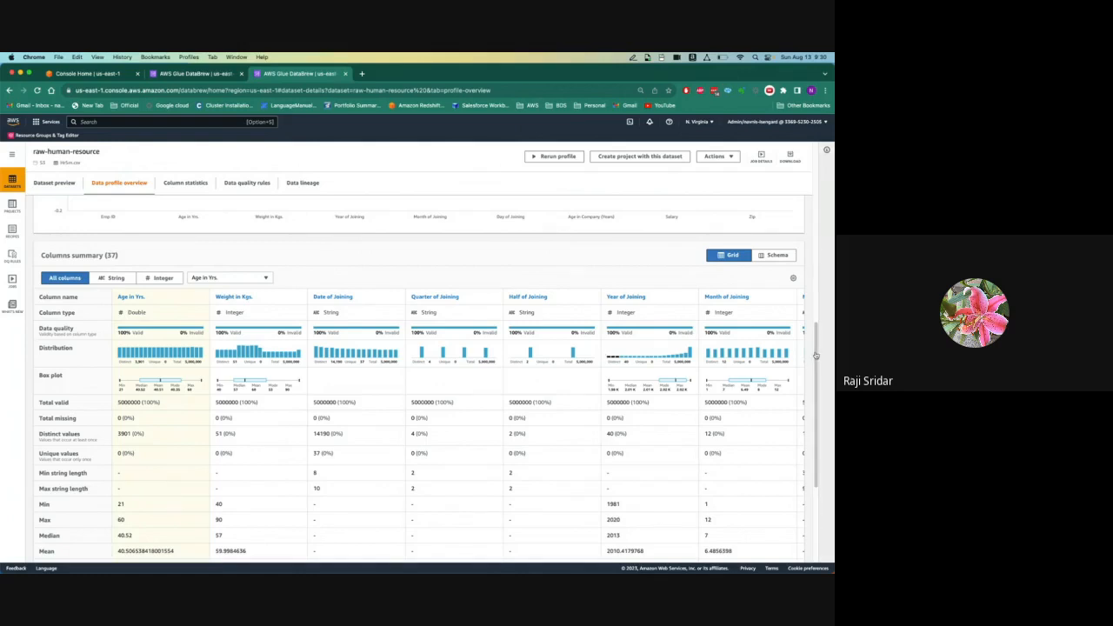
pyautogui.moveTo(816, 354); pyautogui.dragTo(829, 426)
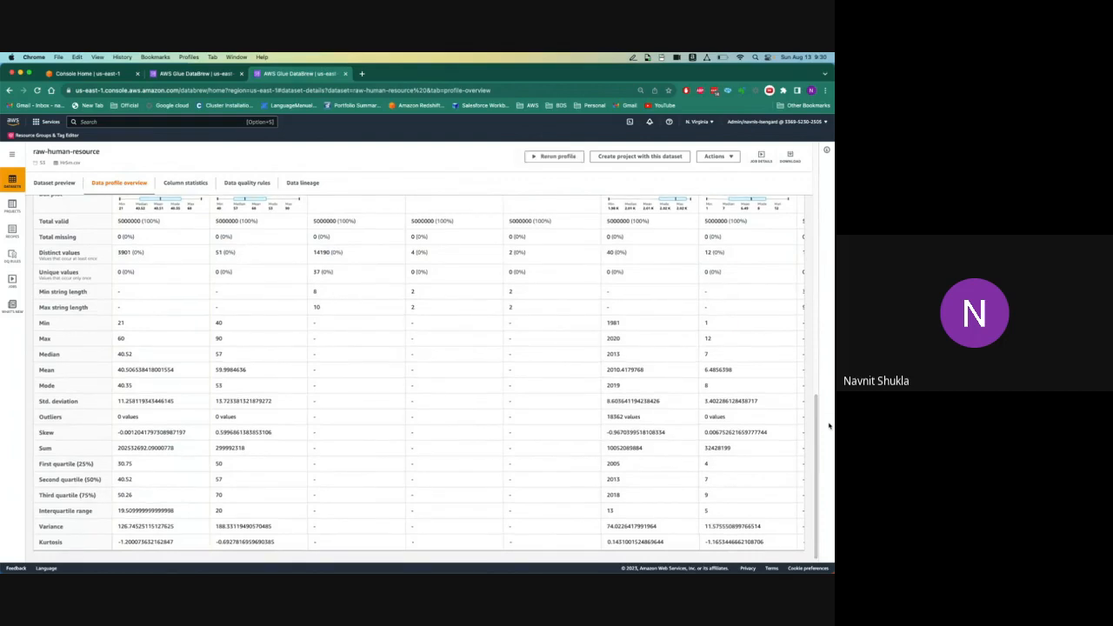
pyautogui.moveTo(829, 426); pyautogui.dragTo(830, 429)
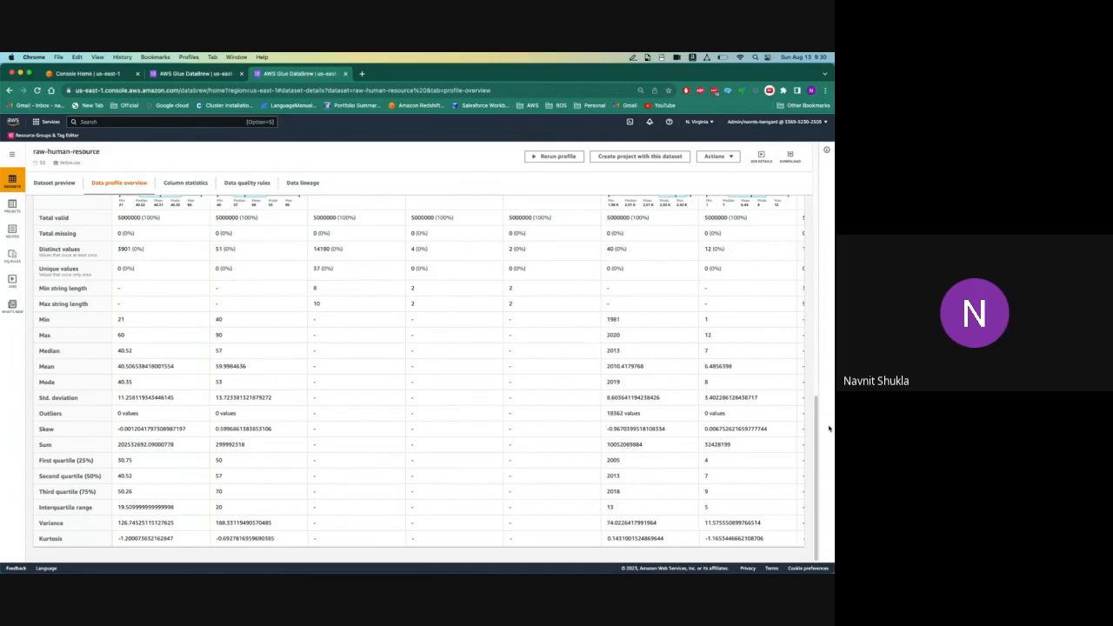
pyautogui.moveTo(829, 429); pyautogui.dragTo(829, 433)
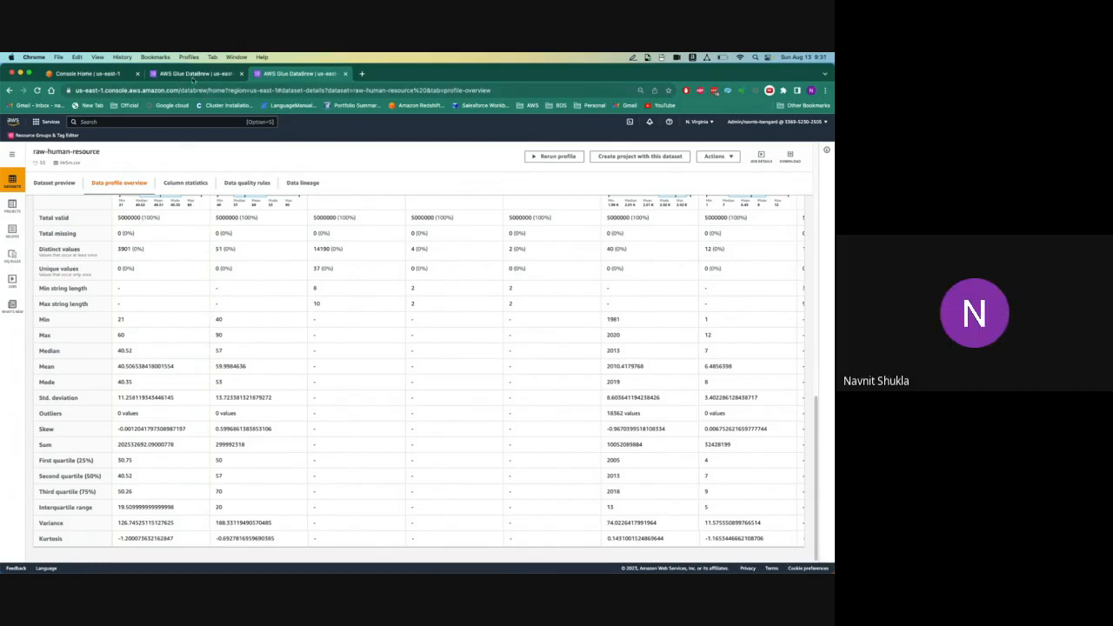
# Recheck the pending Hr5m.csv upload, then highlight the minimum, maximum and median of the Age in Yrs. column.
pyautogui.click(193, 75)
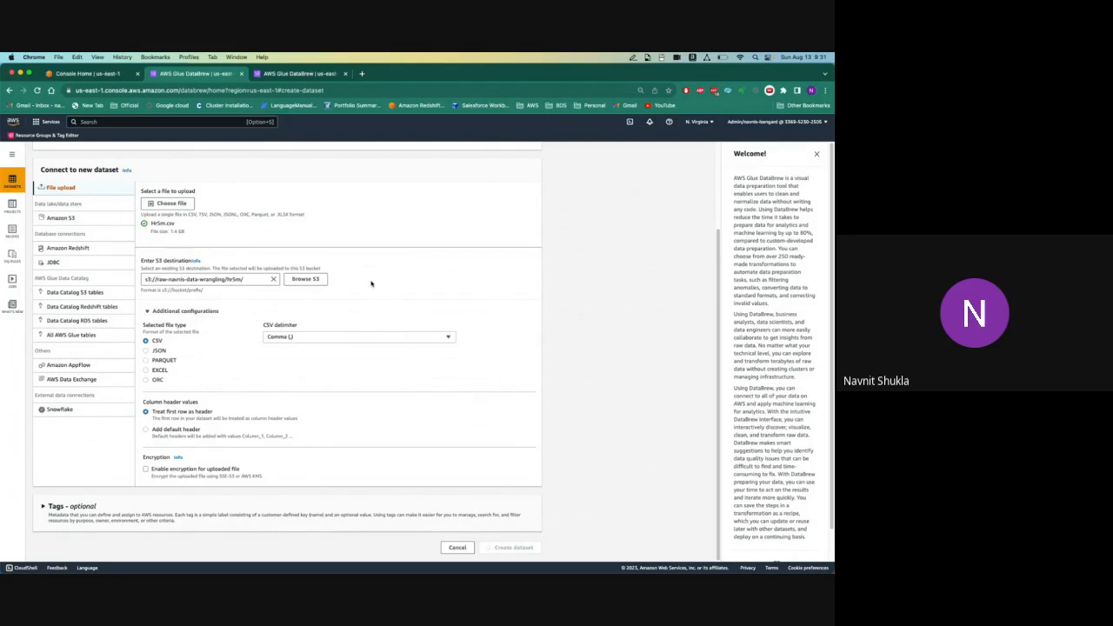
pyautogui.click(301, 74)
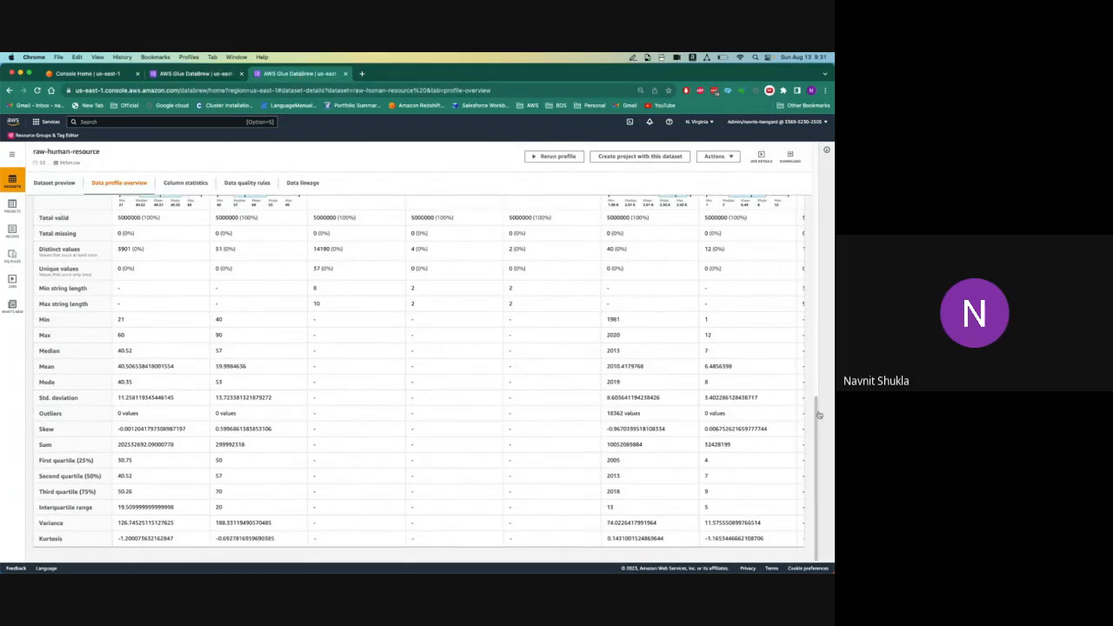
pyautogui.moveTo(817, 415)
pyautogui.mouseDown()
pyautogui.moveTo(816, 361)
pyautogui.moveTo(832, 415)
pyautogui.mouseUp()
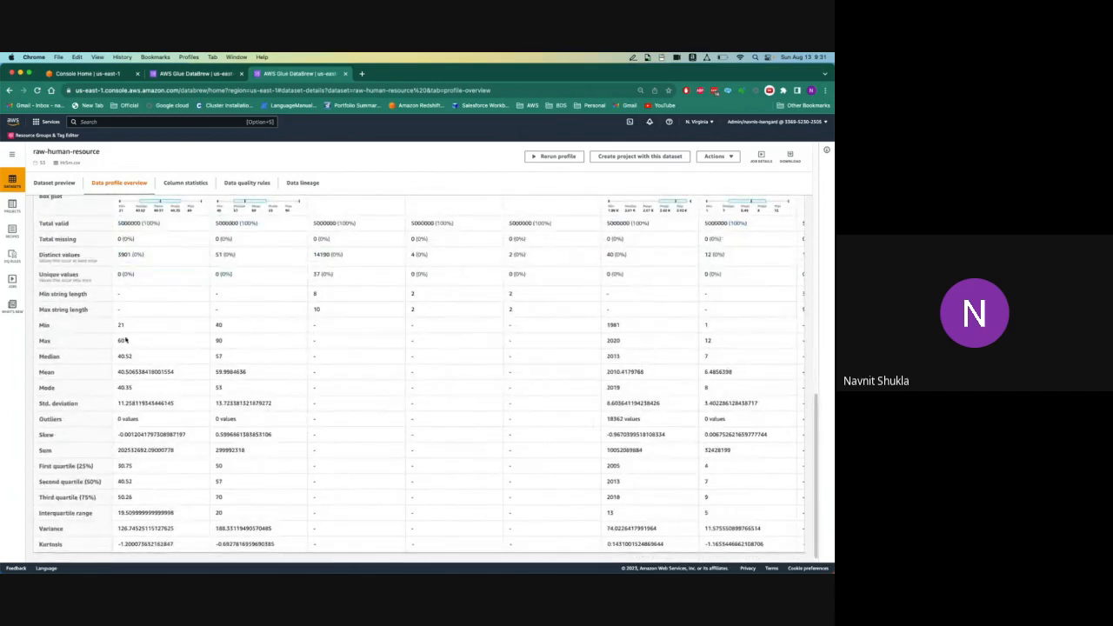
pyautogui.moveTo(117, 327)
pyautogui.mouseDown()
pyautogui.moveTo(128, 326)
pyautogui.moveTo(128, 346)
pyautogui.mouseUp()
pyautogui.moveTo(117, 356); pyautogui.dragTo(137, 358)
# Jump to the Salary column in the columns summary and examine its minimum, maximum and other statistics.
pyautogui.moveTo(812, 447); pyautogui.dragTo(812, 355)
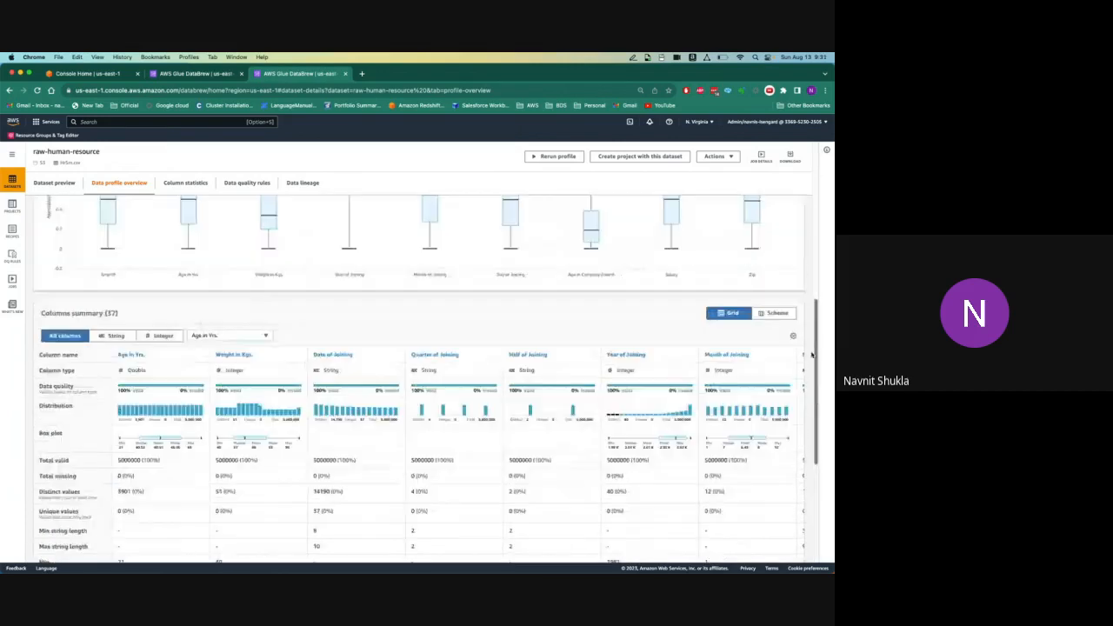
pyautogui.scroll(1, 352, 408)
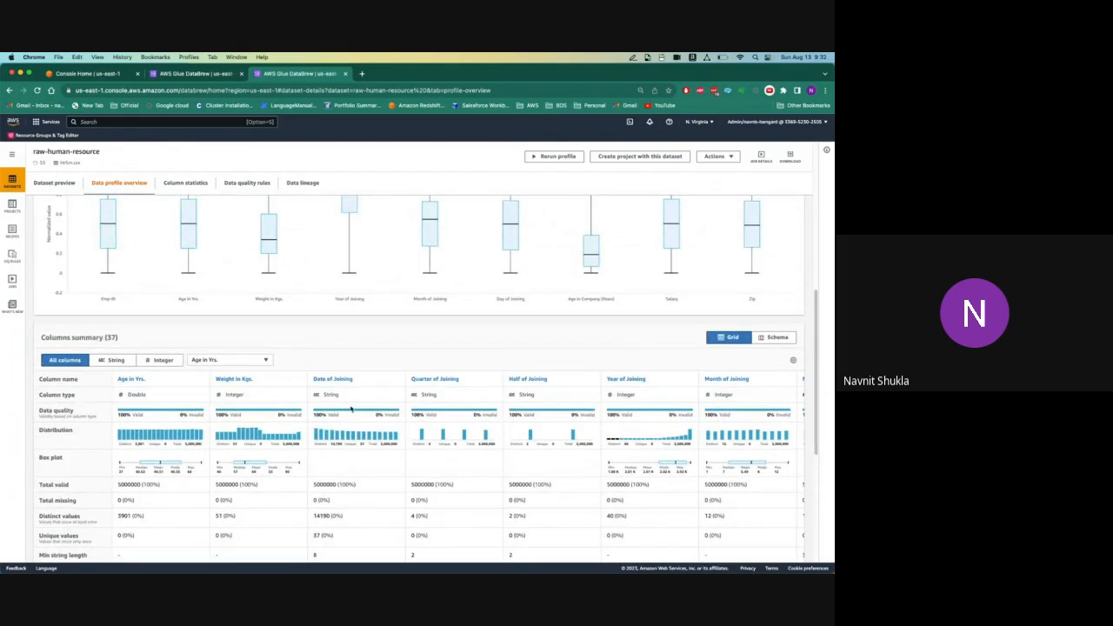
pyautogui.click(266, 360)
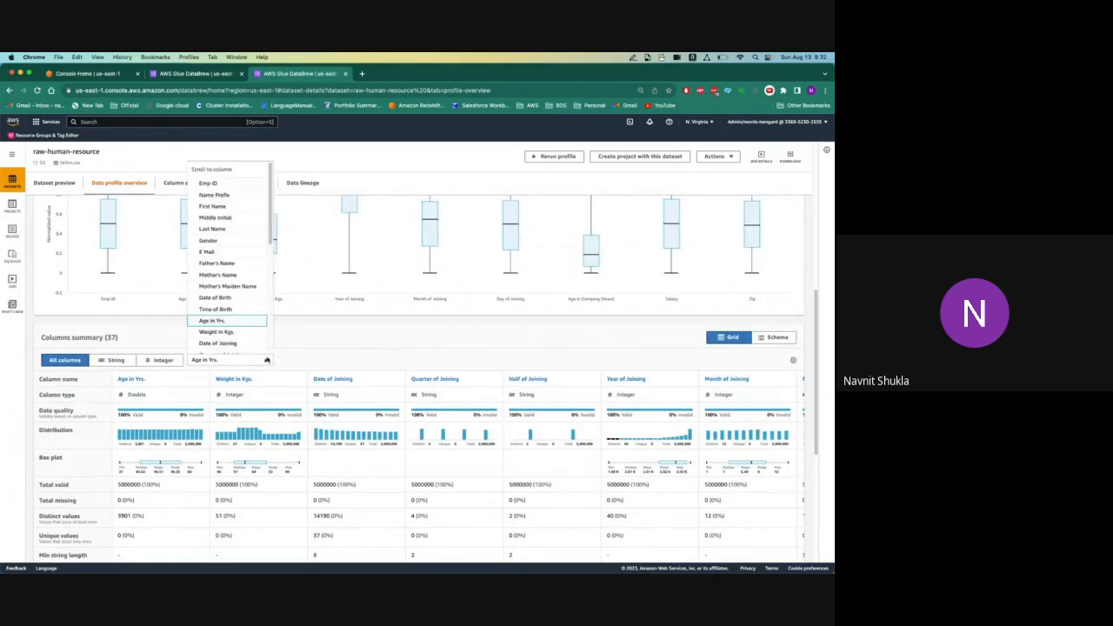
pyautogui.moveTo(270, 237); pyautogui.dragTo(271, 261)
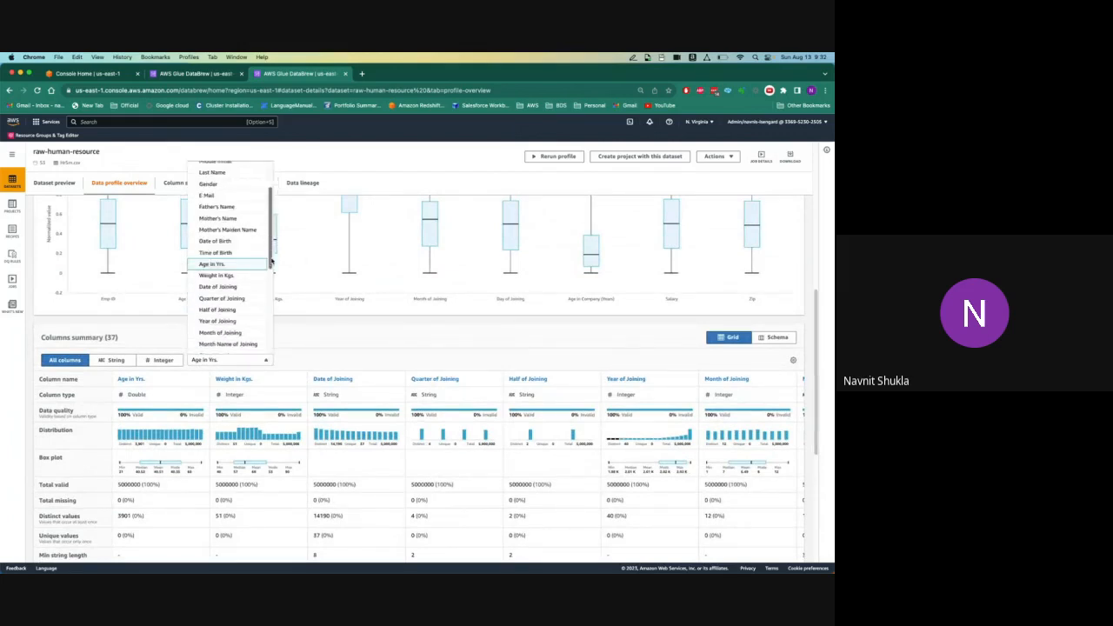
pyautogui.scroll(-5, 271, 261)
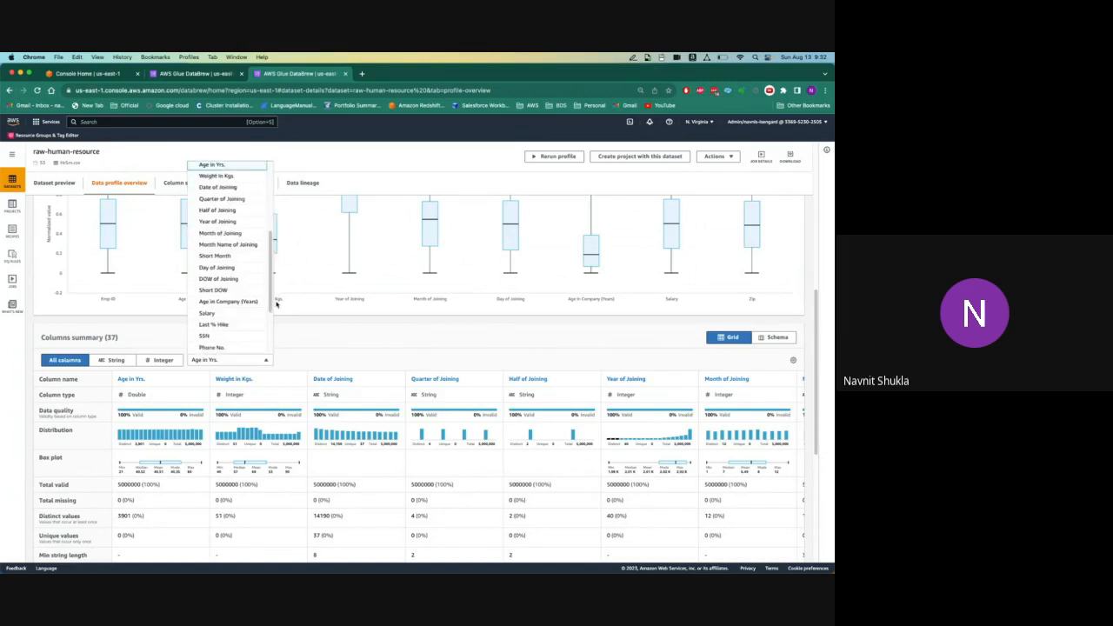
pyautogui.click(213, 315)
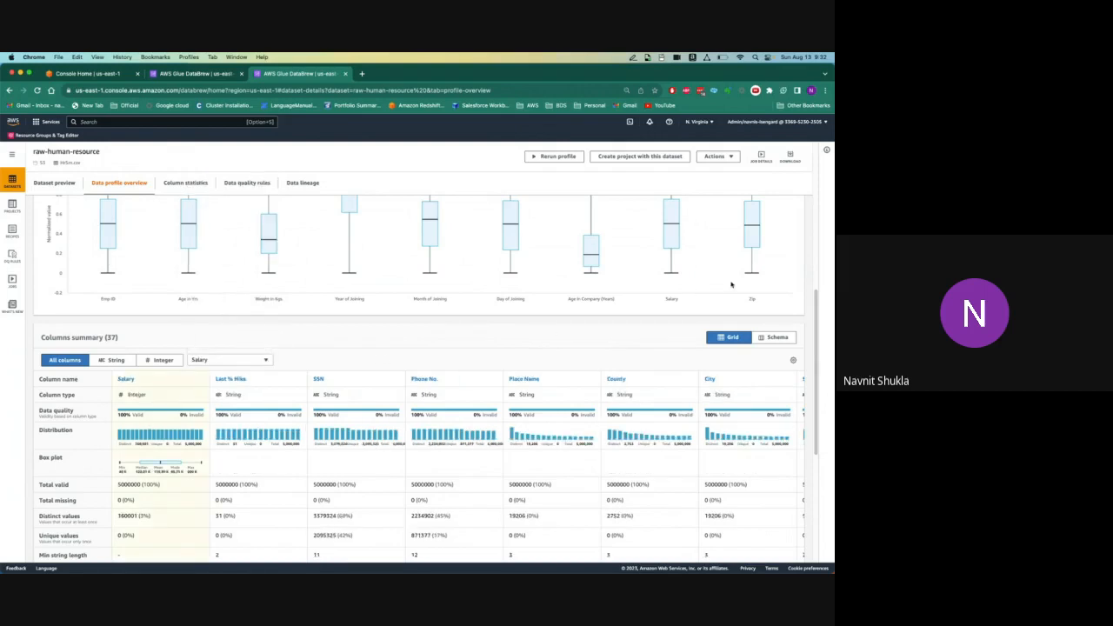
pyautogui.moveTo(817, 304); pyautogui.dragTo(833, 413)
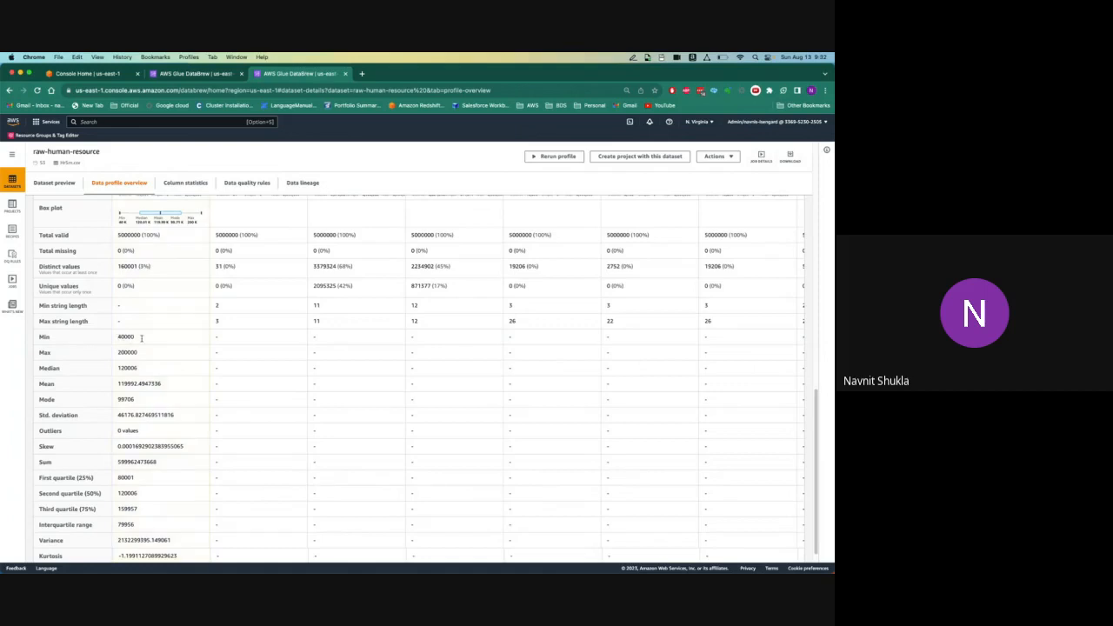
# Highlight the Salary column's minimum, maximum, median and quartile values in the columns summary.
pyautogui.doubleClick(131, 339)
pyautogui.doubleClick(128, 351)
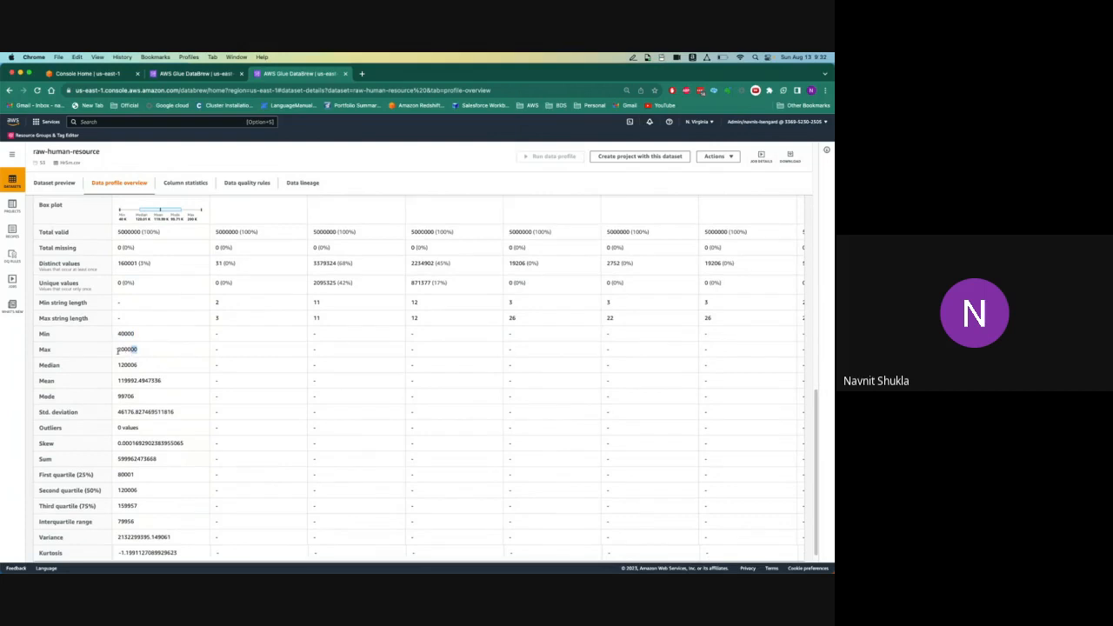
pyautogui.moveTo(117, 351); pyautogui.dragTo(141, 369)
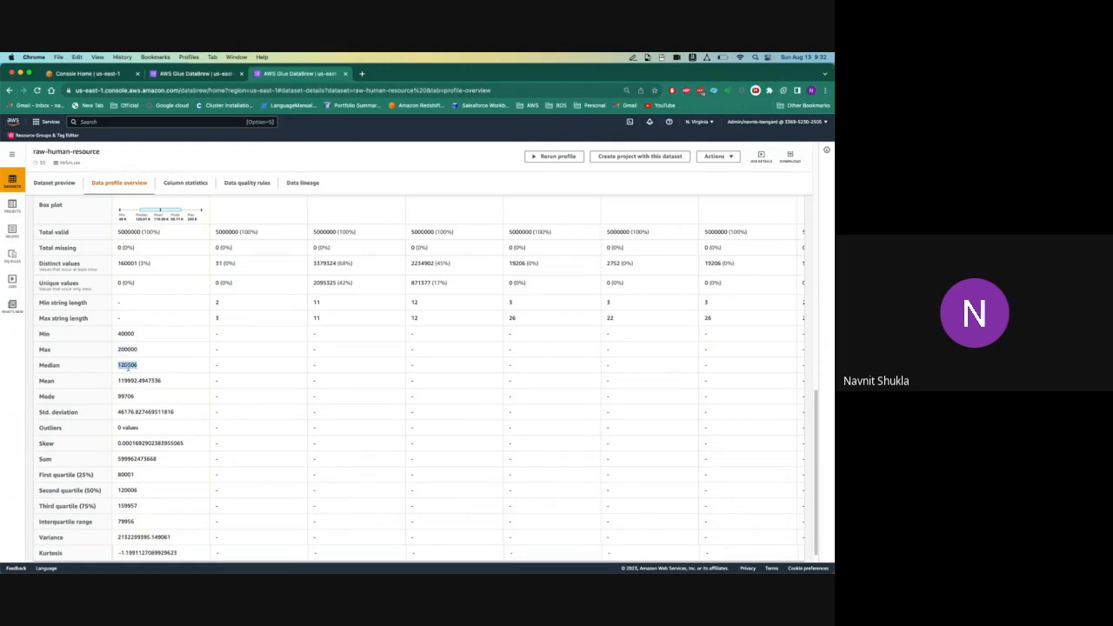
pyautogui.click(131, 368)
pyautogui.moveTo(128, 349); pyautogui.dragTo(139, 351)
pyautogui.moveTo(118, 333); pyautogui.dragTo(144, 369)
pyautogui.moveTo(116, 477); pyautogui.dragTo(157, 509)
# Open the dataset's column statistics and examine the data quality and applied rules for Emp ID.
pyautogui.moveTo(816, 413); pyautogui.dragTo(776, 156)
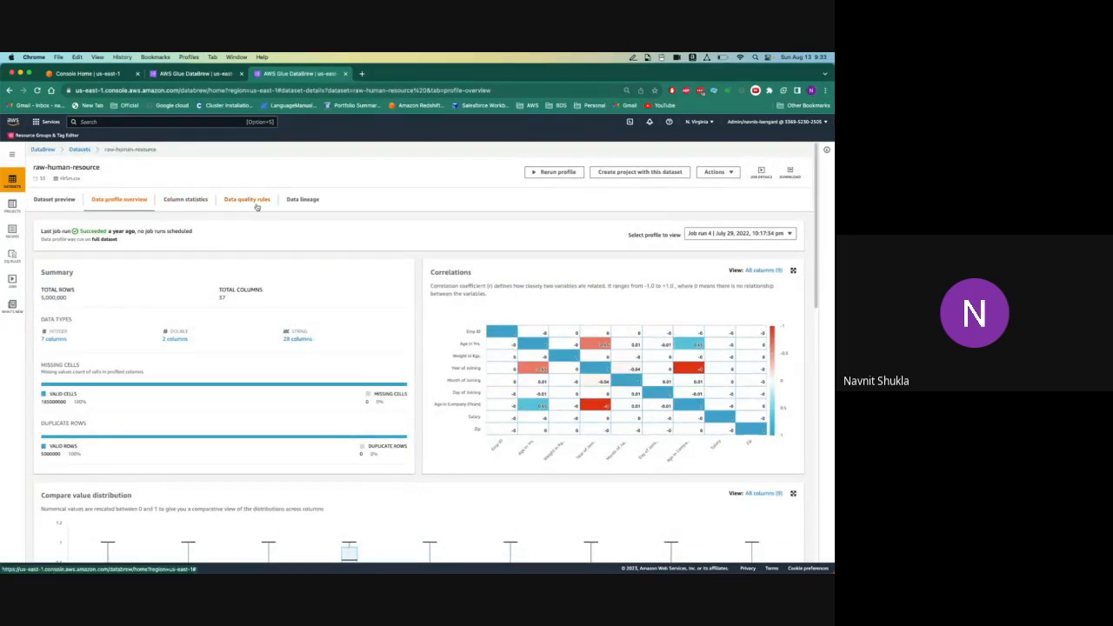
pyautogui.click(193, 200)
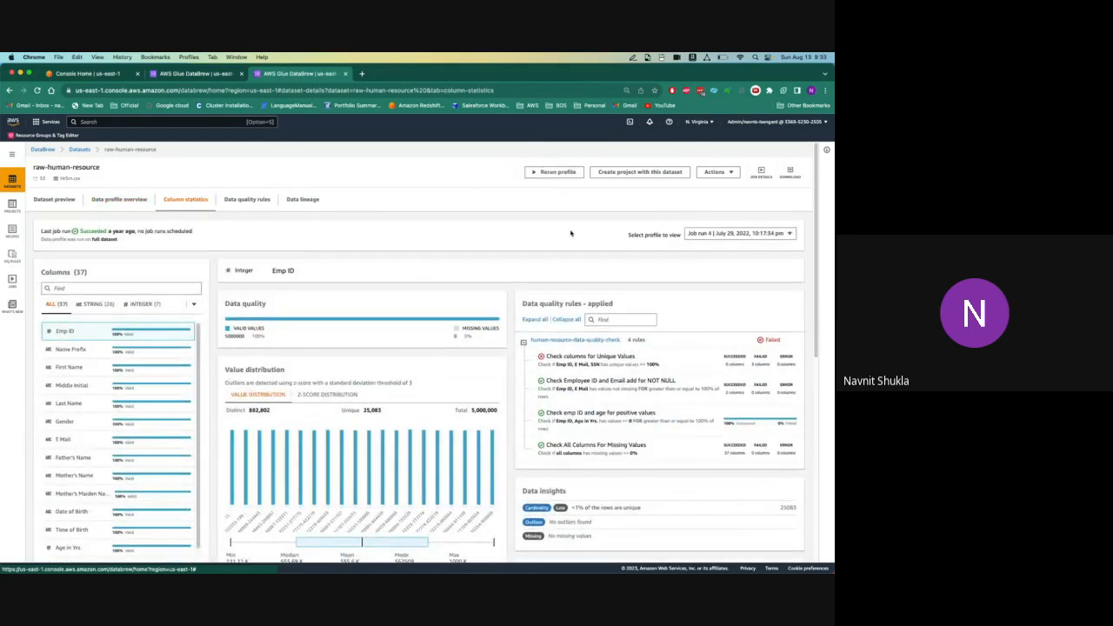
pyautogui.moveTo(815, 205); pyautogui.dragTo(818, 228)
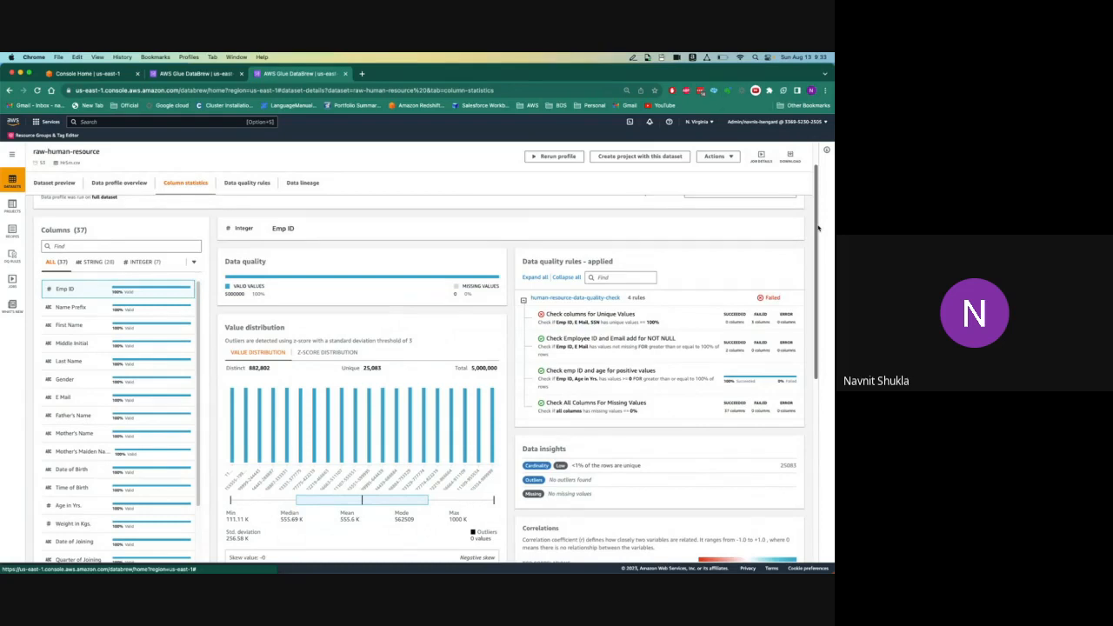
pyautogui.moveTo(817, 228); pyautogui.dragTo(818, 207)
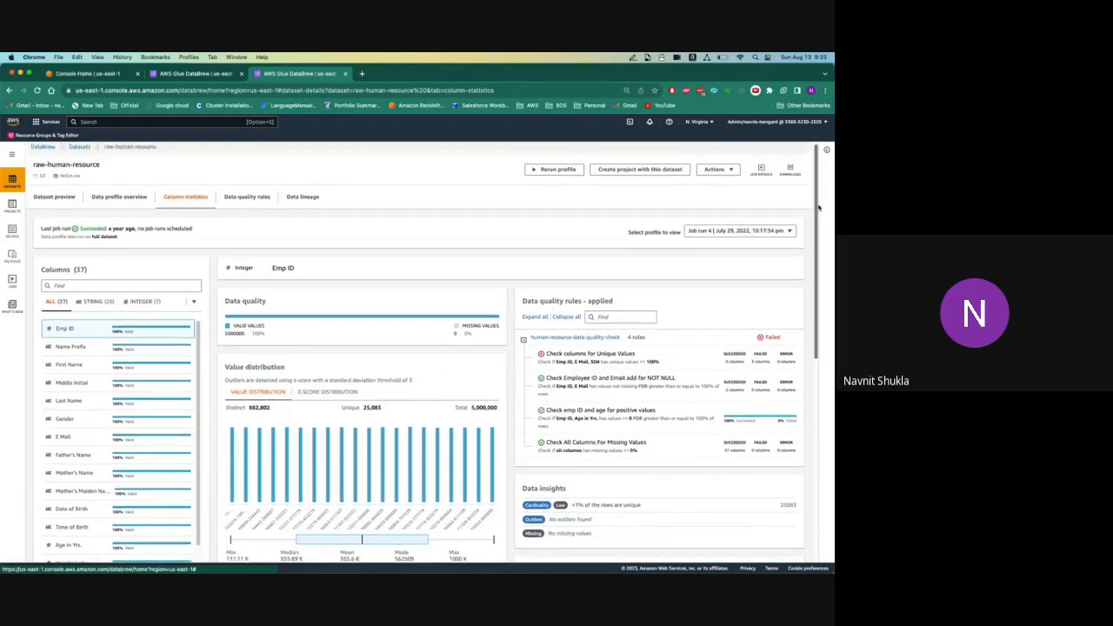
# Examine Emp ID's value distribution, advanced summaries, correlations and top distinct values.
pyautogui.moveTo(818, 207); pyautogui.dragTo(833, 409)
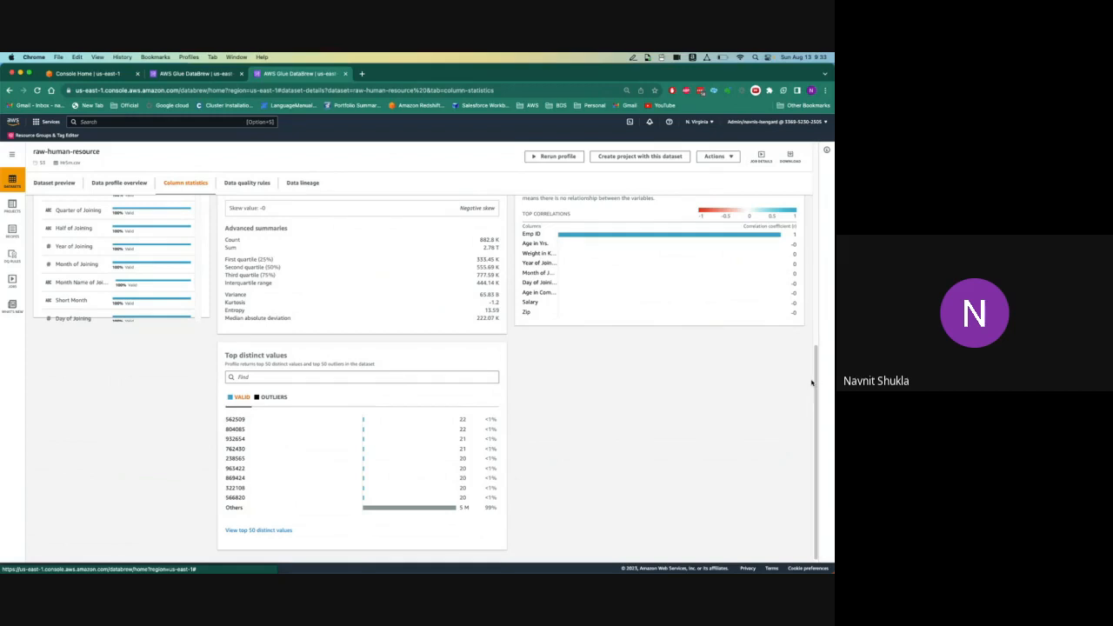
pyautogui.moveTo(814, 373); pyautogui.dragTo(805, 211)
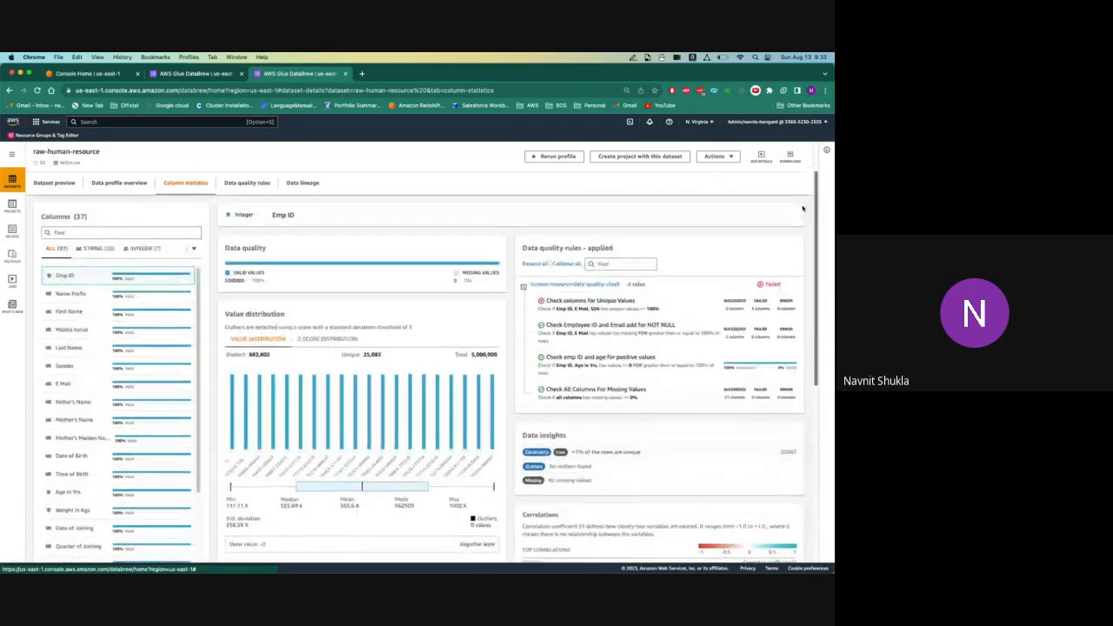
pyautogui.scroll(-5, 803, 209)
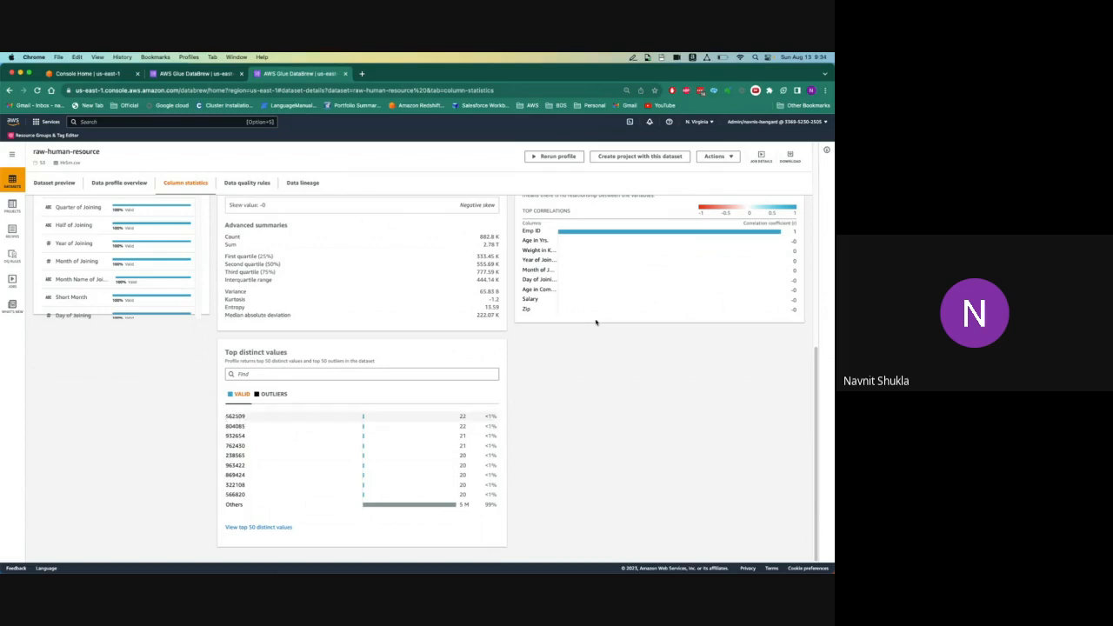
pyautogui.scroll(5, 805, 366)
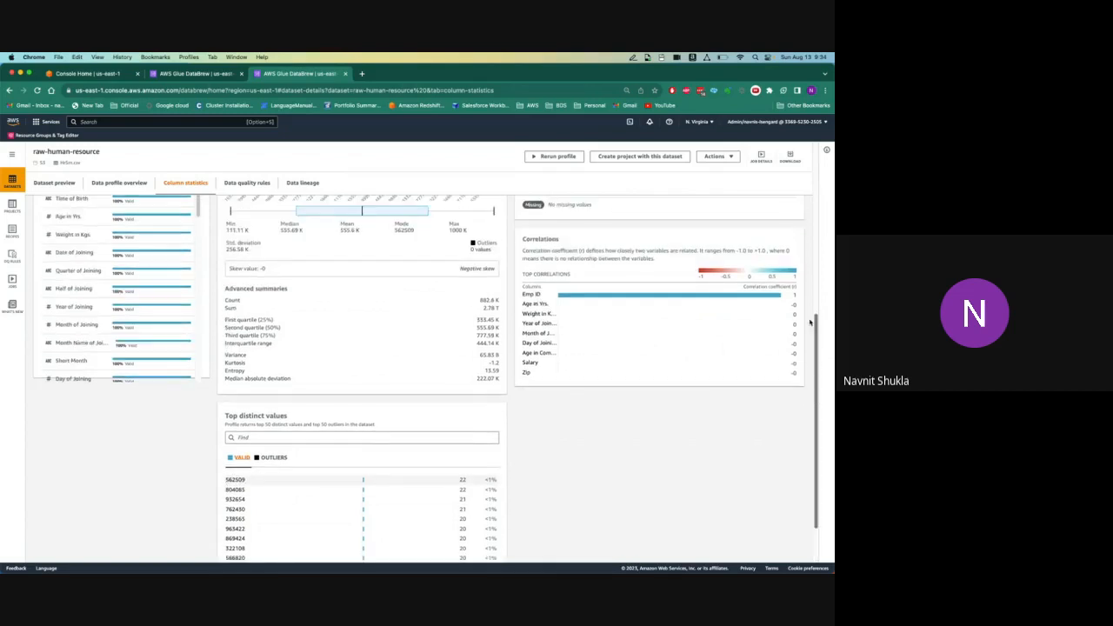
pyautogui.scroll(6, 804, 296)
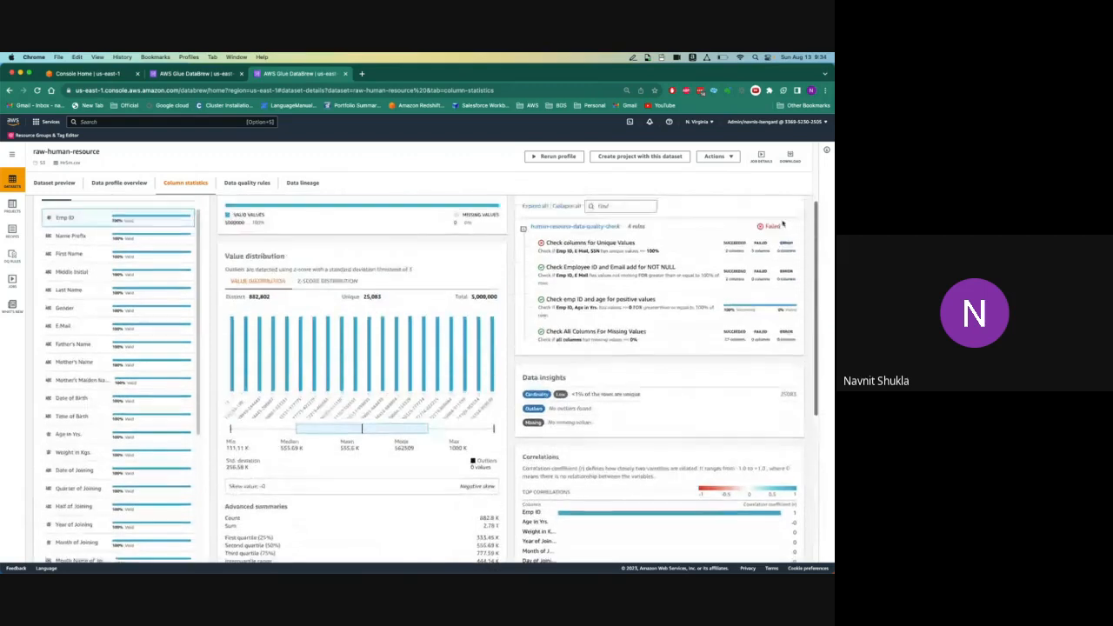
pyautogui.scroll(1, 776, 200)
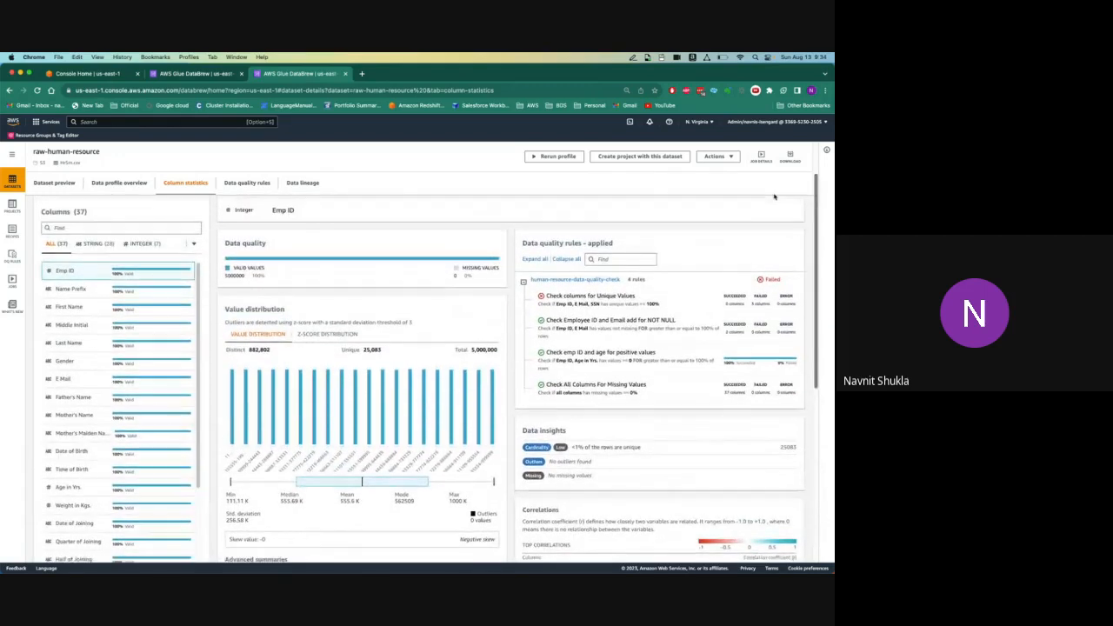
pyautogui.scroll(2, 774, 195)
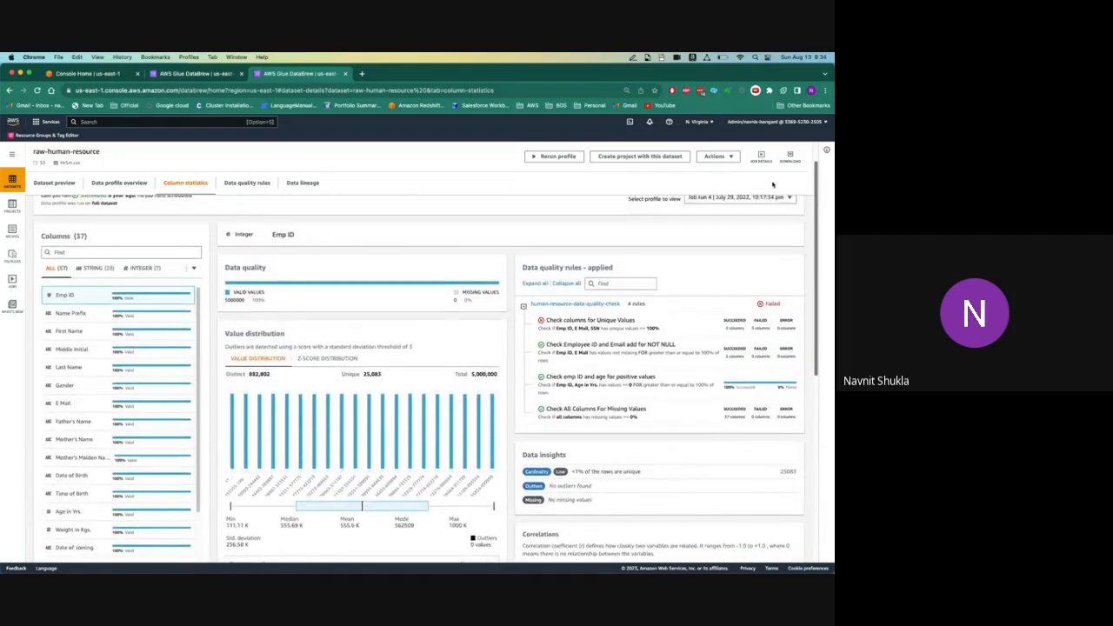
pyautogui.scroll(-1, 771, 196)
pyautogui.scroll(1, 771, 197)
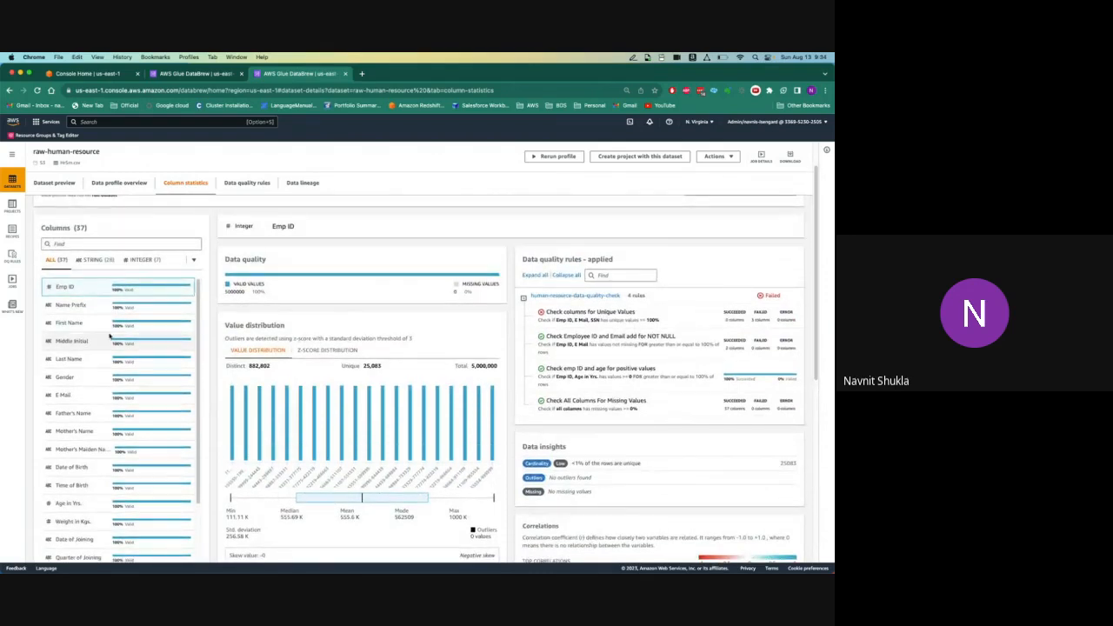
# View the statistics of Name Prefix, First Name and Middle Initial, including Middle Initial's top distinct values.
pyautogui.click(73, 305)
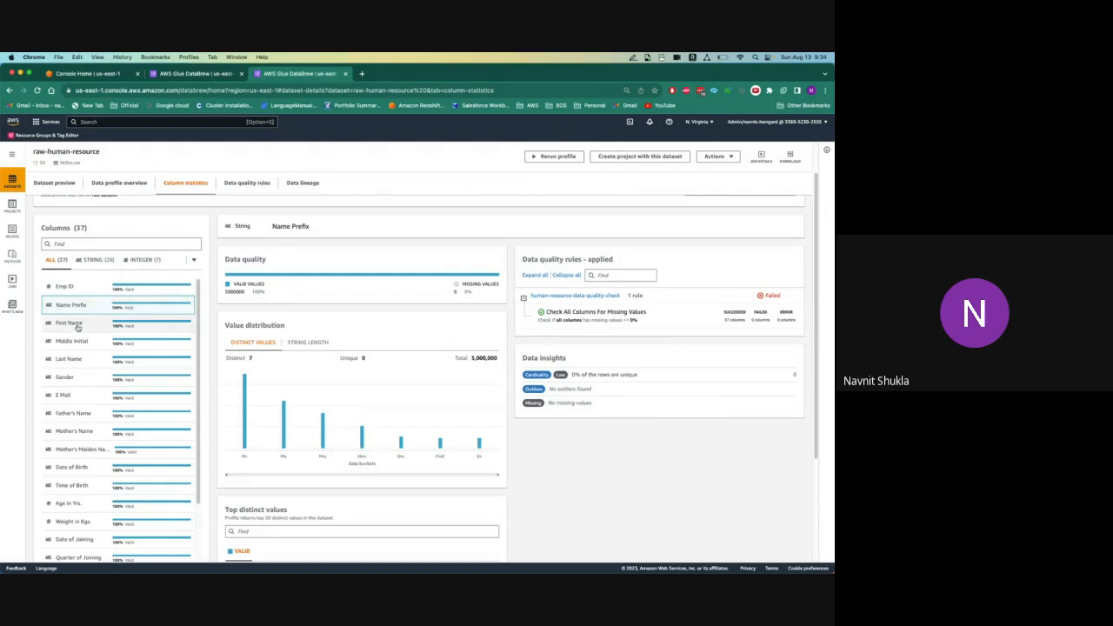
pyautogui.click(77, 327)
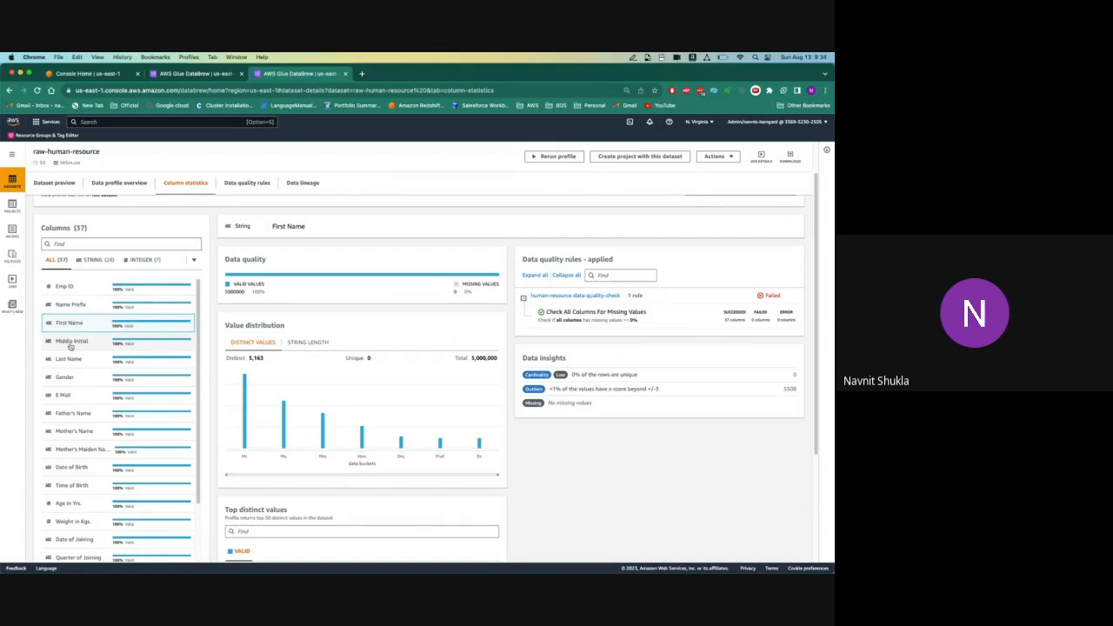
pyautogui.click(73, 341)
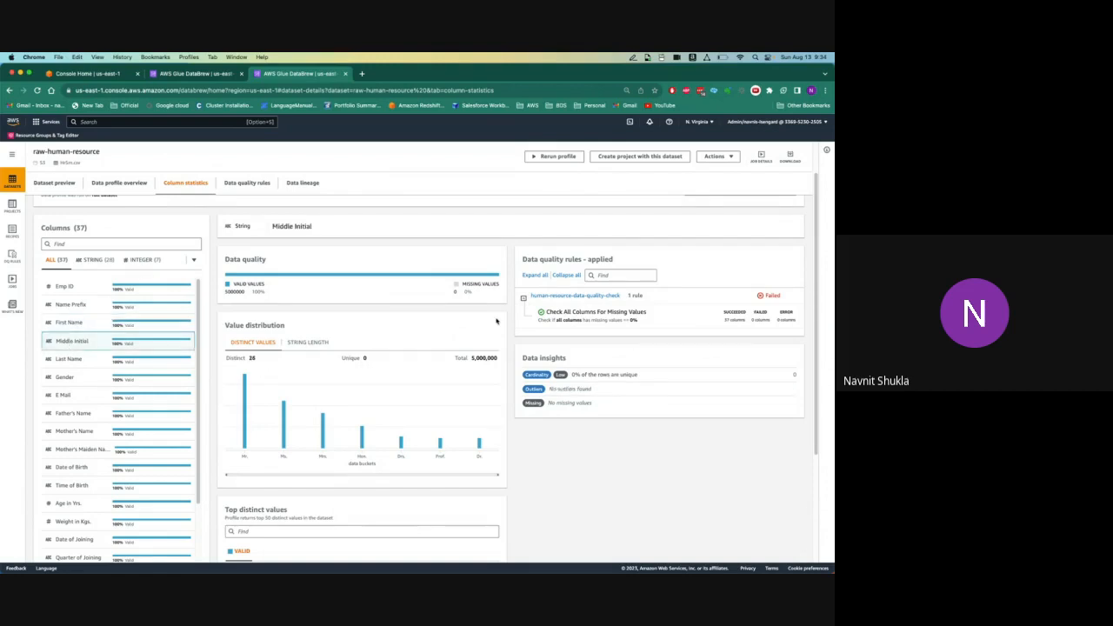
pyautogui.scroll(-4, 833, 361)
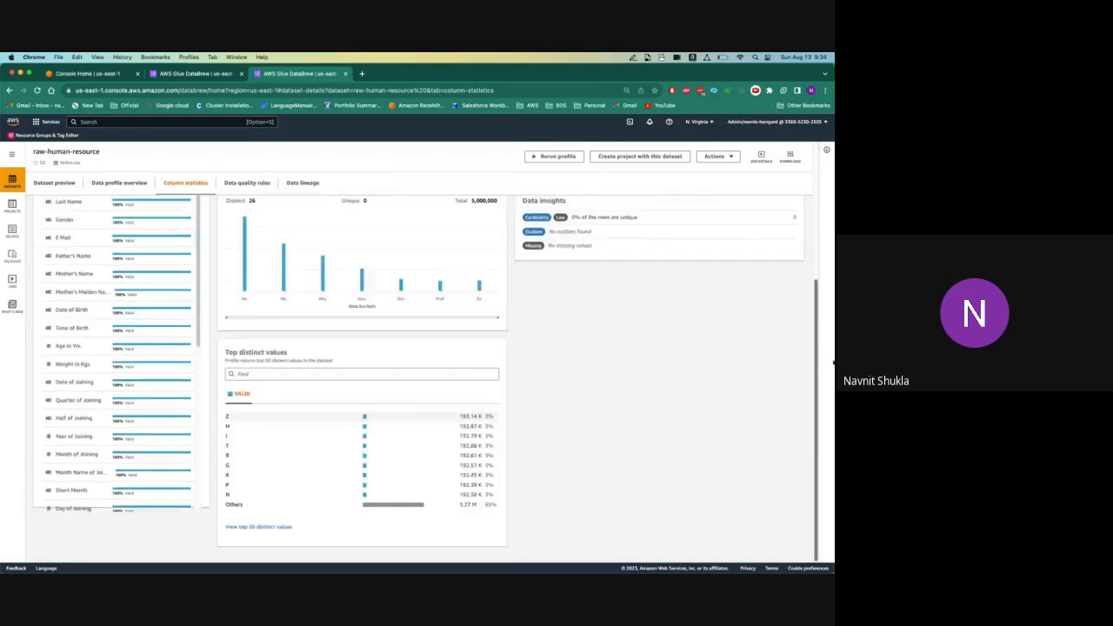
pyautogui.scroll(5, 804, 191)
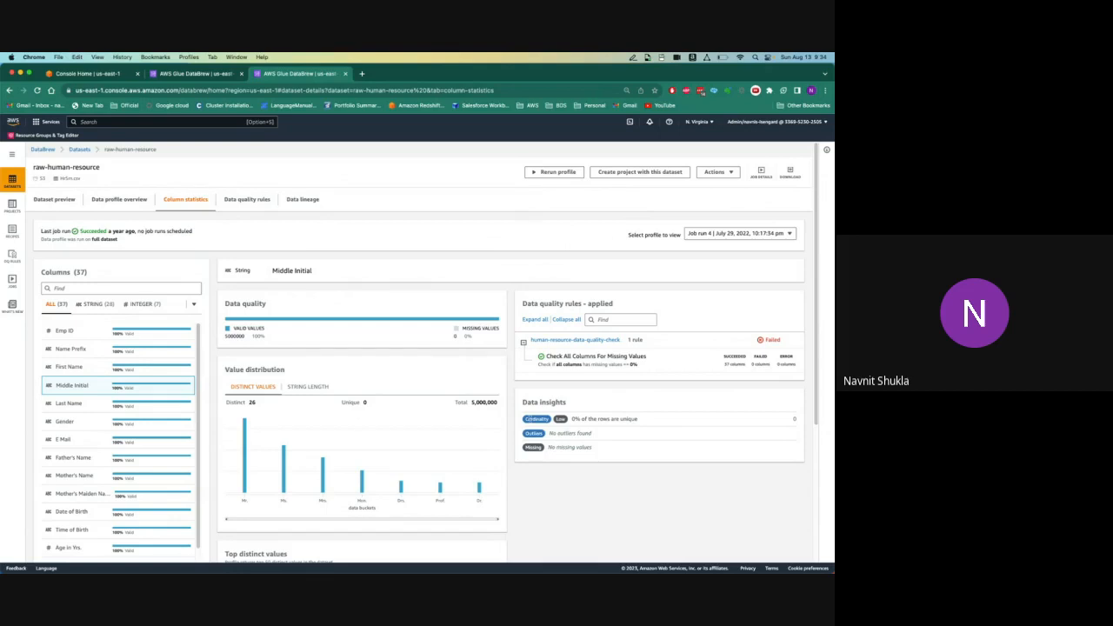
# Highlight the cardinality entry in the data insights for Middle Initial.
pyautogui.moveTo(562, 420); pyautogui.dragTo(580, 428)
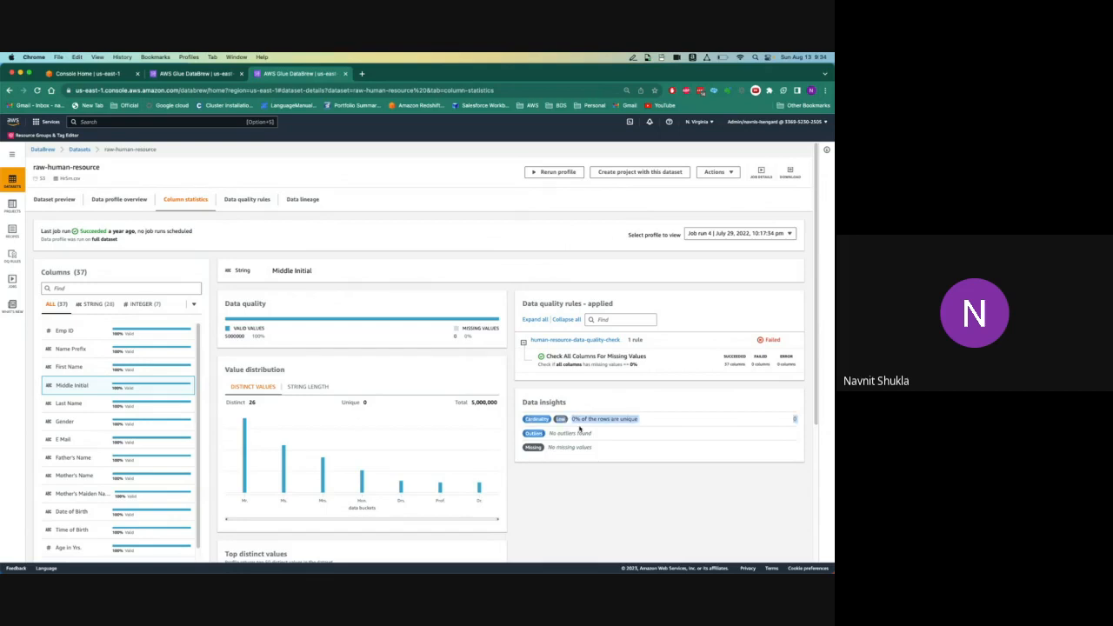
pyautogui.click(537, 421)
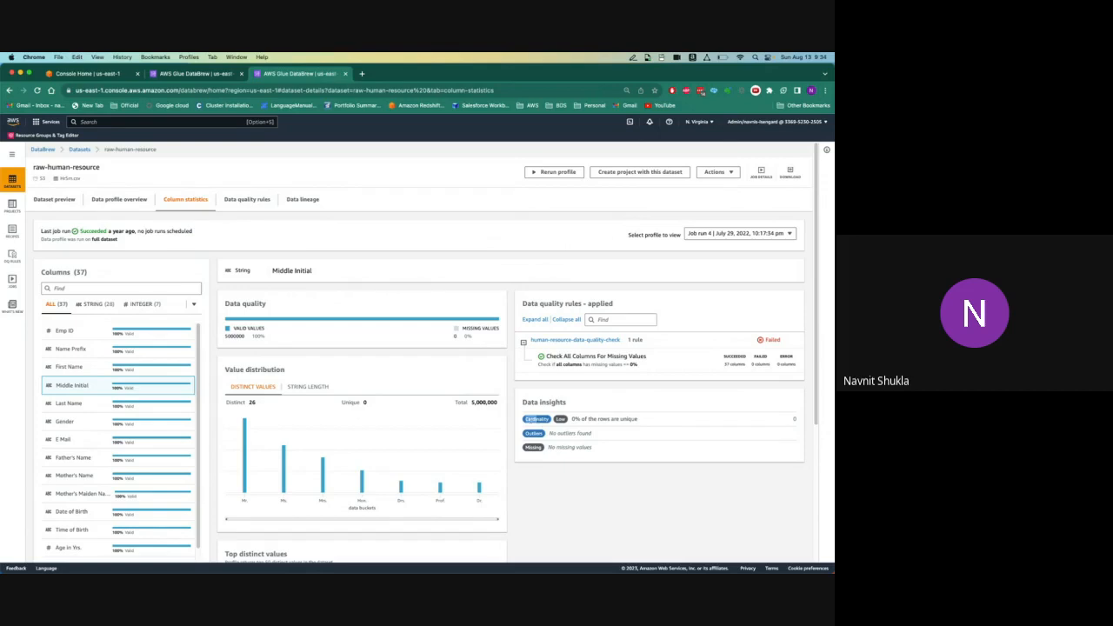
pyautogui.doubleClick(531, 420)
# Show the Emp ID statistics again and highlight the unique row count in its data insights.
pyautogui.click(109, 330)
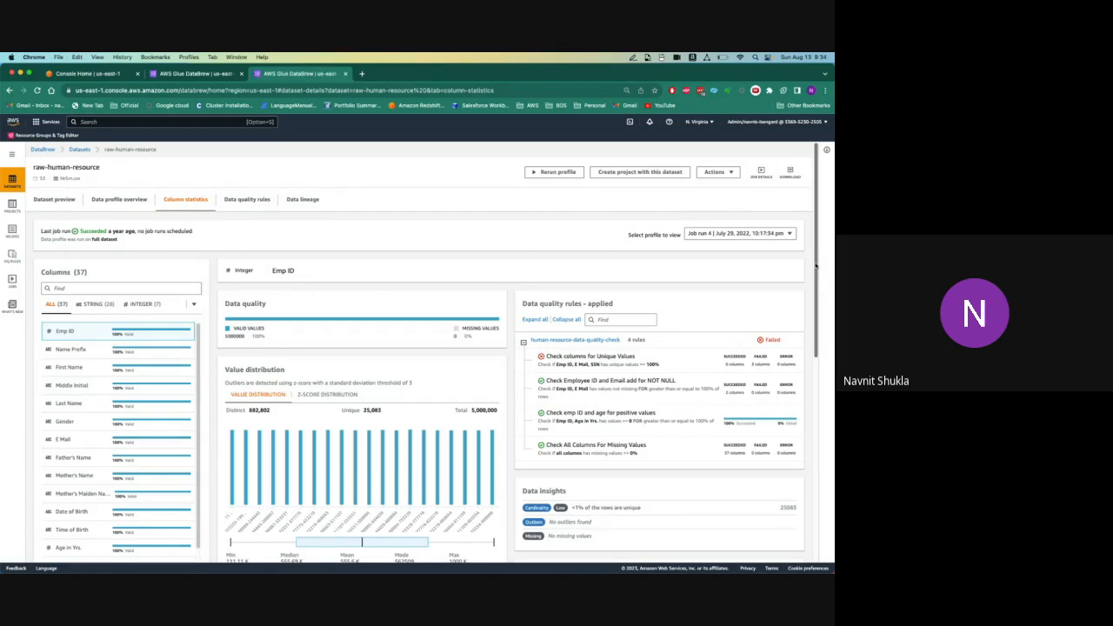
pyautogui.moveTo(814, 266); pyautogui.dragTo(829, 322)
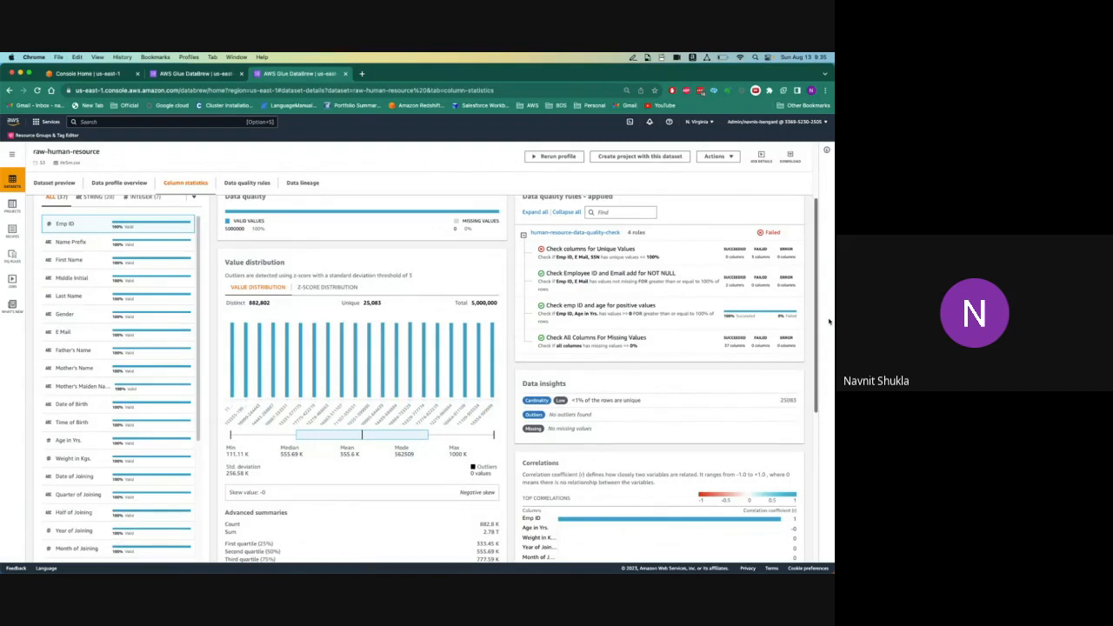
pyautogui.scroll(-2, 739, 358)
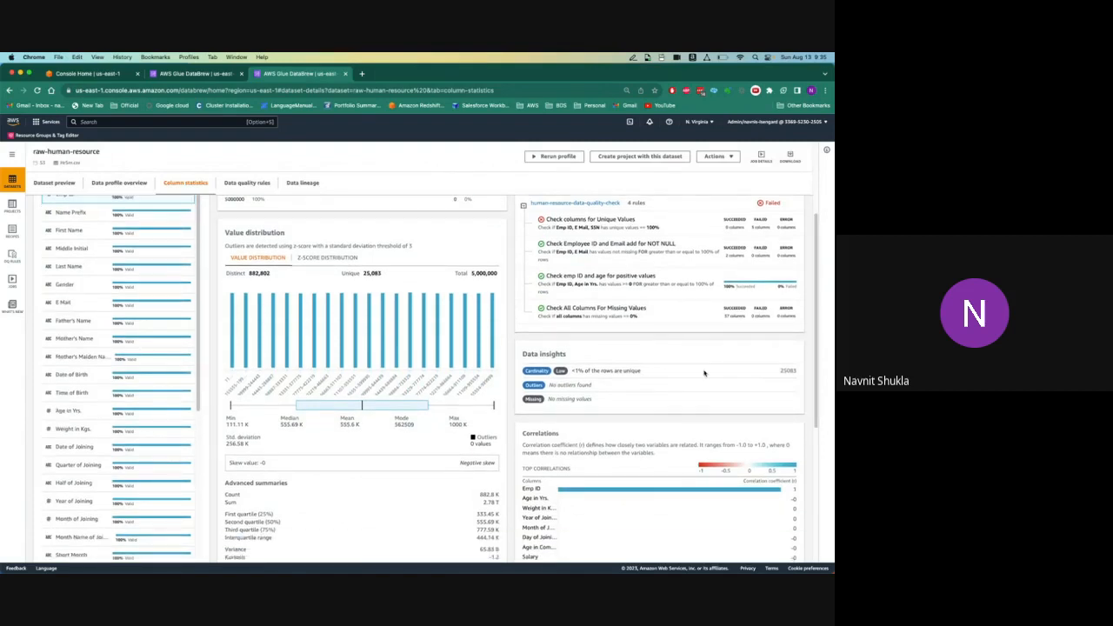
pyautogui.moveTo(782, 372)
pyautogui.mouseDown()
pyautogui.moveTo(833, 377)
pyautogui.moveTo(798, 372)
pyautogui.mouseUp()
# View the statistics of the Salary and SSN columns, and highlight SSN's cardinality insight.
pyautogui.moveTo(200, 397); pyautogui.dragTo(205, 499)
pyautogui.click(104, 468)
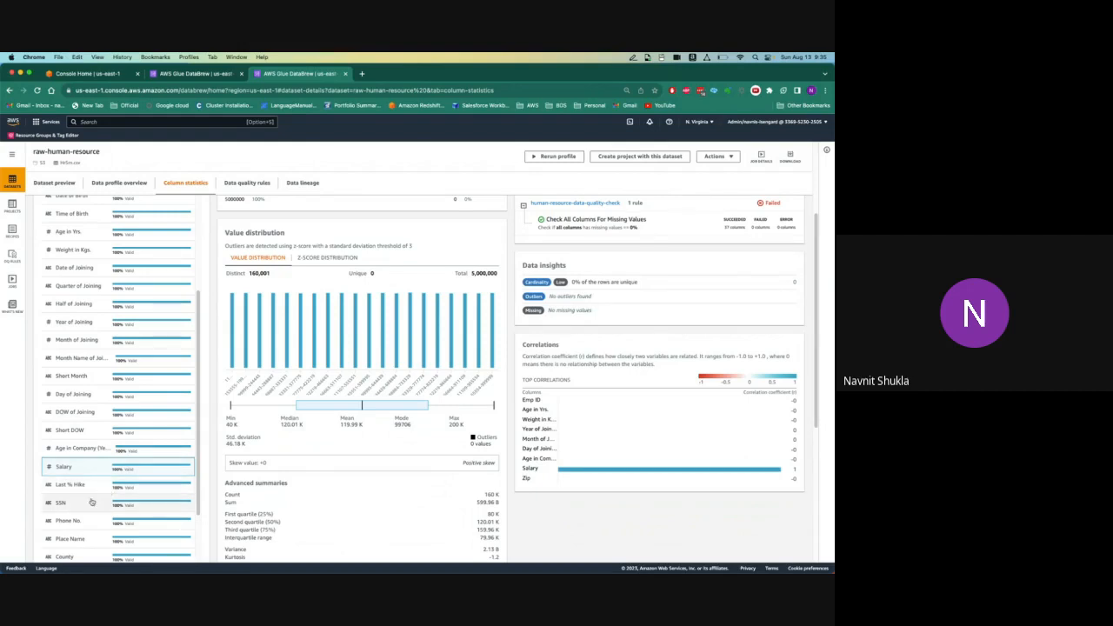
pyautogui.click(87, 503)
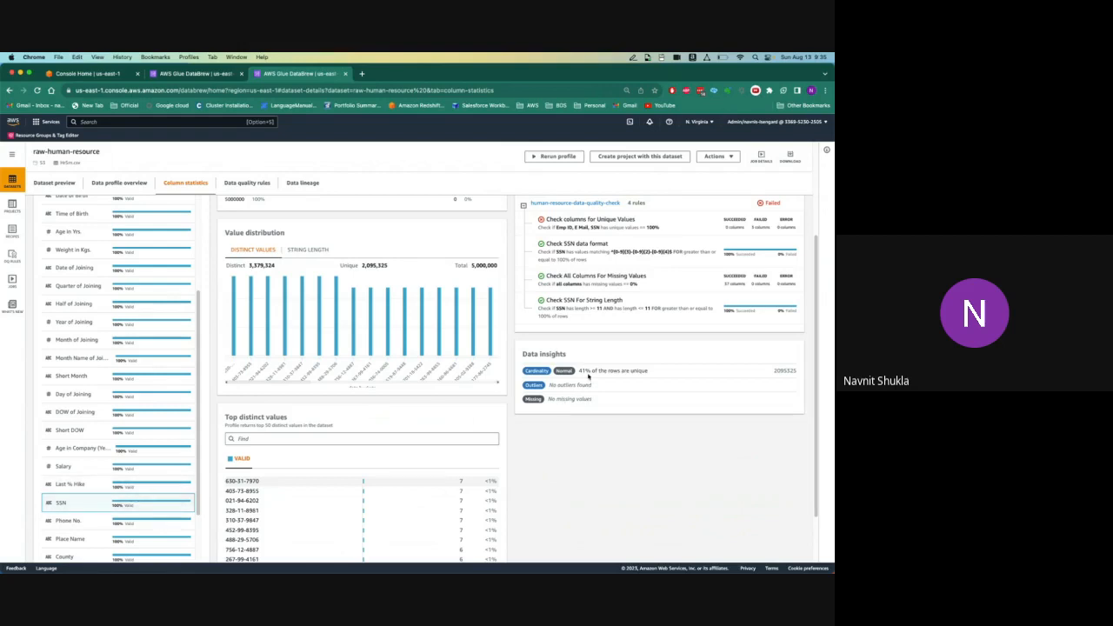
pyautogui.moveTo(579, 370); pyautogui.dragTo(625, 373)
pyautogui.click(597, 374)
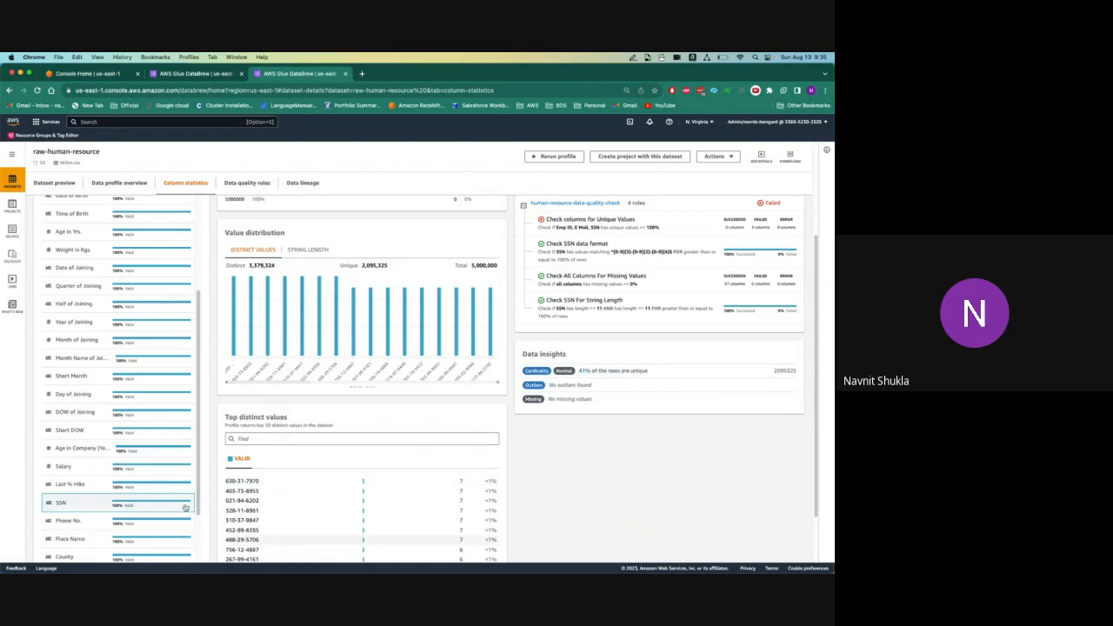
# Show the Phone No. column's statistics and examine its data insights and top distinct values.
pyautogui.click(99, 524)
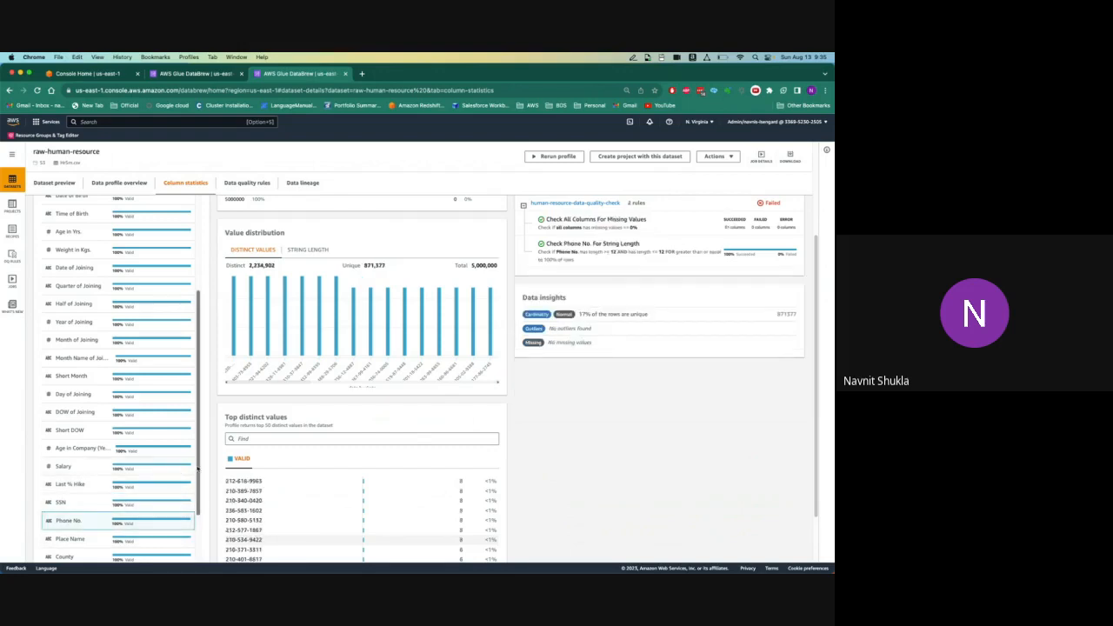
pyautogui.scroll(-3, 198, 527)
pyautogui.scroll(-1, 198, 527)
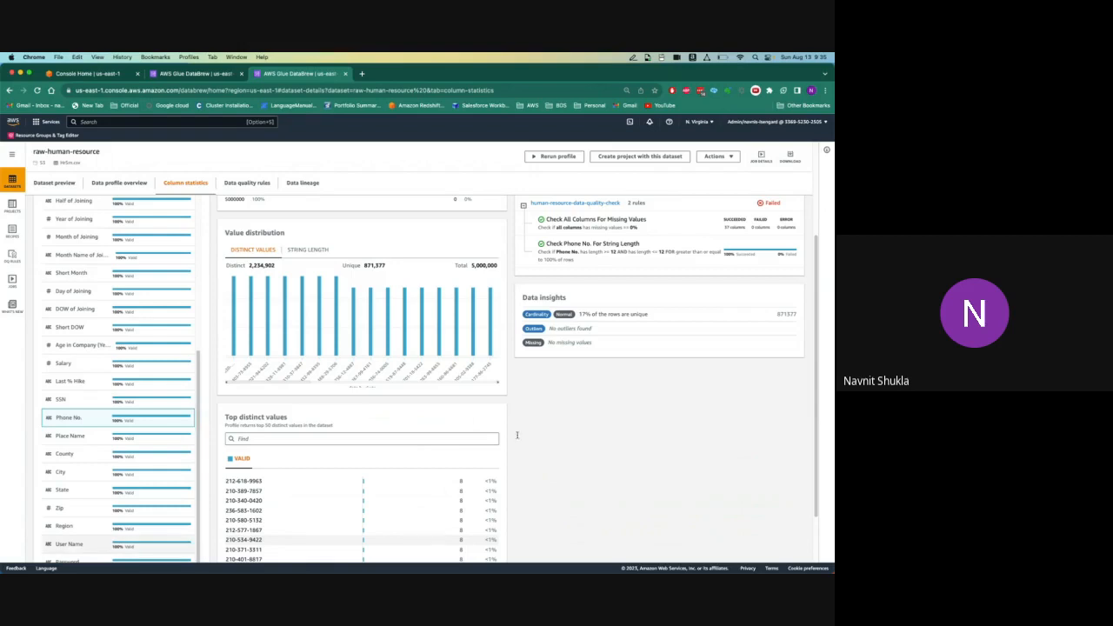
pyautogui.scroll(-2, 816, 519)
pyautogui.scroll(-3, 815, 519)
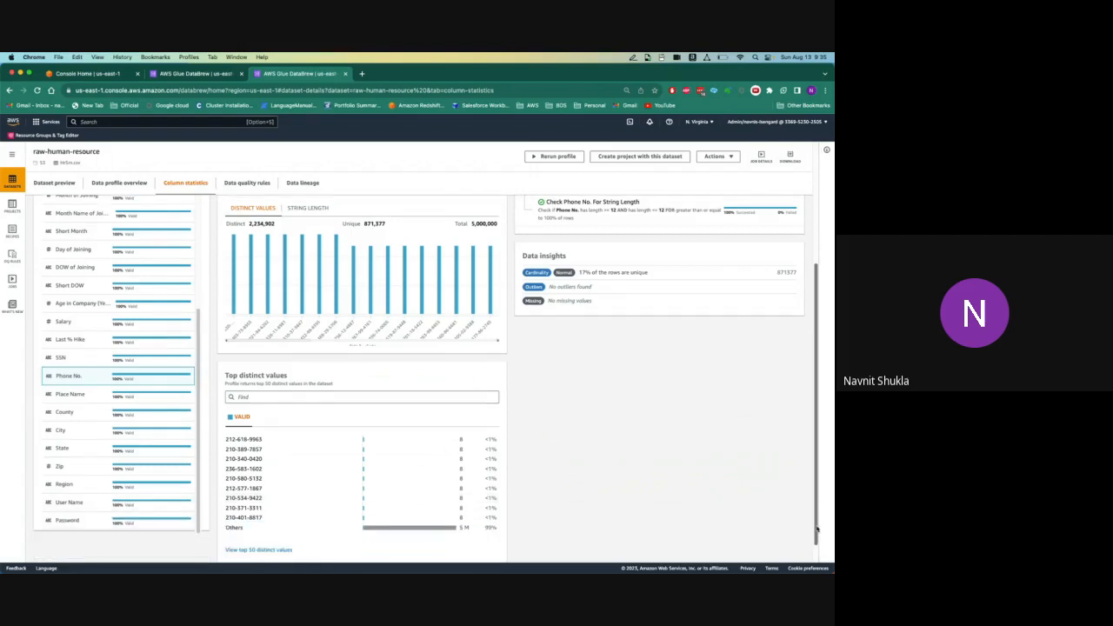
# View the statistics of the Password and User Name columns, and highlight User Name's outlier insight.
pyautogui.click(84, 500)
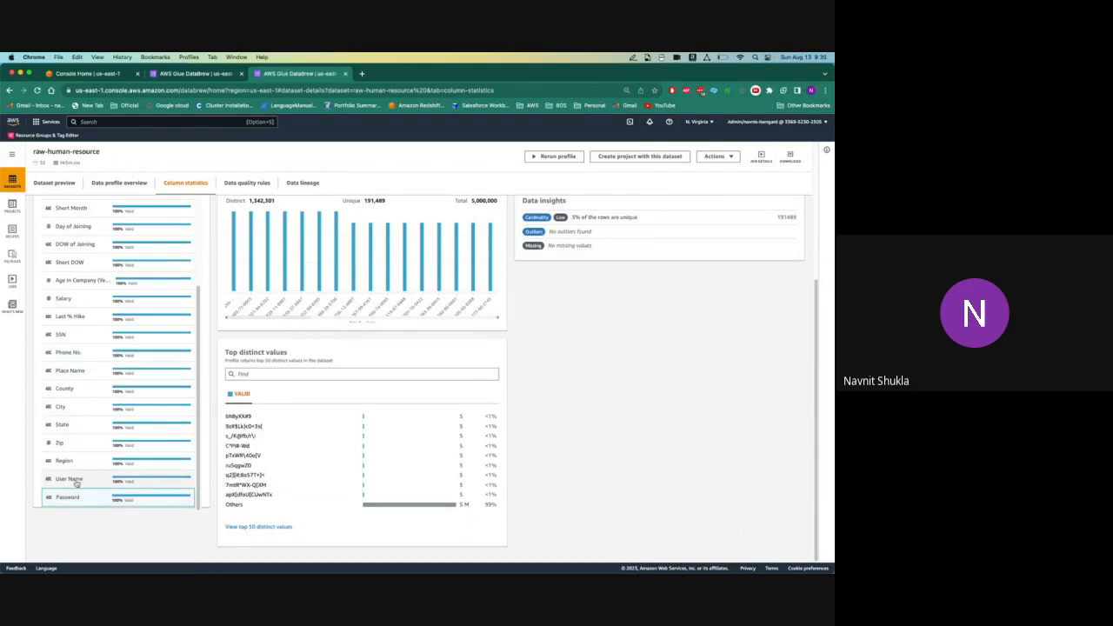
pyautogui.click(74, 478)
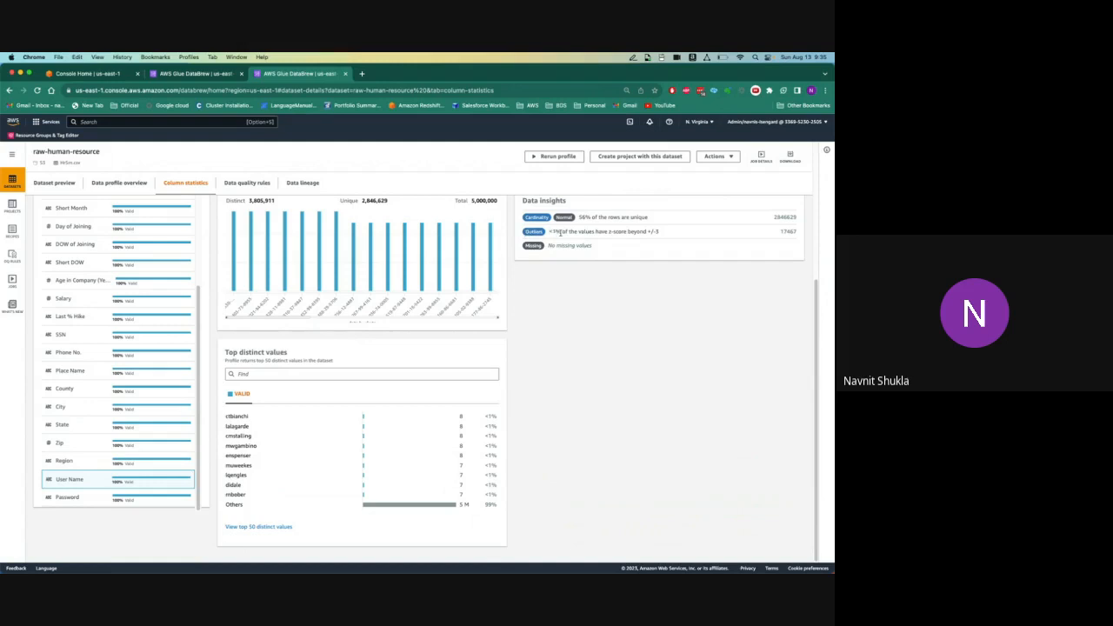
pyautogui.moveTo(561, 232); pyautogui.dragTo(628, 238)
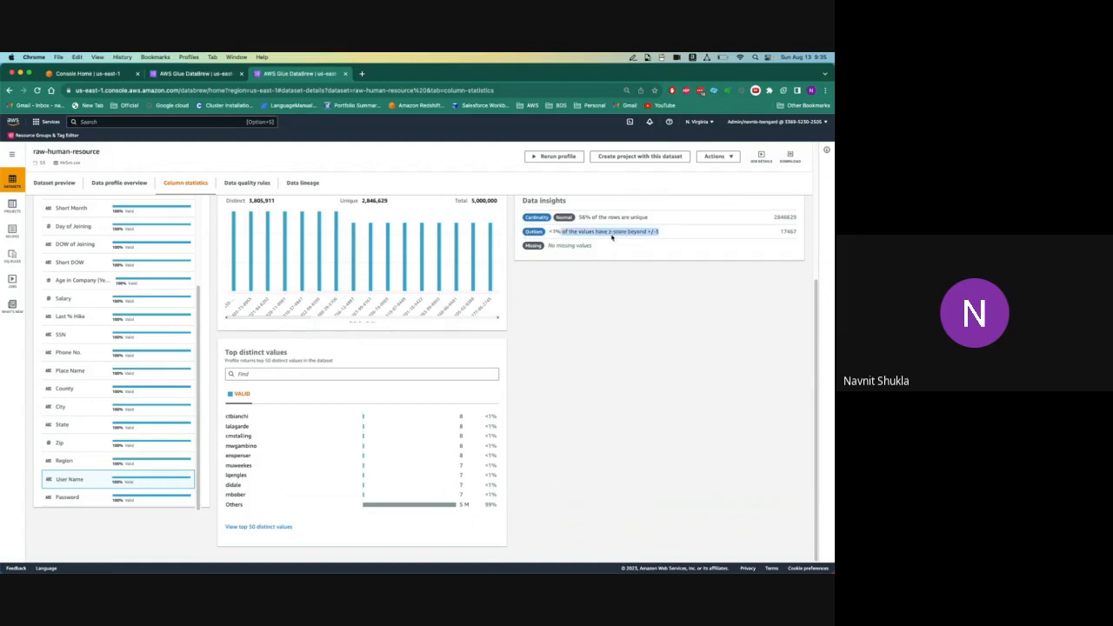
pyautogui.click(611, 237)
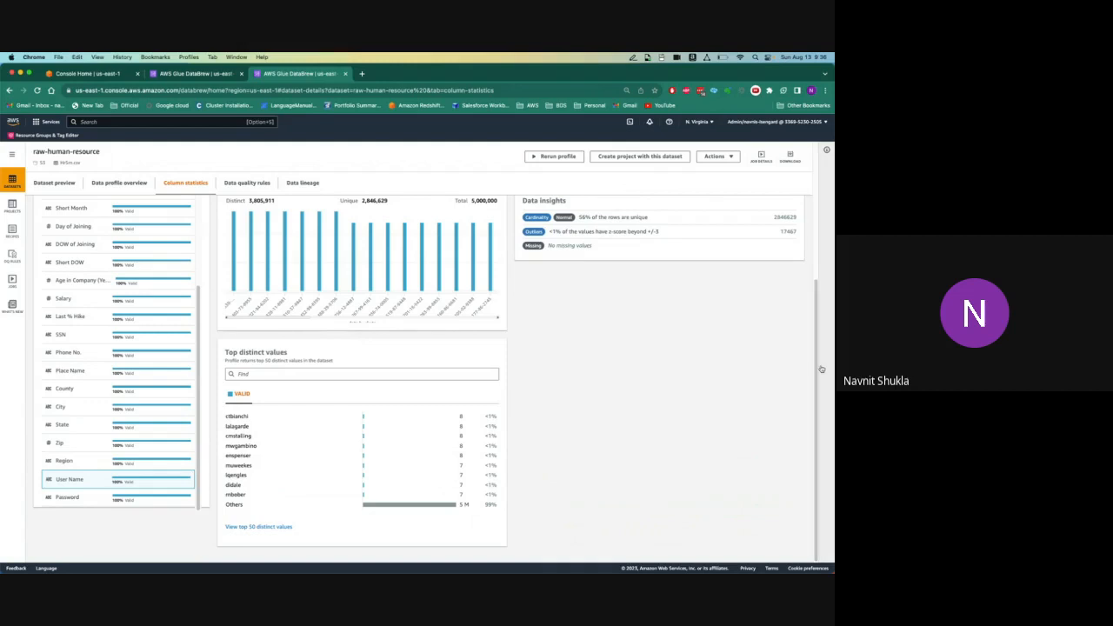
pyautogui.moveTo(819, 371); pyautogui.dragTo(501, 194)
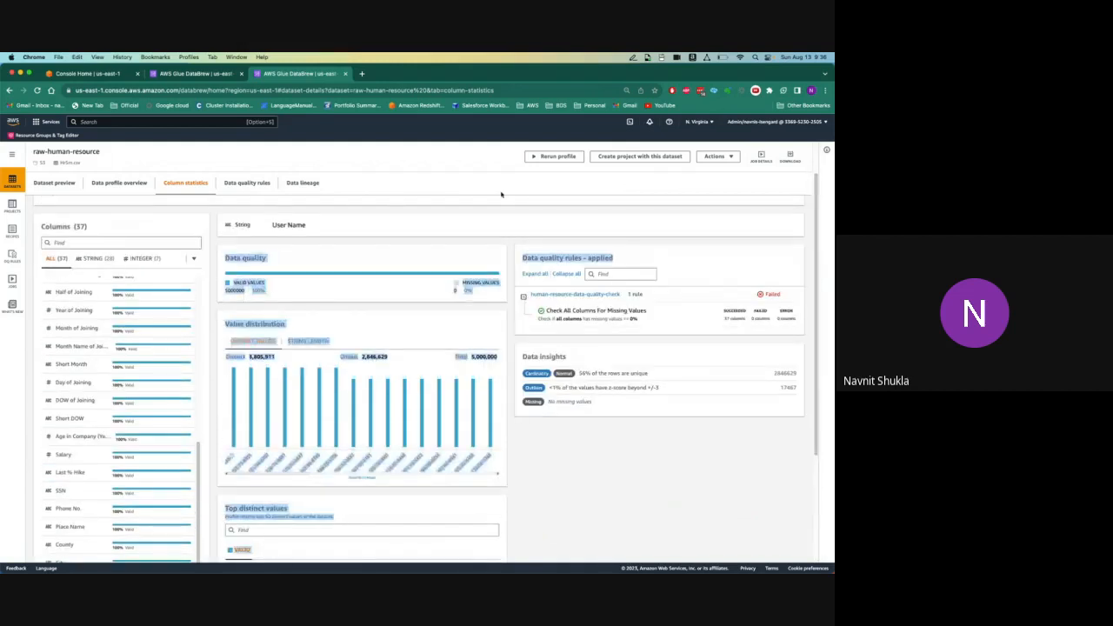
# Show the data quality rules evaluated for the raw-human-resource dataset.
pyautogui.click(361, 188)
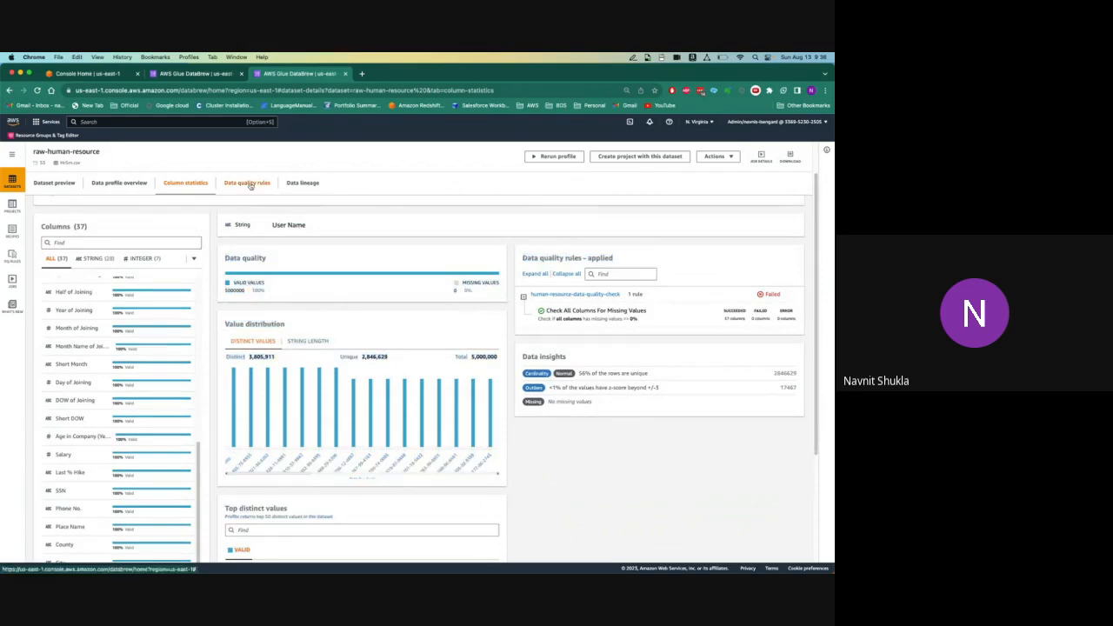
pyautogui.click(250, 185)
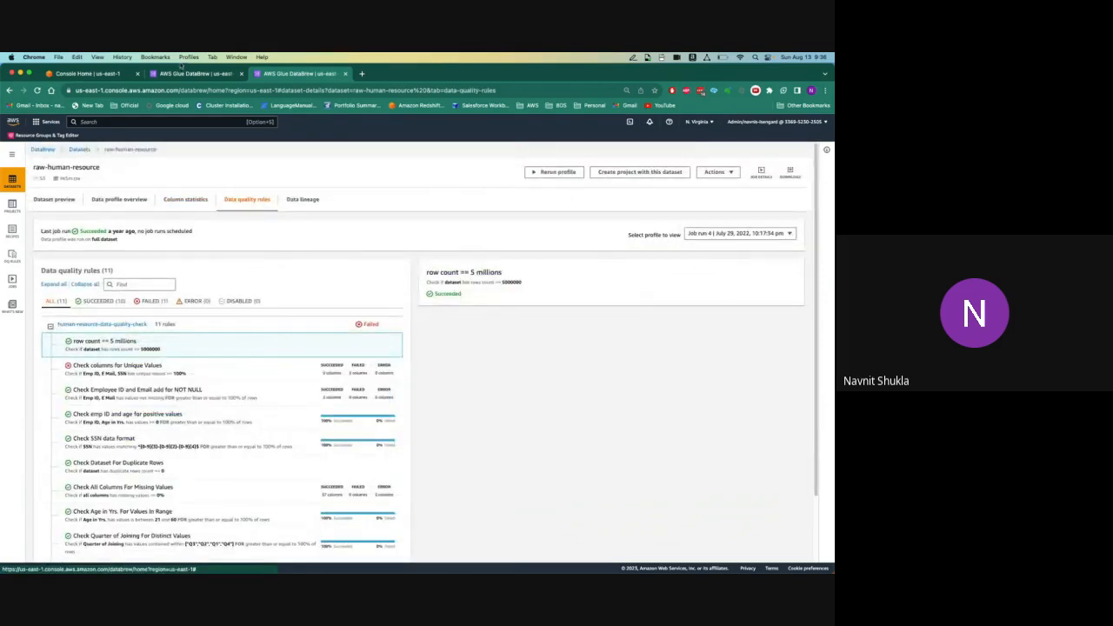
# Return to the new dataset form, dismiss the timeout error and resubmit the creation with the Hr5m.csv upload.
pyautogui.click(178, 74)
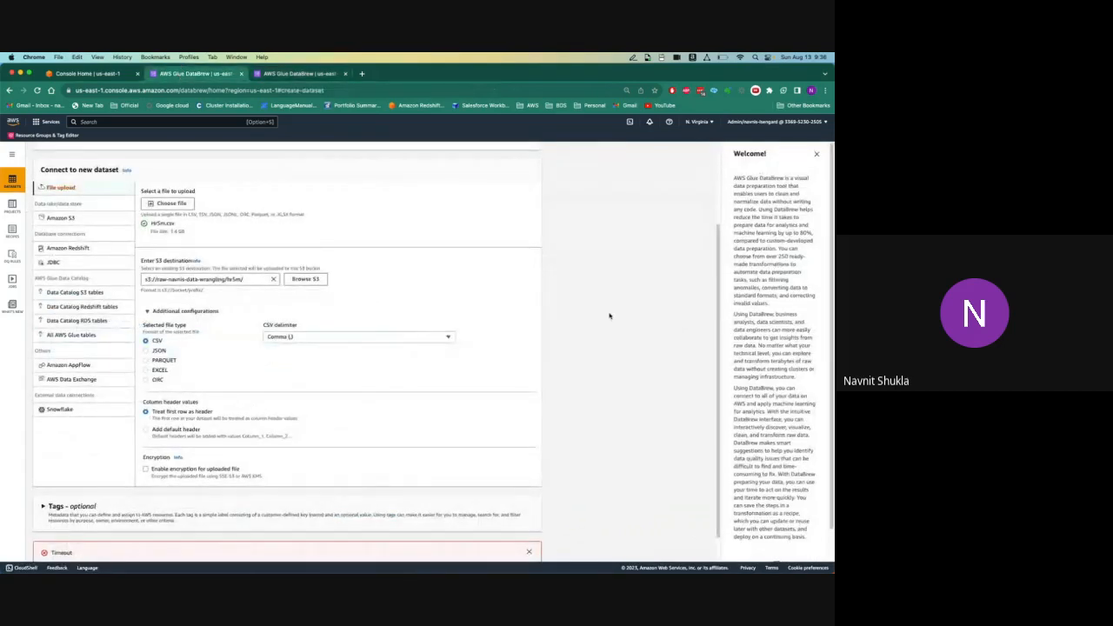
pyautogui.scroll(-2, 737, 467)
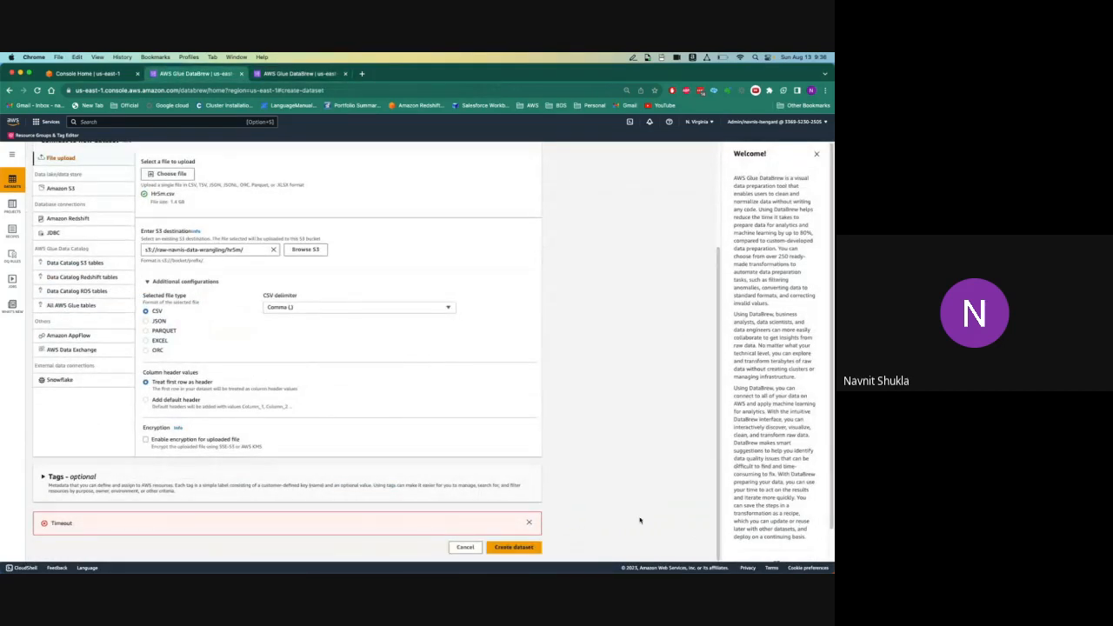
pyautogui.click(530, 524)
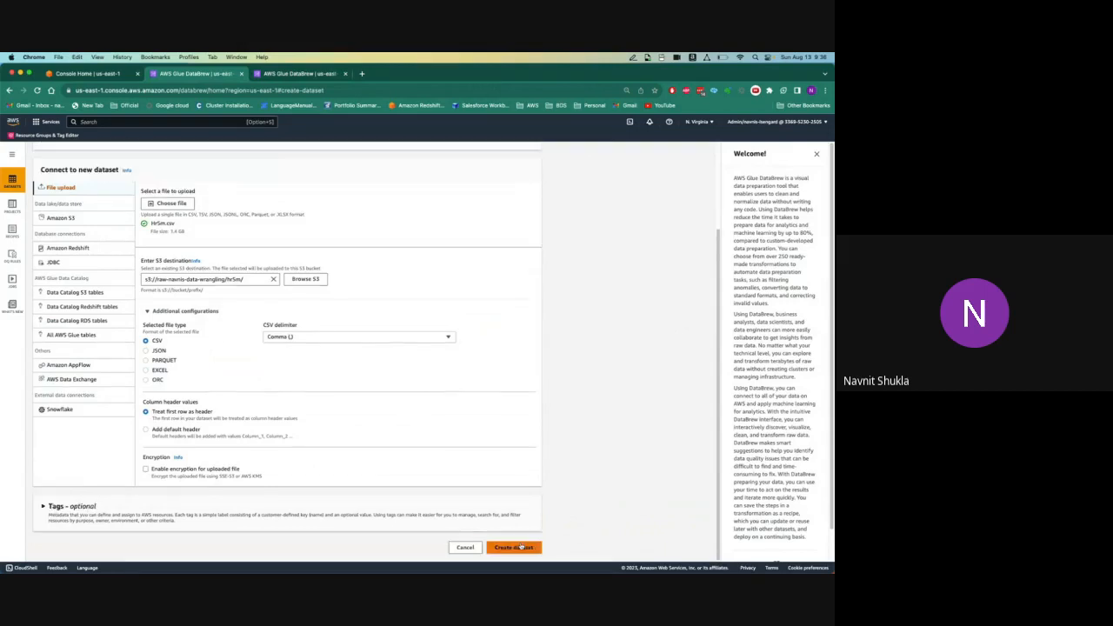
pyautogui.click(517, 548)
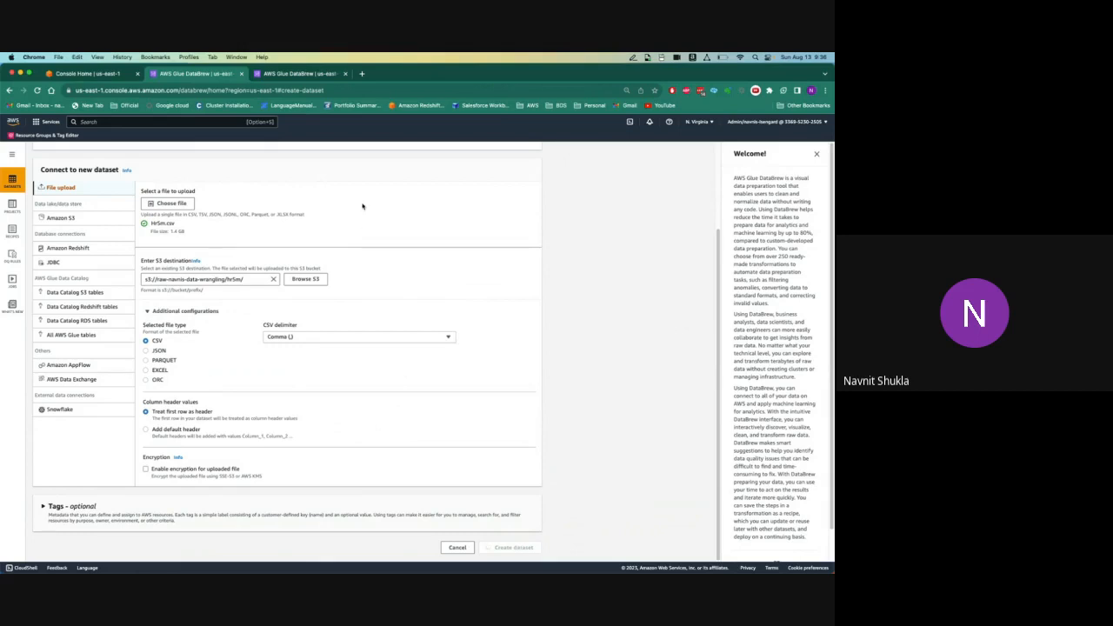
# Go back to raw-human-resource's data quality rules and show the details of the Check columns for Unique Values rule.
pyautogui.click(275, 76)
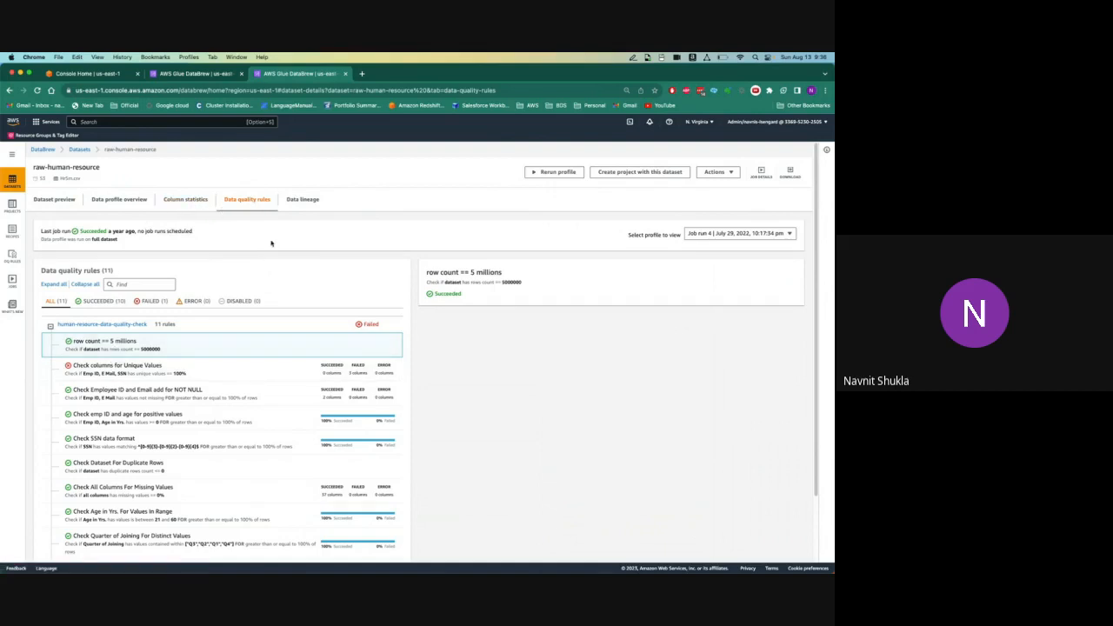
pyautogui.scroll(-1, 820, 385)
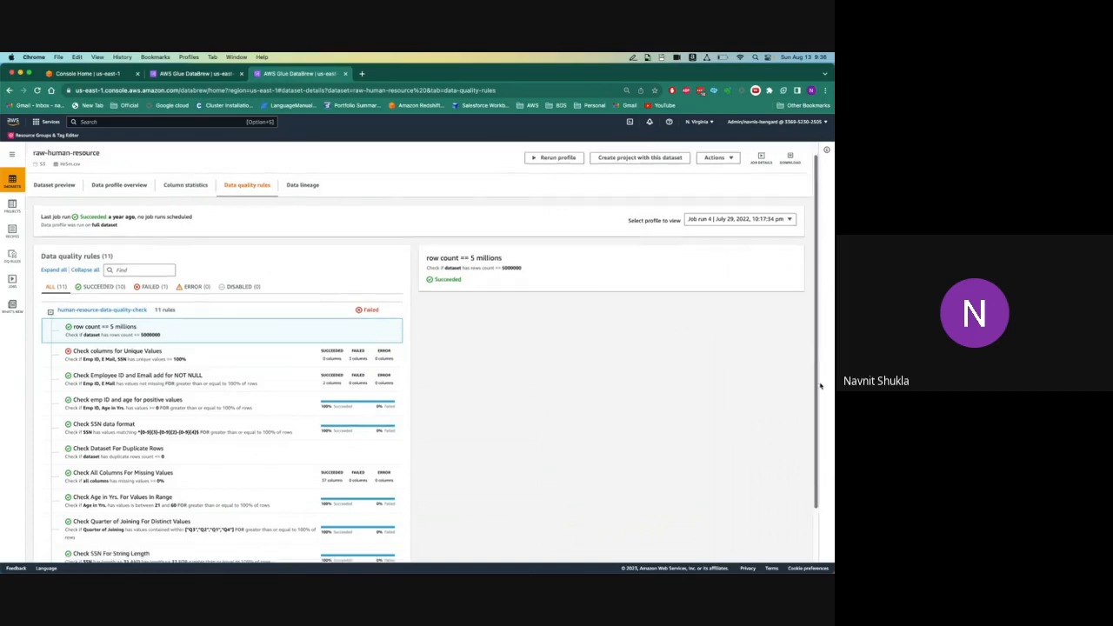
pyautogui.scroll(-3, 819, 385)
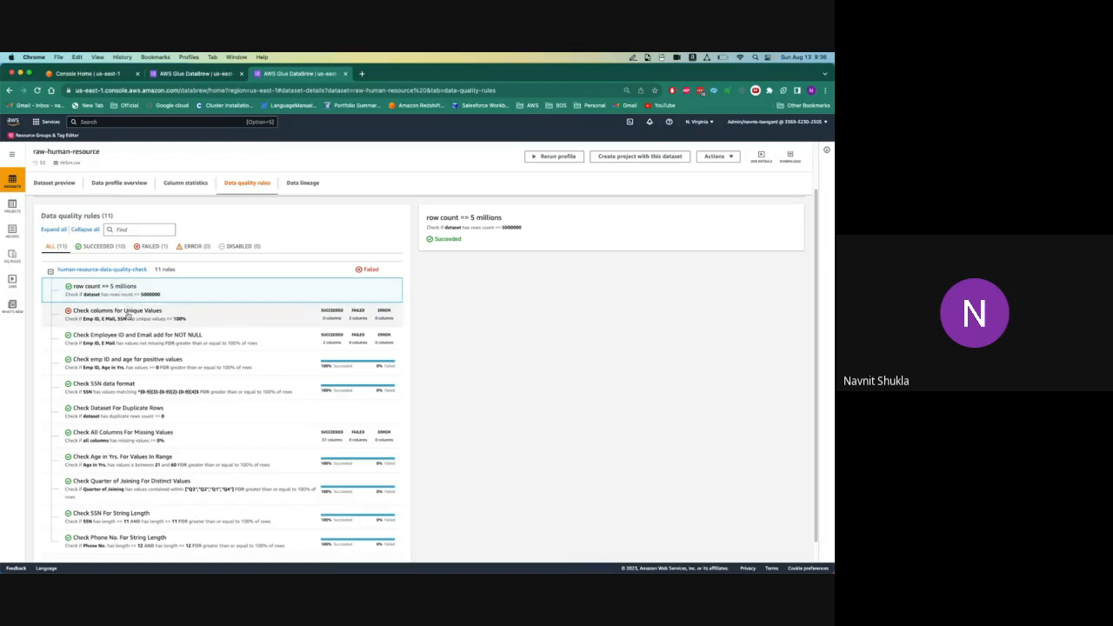
pyautogui.click(128, 317)
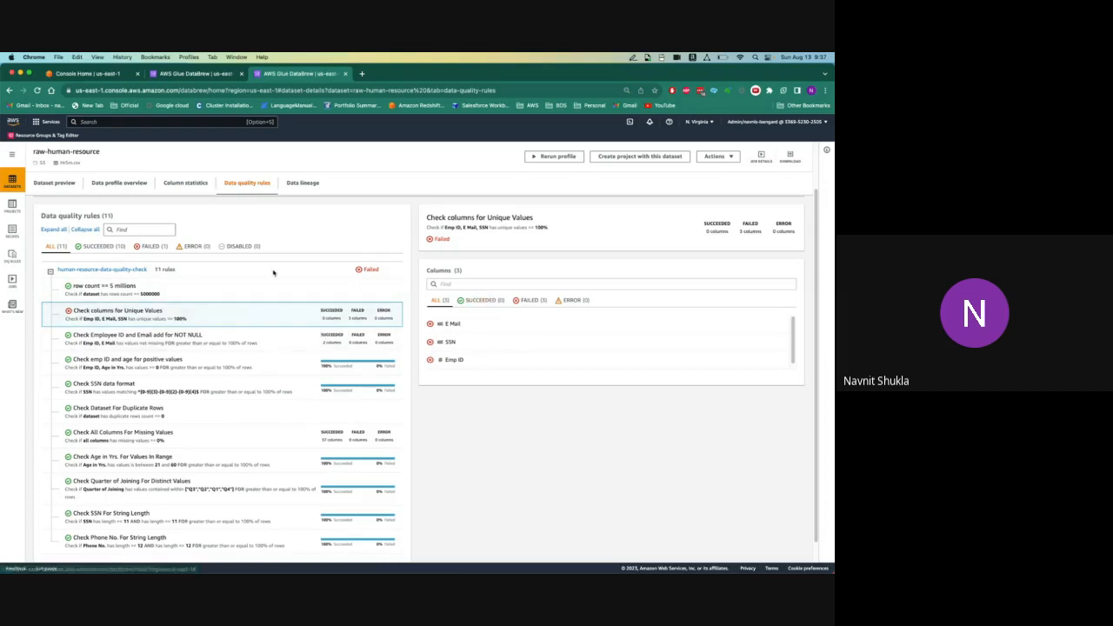
# View the Emp ID column's statistics and examine its top distinct values.
pyautogui.click(193, 185)
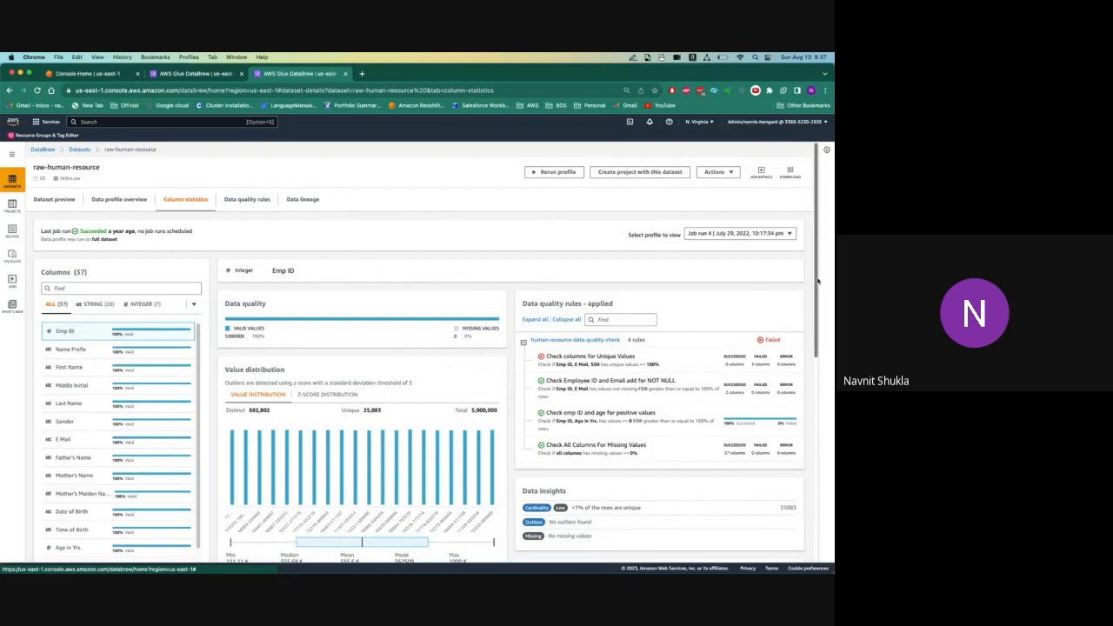
pyautogui.moveTo(818, 285); pyautogui.dragTo(817, 497)
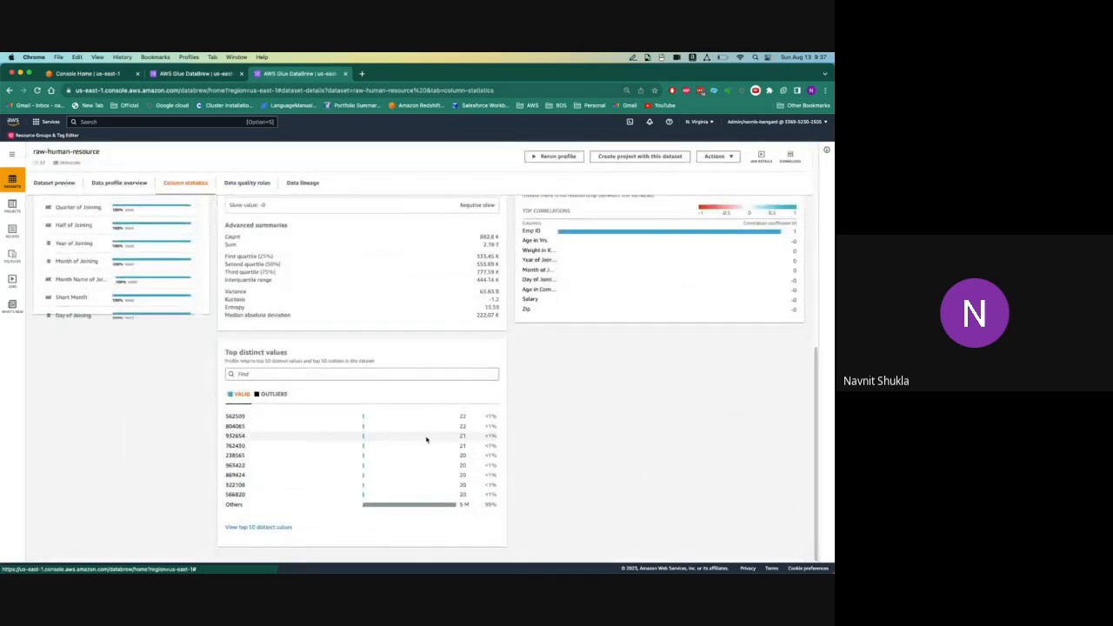
pyautogui.click(816, 302)
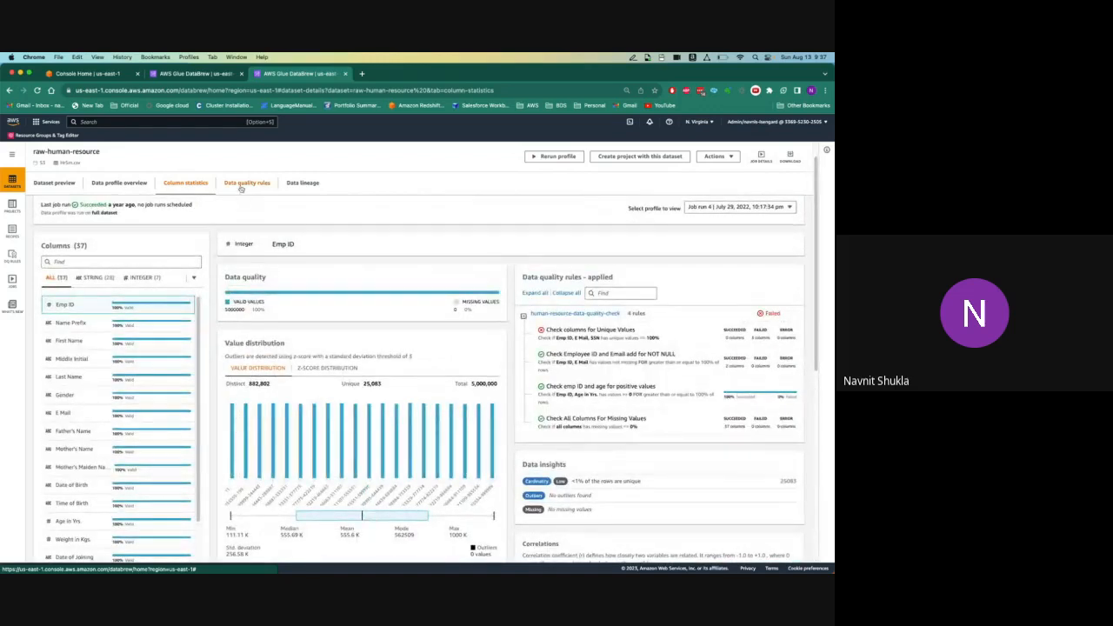
# Compare the data quality rule details for Check columns for Unique Values and Check Employee ID and Email add for NOT NULL.
pyautogui.click(241, 185)
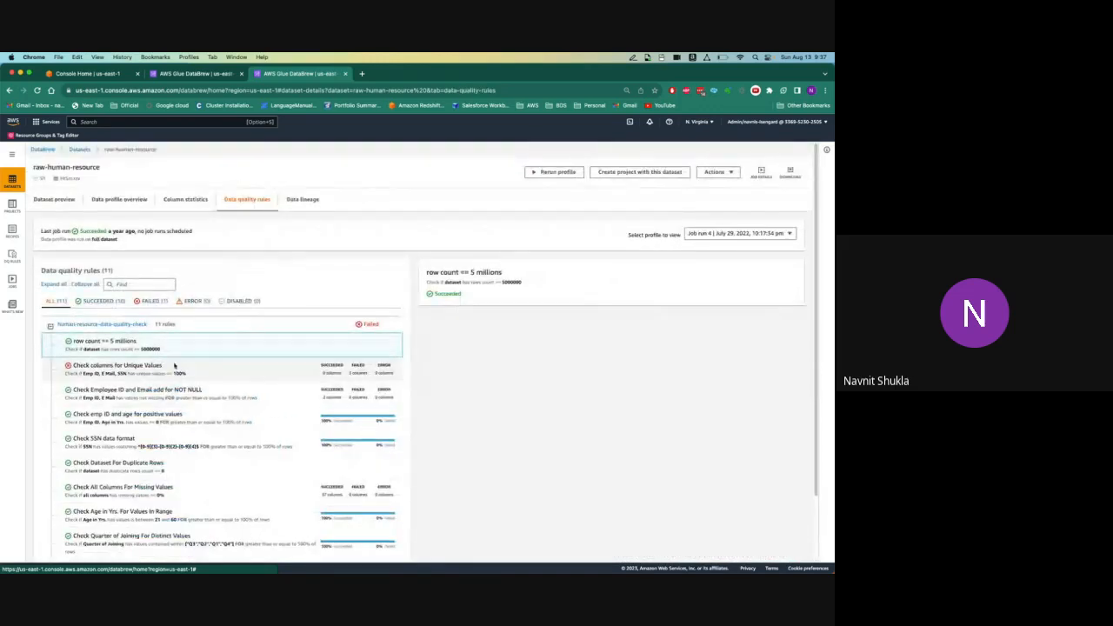
pyautogui.click(190, 368)
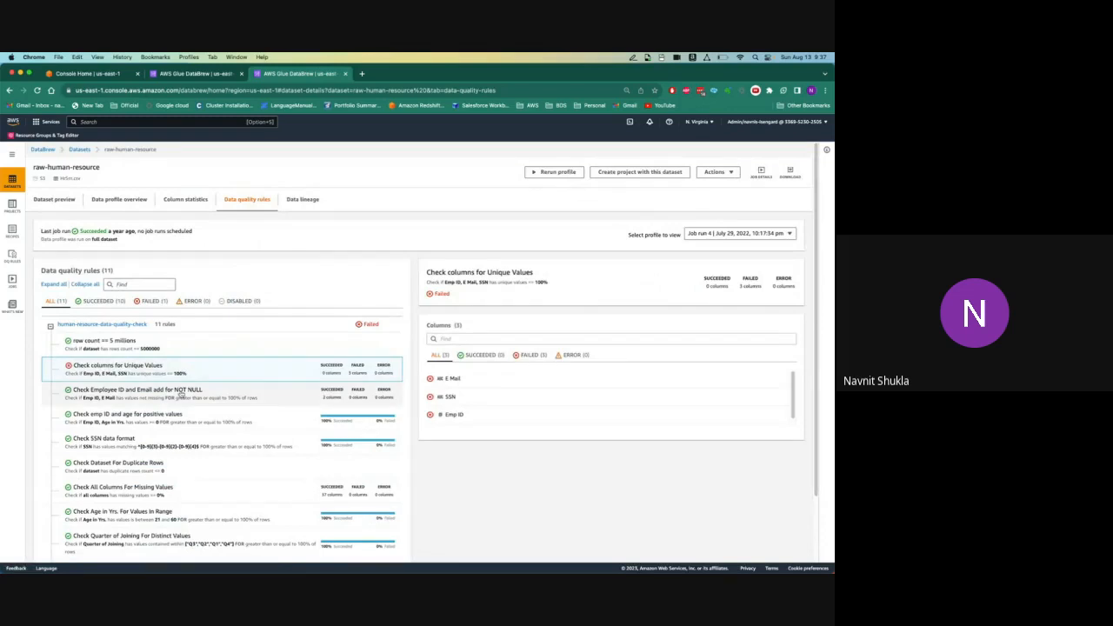
pyautogui.click(181, 393)
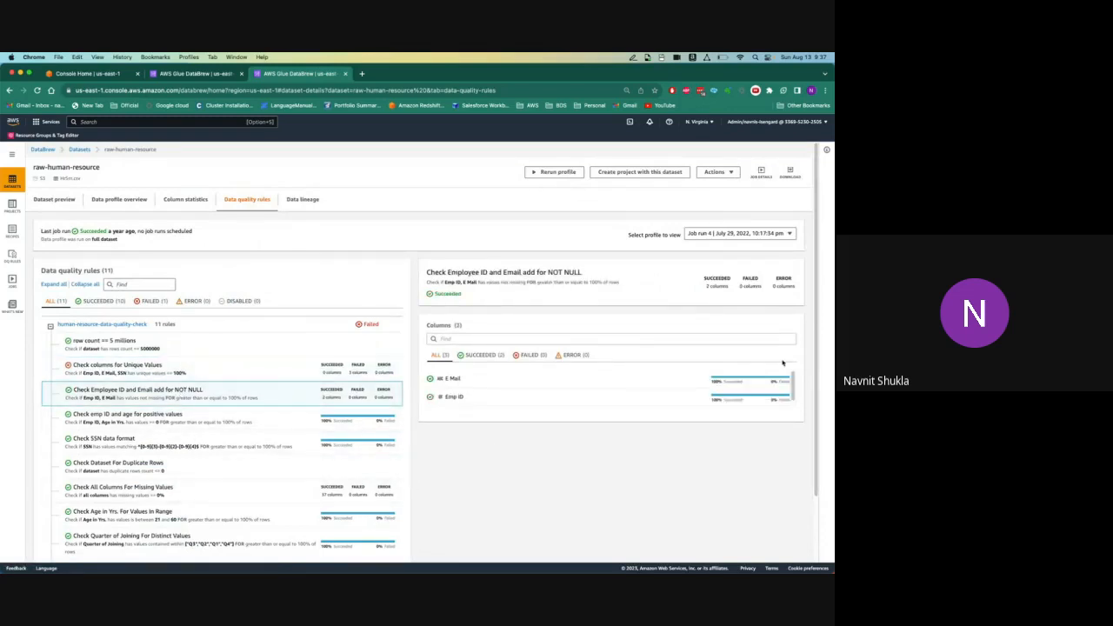
pyautogui.moveTo(814, 355); pyautogui.dragTo(775, 276)
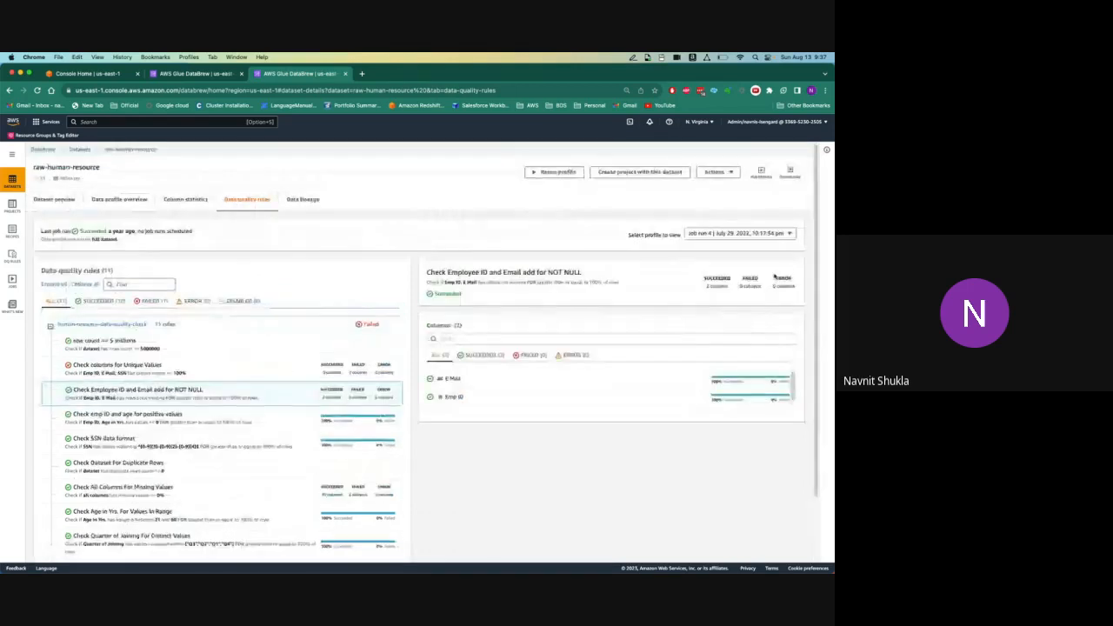
pyautogui.click(272, 370)
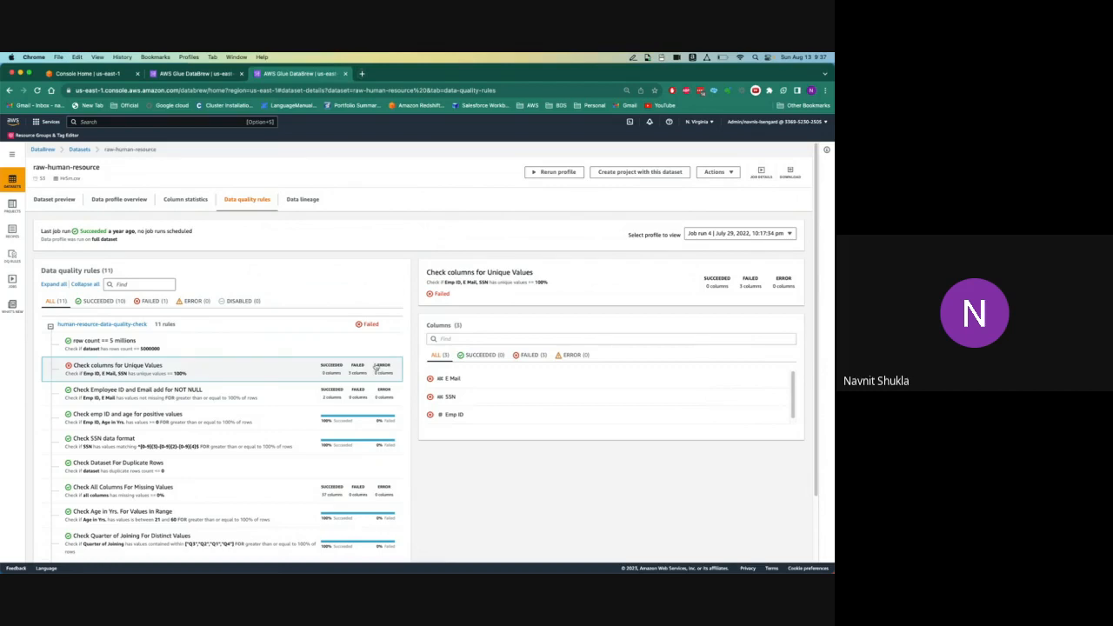
# Open Amazon in a new browser tab and search for "data wrangling on aws".
pyautogui.click(363, 74)
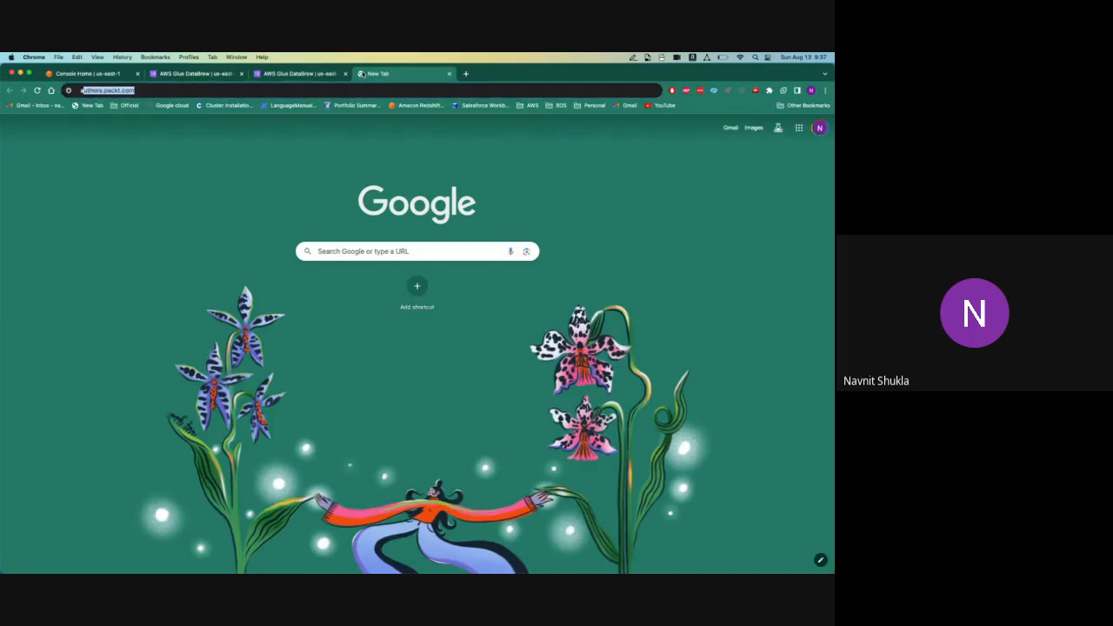
pyautogui.write('am')
pyautogui.press('Return')
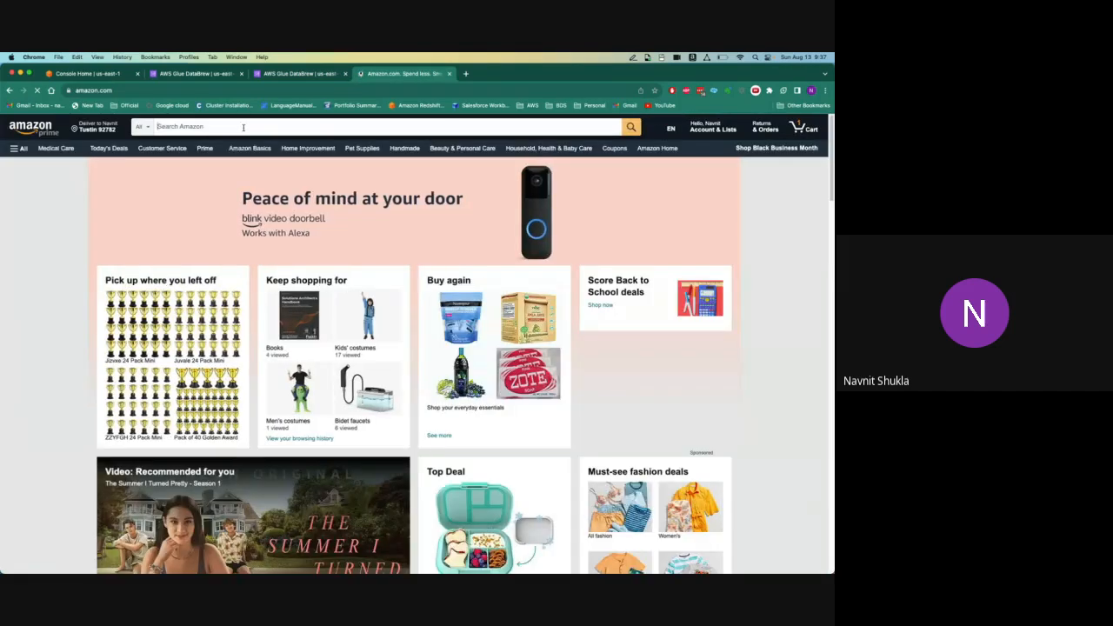
pyautogui.write('a')
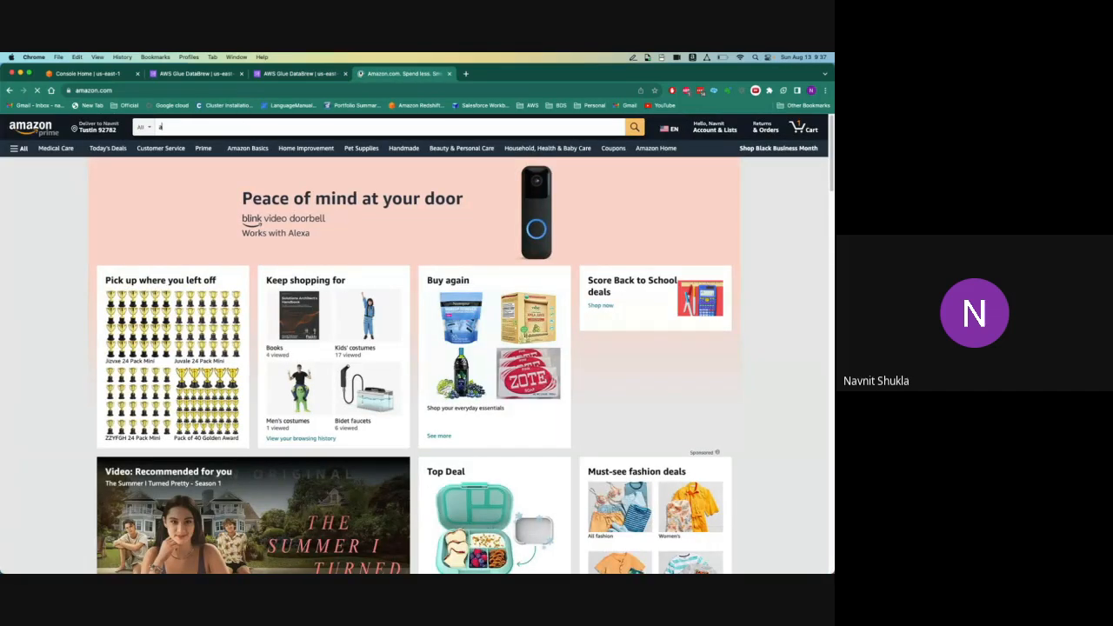
pyautogui.write('ata')
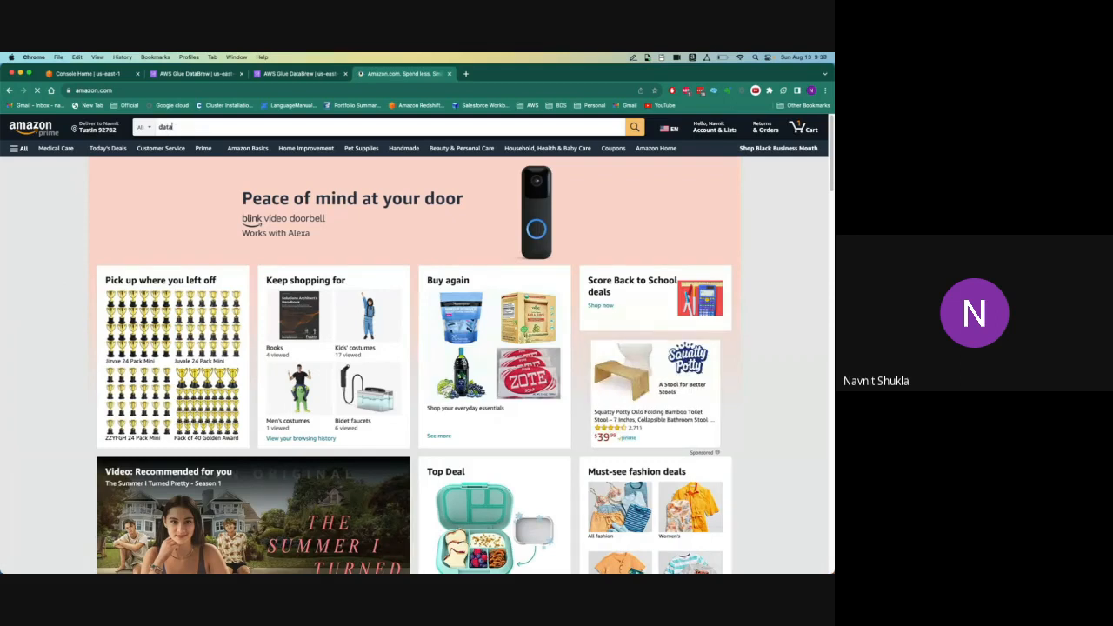
pyautogui.write(' wrangling eon')
pyautogui.press('BackSpace')
pyautogui.press('BackSpace')
pyautogui.press('BackSpace')
pyautogui.write('0')
pyautogui.write('n aws')
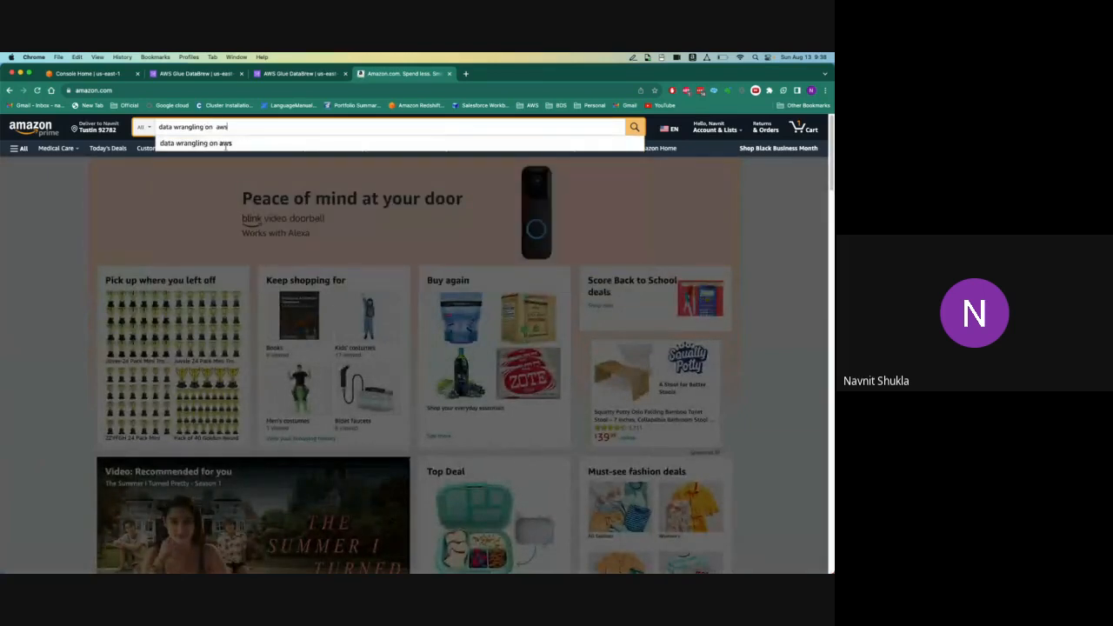
pyautogui.click(225, 145)
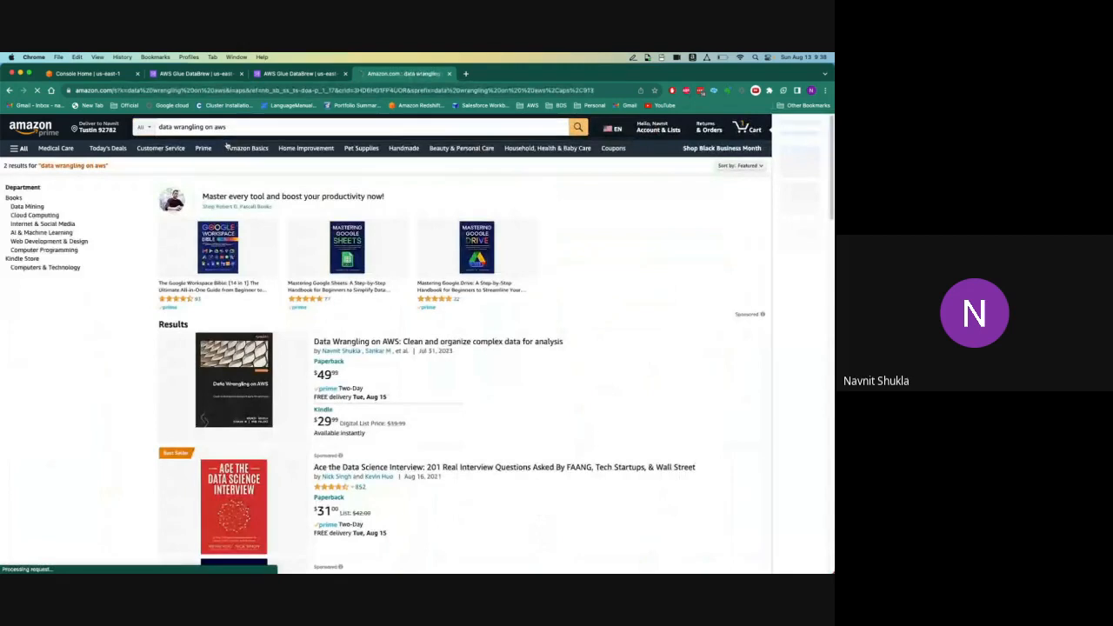
# Open the Data Wrangling on AWS book, browse its sample through the table of contents, and close the page.
pyautogui.click(379, 342)
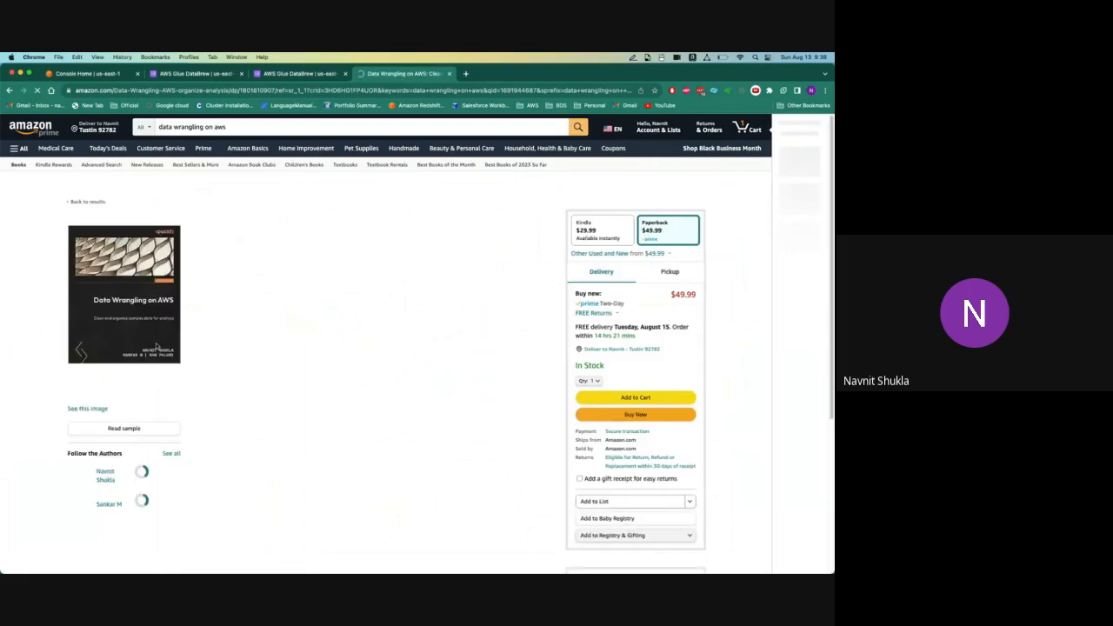
pyautogui.click(104, 430)
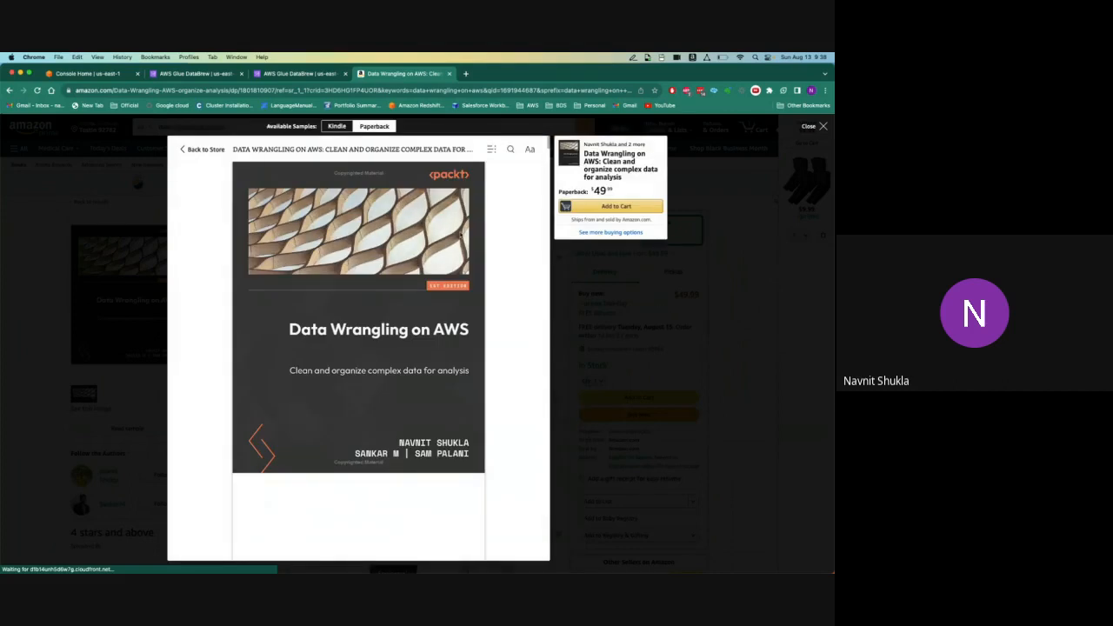
pyautogui.moveTo(549, 145); pyautogui.dragTo(526, 254)
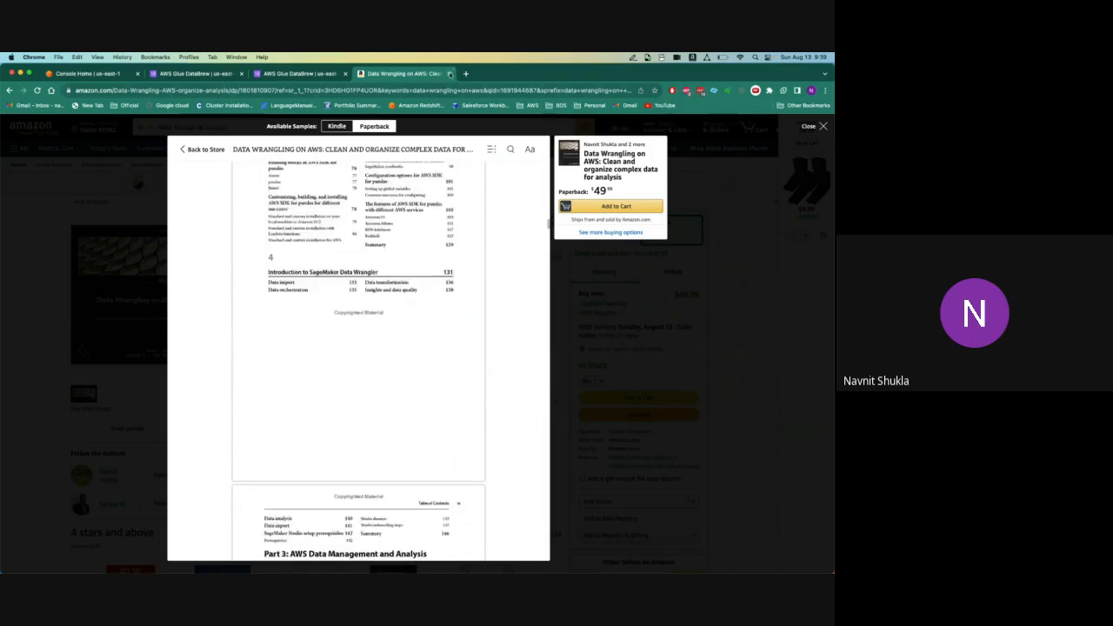
pyautogui.click(450, 74)
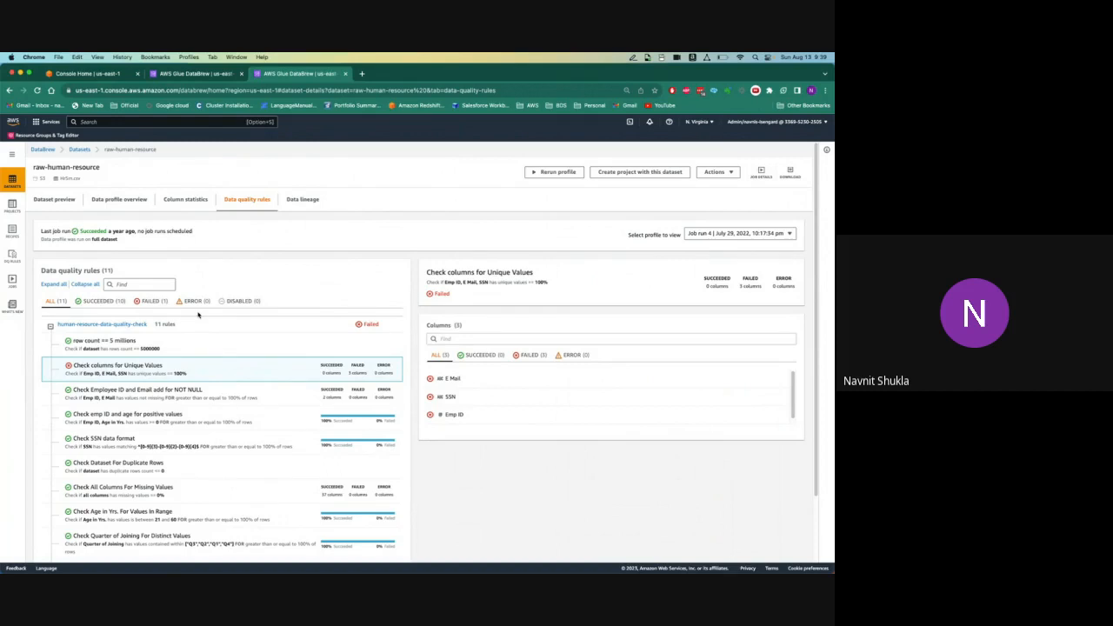
# Show raw-human-resource's data lineage and review the recipe steps of basic-transform-human-resource-project and human-resource-project-data-quality-check.
pyautogui.click(306, 203)
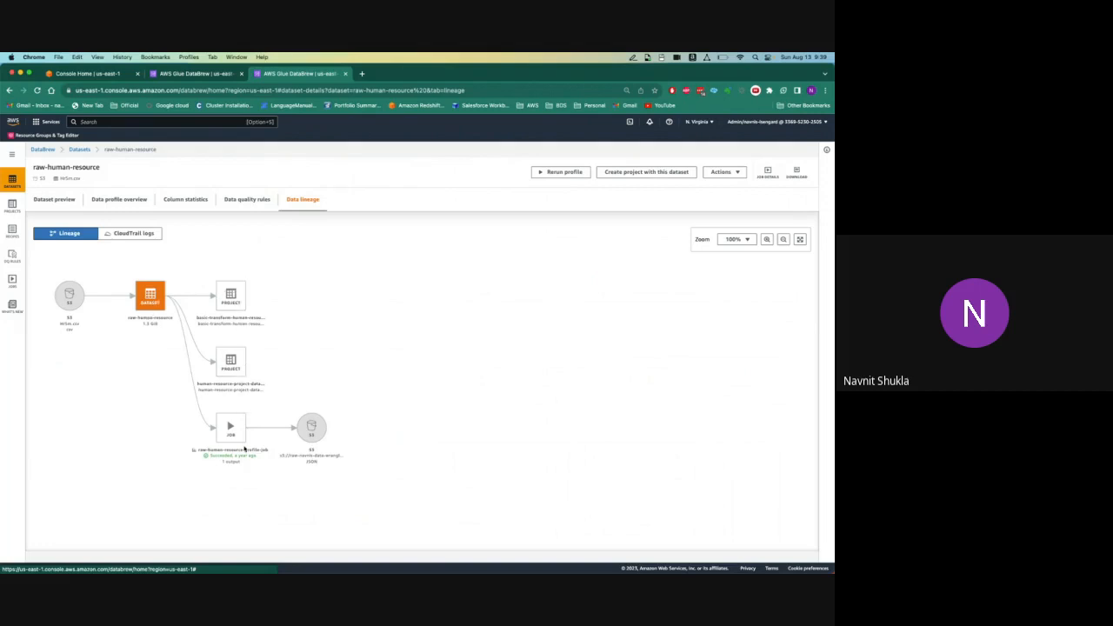
pyautogui.click(239, 305)
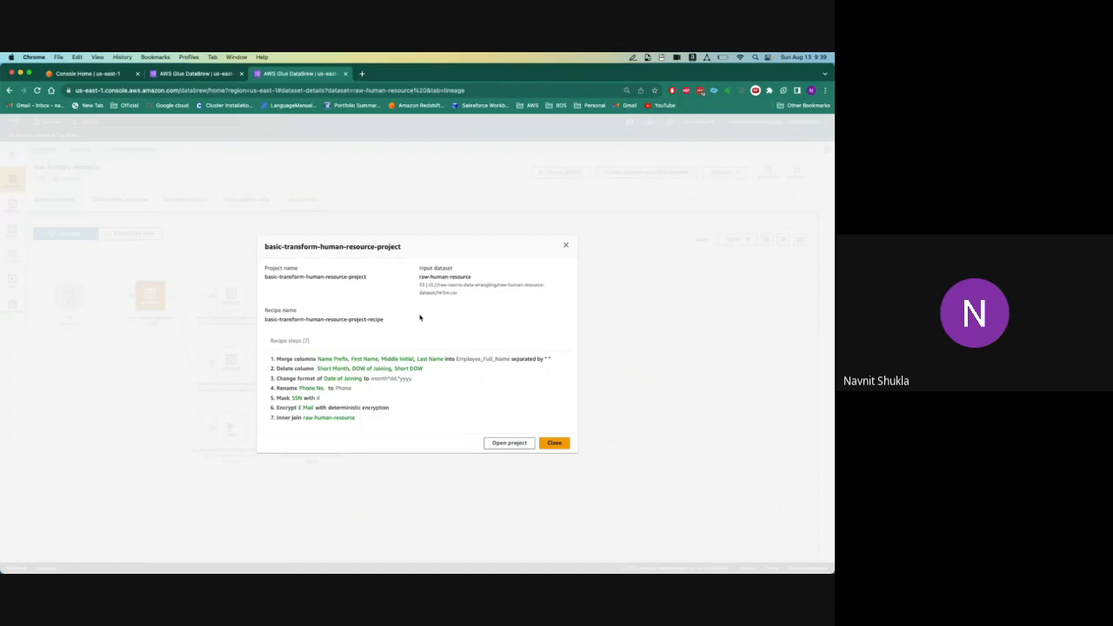
pyautogui.click(566, 244)
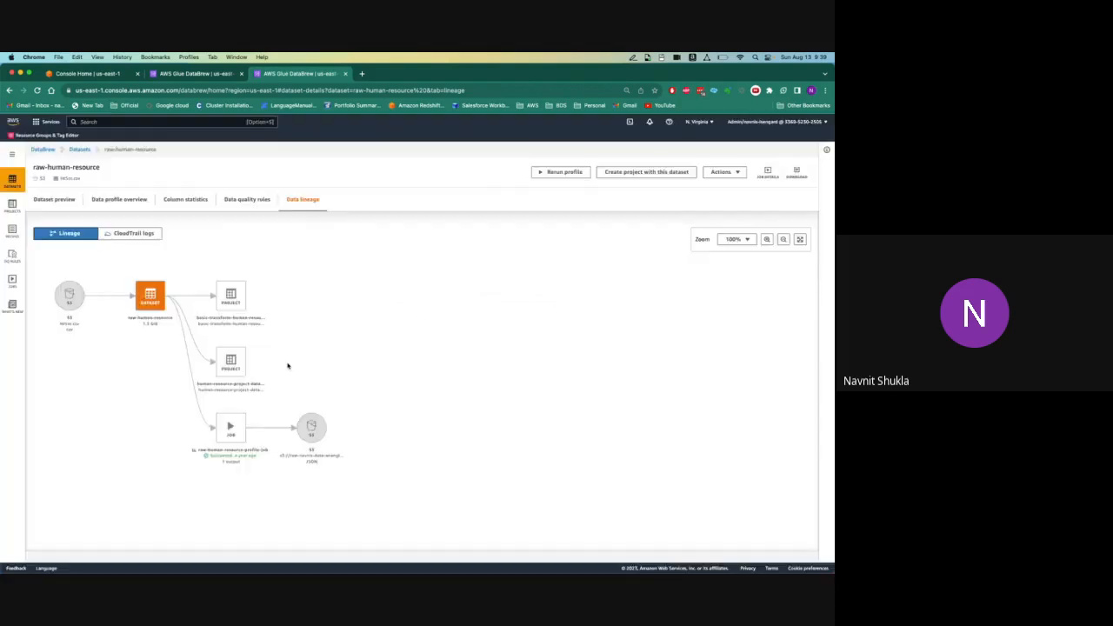
pyautogui.click(239, 366)
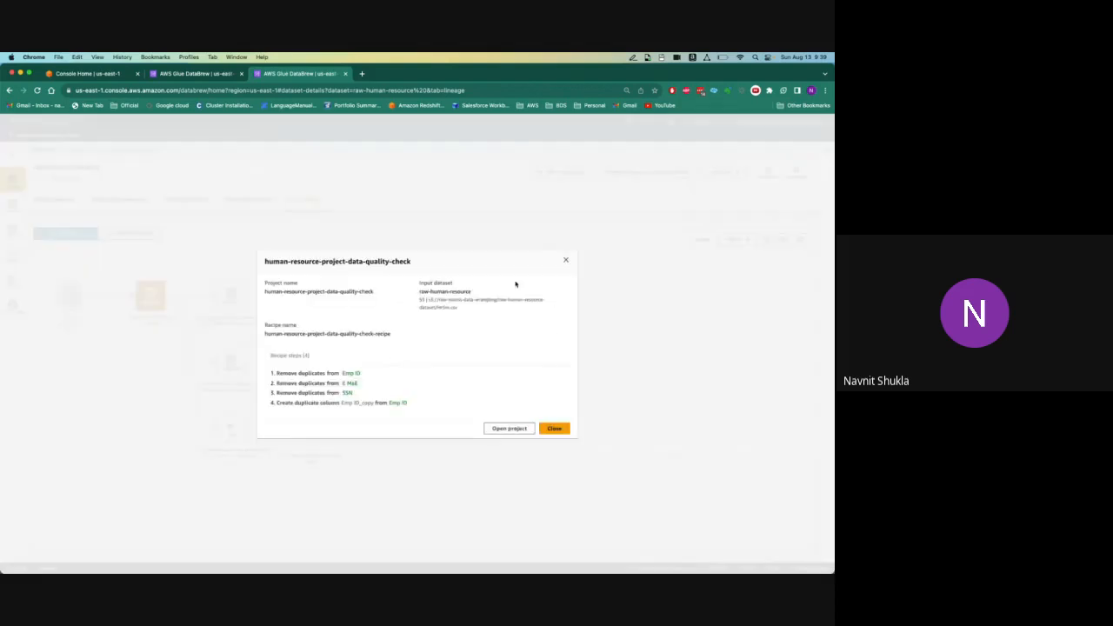
pyautogui.click(565, 260)
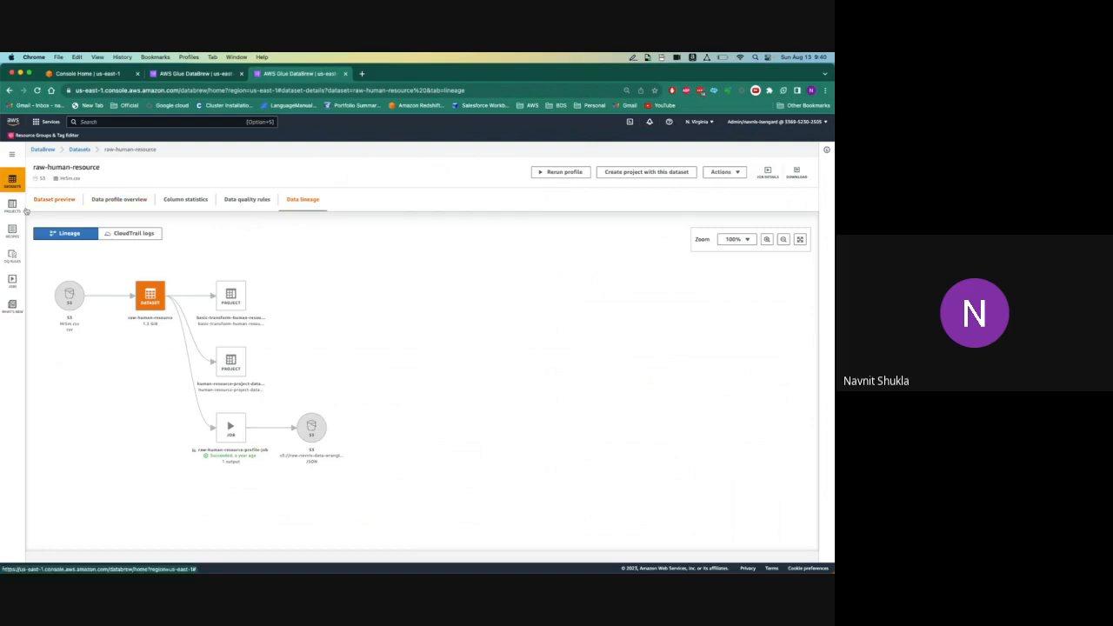
# Start a new project from the raw-human-resource dataset and name it demo-hr5m-project.
pyautogui.click(14, 182)
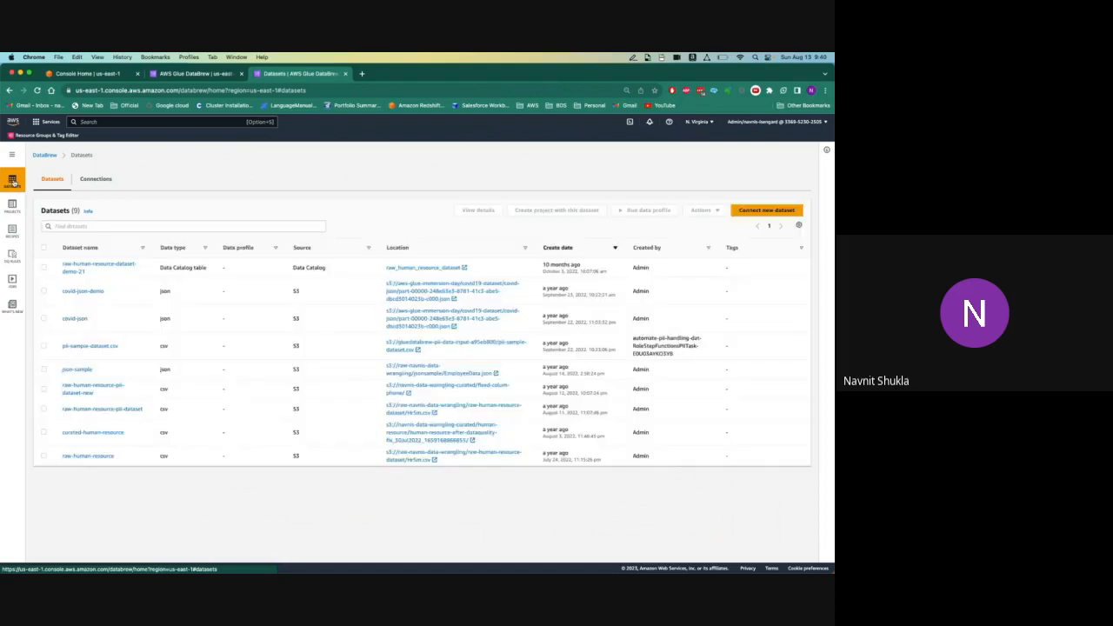
pyautogui.click(43, 456)
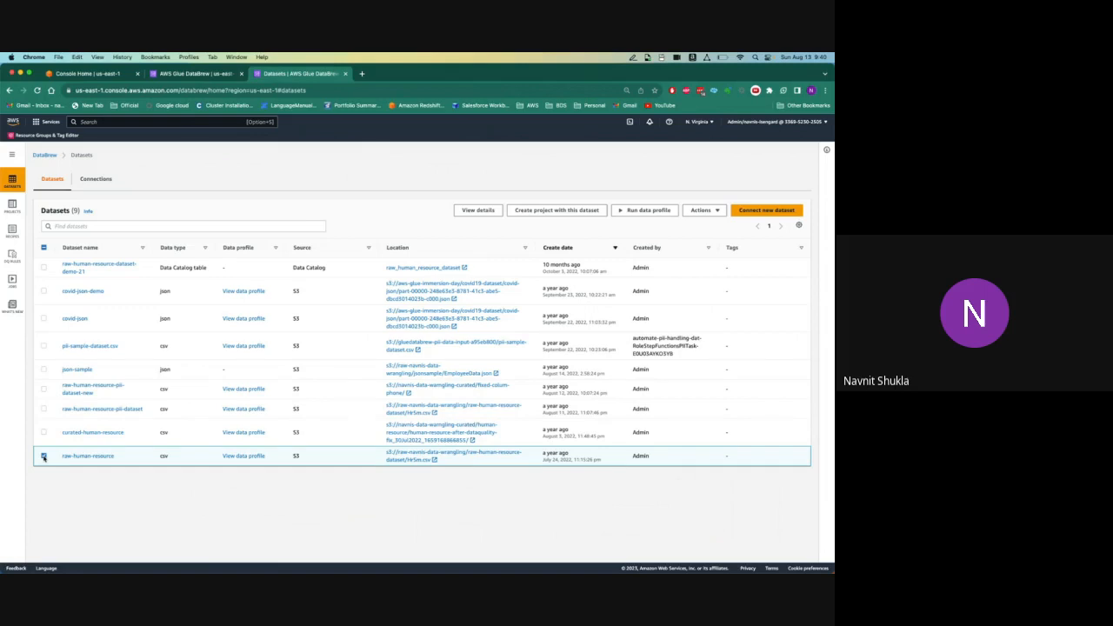
pyautogui.click(550, 211)
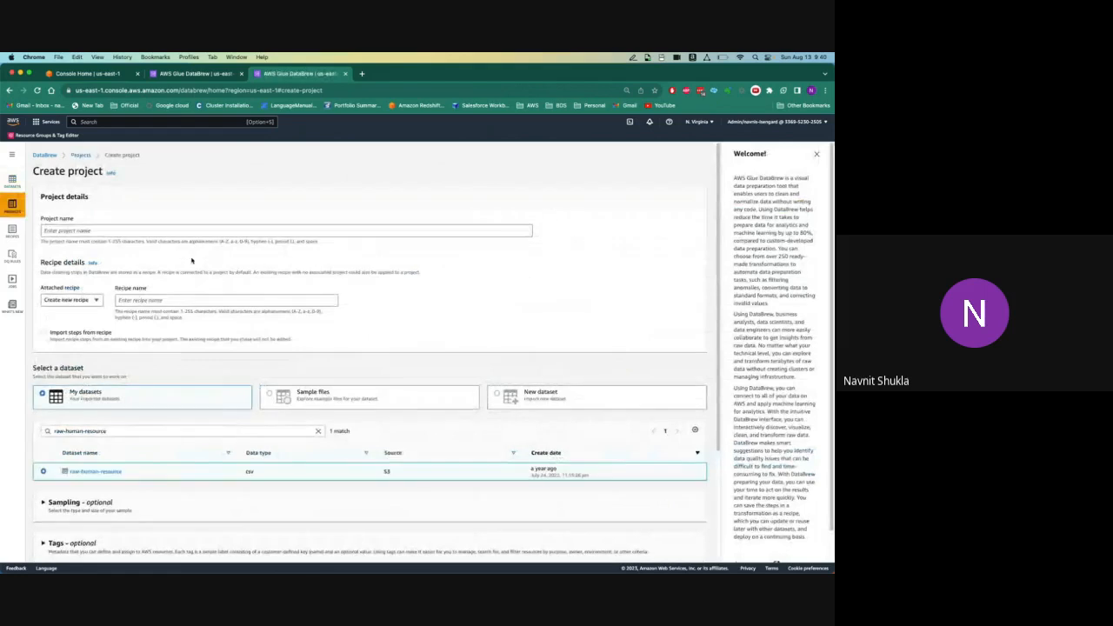
pyautogui.click(191, 229)
pyautogui.write('d')
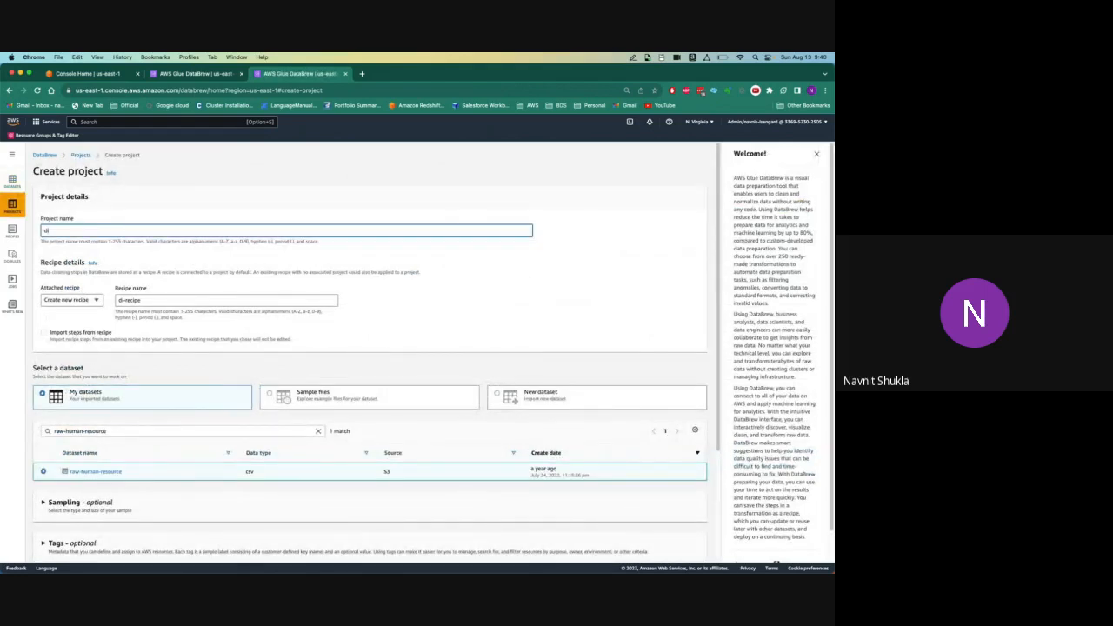
pyautogui.write('i')
pyautogui.press('BackSpace')
pyautogui.press('BackSpace')
pyautogui.write('d')
pyautogui.click(391, 270)
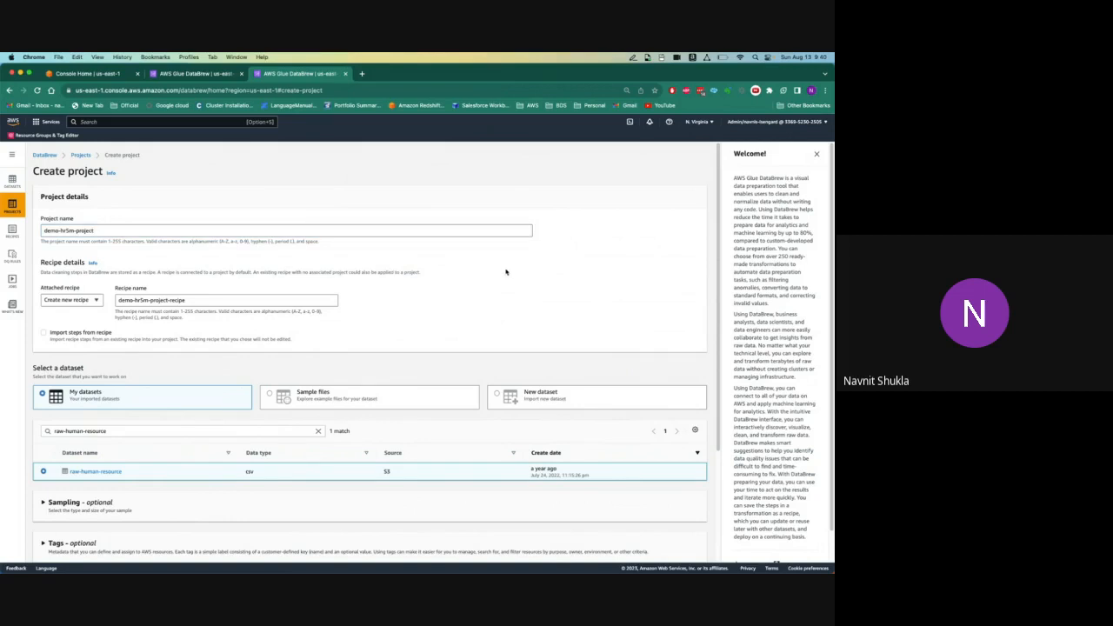
# Assign the AWSGlueDataBrewServiceRole-glueworkshop role and create the project.
pyautogui.moveTo(723, 263); pyautogui.dragTo(750, 415)
pyautogui.click(466, 485)
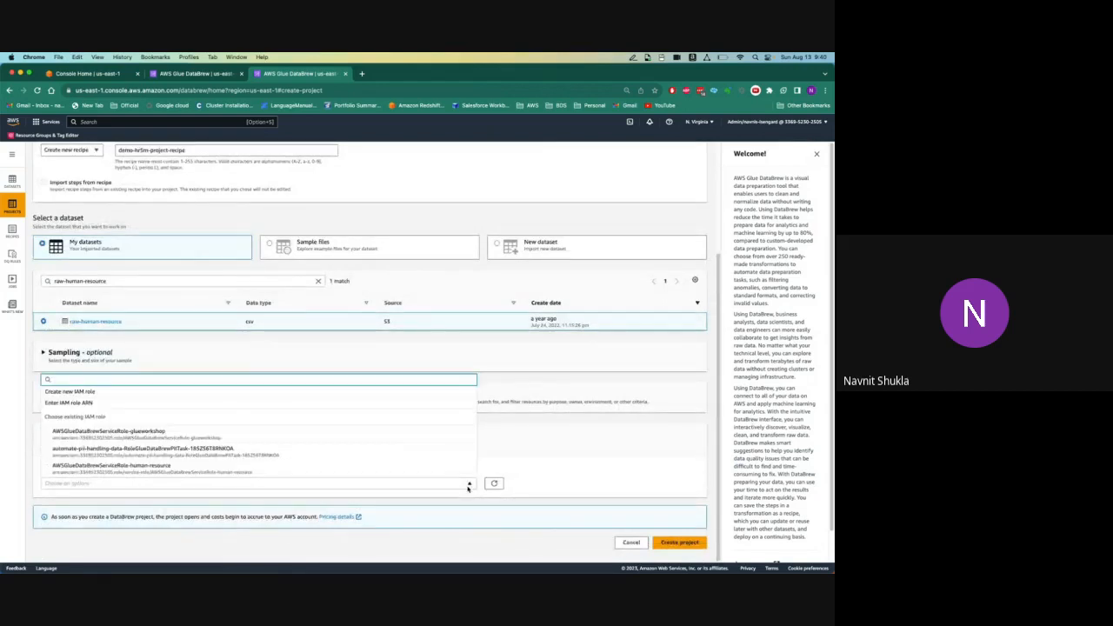
pyautogui.click(400, 435)
pyautogui.click(677, 543)
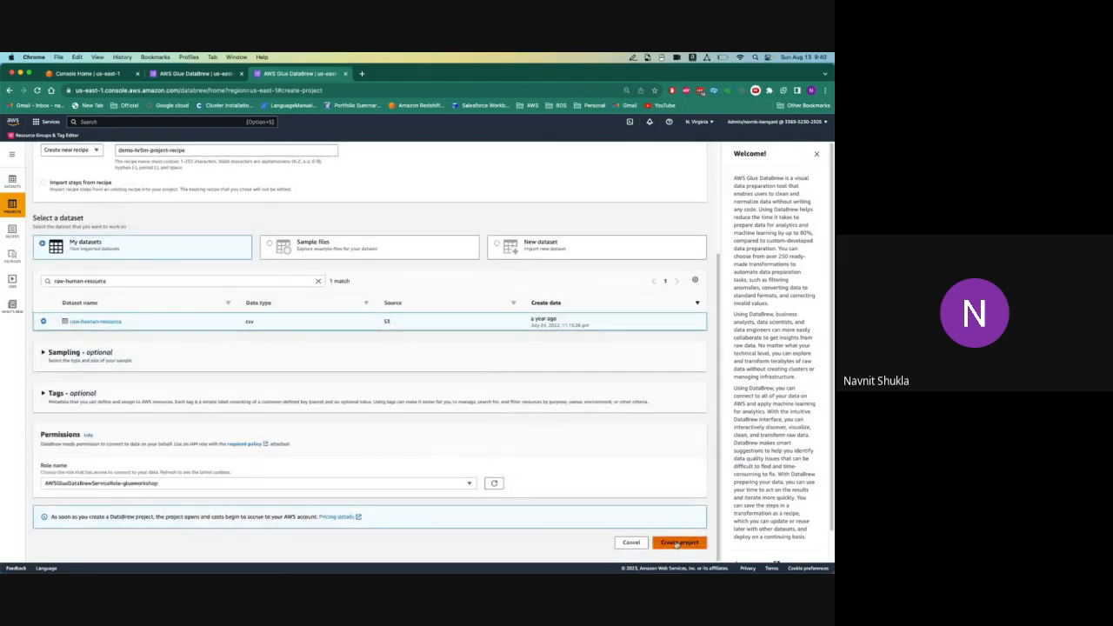
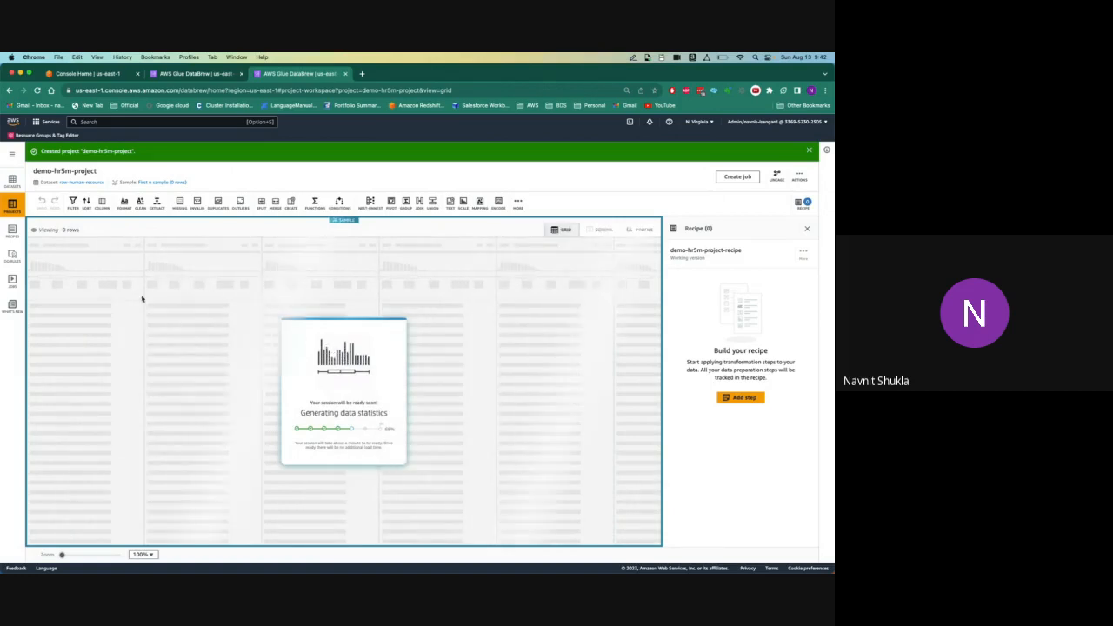
# Check the pending Hr5m.csv dataset upload, return to demo-hr5m-project, and look through the sample's columns and the available column operations.
pyautogui.click(177, 75)
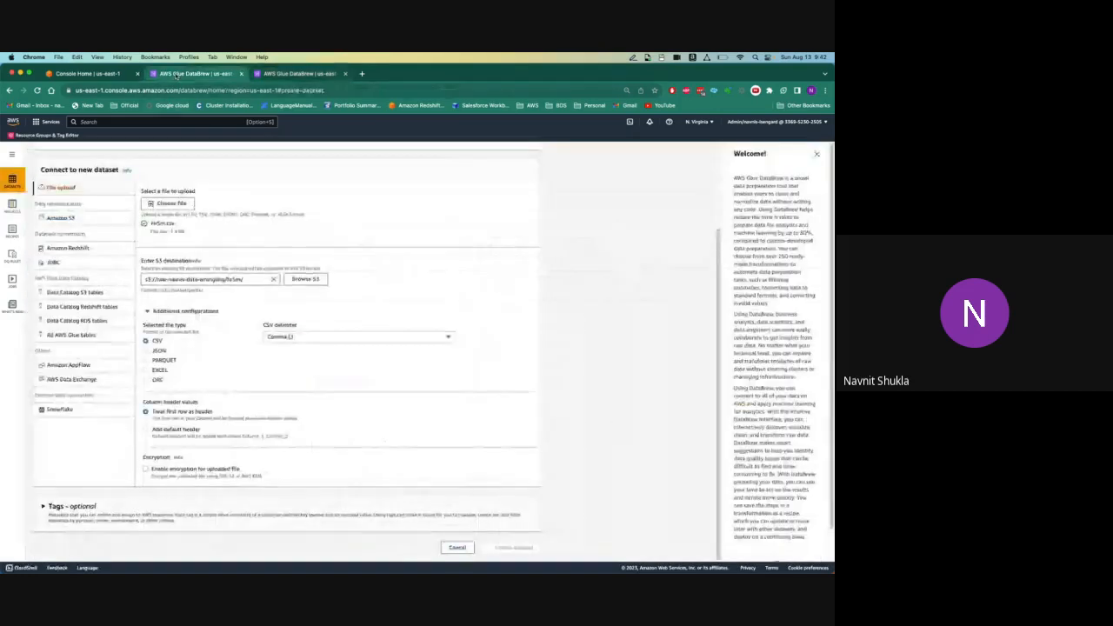
pyautogui.click(316, 74)
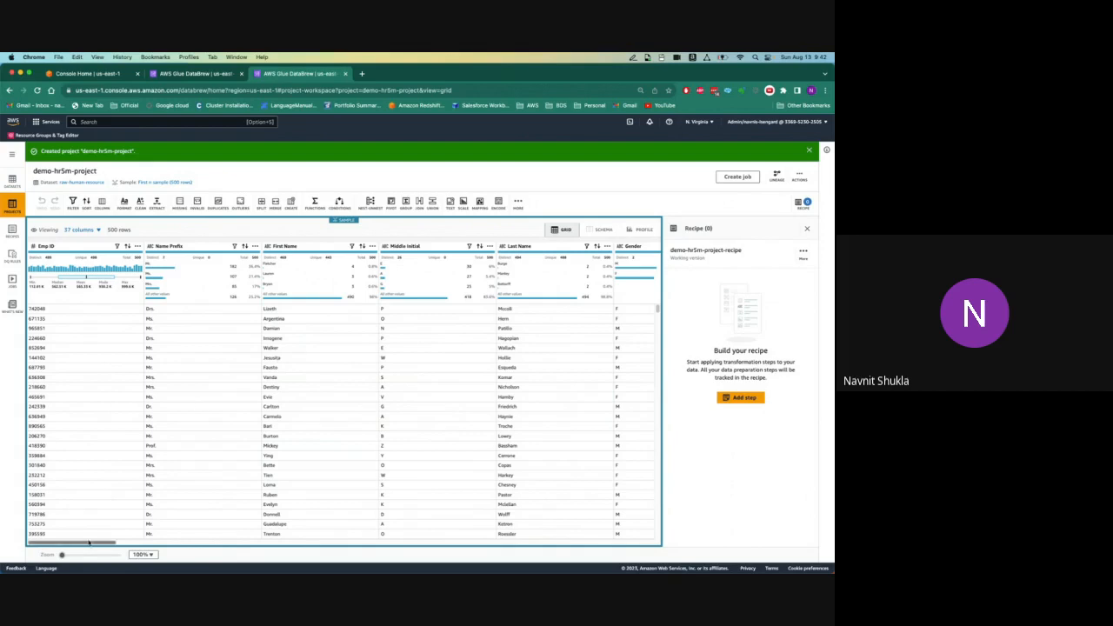
pyautogui.moveTo(89, 543); pyautogui.dragTo(111, 542)
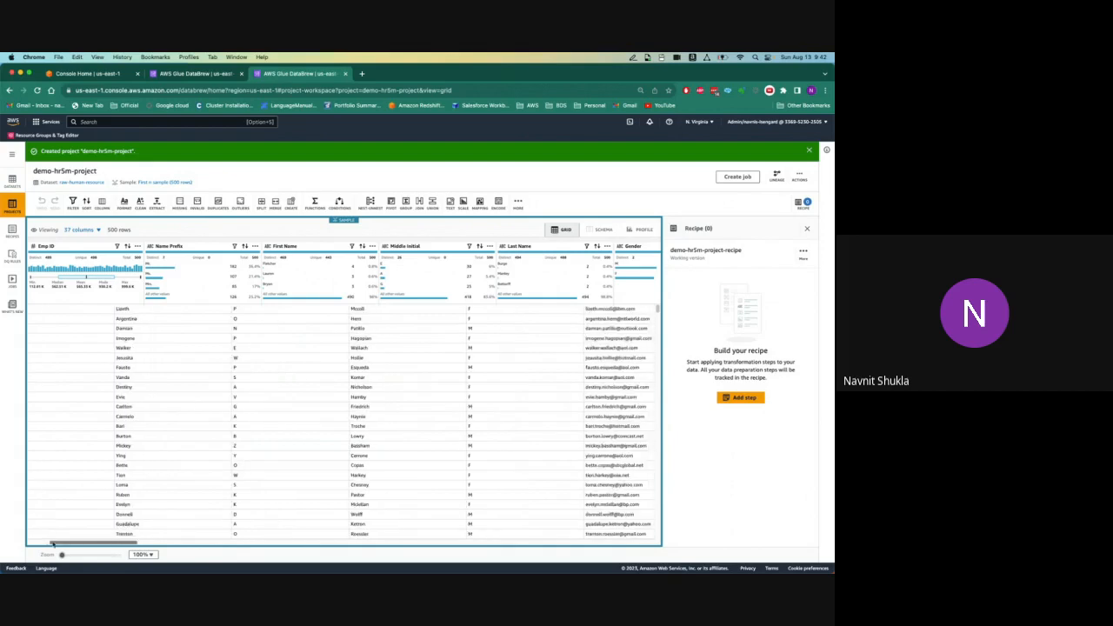
pyautogui.moveTo(31, 542); pyautogui.dragTo(24, 542)
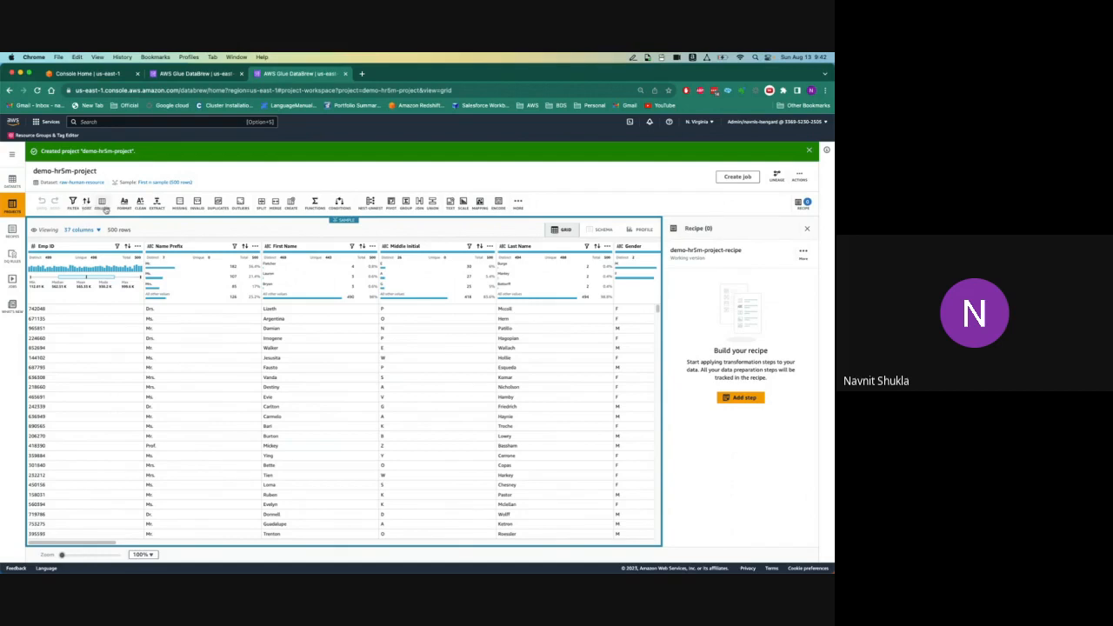
pyautogui.click(103, 204)
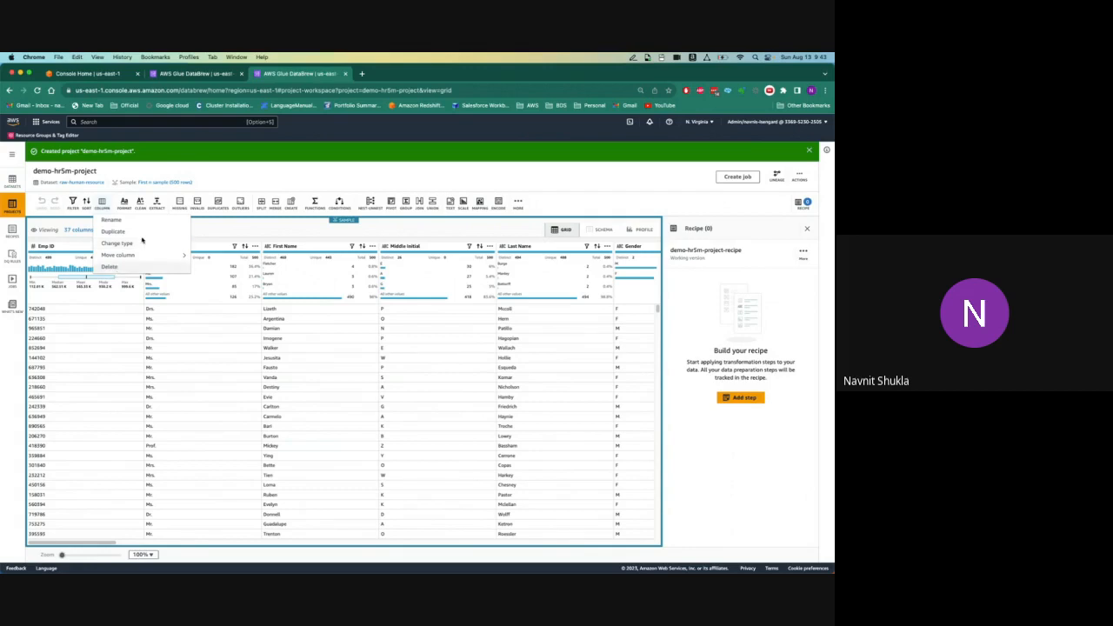
# Format the Name Prefix column to uppercase for all rows and apply it as a recipe step.
pyautogui.click(124, 204)
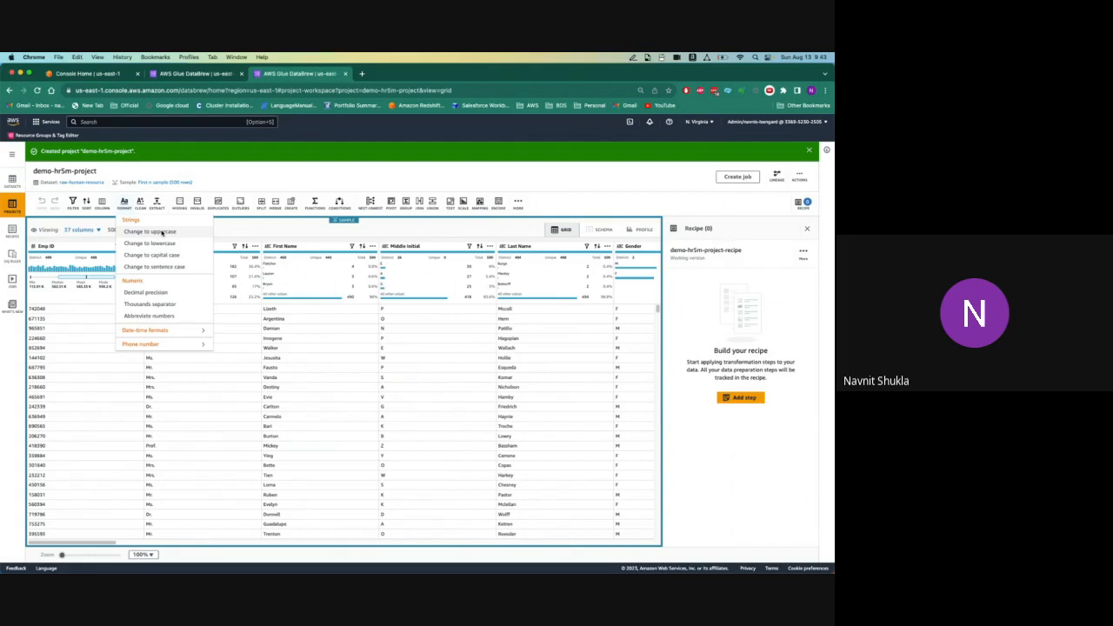
pyautogui.click(162, 232)
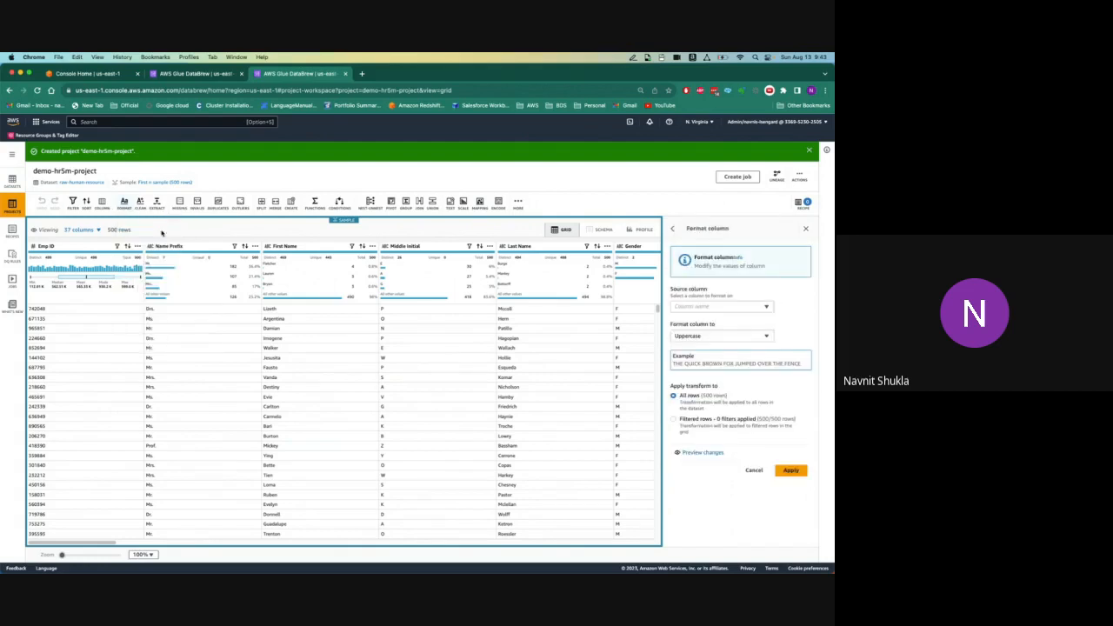
pyautogui.click(714, 308)
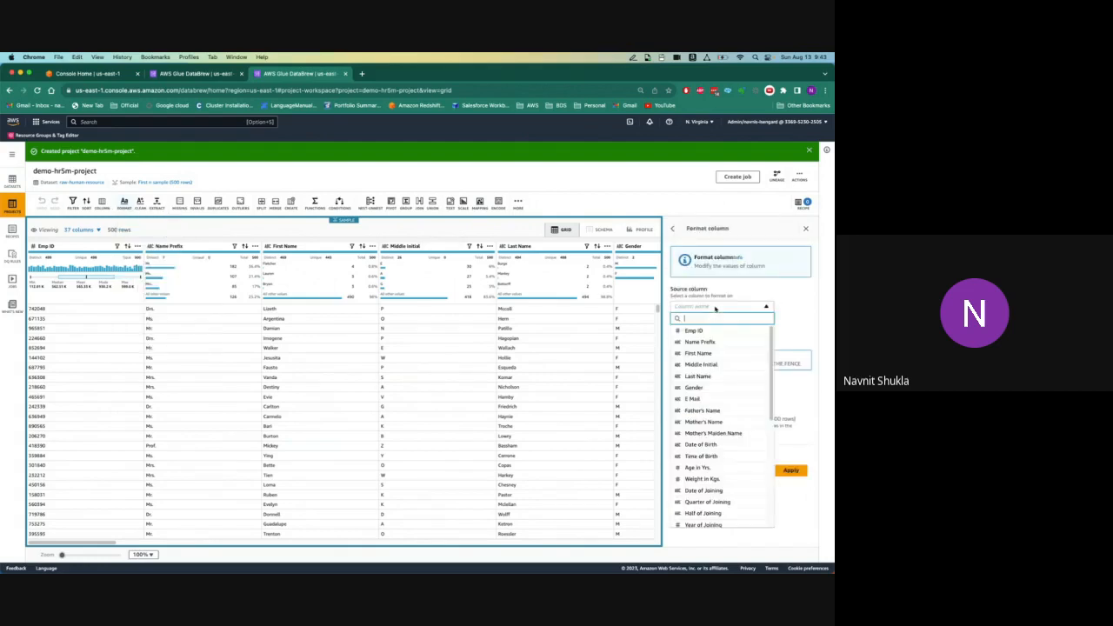
pyautogui.click(727, 345)
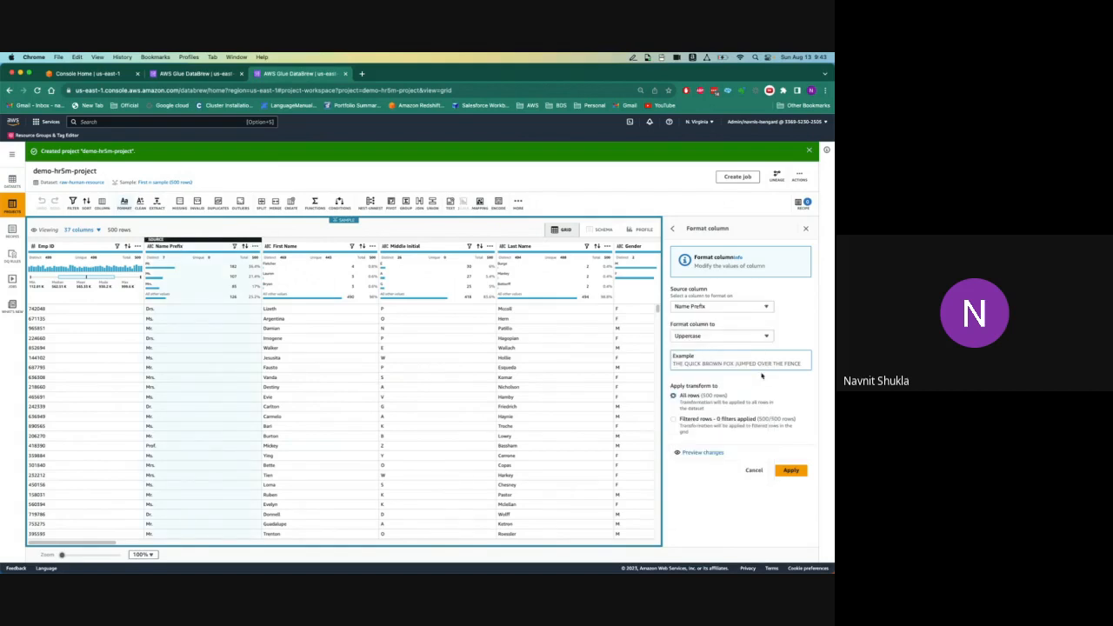
pyautogui.click(794, 473)
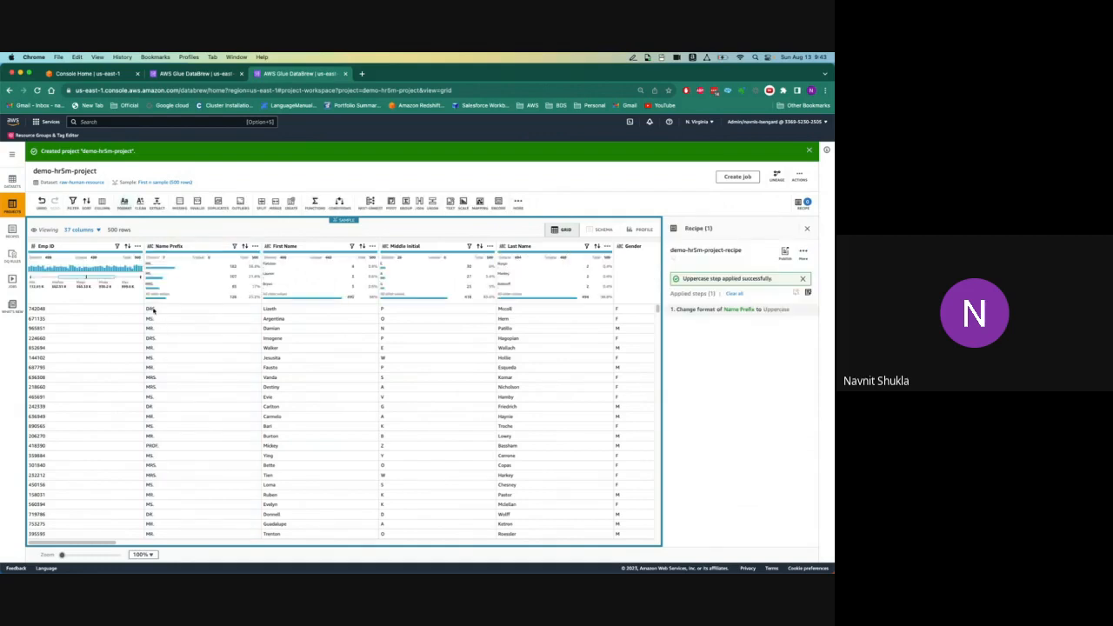
# Review the transformations for cleaning and extracting values and for handling missing values, invalid values, duplicates and outliers.
pyautogui.click(144, 209)
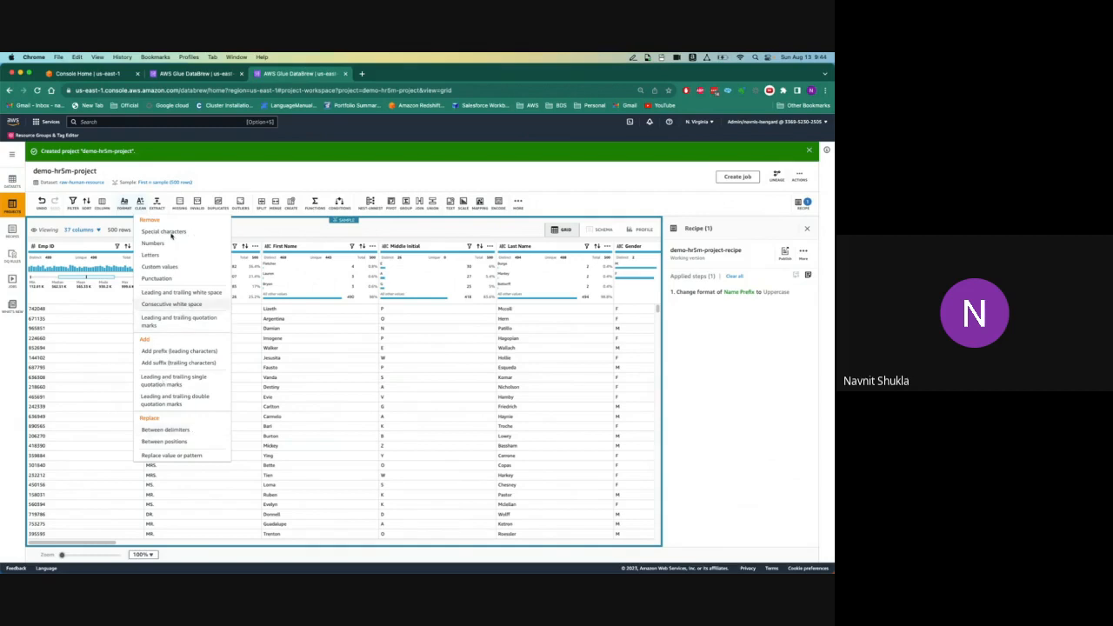
pyautogui.click(226, 173)
pyautogui.click(158, 205)
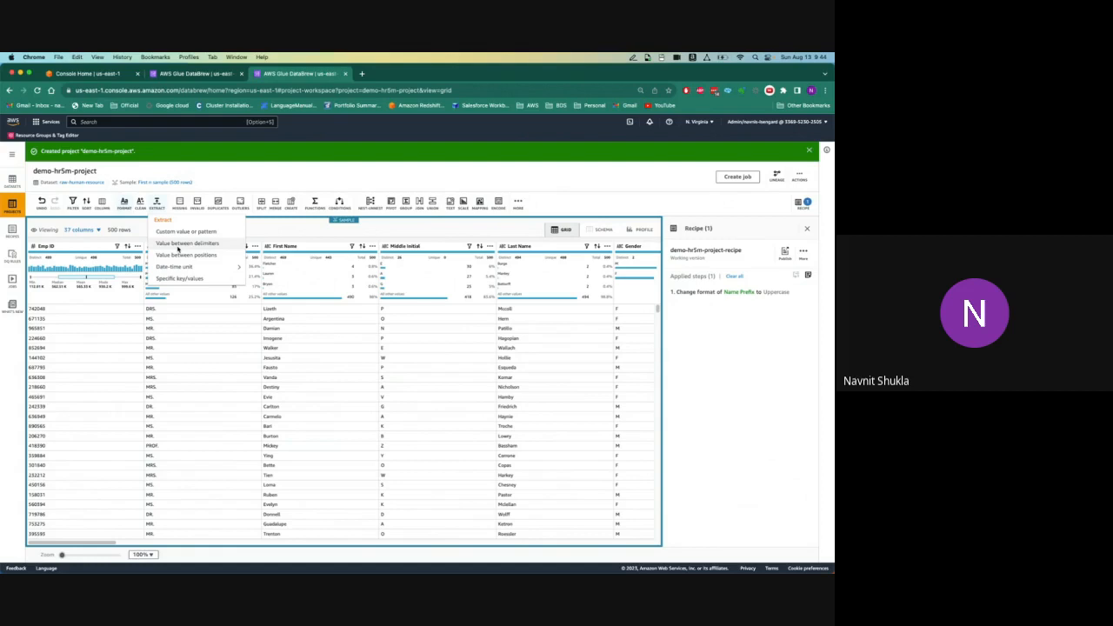
pyautogui.moveTo(196, 267)
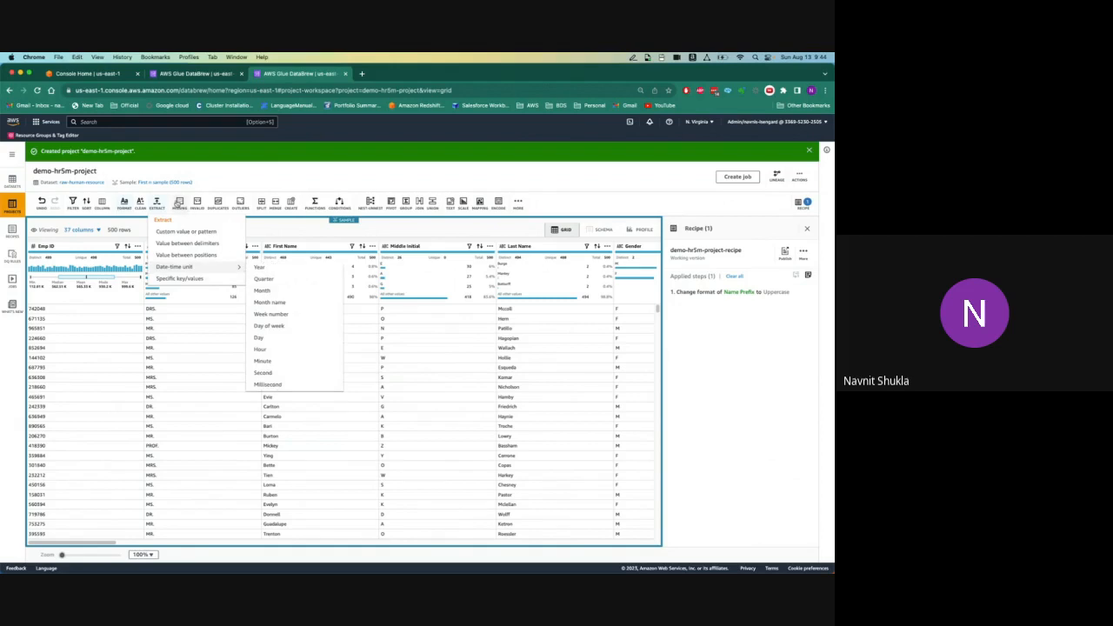
pyautogui.click(178, 203)
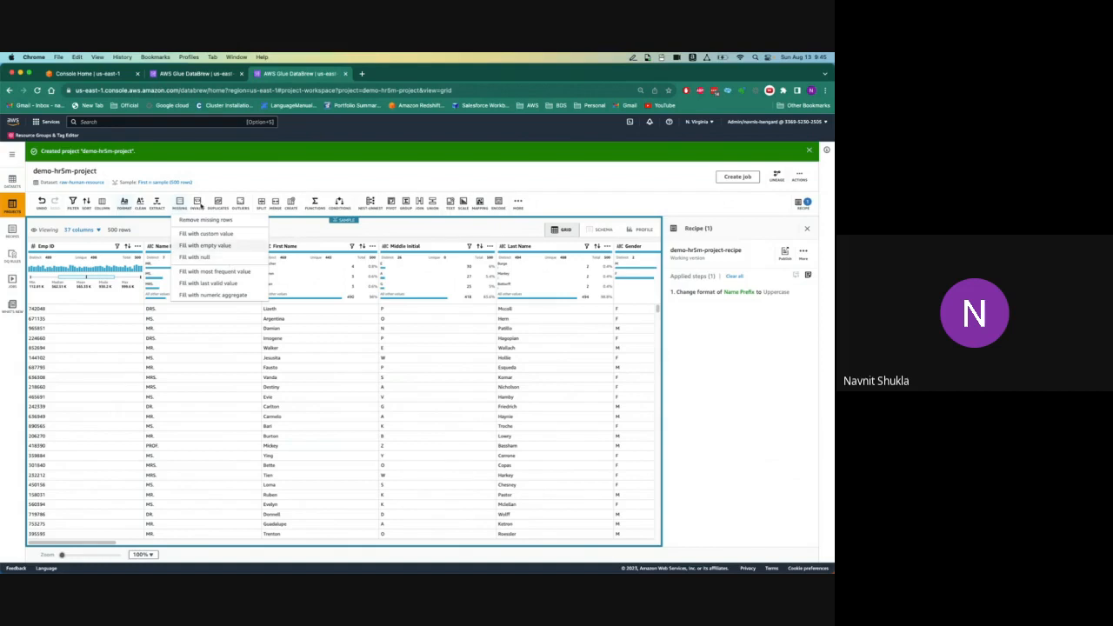
pyautogui.click(197, 205)
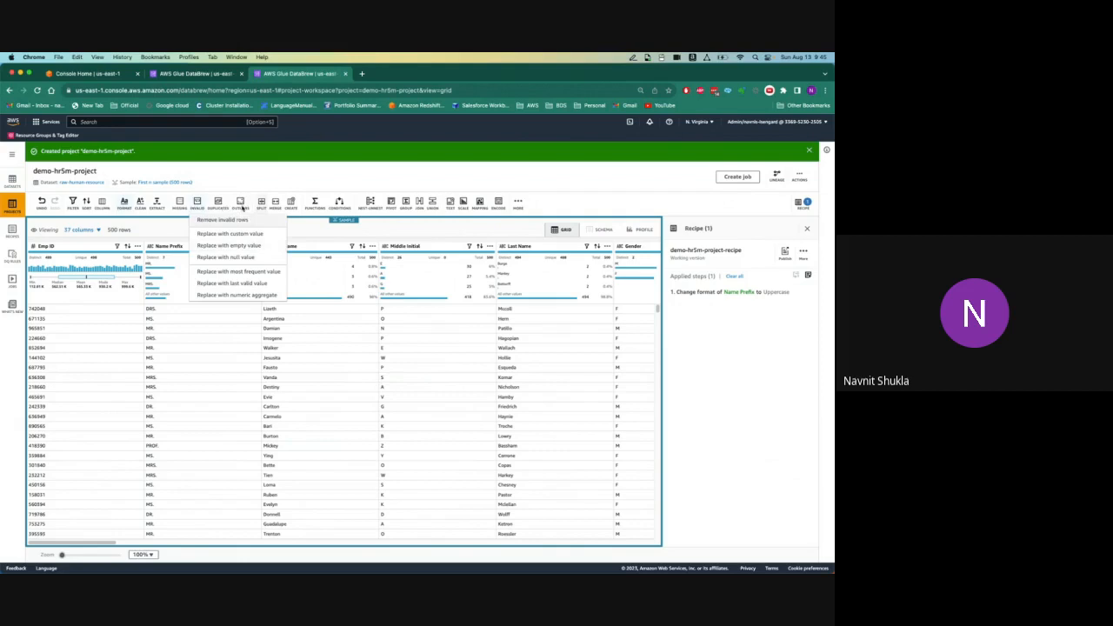
pyautogui.click(220, 208)
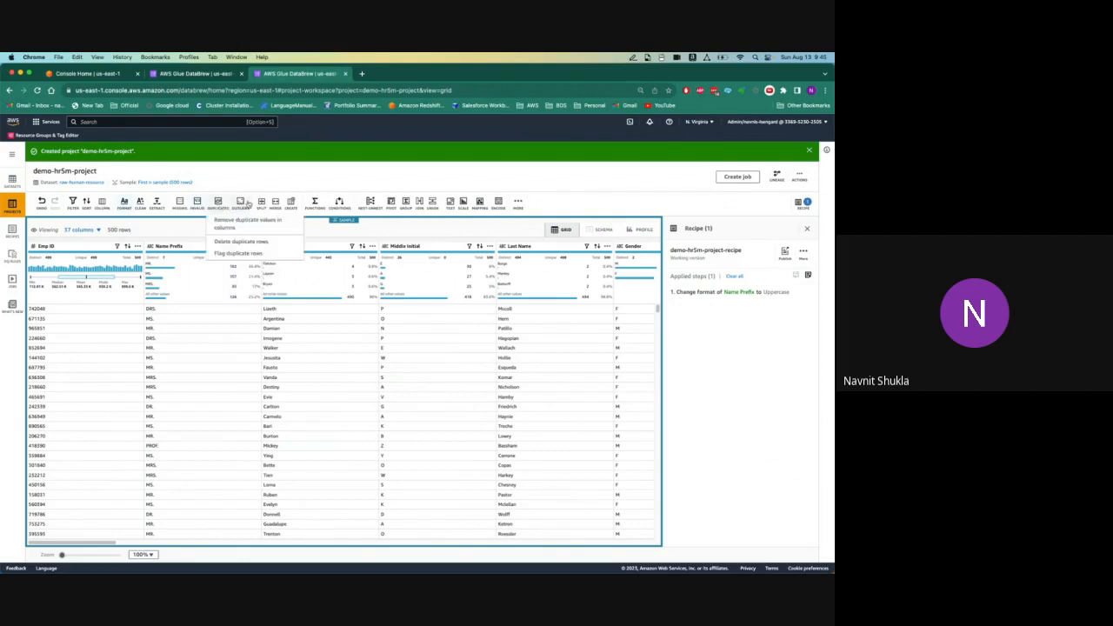
pyautogui.click(242, 207)
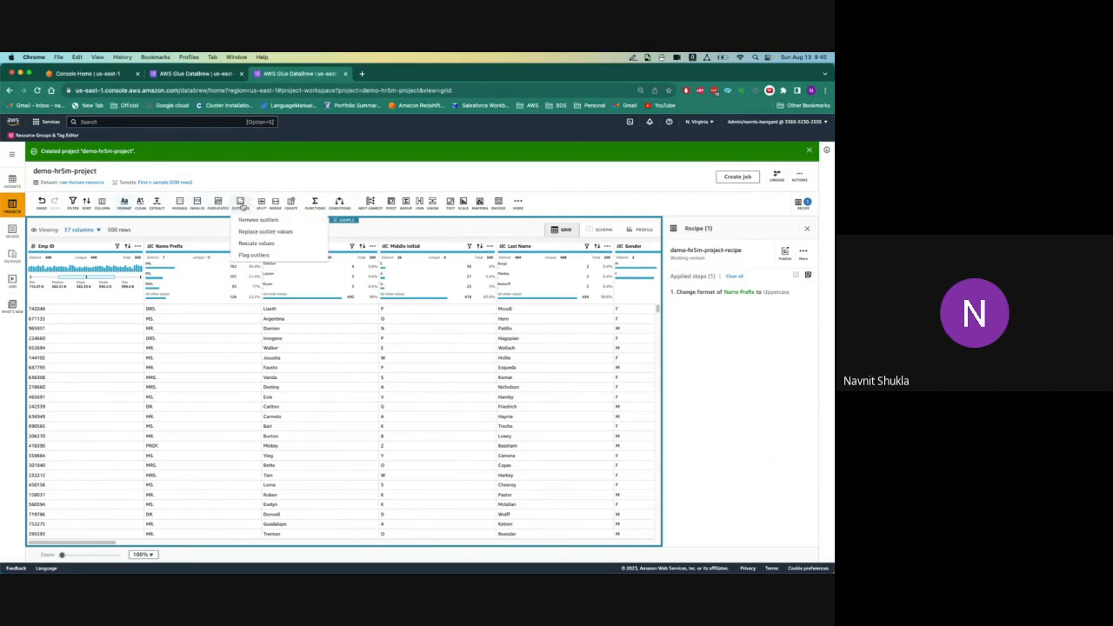
# Review the options for splitting, merging and creating columns, and look through the math and aggregate functions.
pyautogui.click(261, 204)
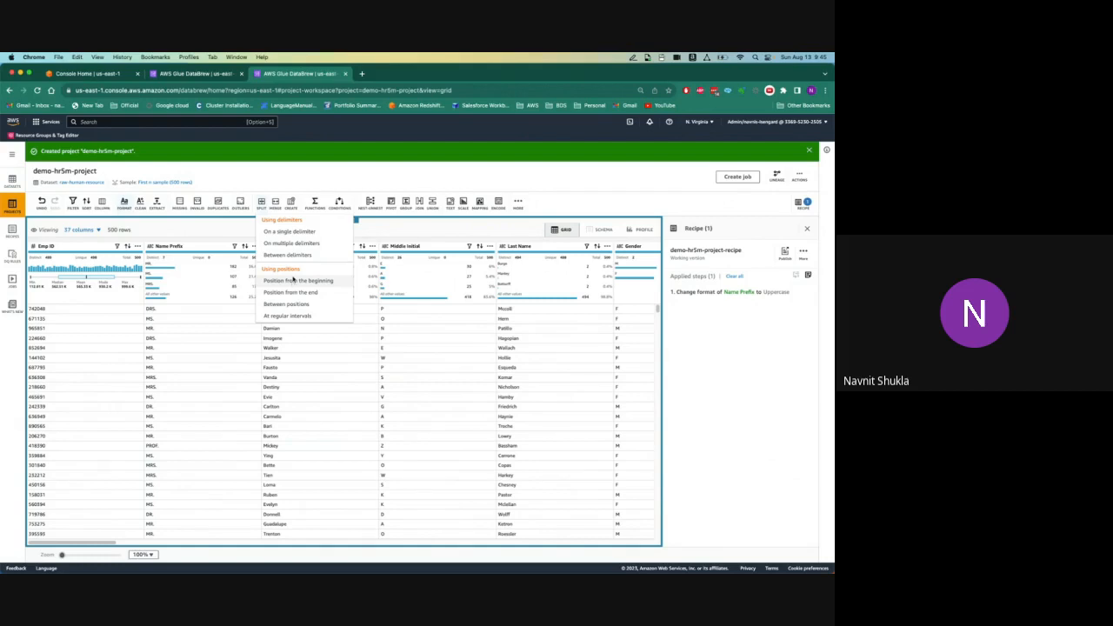
pyautogui.click(275, 205)
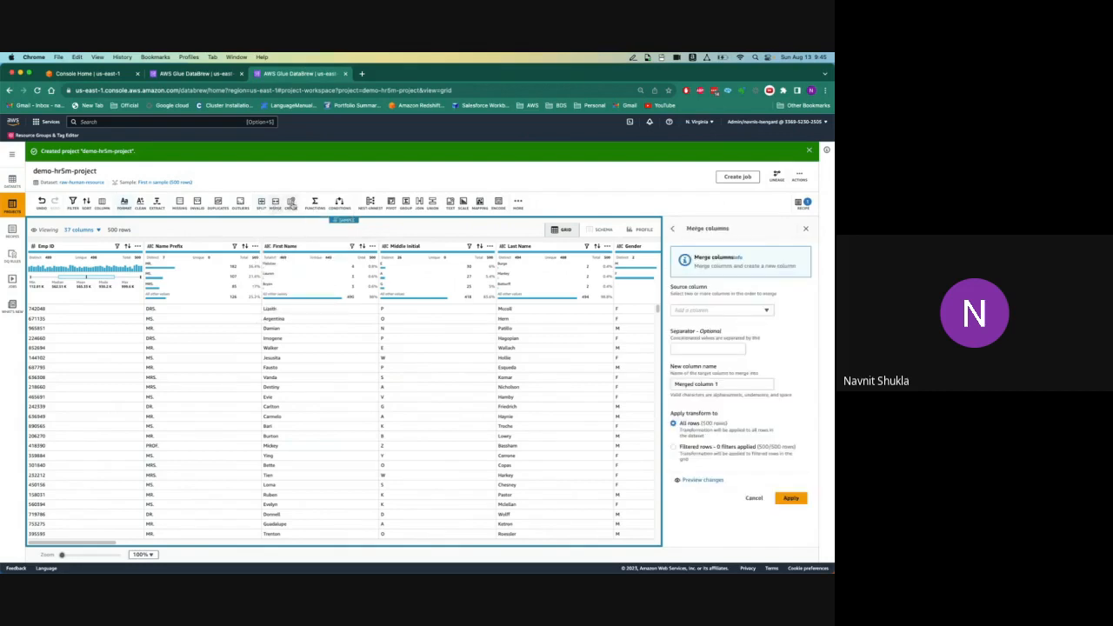
pyautogui.click(291, 205)
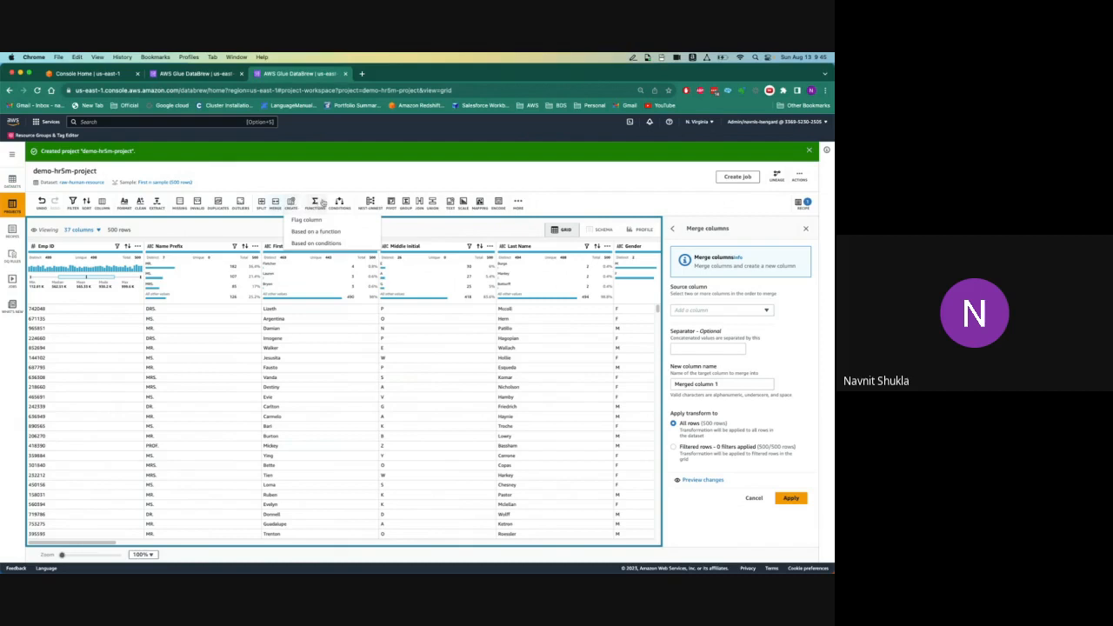
pyautogui.click(315, 205)
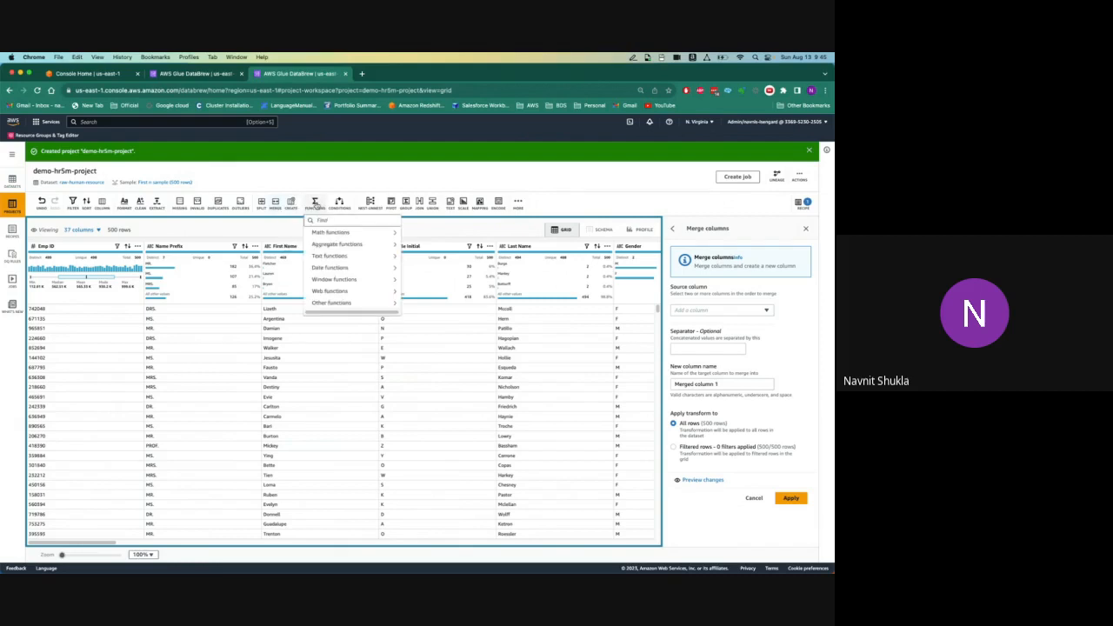
pyautogui.moveTo(351, 233)
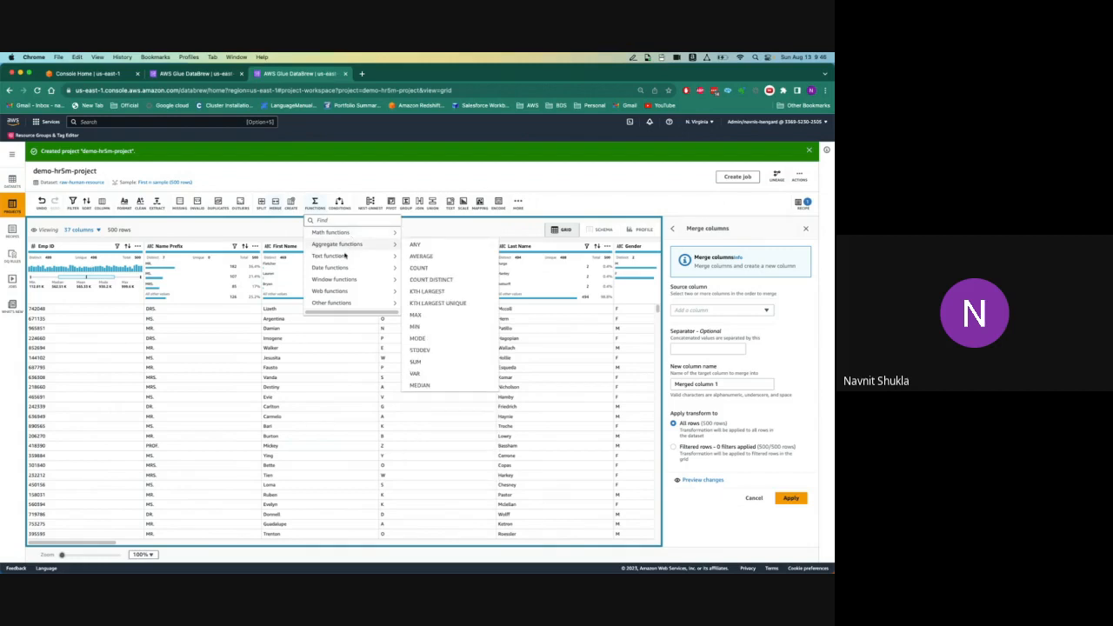
pyautogui.moveTo(343, 258)
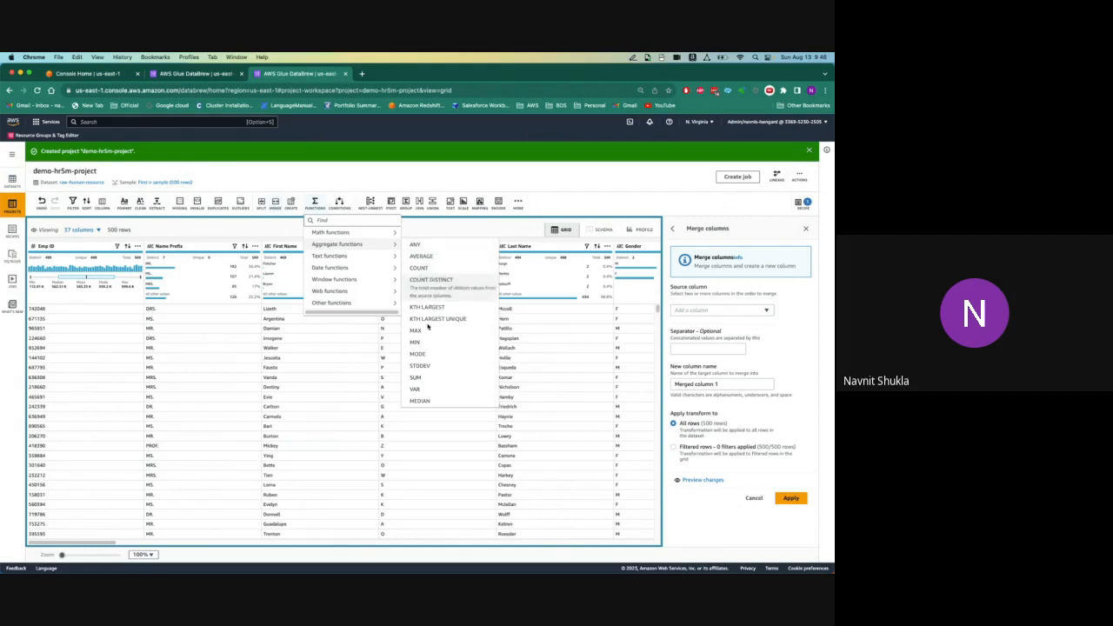
# Review the condition, nesting and pivot transformations, and check which datasets are available for a join.
pyautogui.click(339, 203)
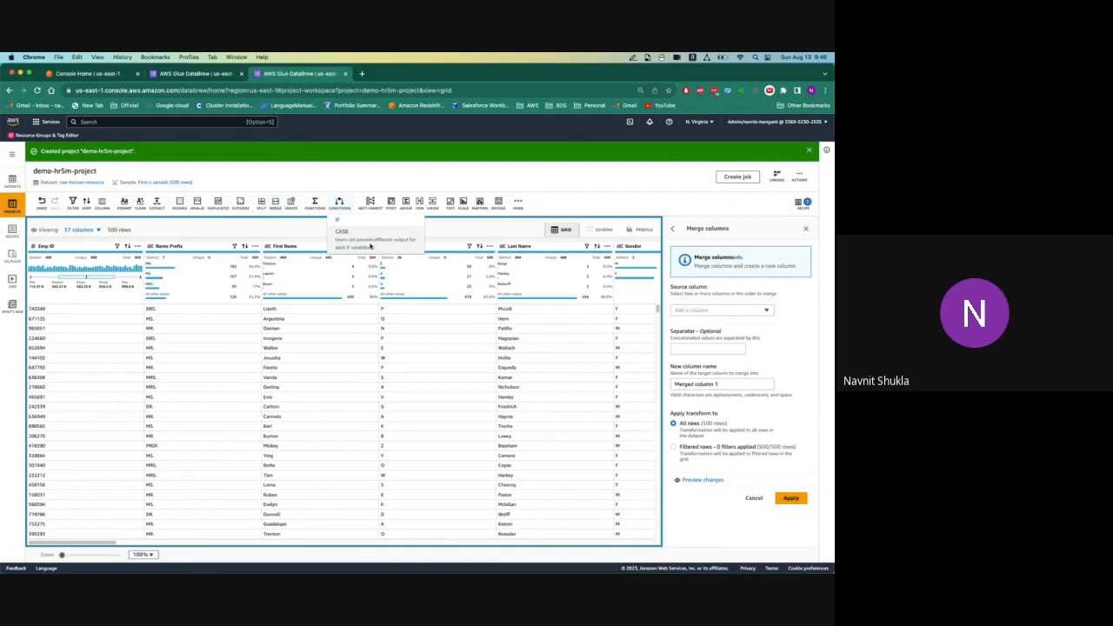
pyautogui.click(370, 203)
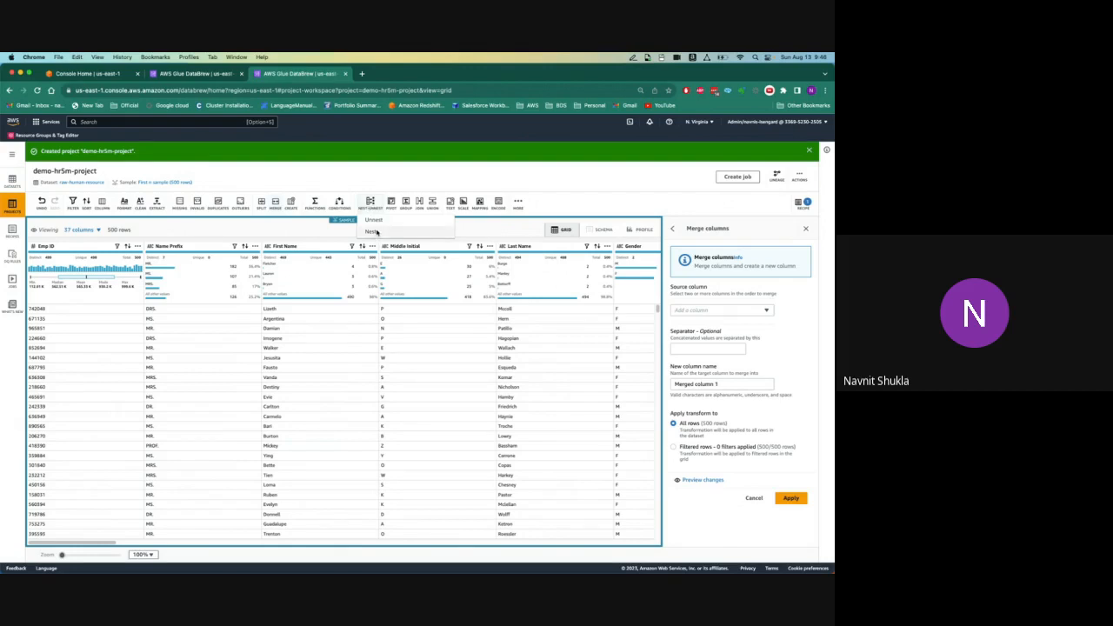
pyautogui.click(393, 207)
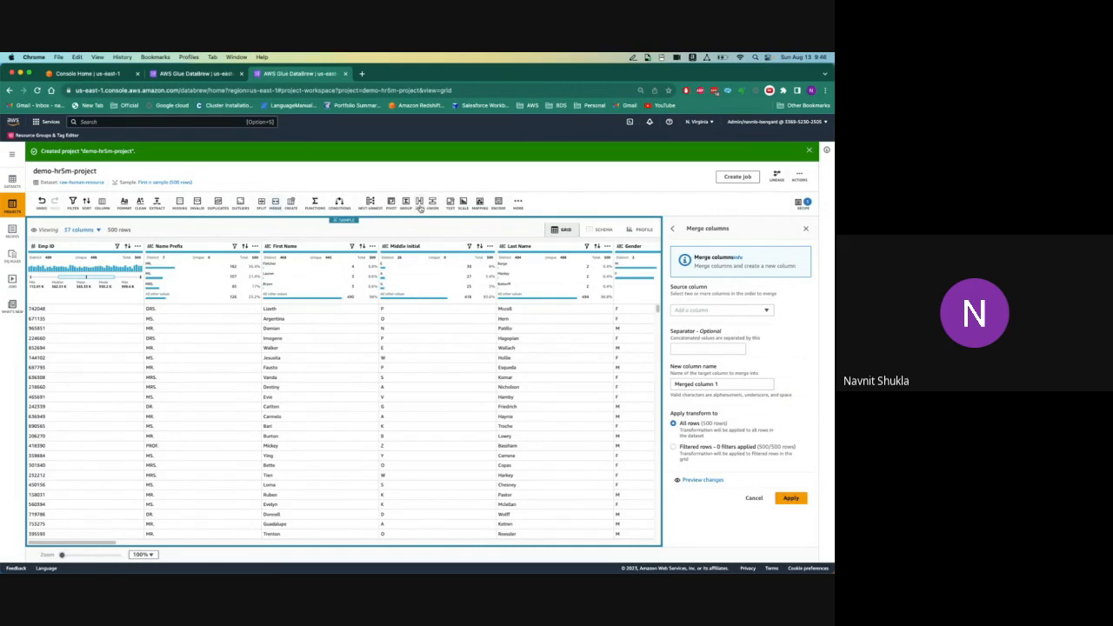
pyautogui.click(420, 209)
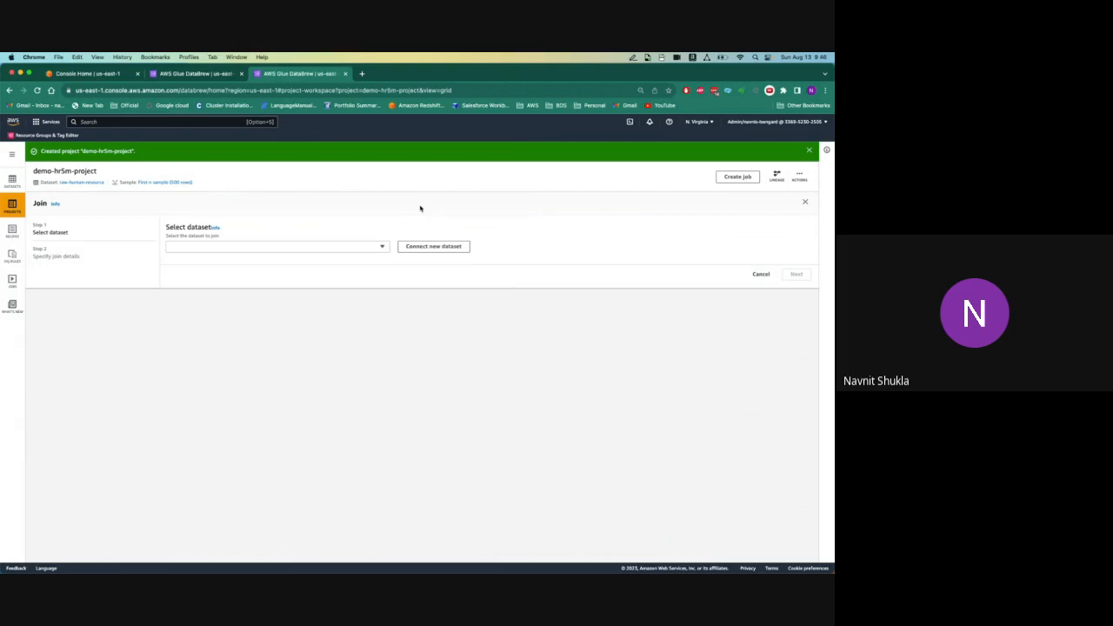
pyautogui.click(368, 248)
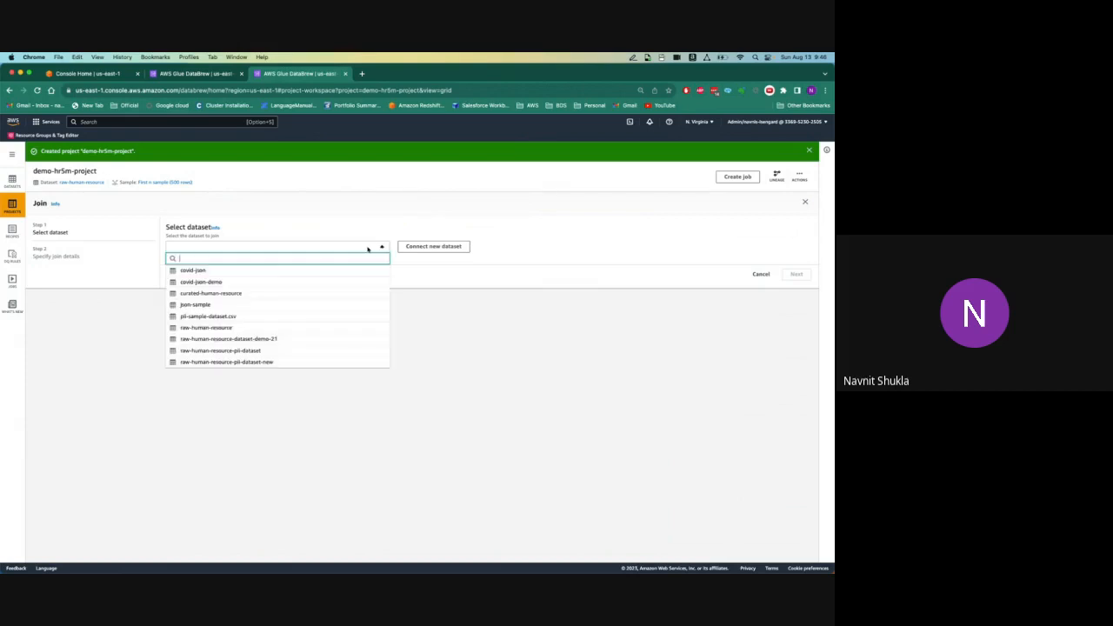
pyautogui.click(326, 326)
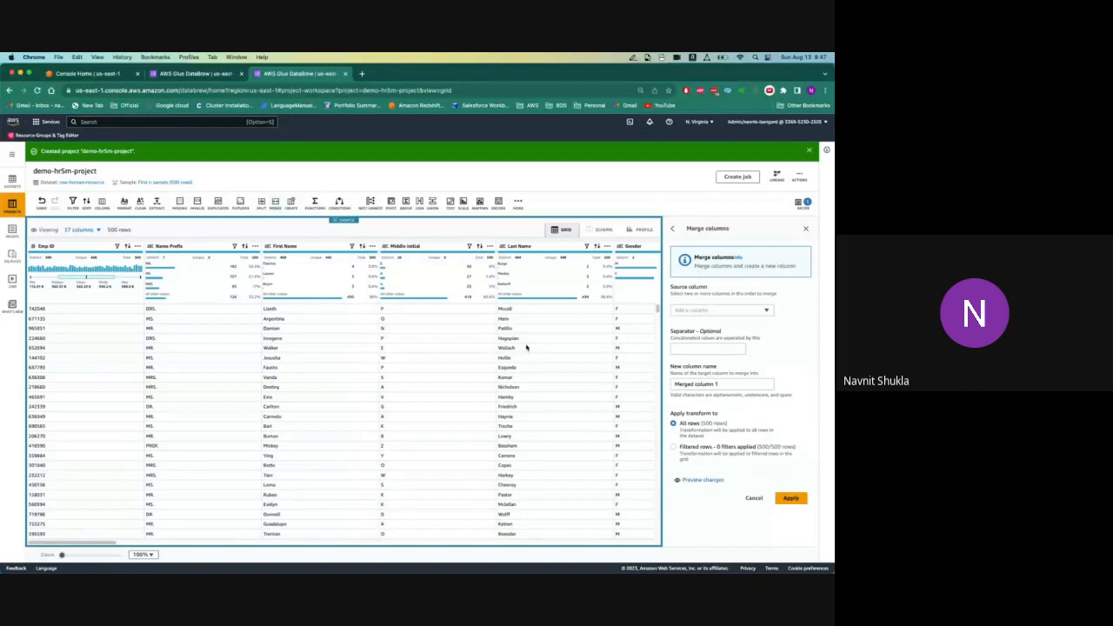
# Choose Name Prefix, First Name, Middle Initial and Last Name, in that order, as the source columns for the merge.
pyautogui.moveTo(111, 541); pyautogui.dragTo(140, 546)
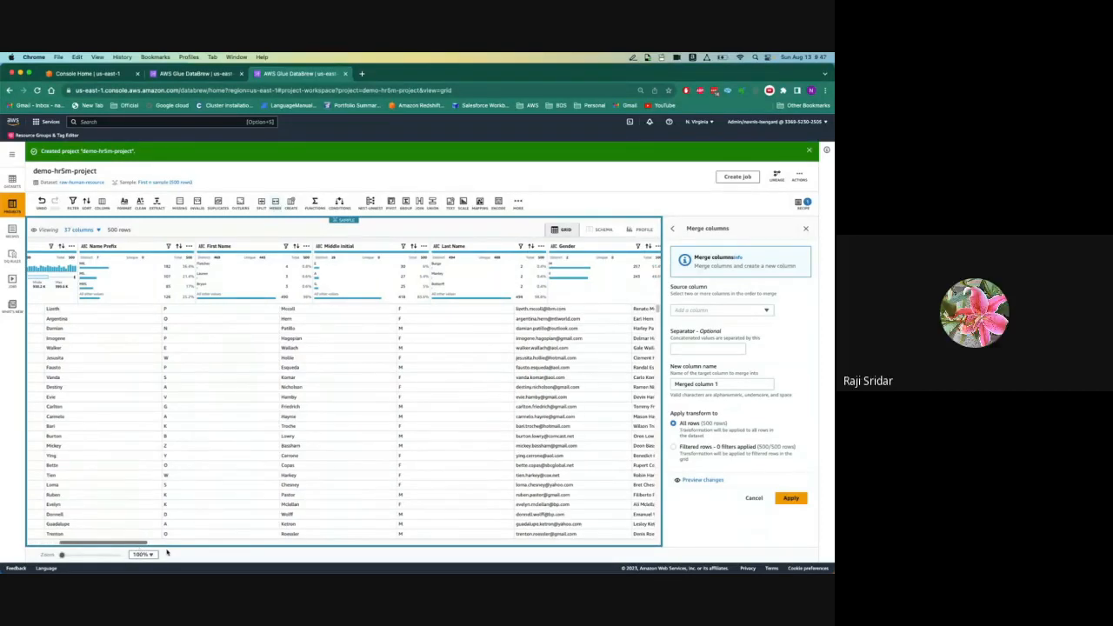
pyautogui.moveTo(140, 546); pyautogui.dragTo(167, 553)
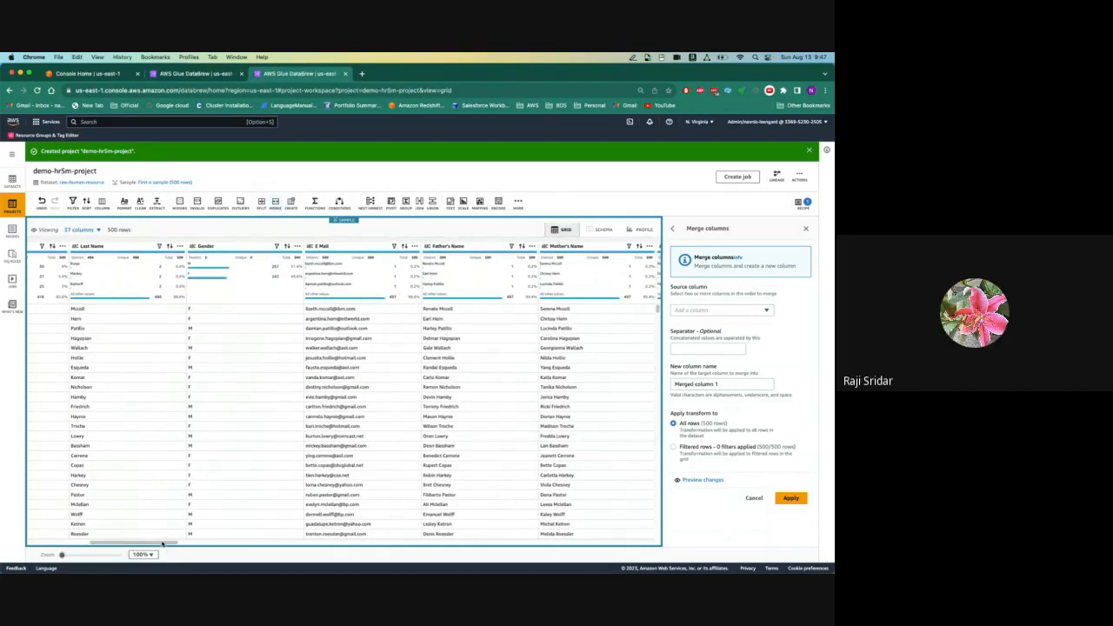
pyautogui.moveTo(162, 544); pyautogui.dragTo(144, 544)
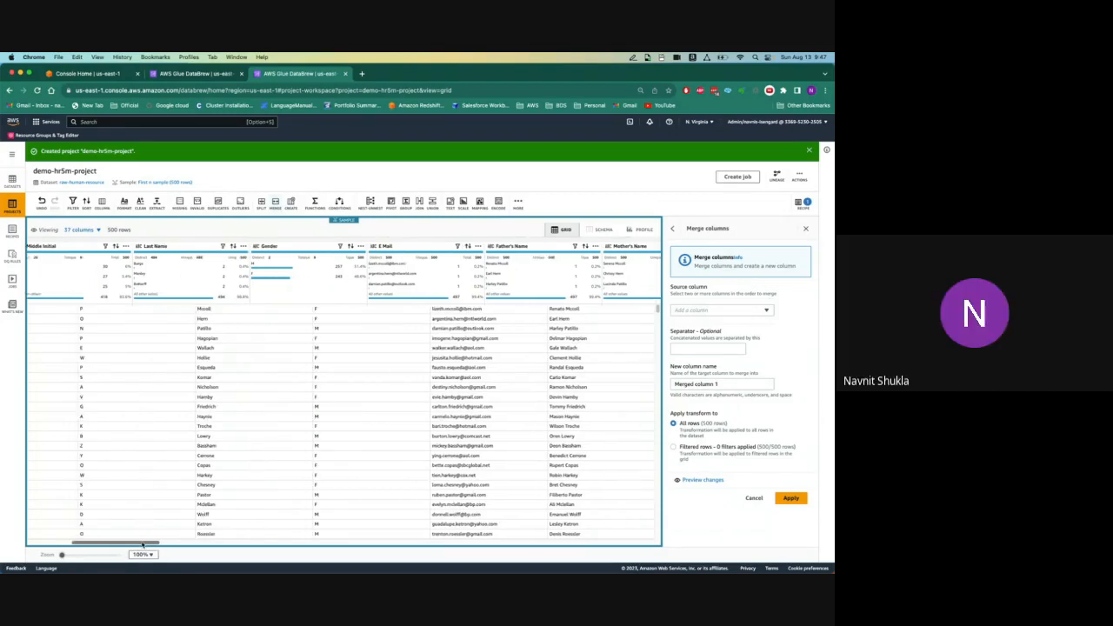
pyautogui.hscroll(-3, 237, 360)
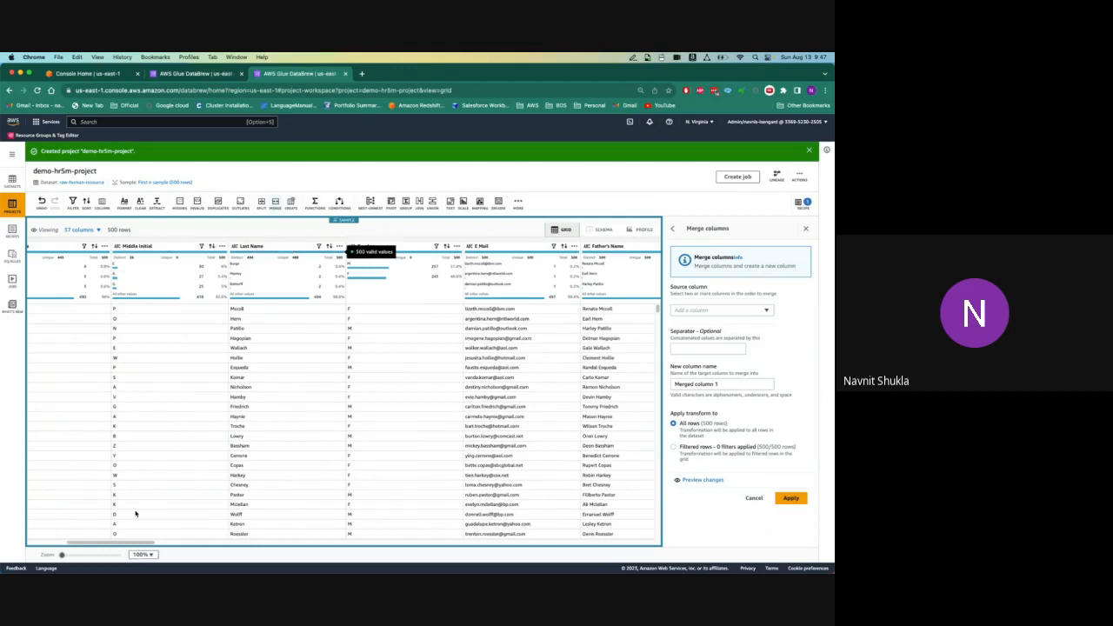
pyautogui.moveTo(116, 541); pyautogui.dragTo(99, 542)
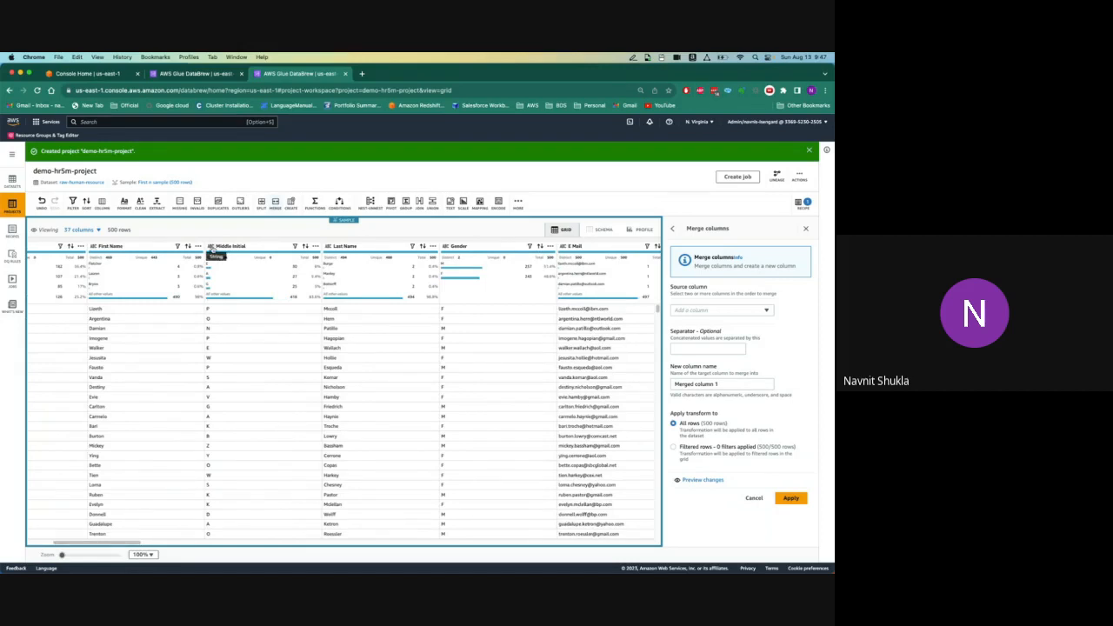
pyautogui.click(102, 208)
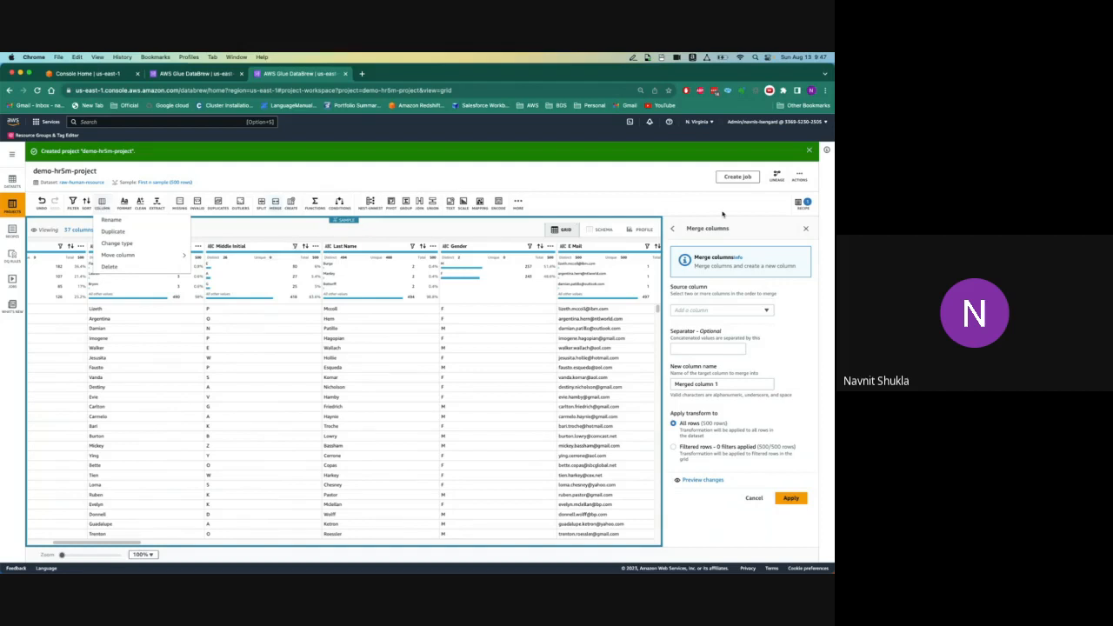
pyautogui.click(764, 310)
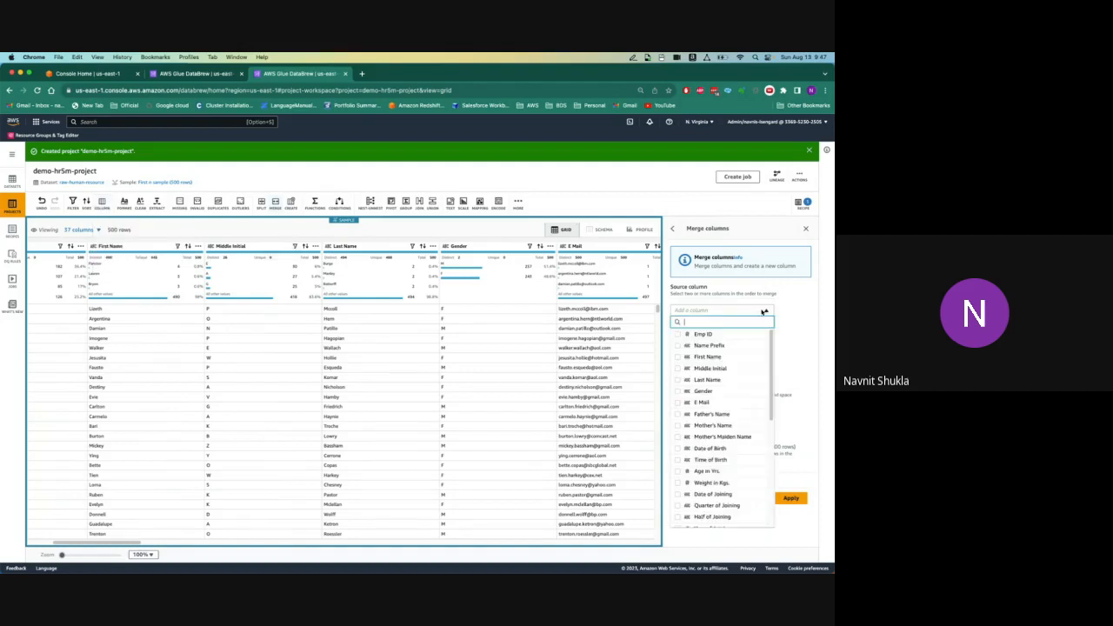
pyautogui.click(678, 348)
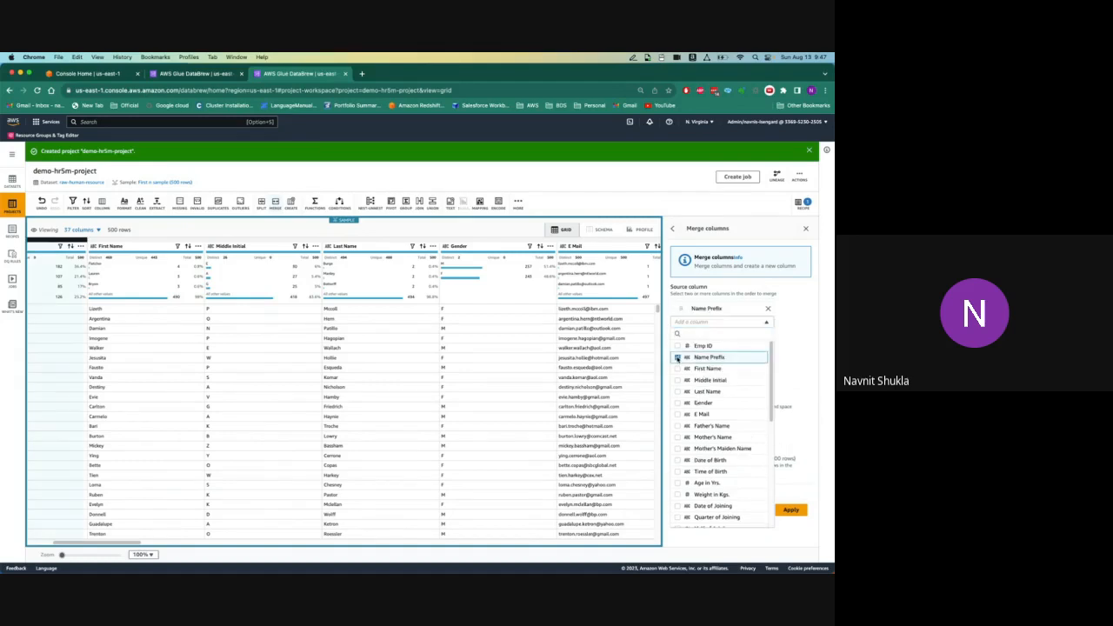
pyautogui.click(679, 370)
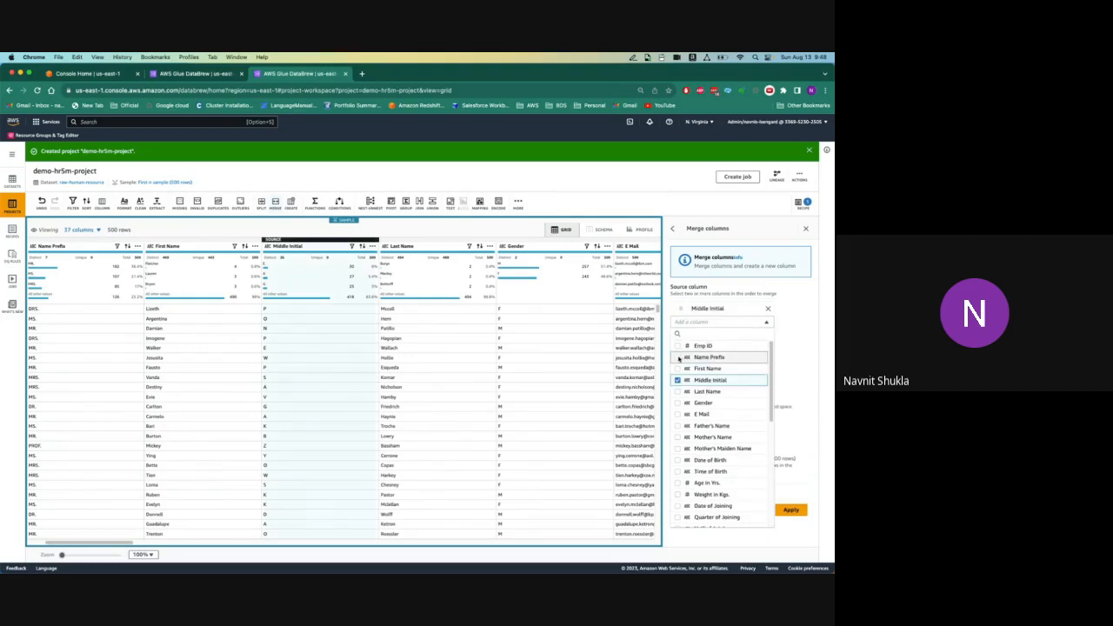
pyautogui.click(678, 357)
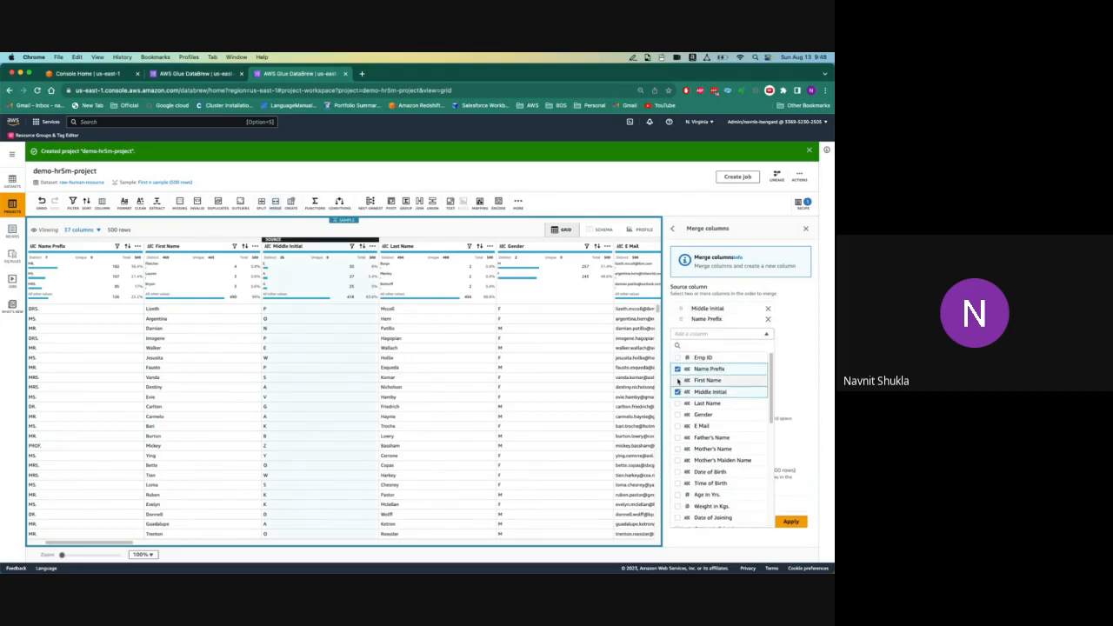
pyautogui.click(678, 380)
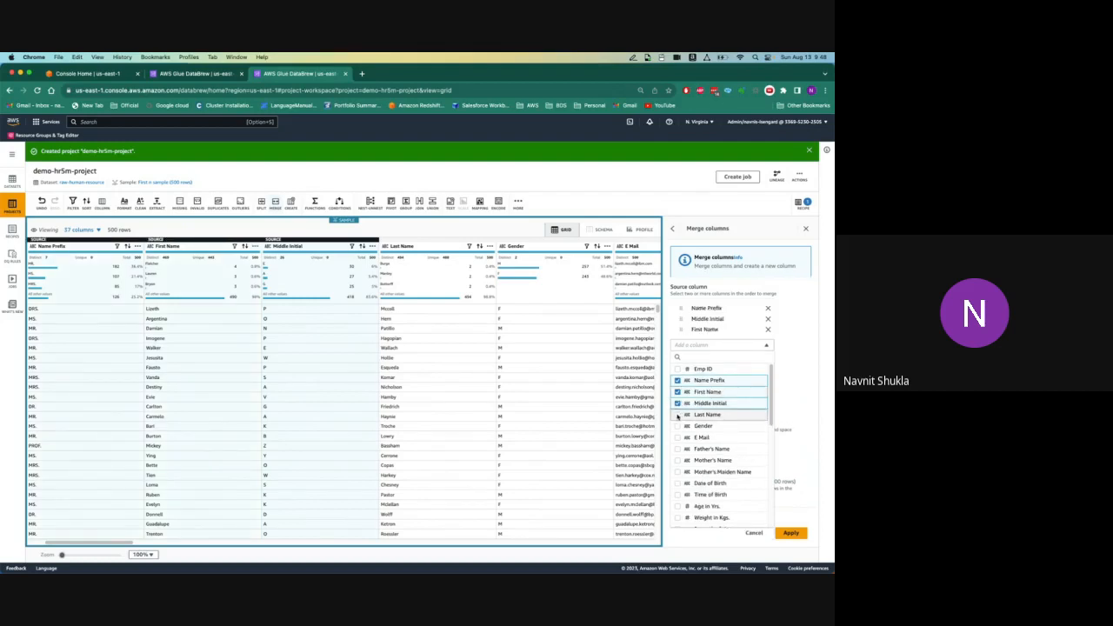
pyautogui.click(677, 415)
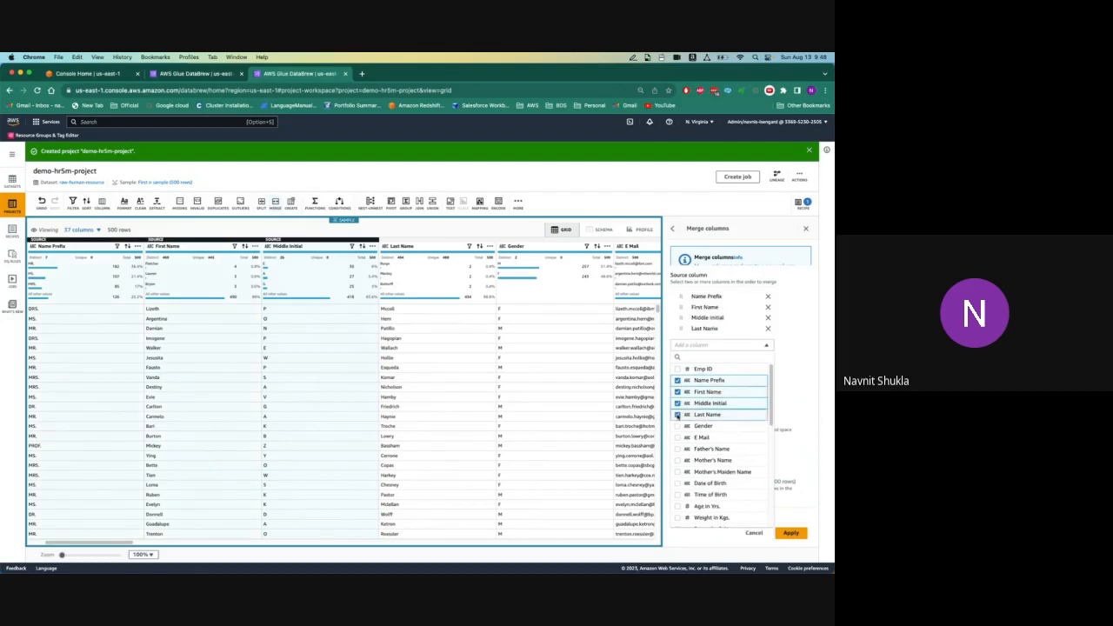
pyautogui.click(808, 366)
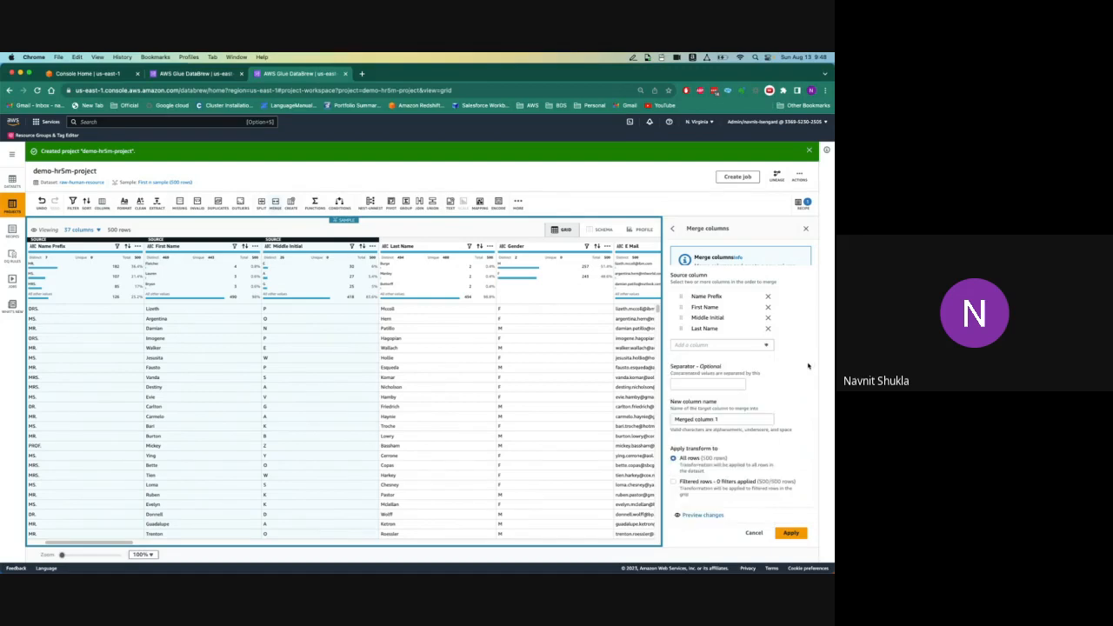
# Set a space as the separator, name the merged column Full, and apply the merge to all rows as a recipe step.
pyautogui.click(705, 385)
pyautogui.press('Tab')
pyautogui.press('BackSpace')
pyautogui.click(686, 382)
pyautogui.click(685, 418)
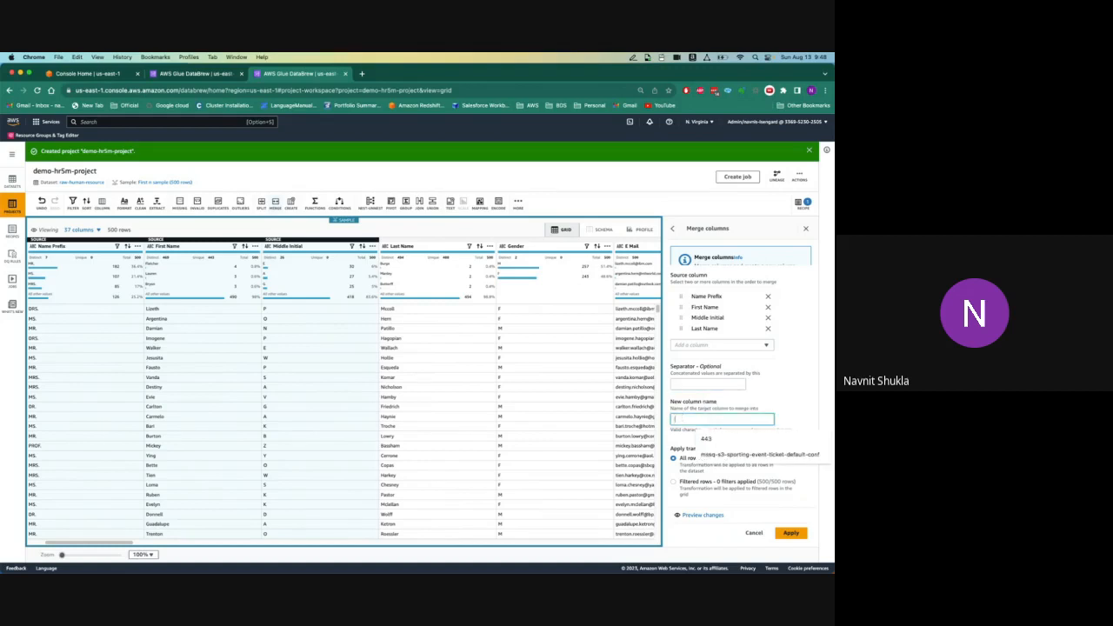
pyautogui.write('Full')
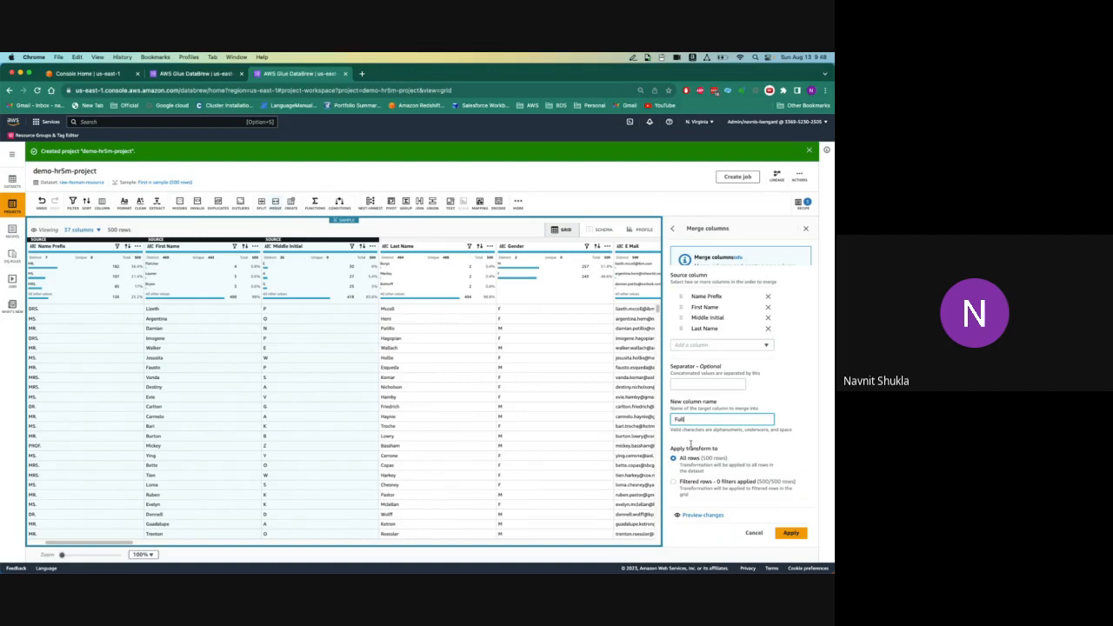
pyautogui.click(797, 534)
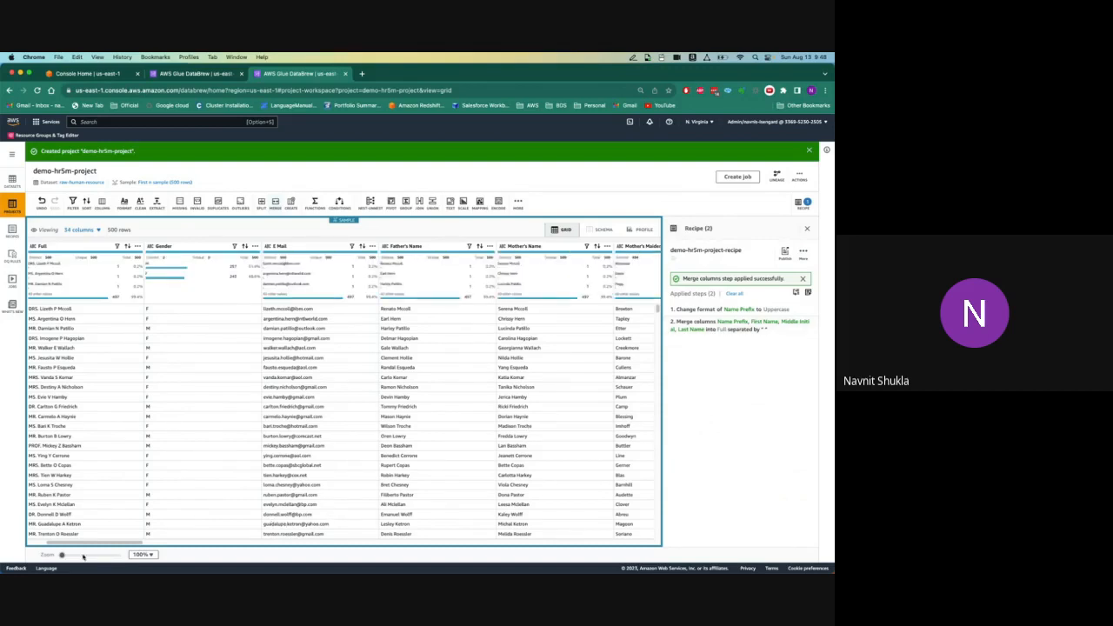
# Look through the sample's columns after the merge, from Emp ID and Full across to User Name and Password.
pyautogui.hscroll(3, 84, 557)
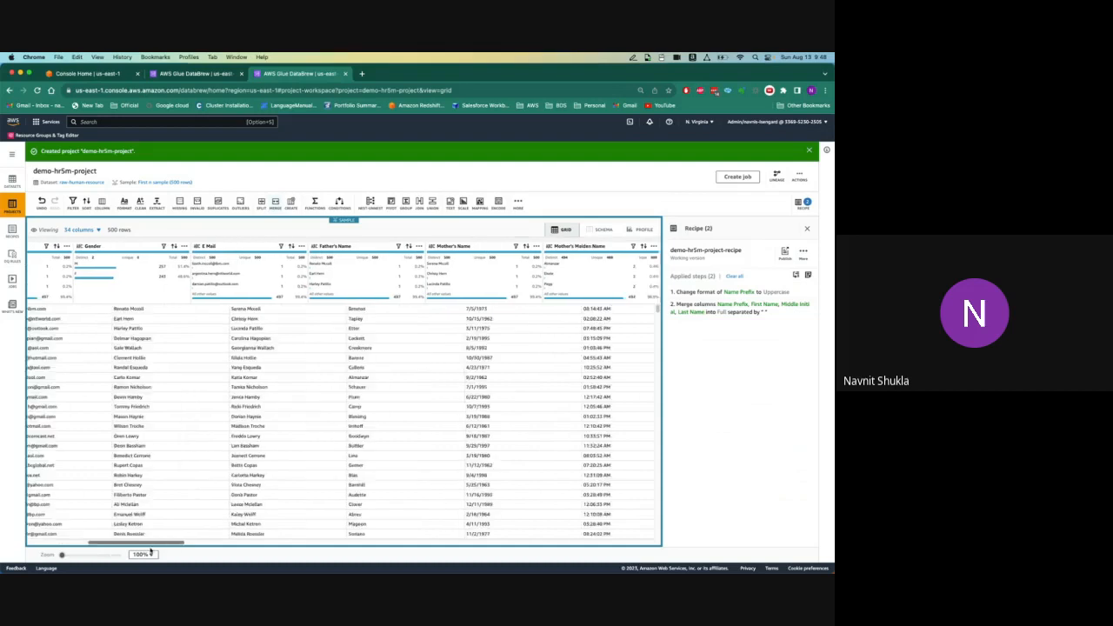
pyautogui.hscroll(3, 151, 550)
pyautogui.hscroll(3, 258, 554)
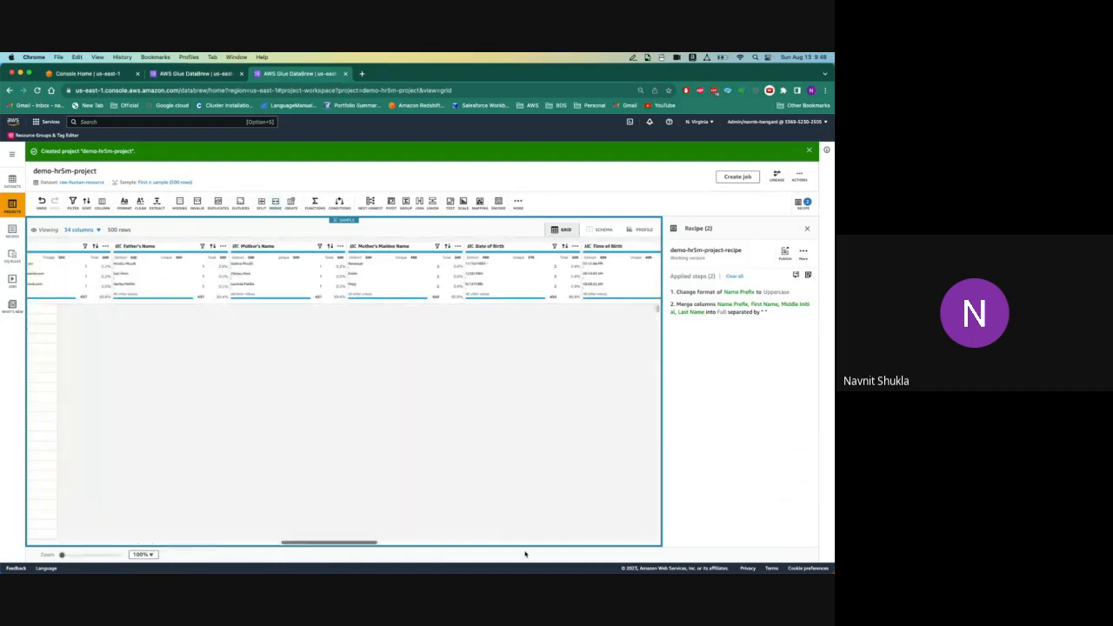
pyautogui.hscroll(3, 524, 552)
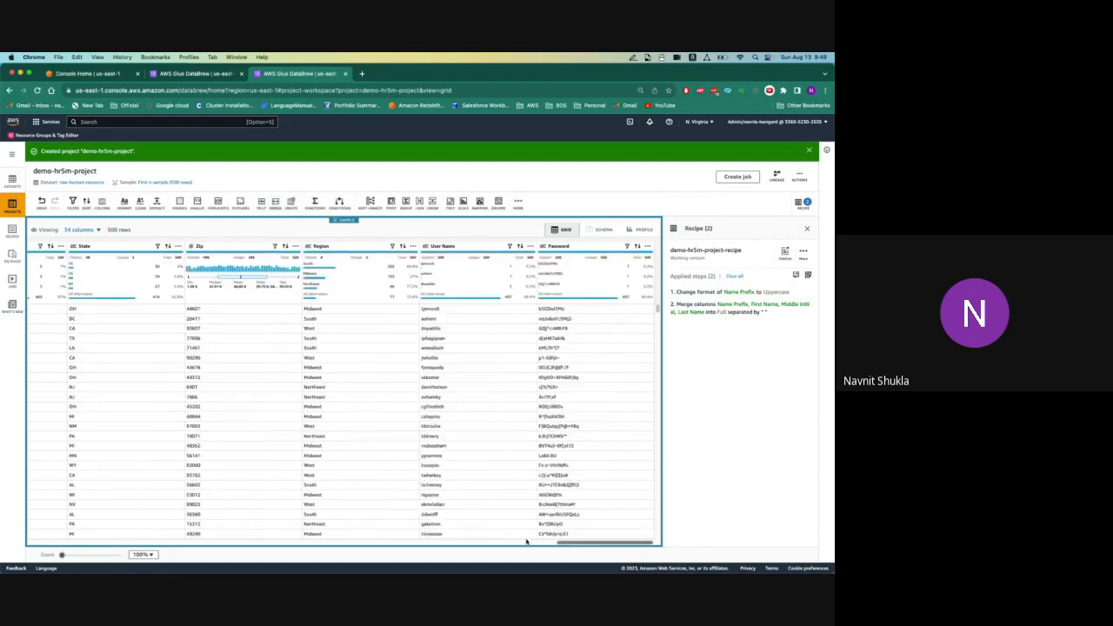
pyautogui.moveTo(526, 542); pyautogui.dragTo(104, 543)
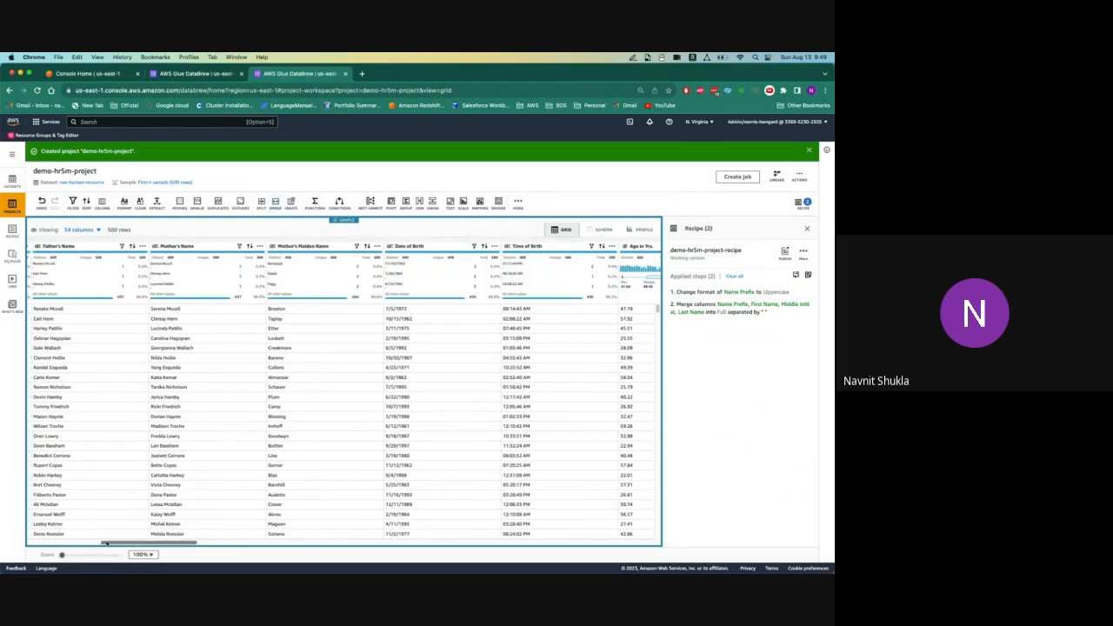
pyautogui.hscroll(-3, 68, 544)
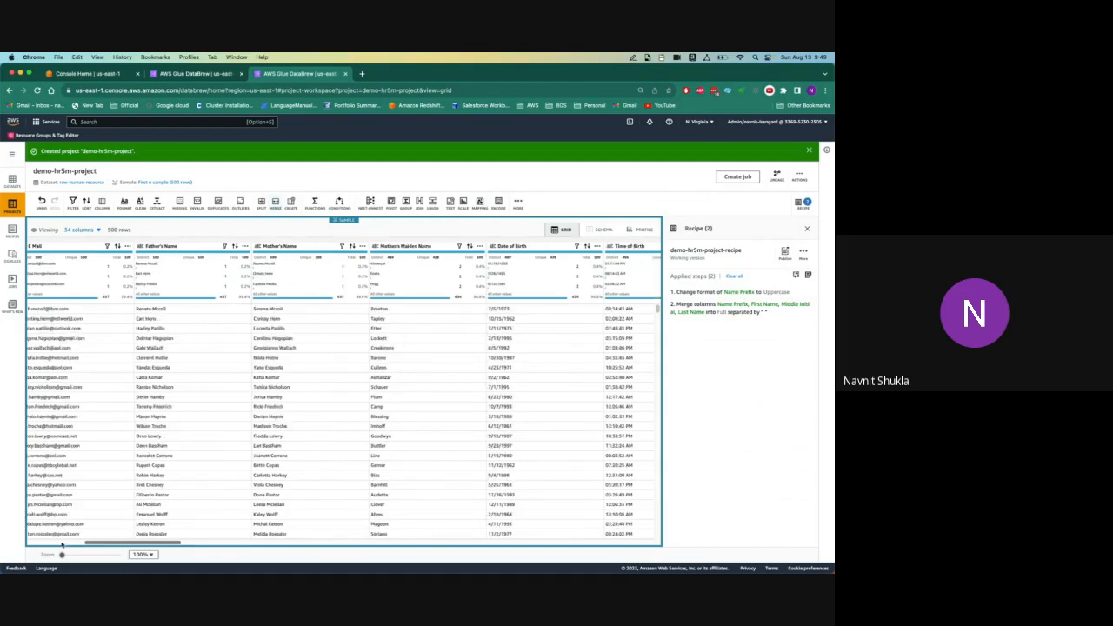
pyautogui.hscroll(-5, 62, 545)
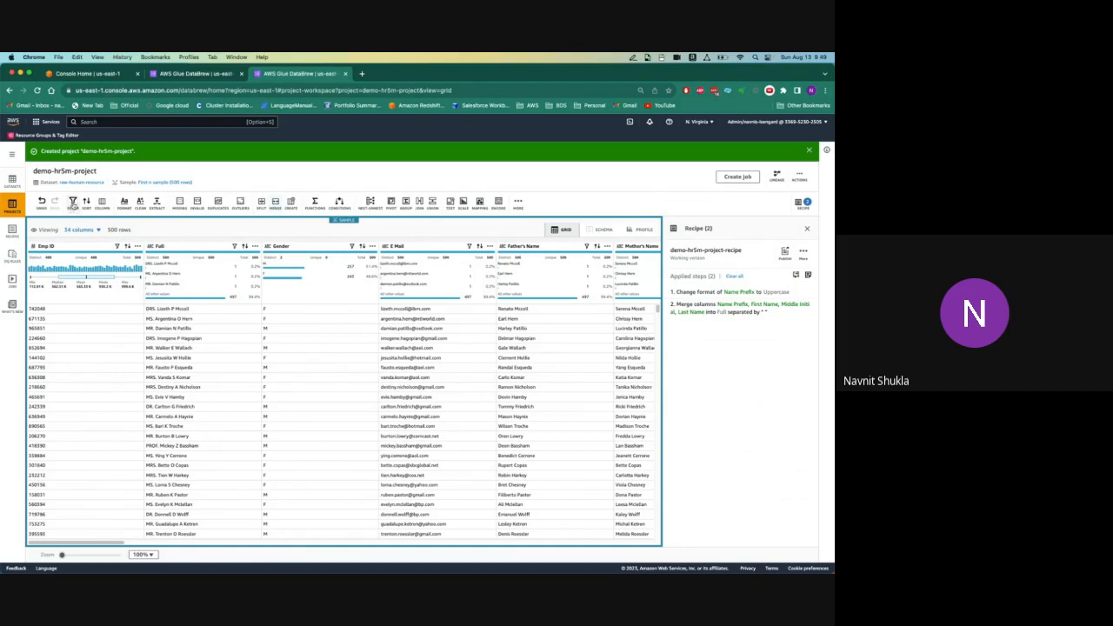
# Filter the sample to rows whose Gender is exactly M and apply the filter as a recipe step.
pyautogui.click(73, 202)
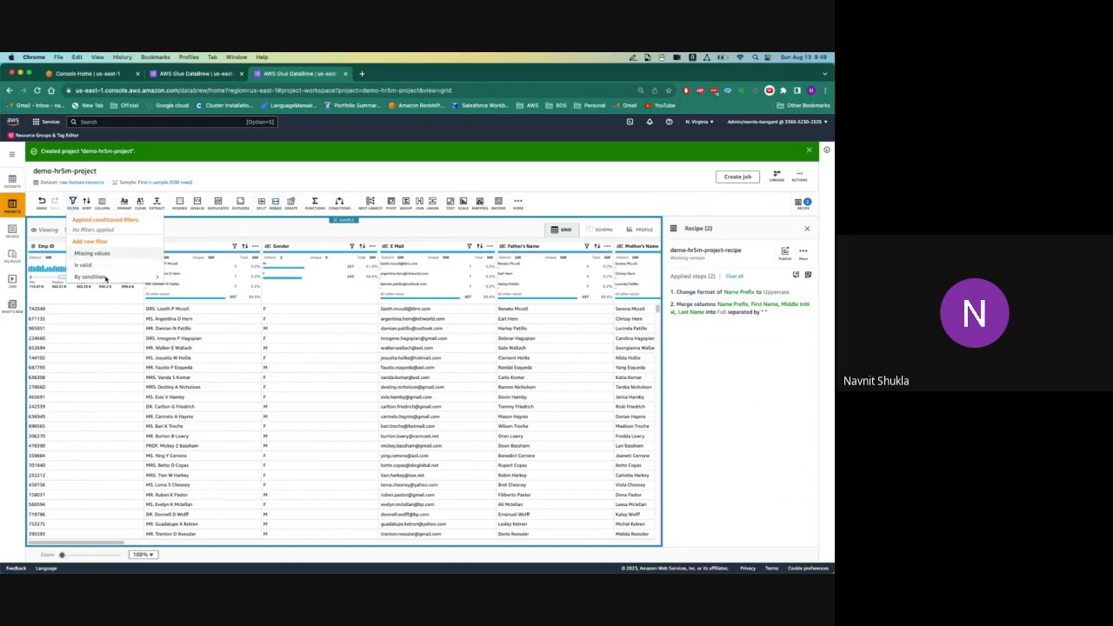
pyautogui.moveTo(112, 279)
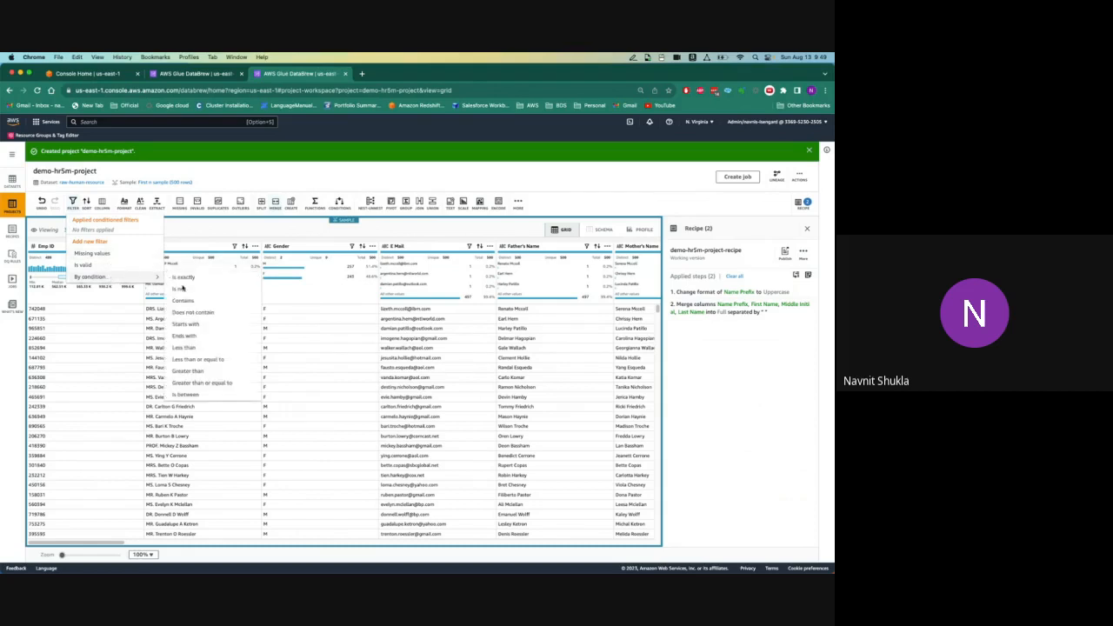
pyautogui.click(193, 278)
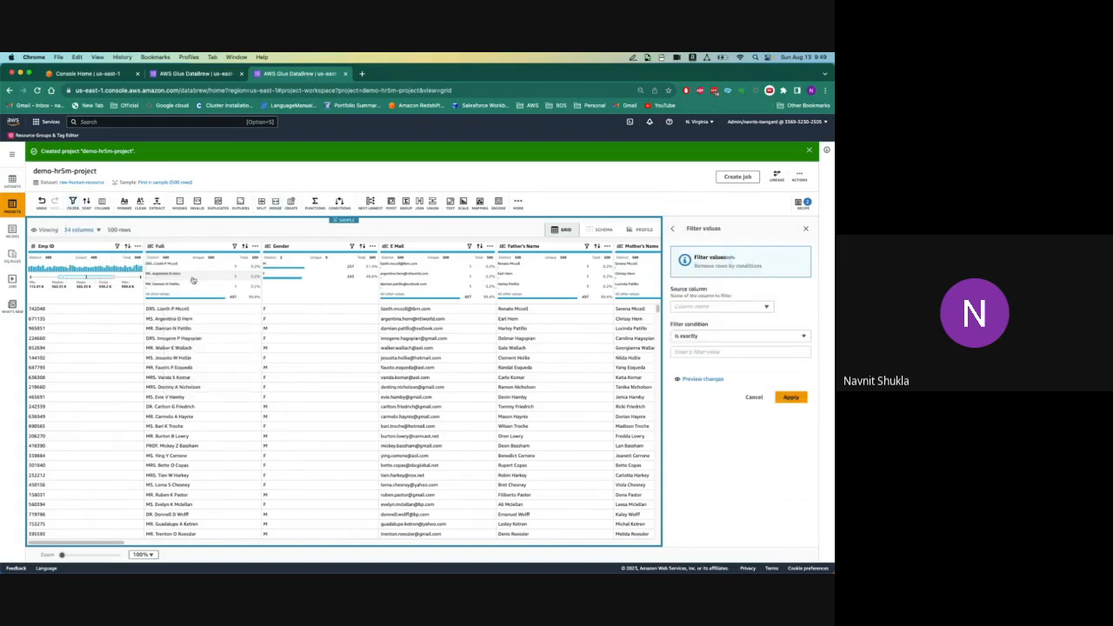
pyautogui.click(726, 306)
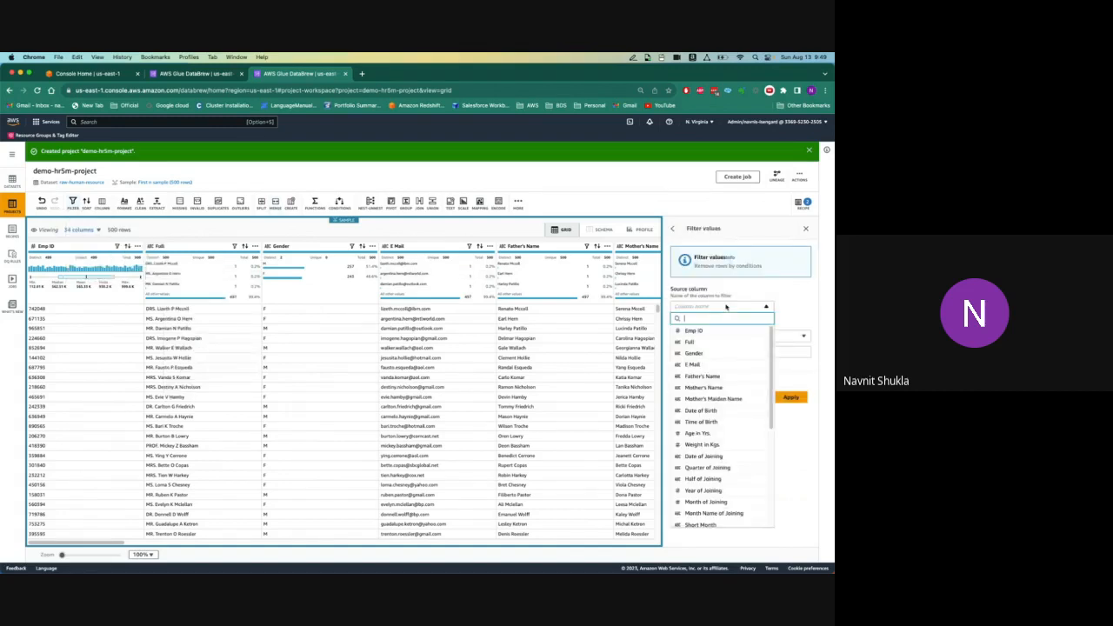
pyautogui.click(725, 352)
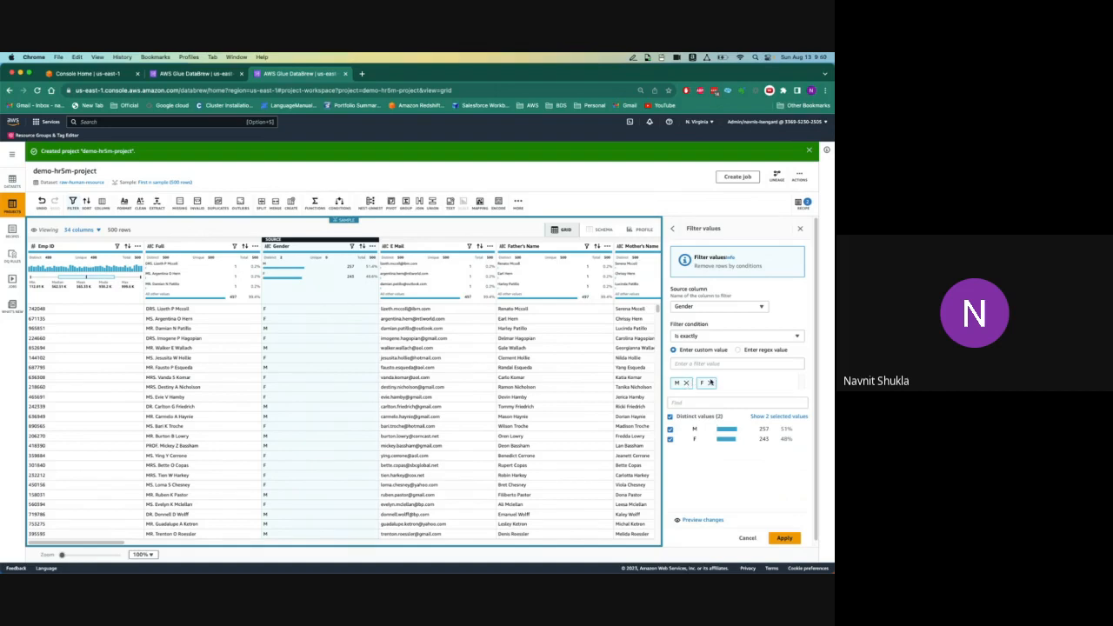
pyautogui.click(710, 383)
pyautogui.click(784, 538)
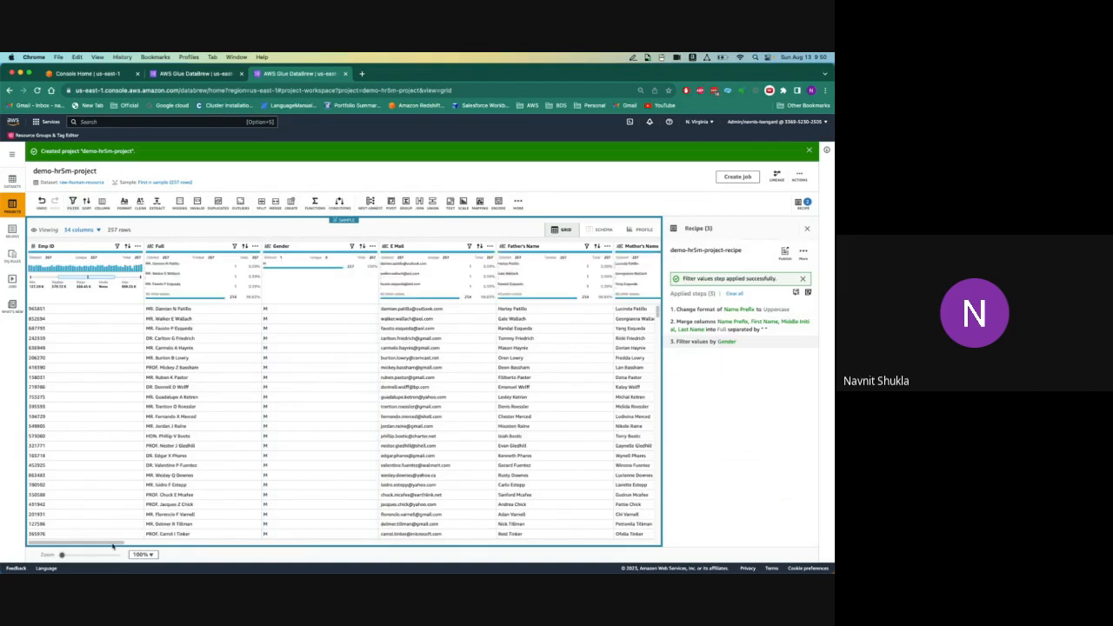
pyautogui.moveTo(113, 545); pyautogui.dragTo(134, 546)
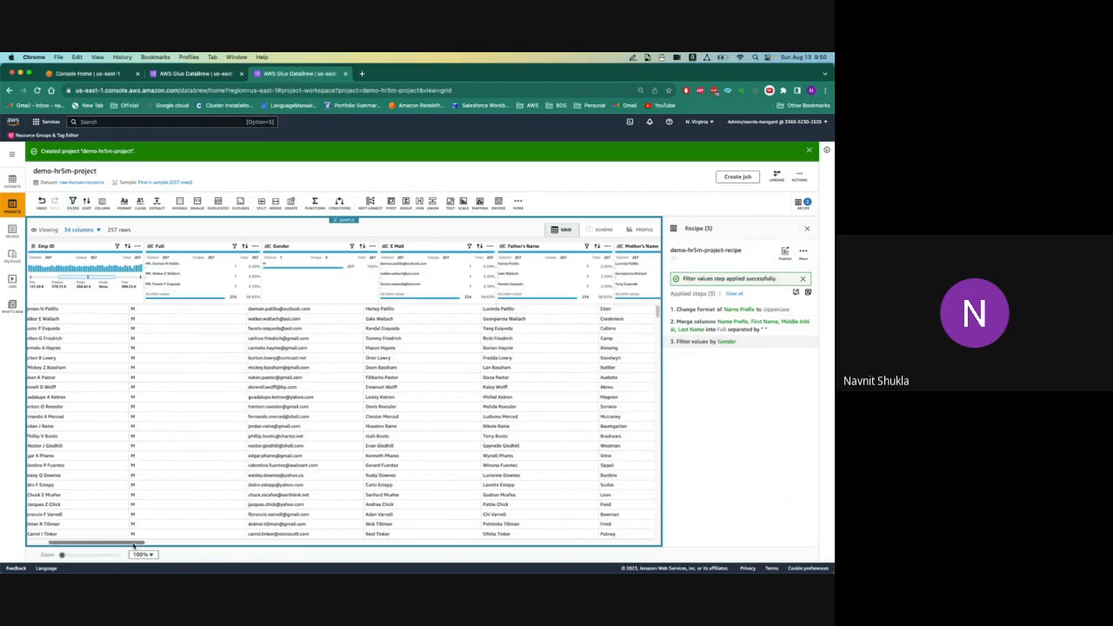
# Delete the Father's Name column from the sample and apply the deletion as a recipe step.
pyautogui.hscroll(3, 153, 553)
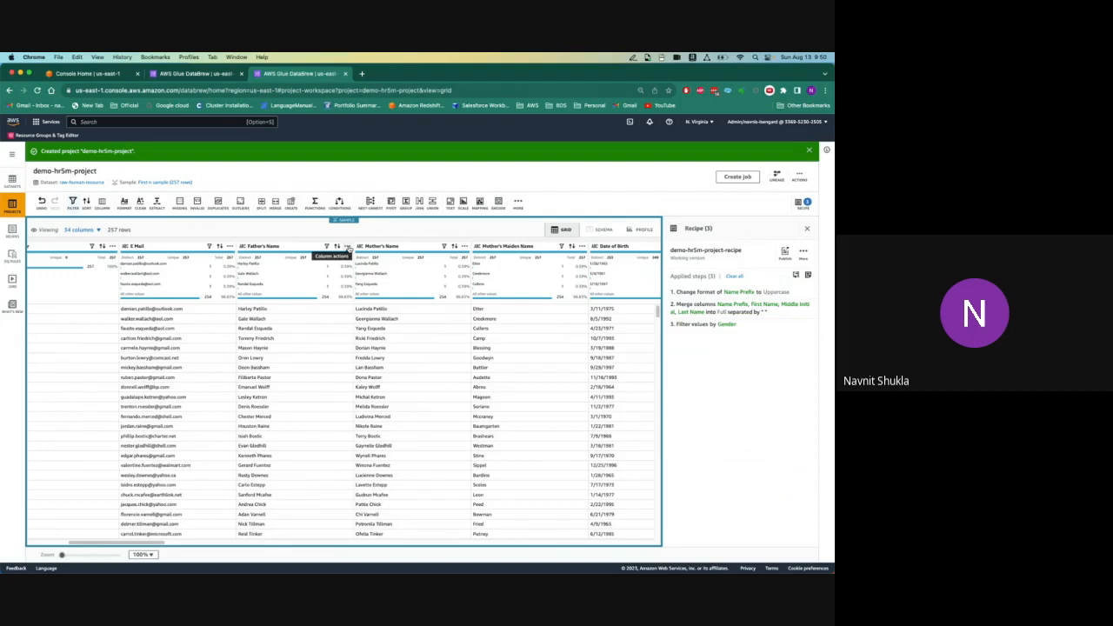
pyautogui.click(348, 248)
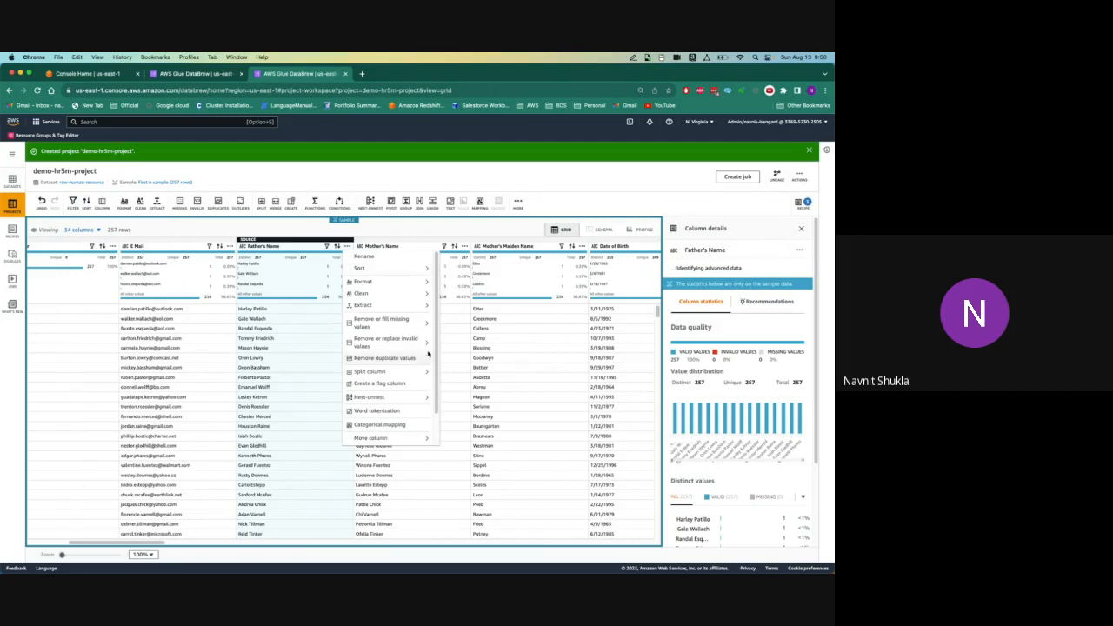
pyautogui.moveTo(434, 351)
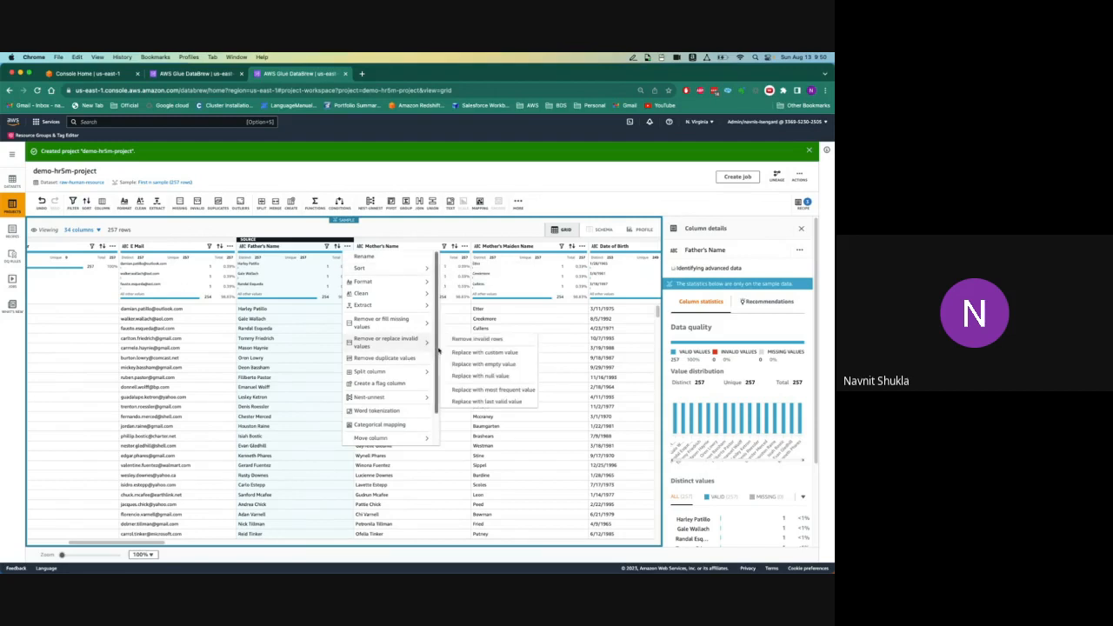
pyautogui.moveTo(437, 325); pyautogui.dragTo(438, 364)
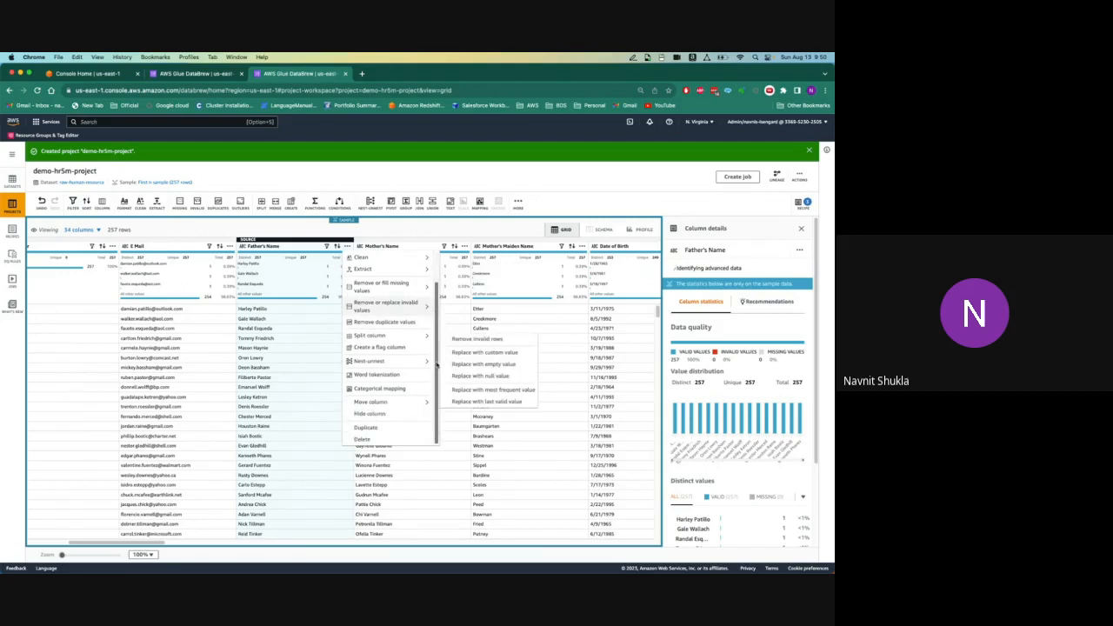
pyautogui.click(362, 439)
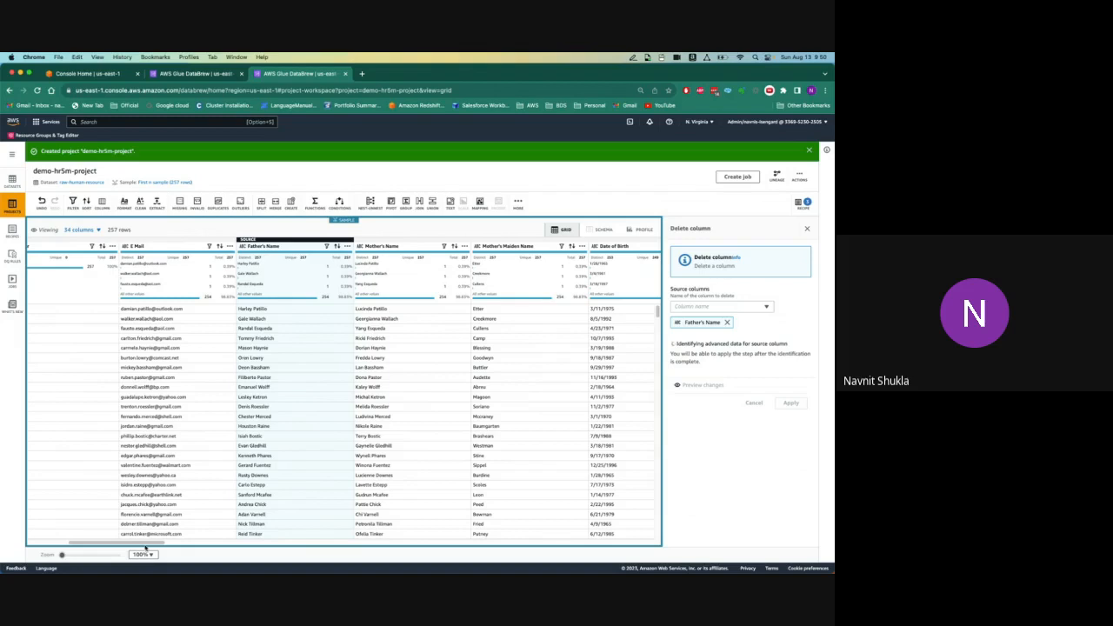
pyautogui.moveTo(147, 545); pyautogui.dragTo(162, 545)
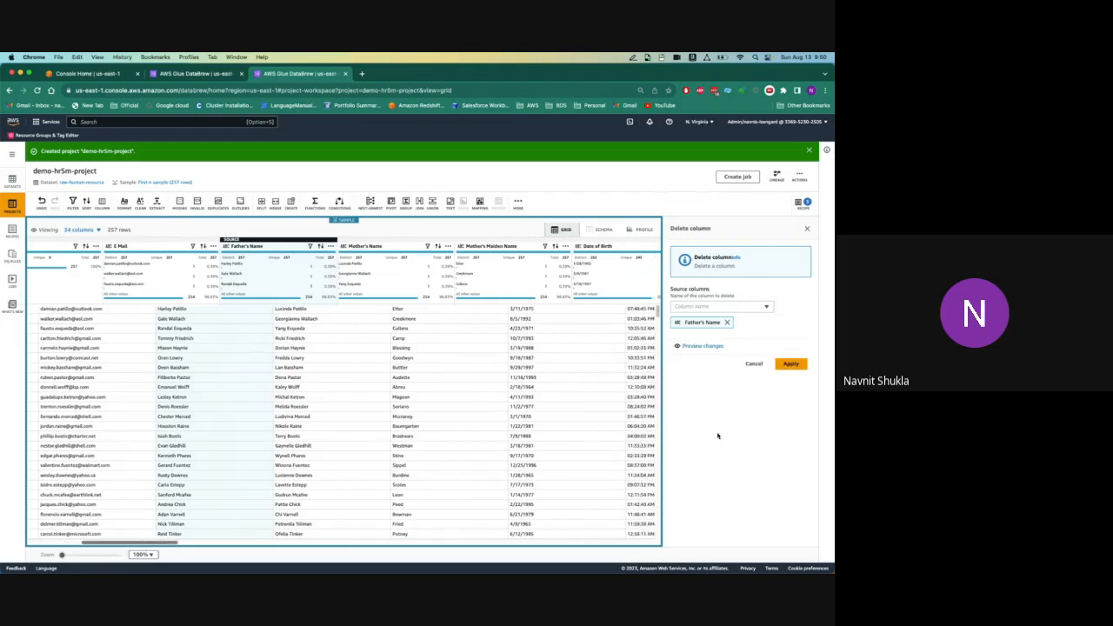
pyautogui.click(791, 364)
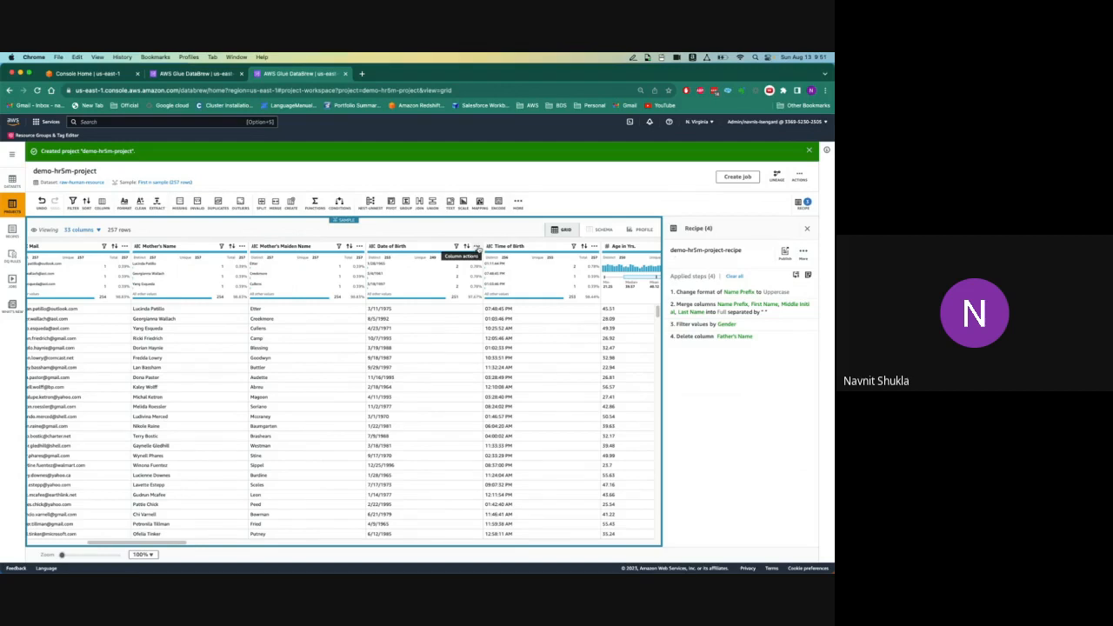
# Format the Date of Birth column as yyyy-mm-dd and apply the change to all rows as a recipe step.
pyautogui.click(476, 248)
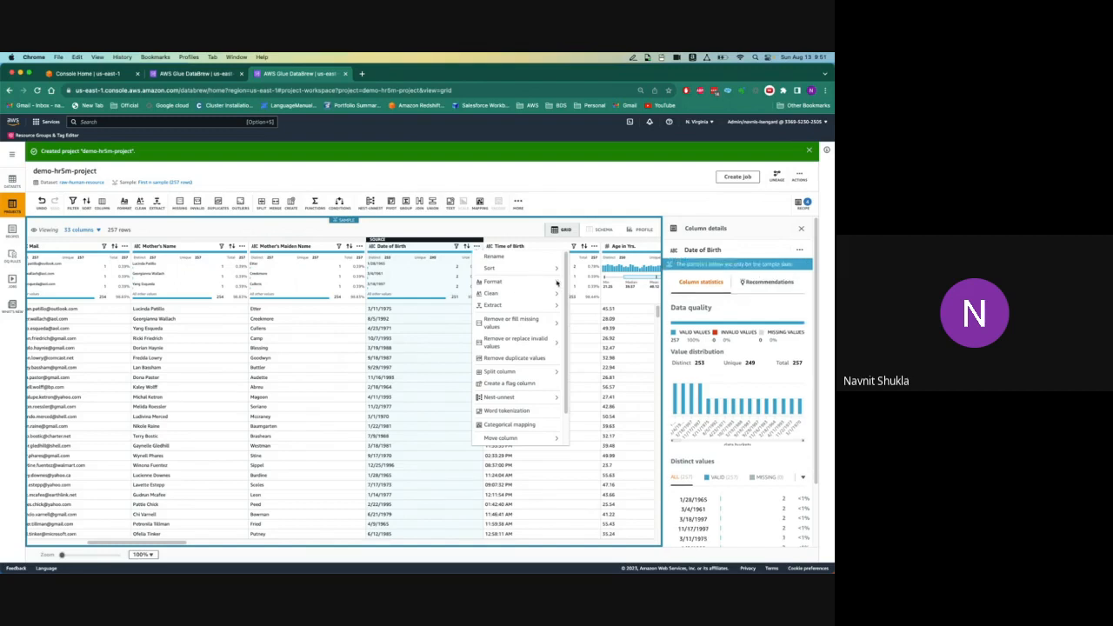
pyautogui.click(557, 284)
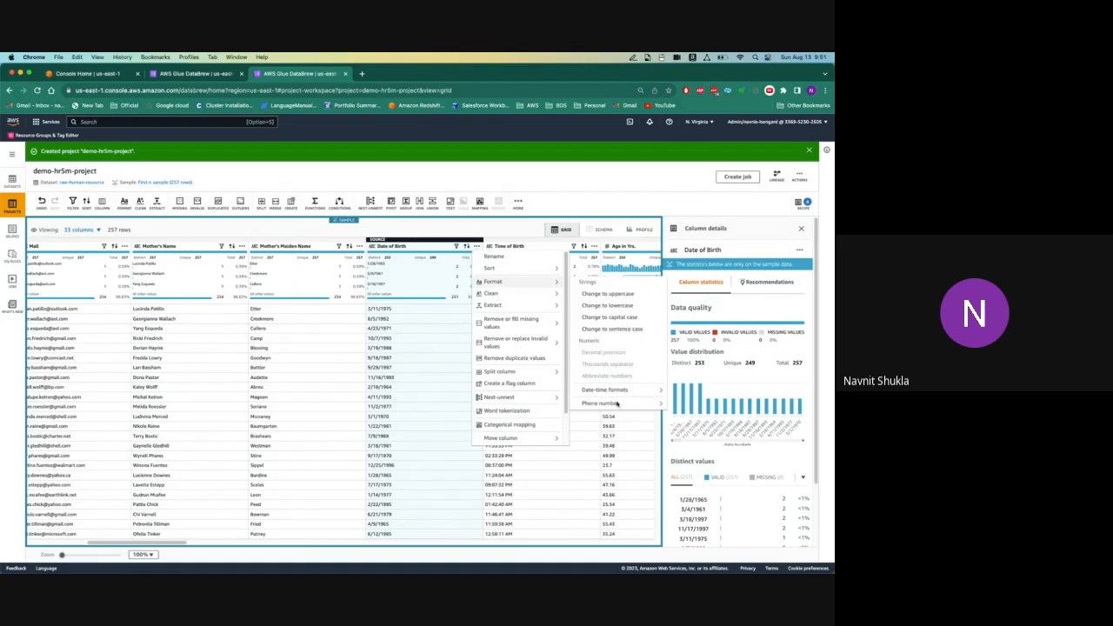
pyautogui.moveTo(627, 391)
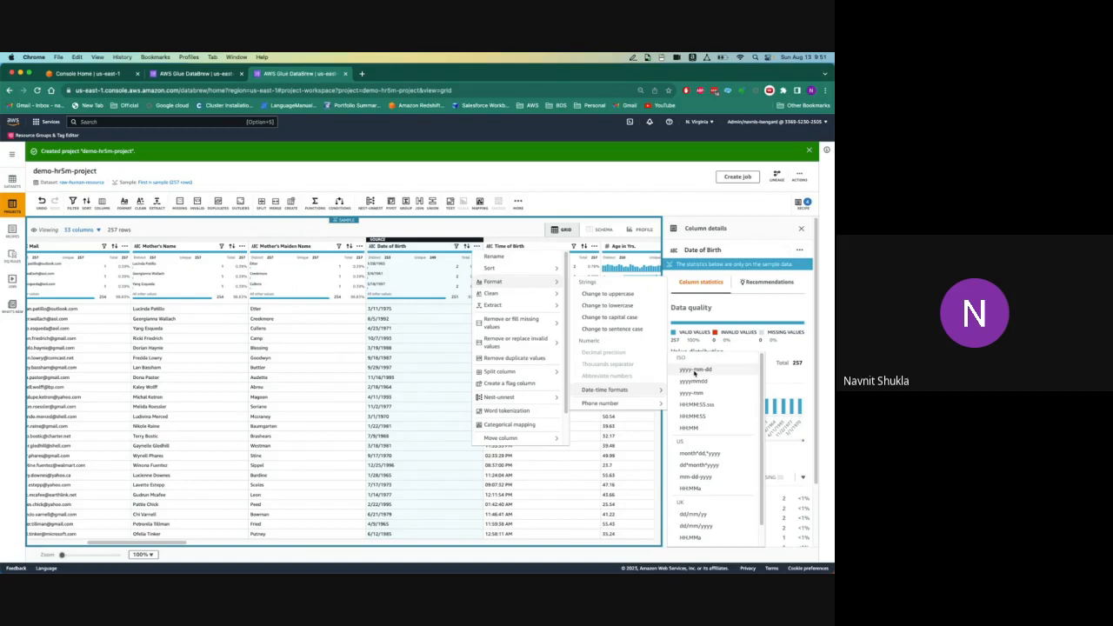
pyautogui.click(695, 371)
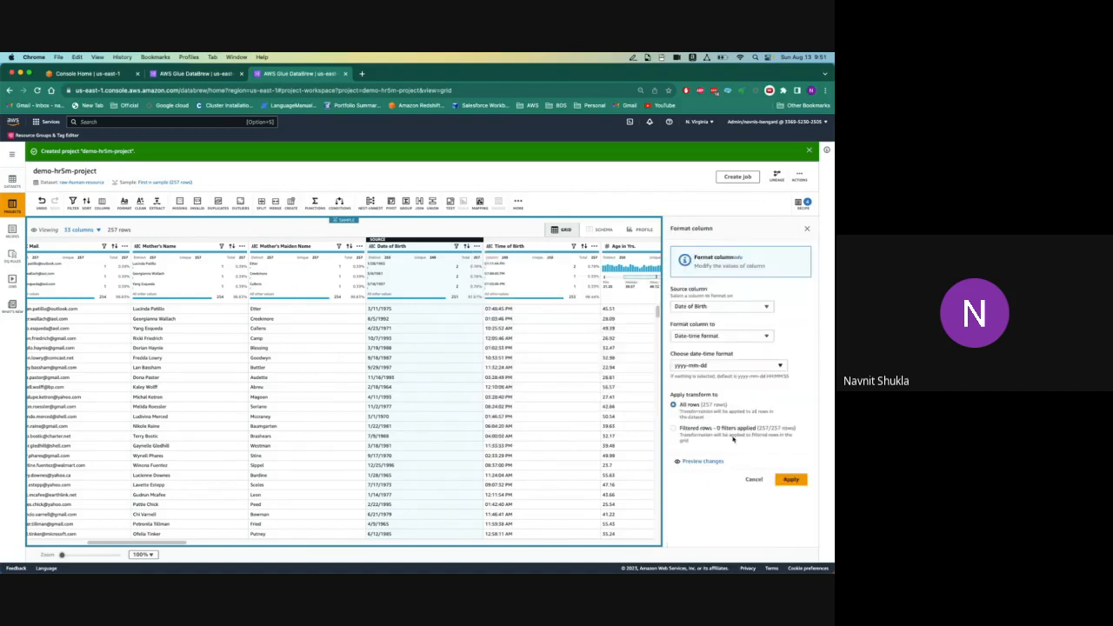
pyautogui.click(793, 480)
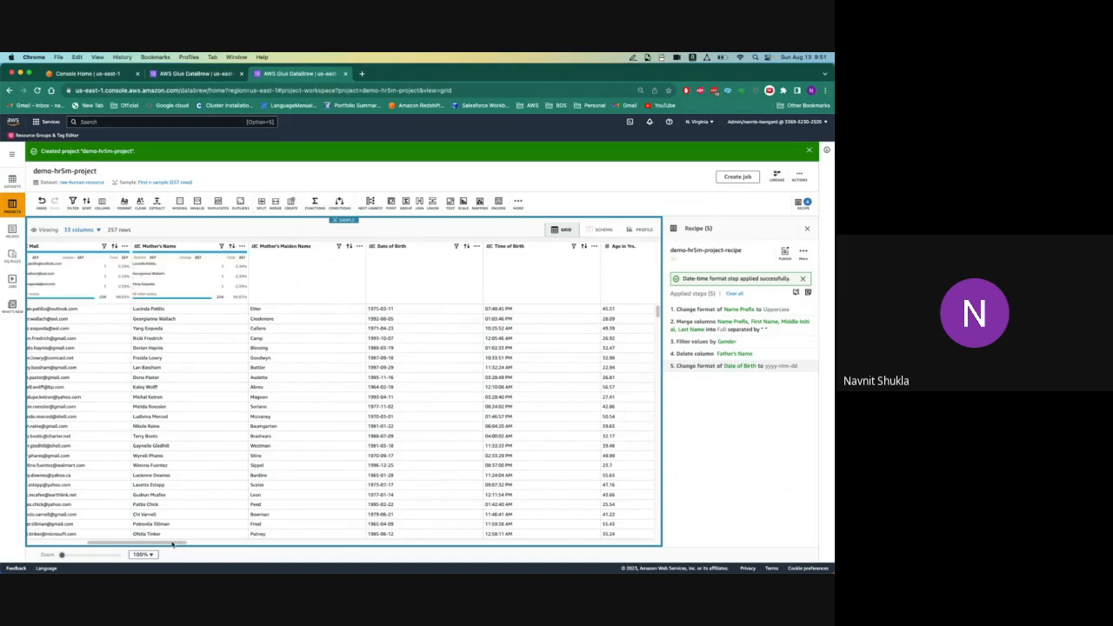
pyautogui.moveTo(171, 545); pyautogui.dragTo(184, 544)
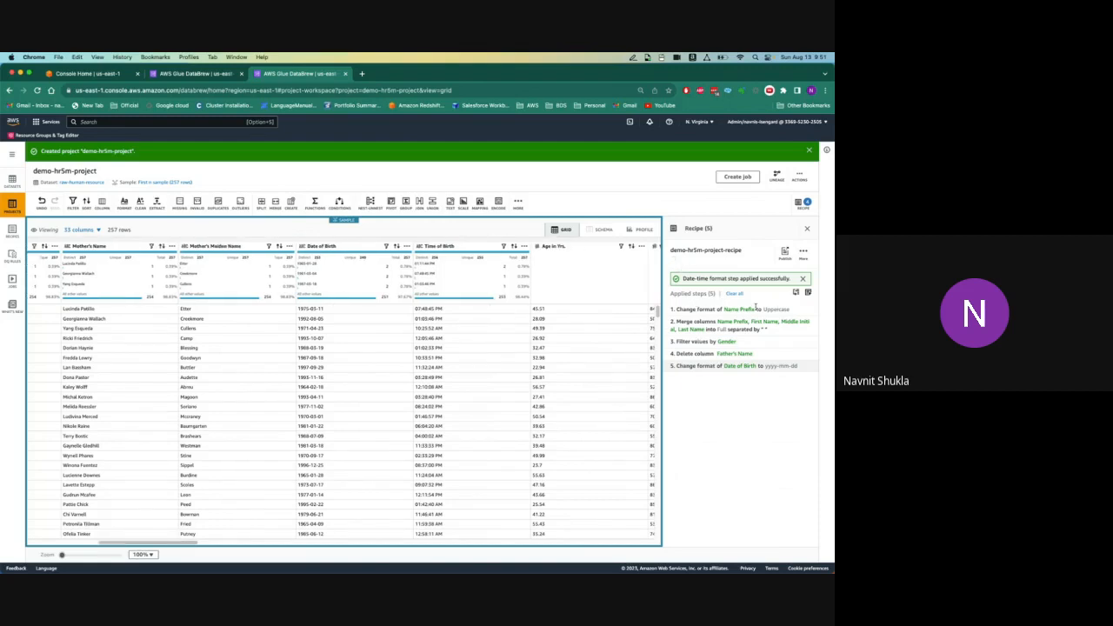
# Review the applied recipe steps and download the demo-hr5m-project-recipe as a YAML file.
pyautogui.moveTo(756, 310)
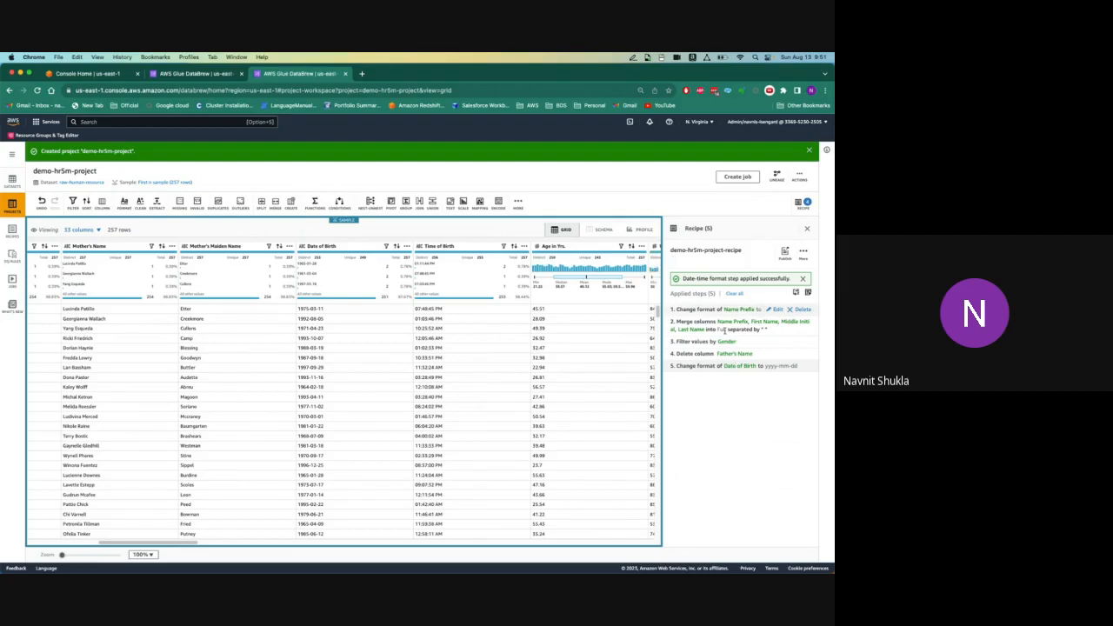
pyautogui.moveTo(720, 322)
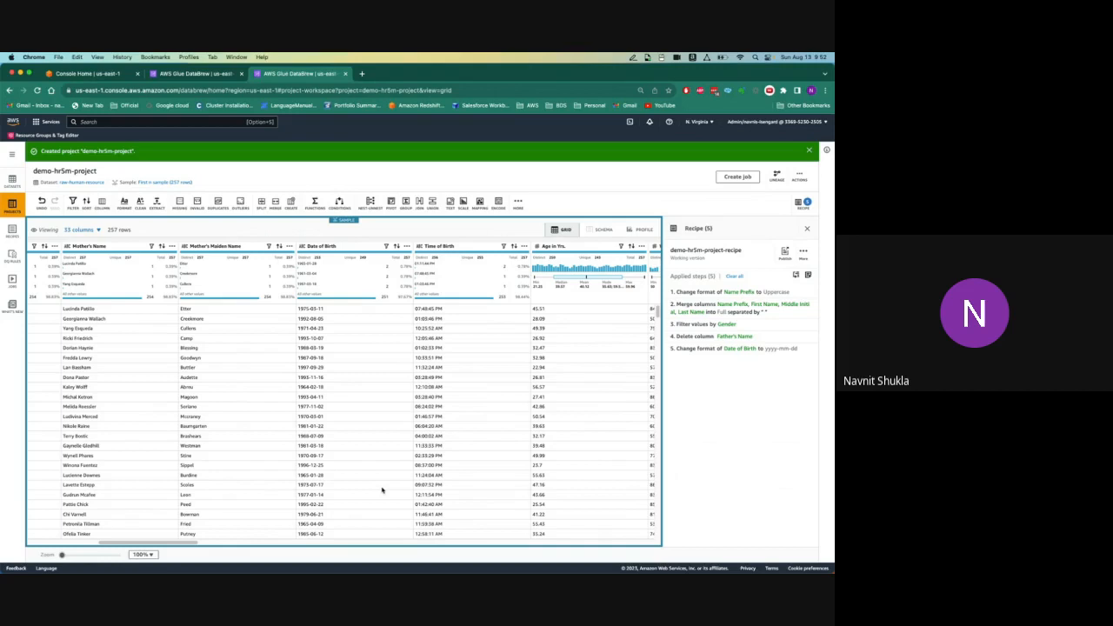
pyautogui.click(804, 251)
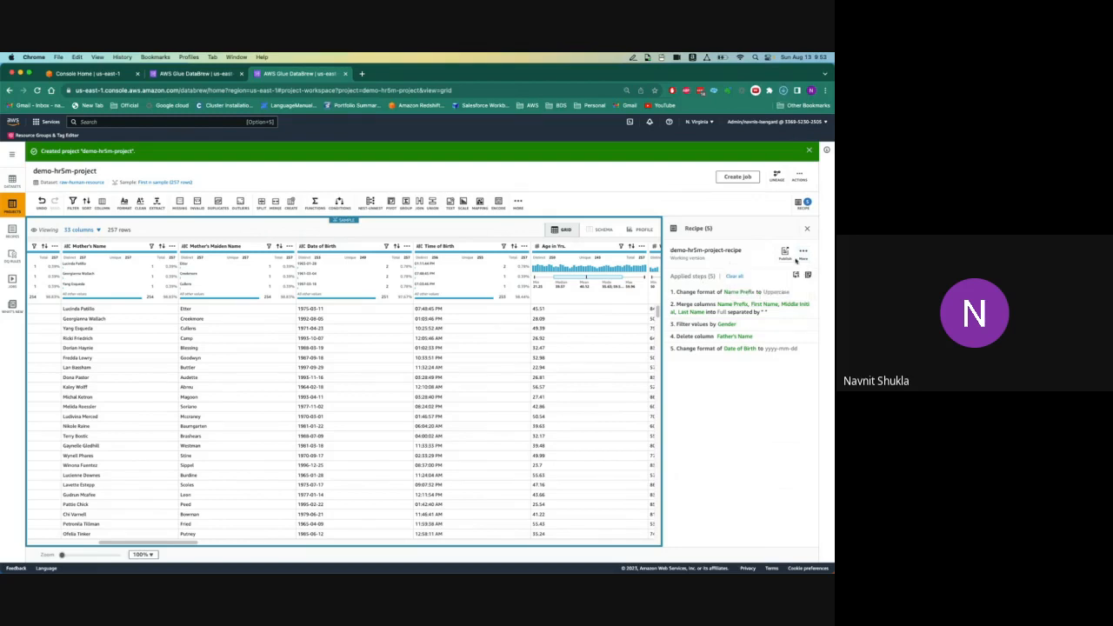
# Look at the published recipes available for import and leave without importing one.
pyautogui.click(803, 256)
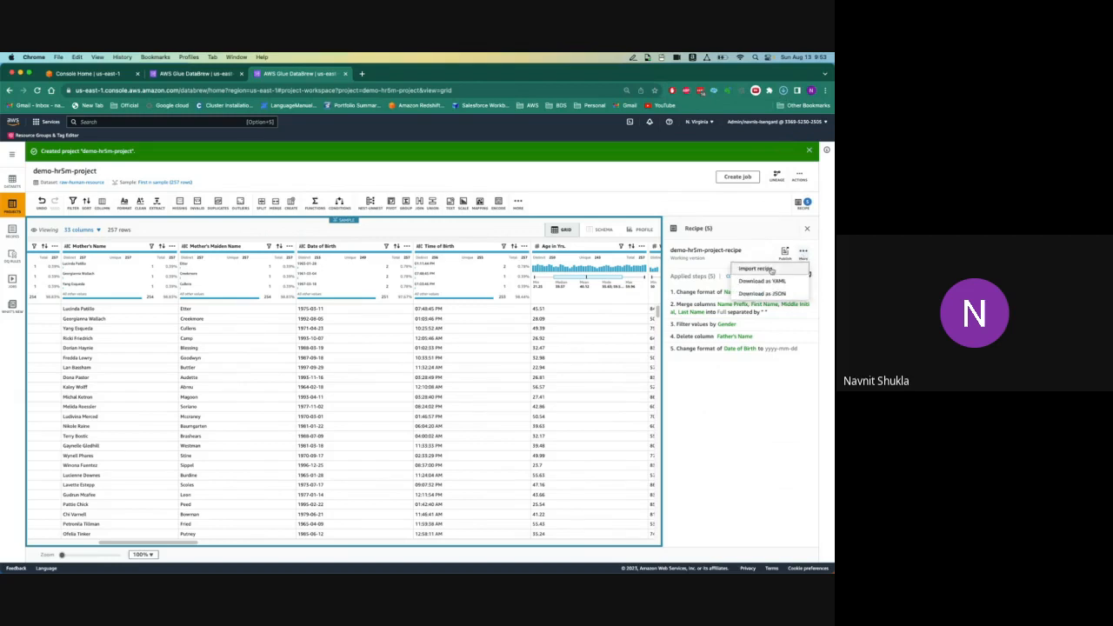
pyautogui.click(770, 271)
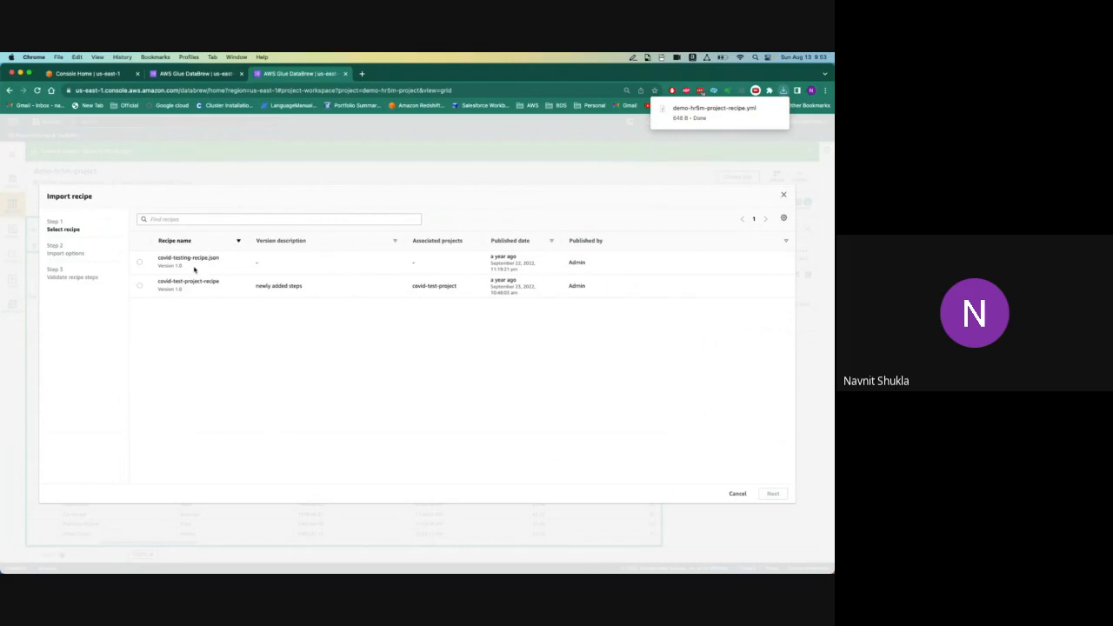
pyautogui.click(181, 221)
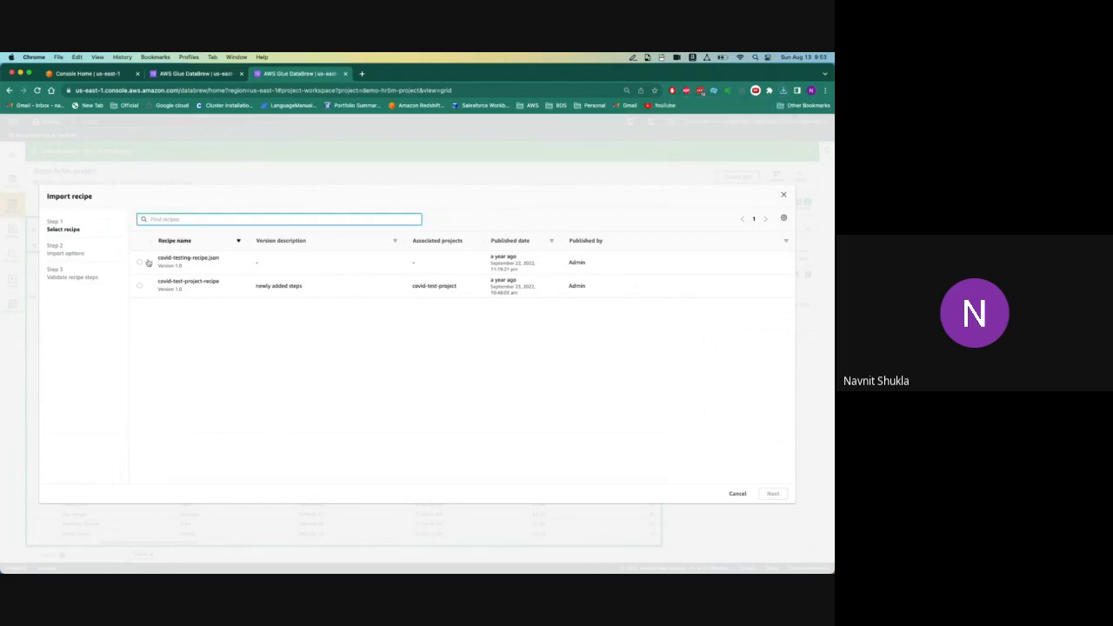
pyautogui.click(738, 493)
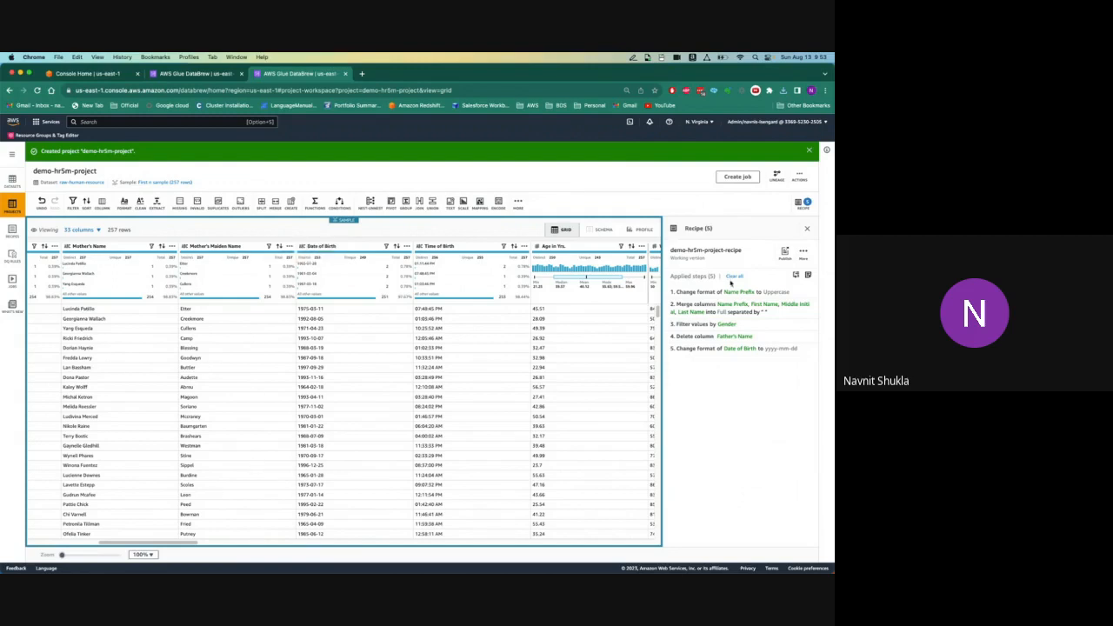
# Look over the recipe job's output, schedule and permission settings, leave without creating a job, and view the existing recipe jobs.
pyautogui.click(738, 178)
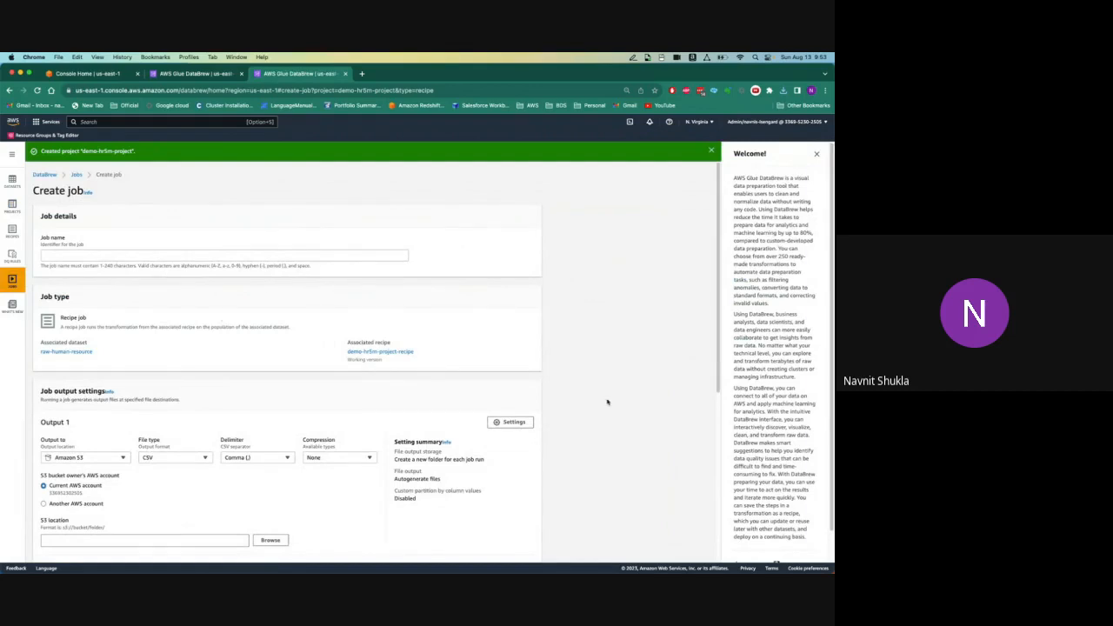
pyautogui.click(716, 459)
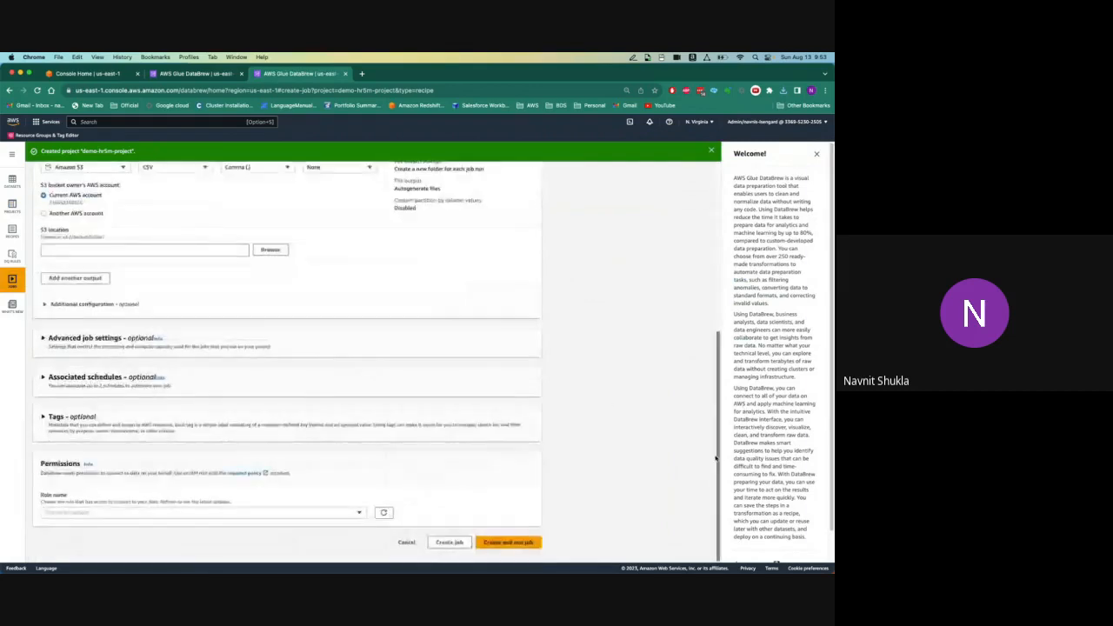
pyautogui.moveTo(716, 458); pyautogui.dragTo(691, 268)
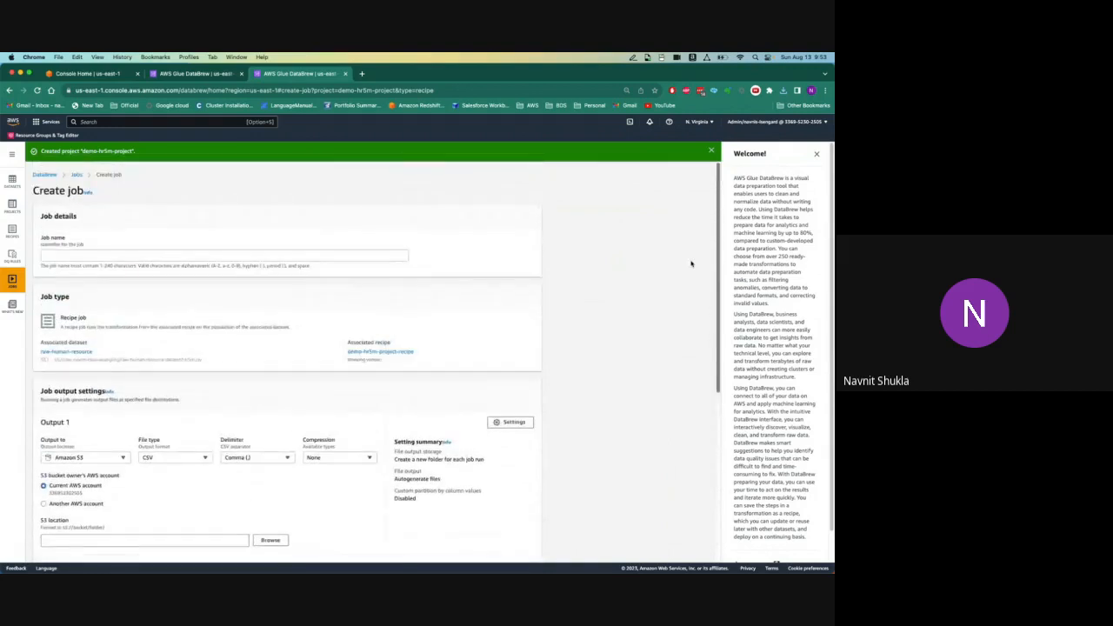
pyautogui.scroll(-5, 691, 264)
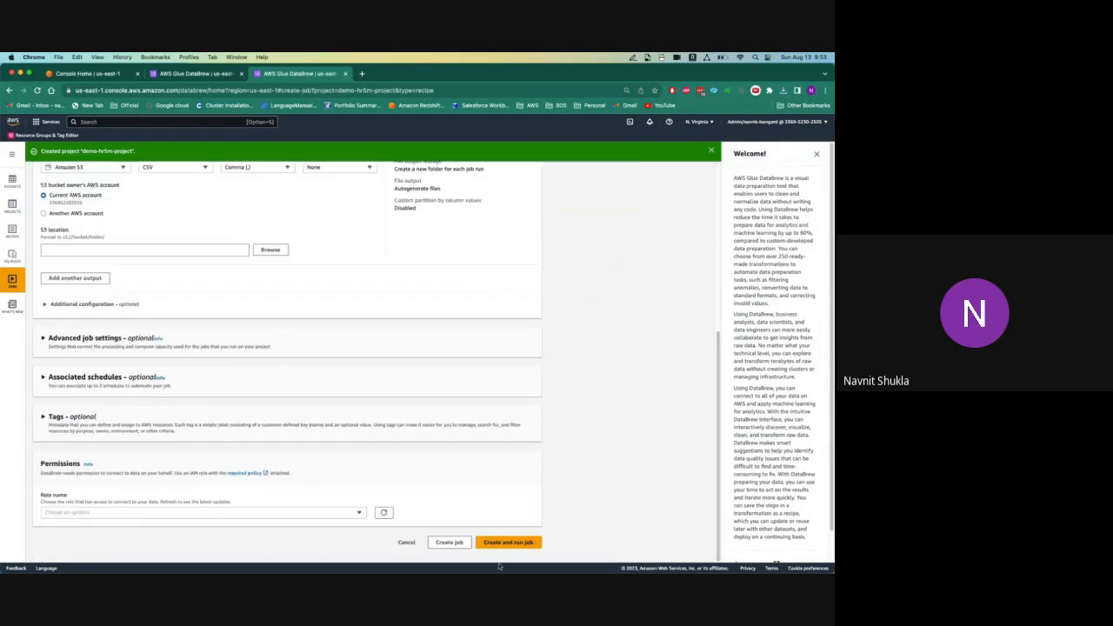
pyautogui.click(407, 543)
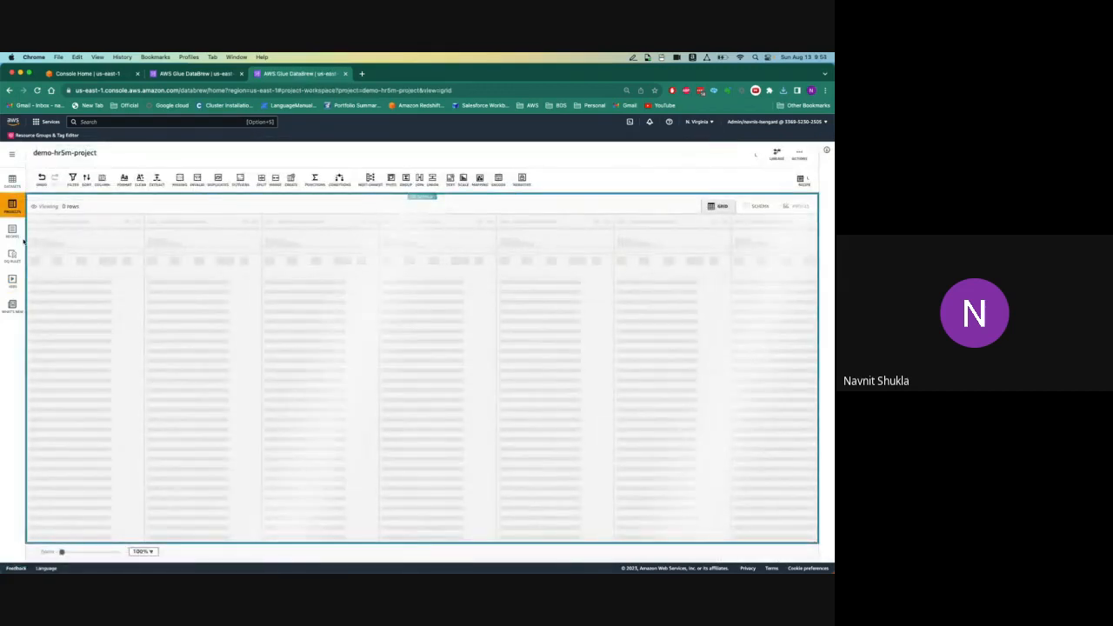
pyautogui.click(12, 280)
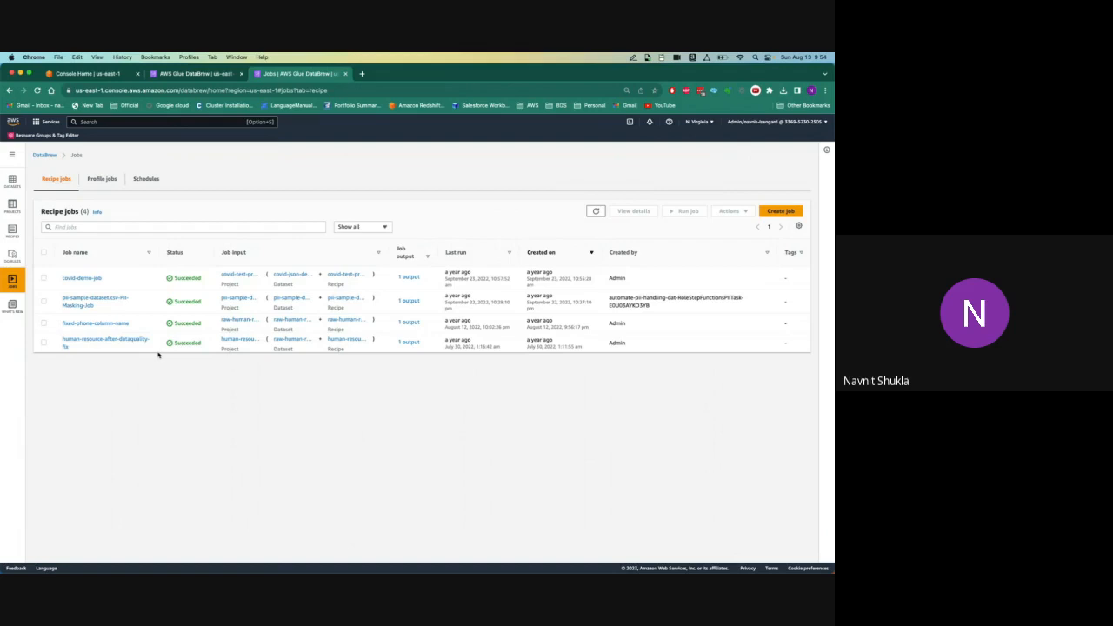
# Start a new data quality ruleset named demo-dq and associate it with the raw-human-resource dataset.
pyautogui.click(11, 257)
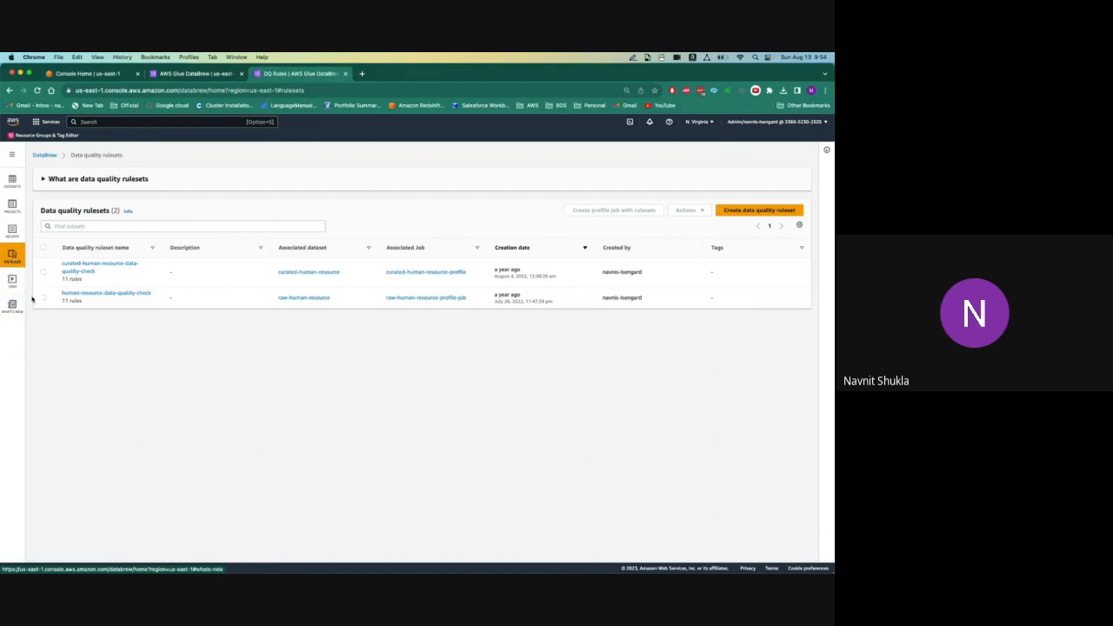
pyautogui.click(766, 211)
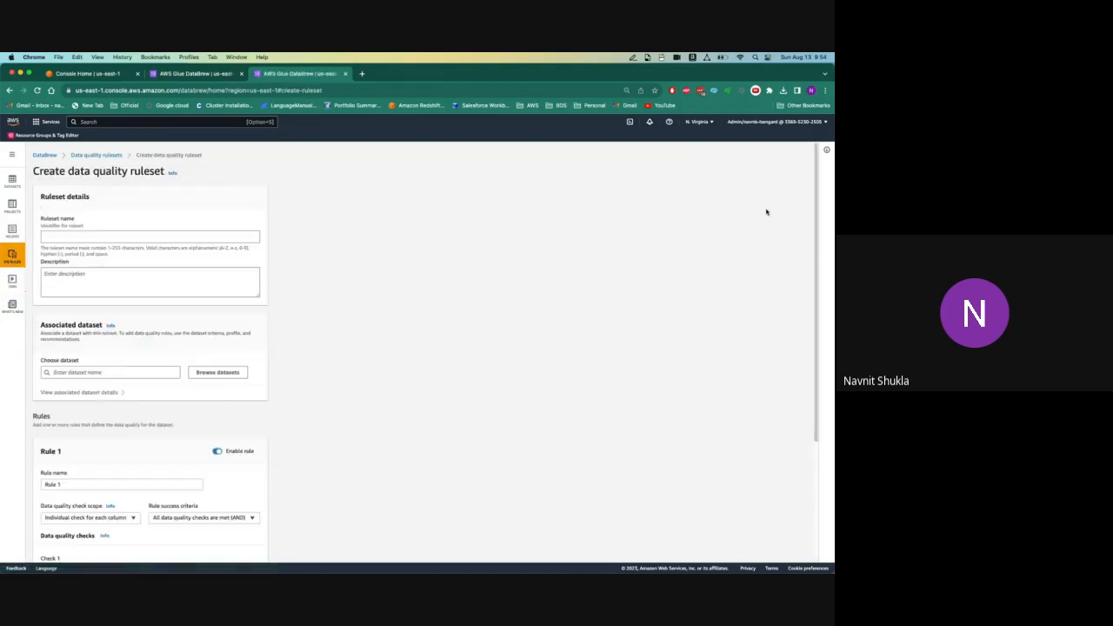
pyautogui.click(154, 236)
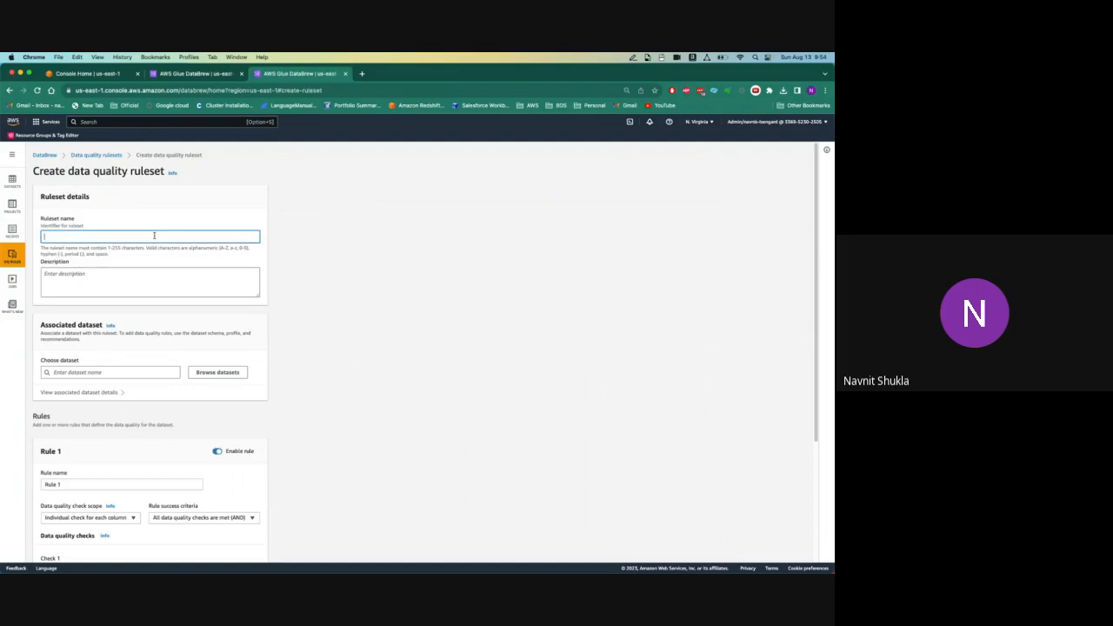
pyautogui.write('demo-dq')
pyautogui.click(210, 372)
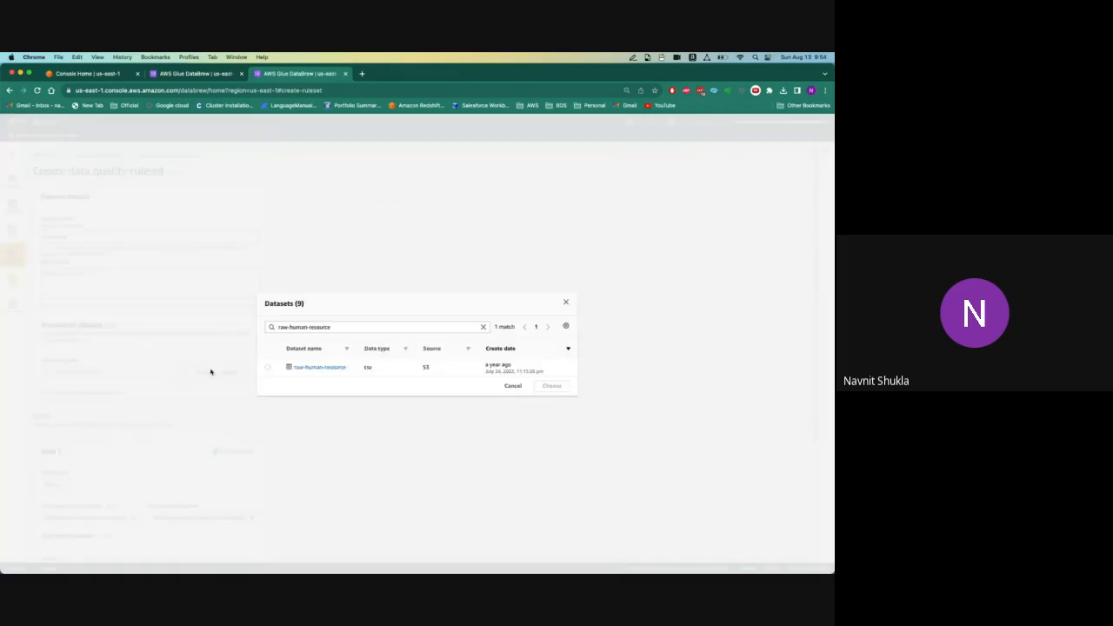
pyautogui.click(268, 367)
pyautogui.click(553, 388)
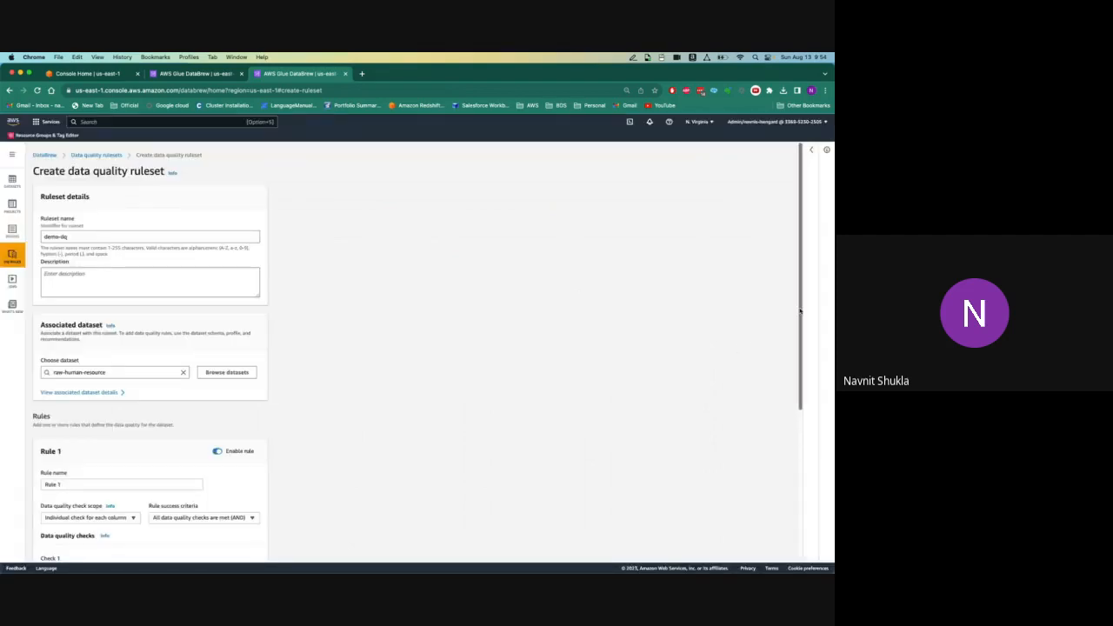
# Set Rule 1's data quality check scope to Common checks for selected columns.
pyautogui.scroll(-5, 813, 421)
pyautogui.scroll(-1, 813, 420)
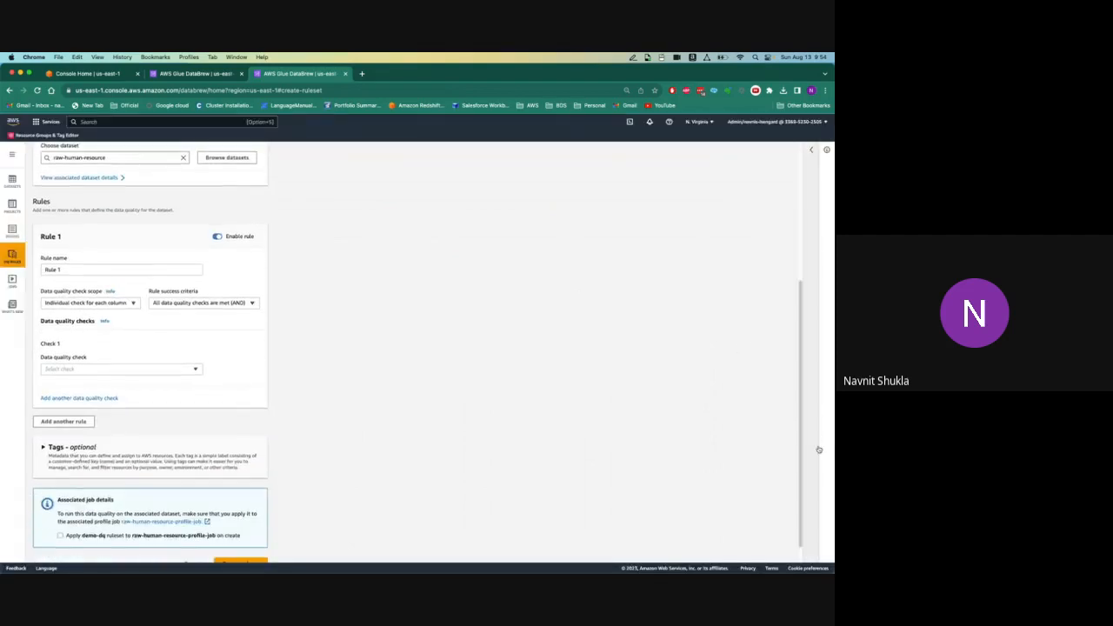
pyautogui.click(154, 269)
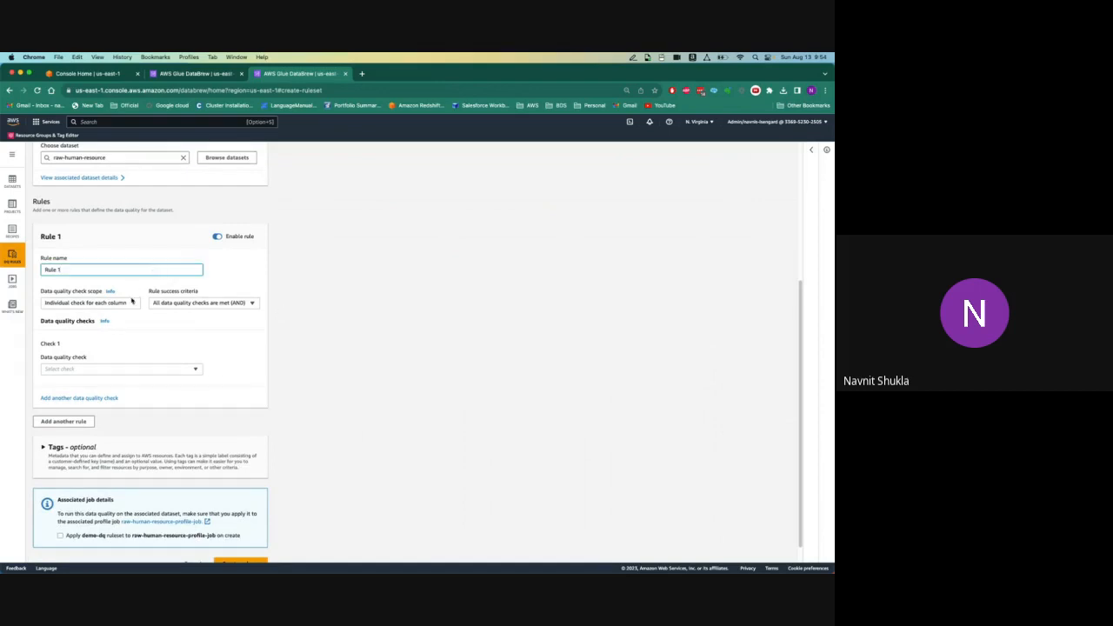
pyautogui.click(131, 302)
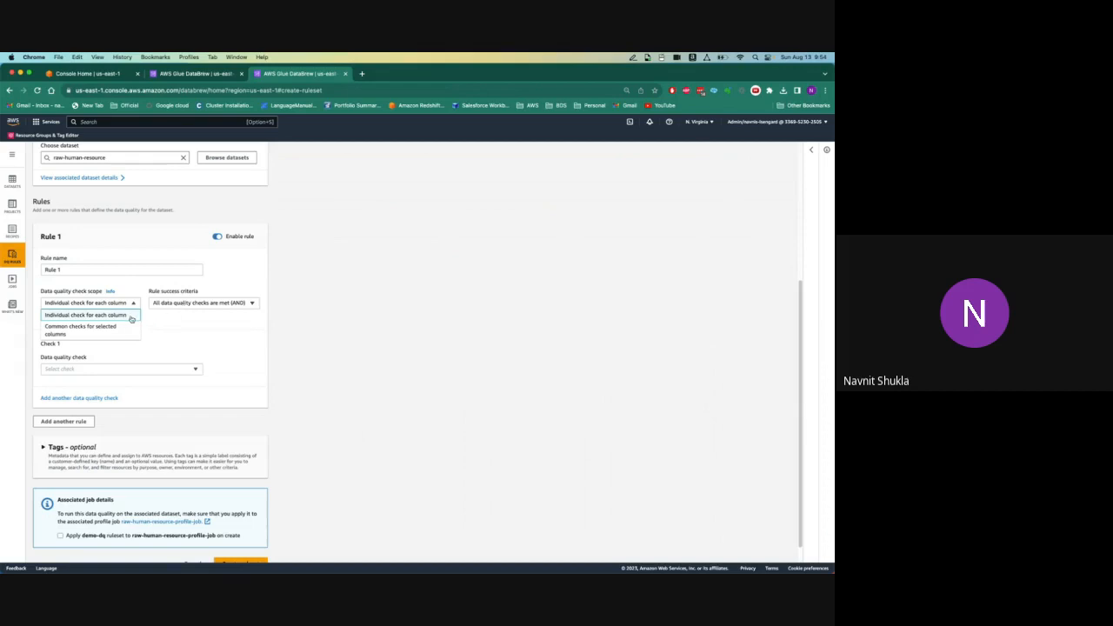
pyautogui.click(128, 330)
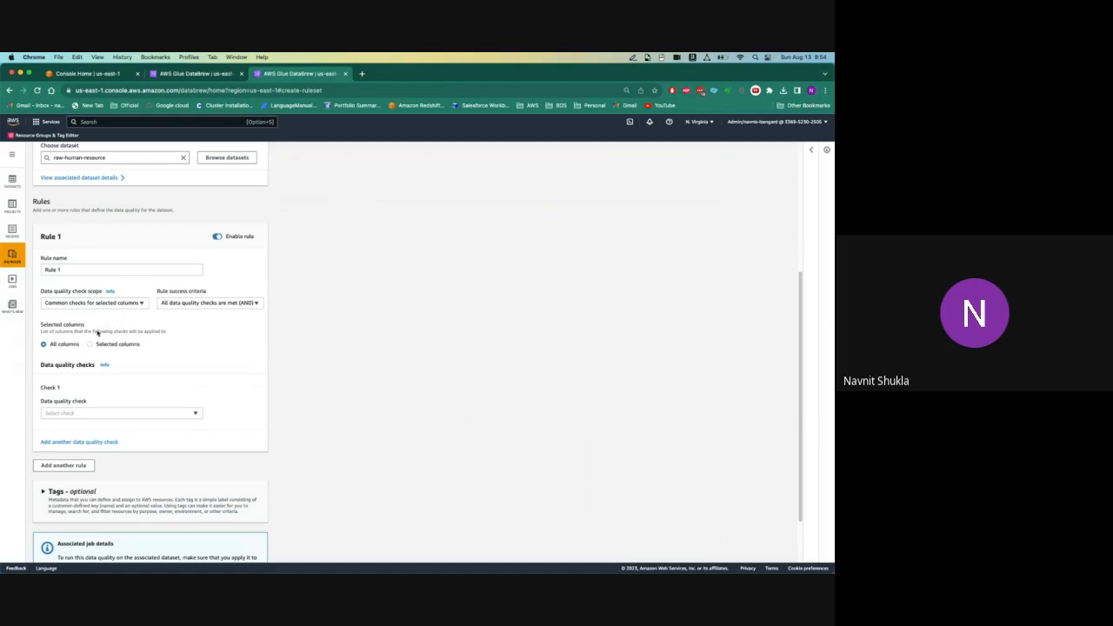
# Configure Rule 1's check as Number of rows with the condition Is equals and a value of 50000.
pyautogui.click(96, 413)
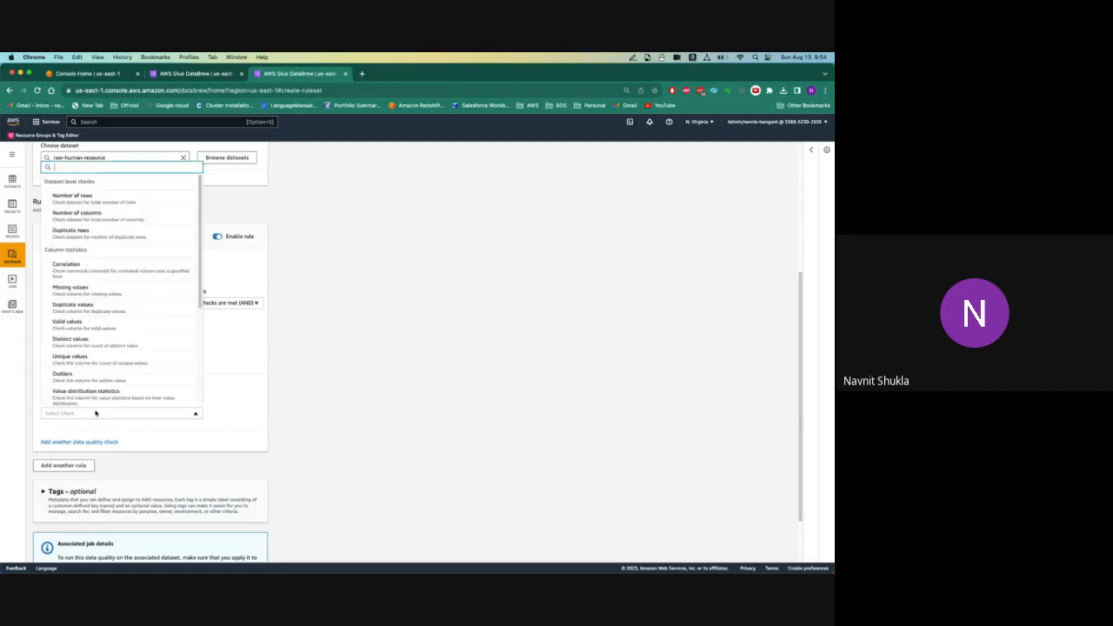
pyautogui.click(87, 198)
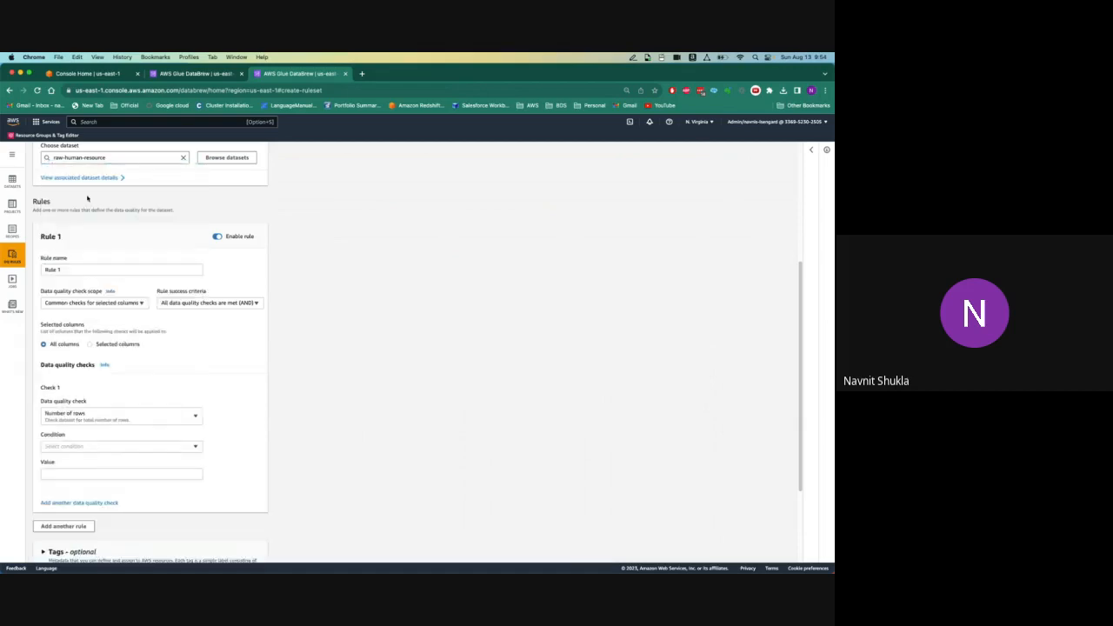
pyautogui.click(103, 447)
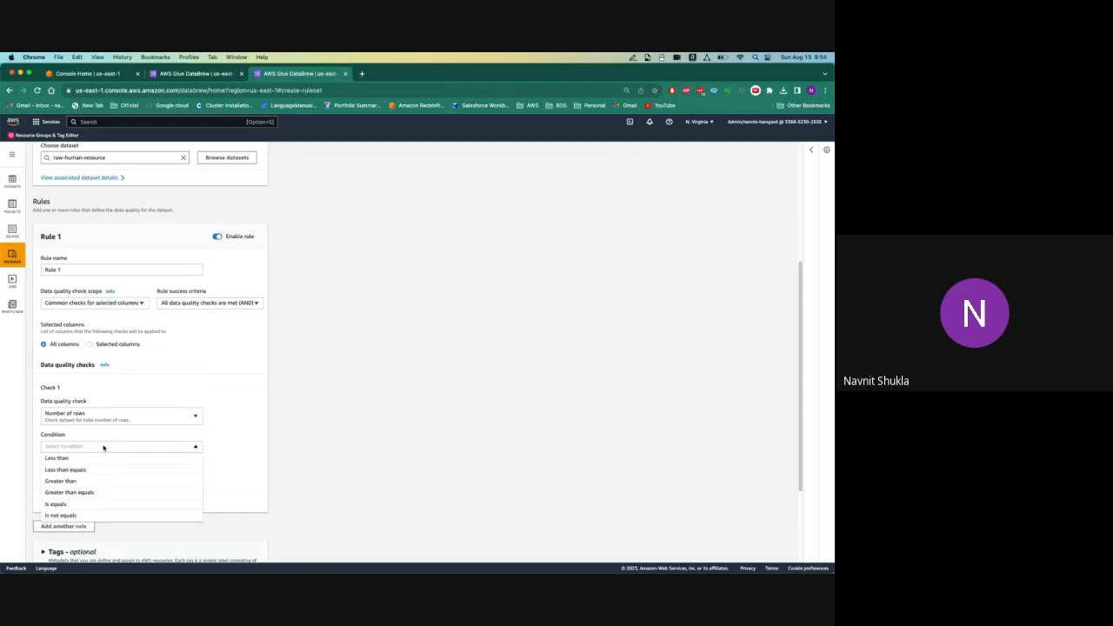
pyautogui.click(84, 505)
pyautogui.click(78, 477)
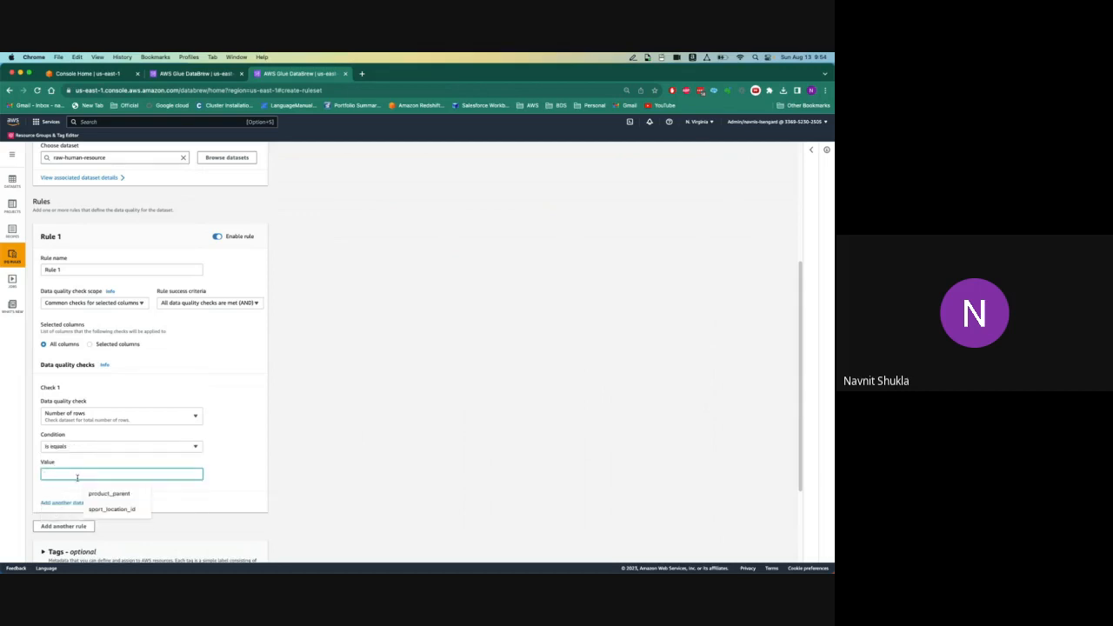
pyautogui.write('5')
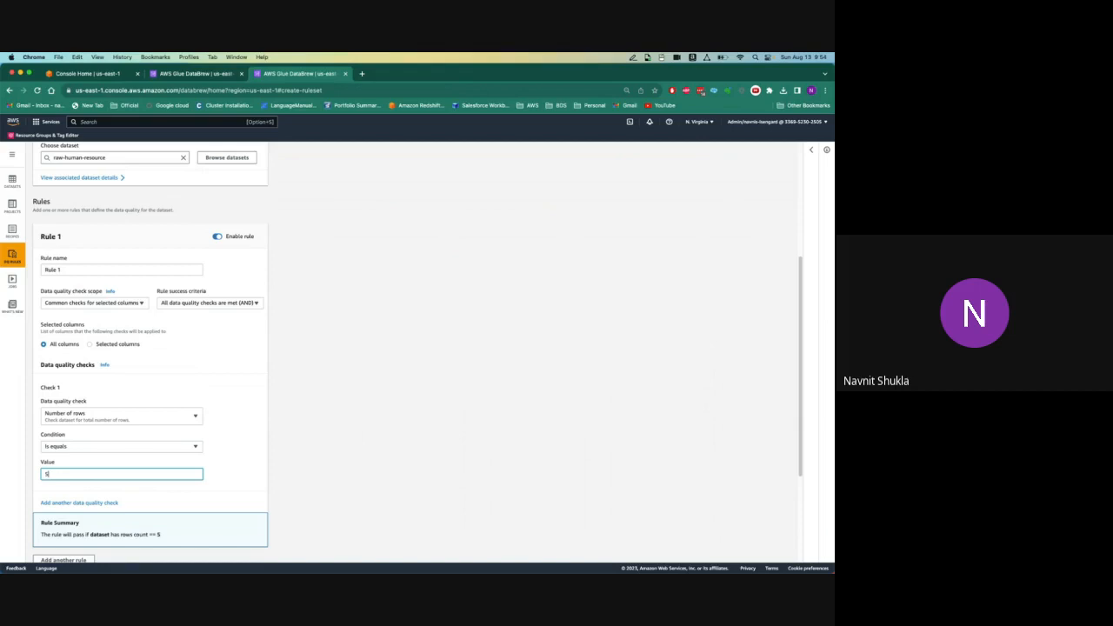
pyautogui.write('000')
pyautogui.write('0')
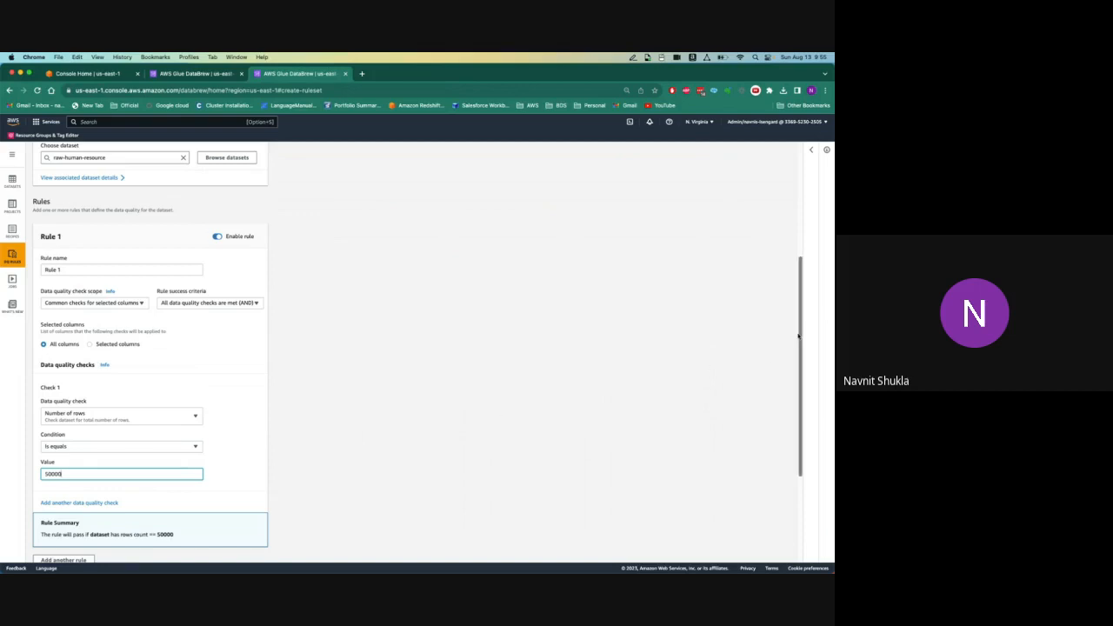
# Add a second rule to the ruleset and choose Unique values as its data quality check.
pyautogui.moveTo(800, 339); pyautogui.dragTo(800, 397)
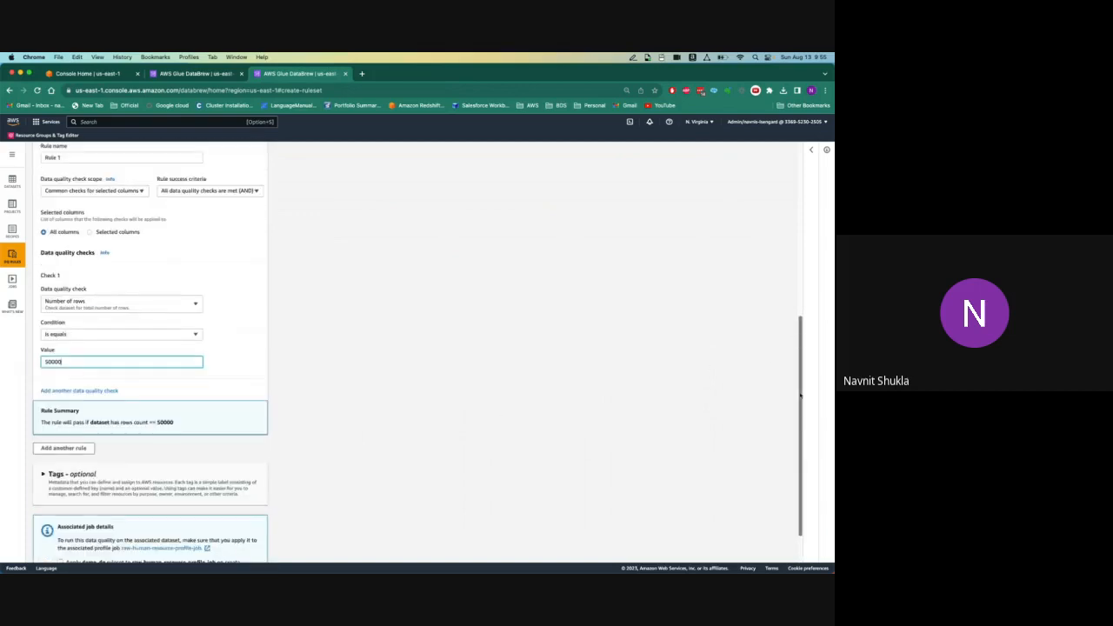
pyautogui.click(65, 449)
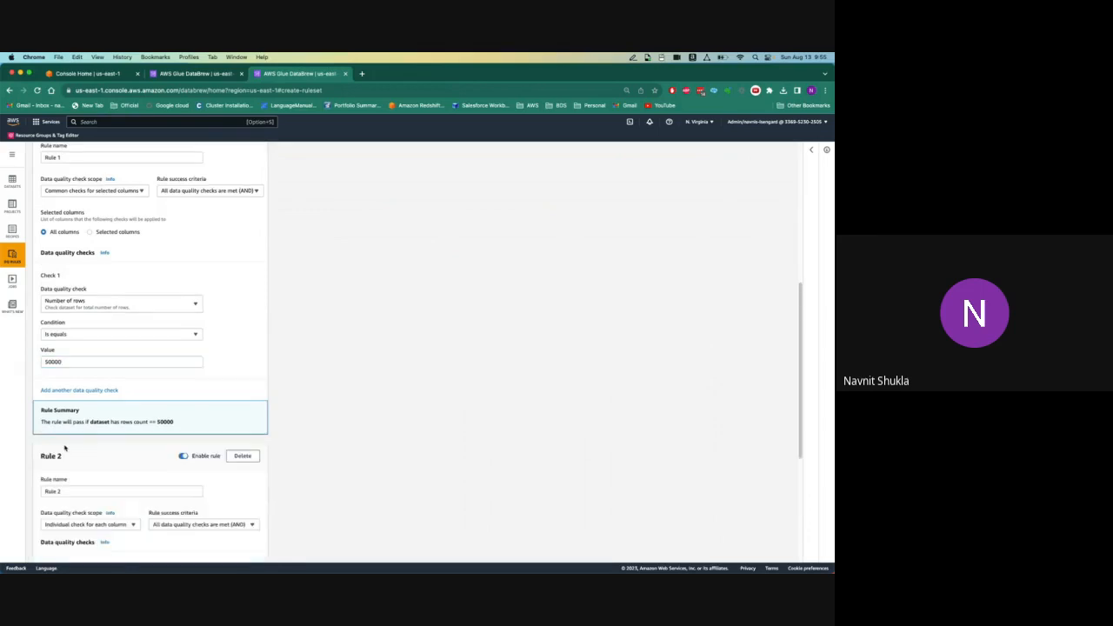
pyautogui.click(86, 525)
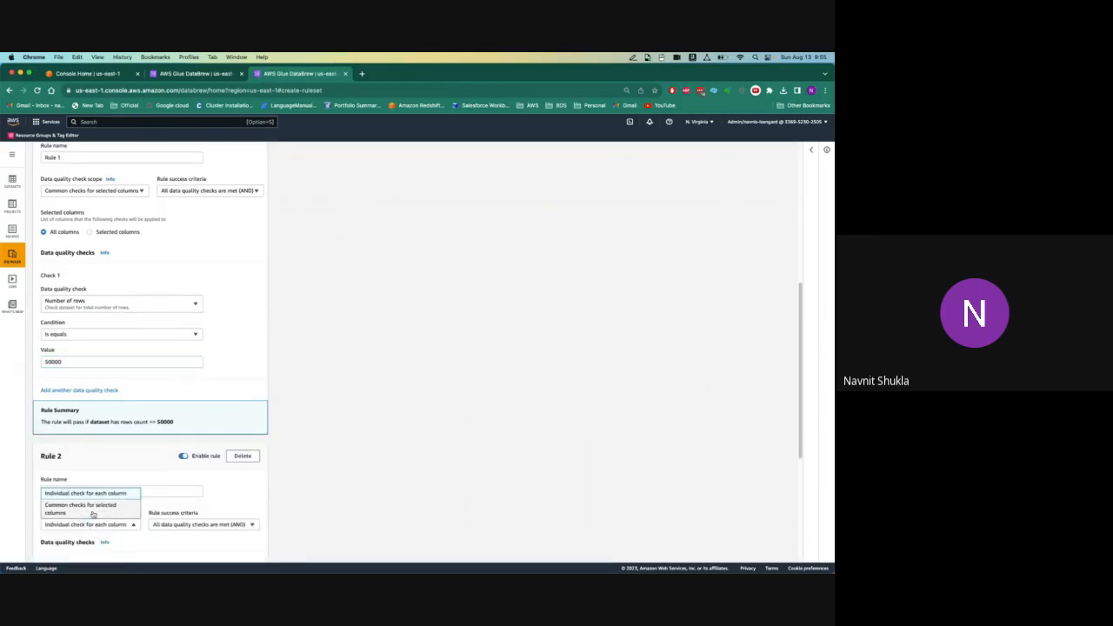
pyautogui.click(373, 501)
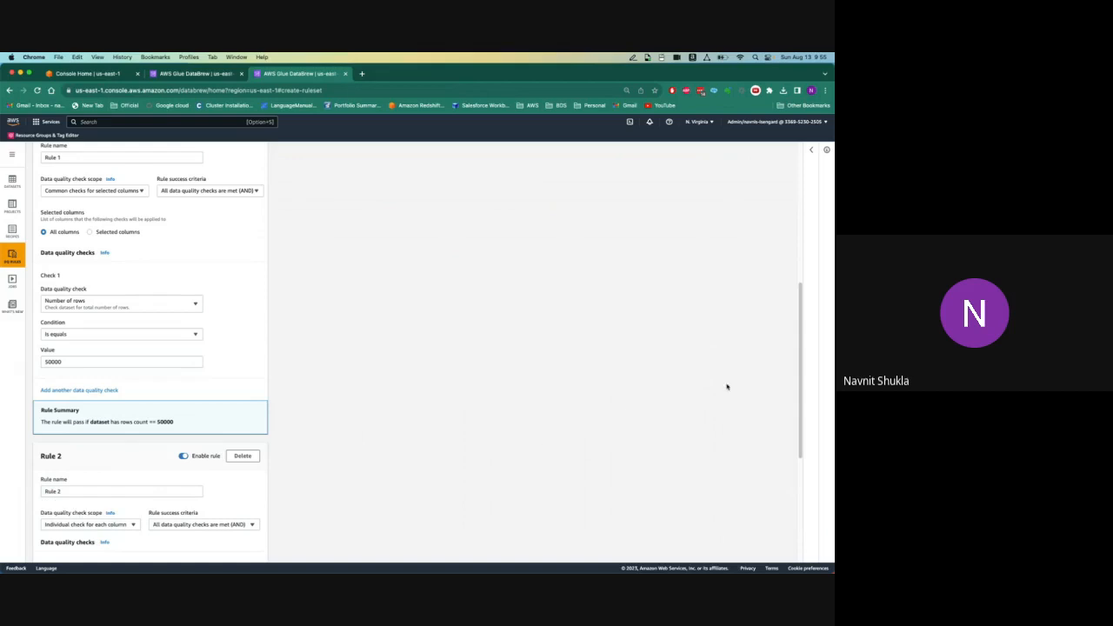
pyautogui.moveTo(802, 346); pyautogui.dragTo(794, 440)
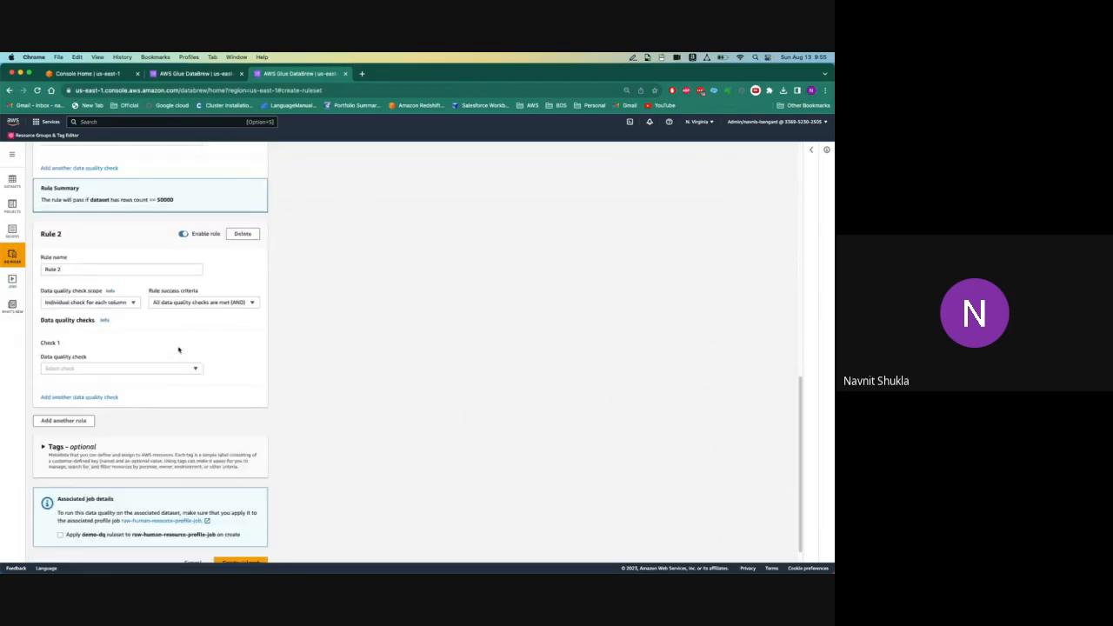
pyautogui.click(161, 368)
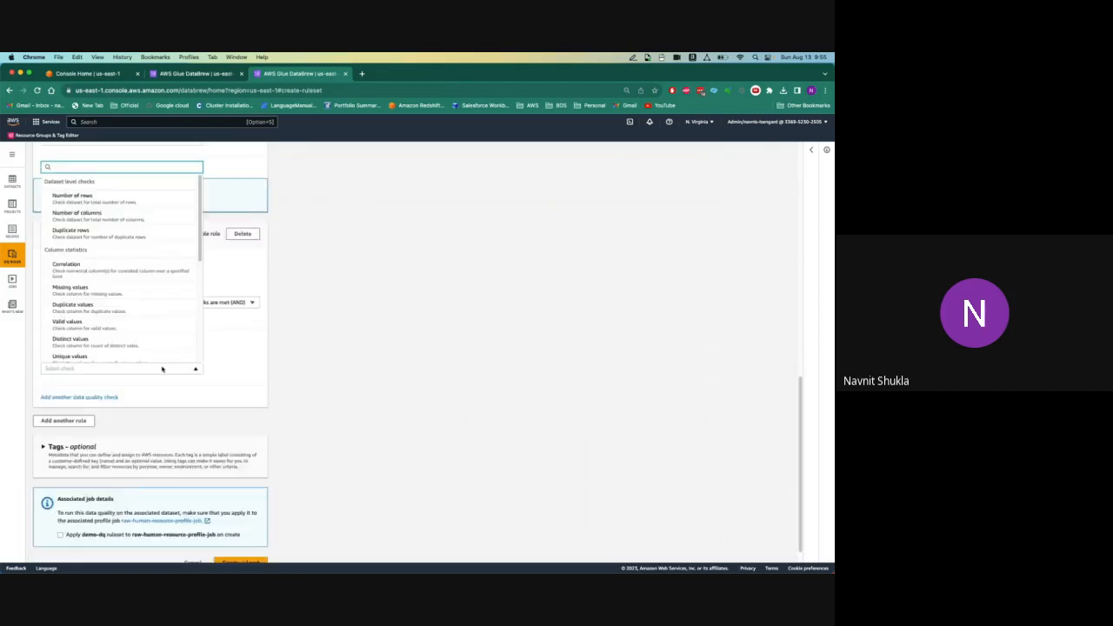
pyautogui.scroll(-1, 199, 265)
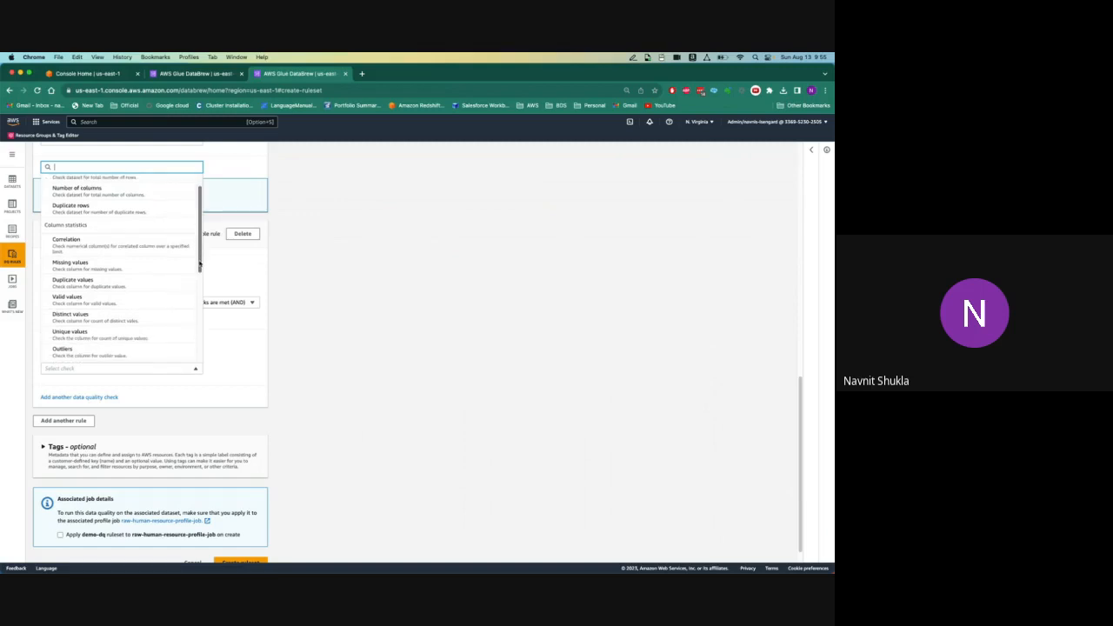
pyautogui.scroll(-1, 121, 270)
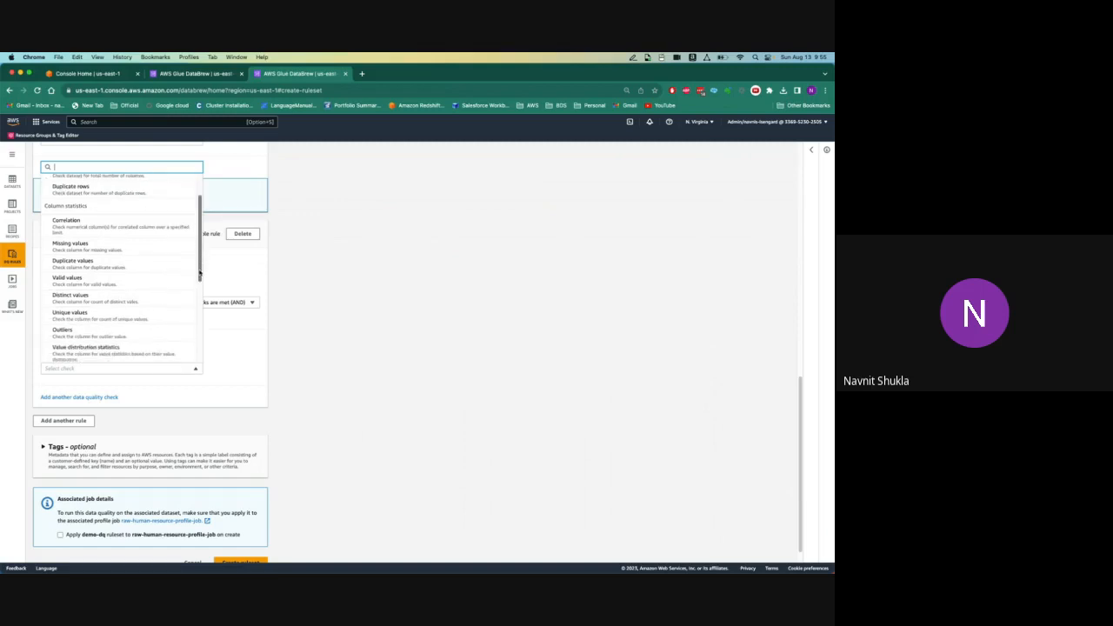
pyautogui.click(142, 313)
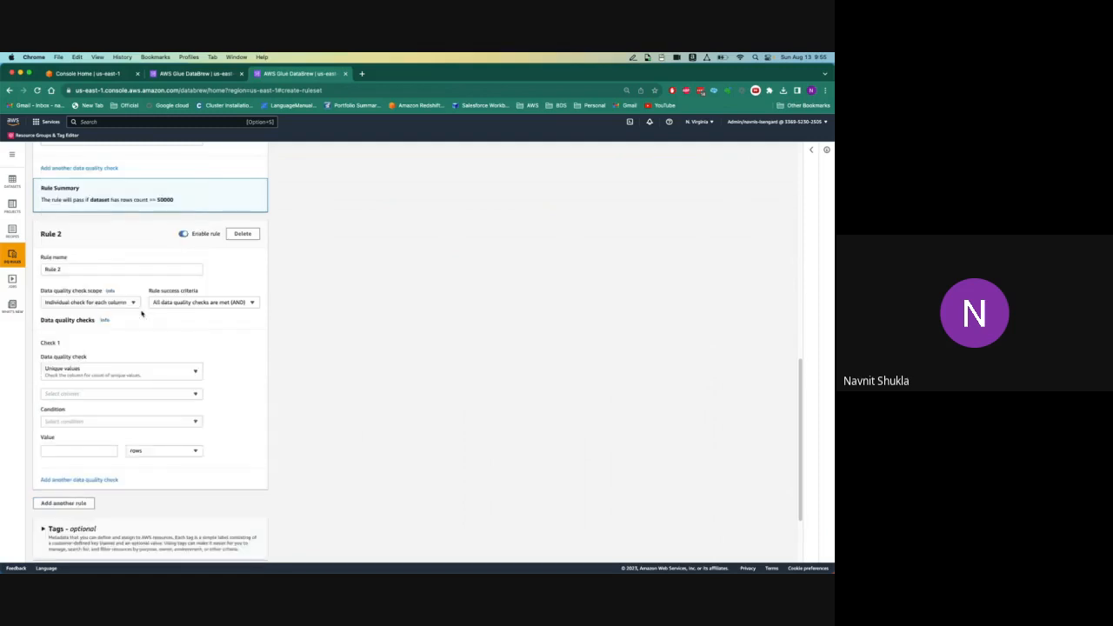
# Set Rule 2's Unique values check to the Emp ID column with the condition Is equals and a value of 1.
pyautogui.click(118, 394)
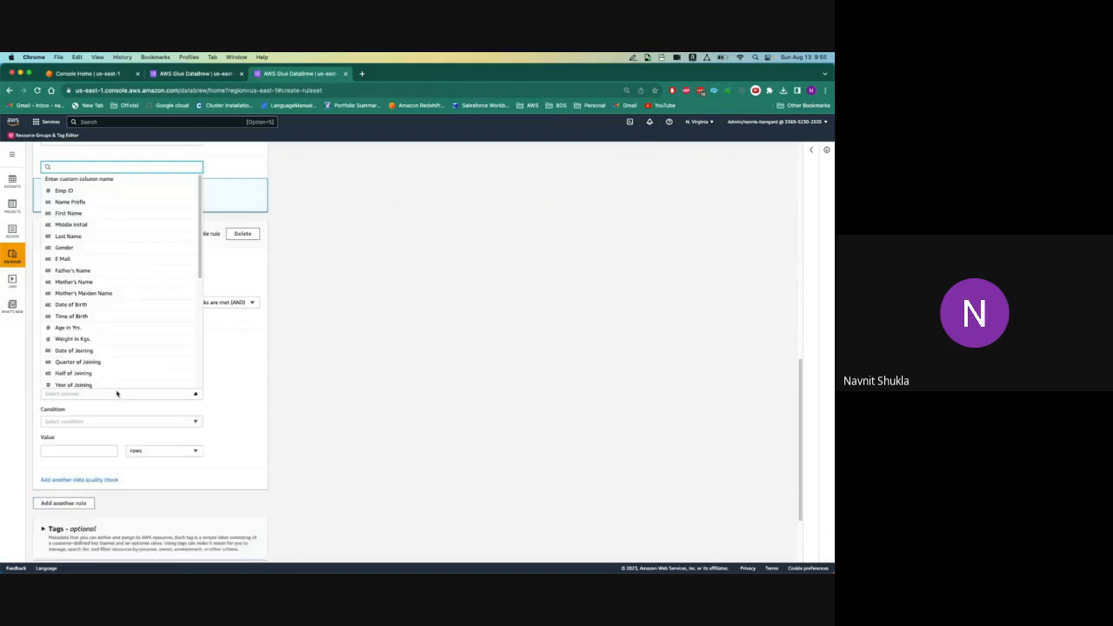
pyautogui.click(76, 191)
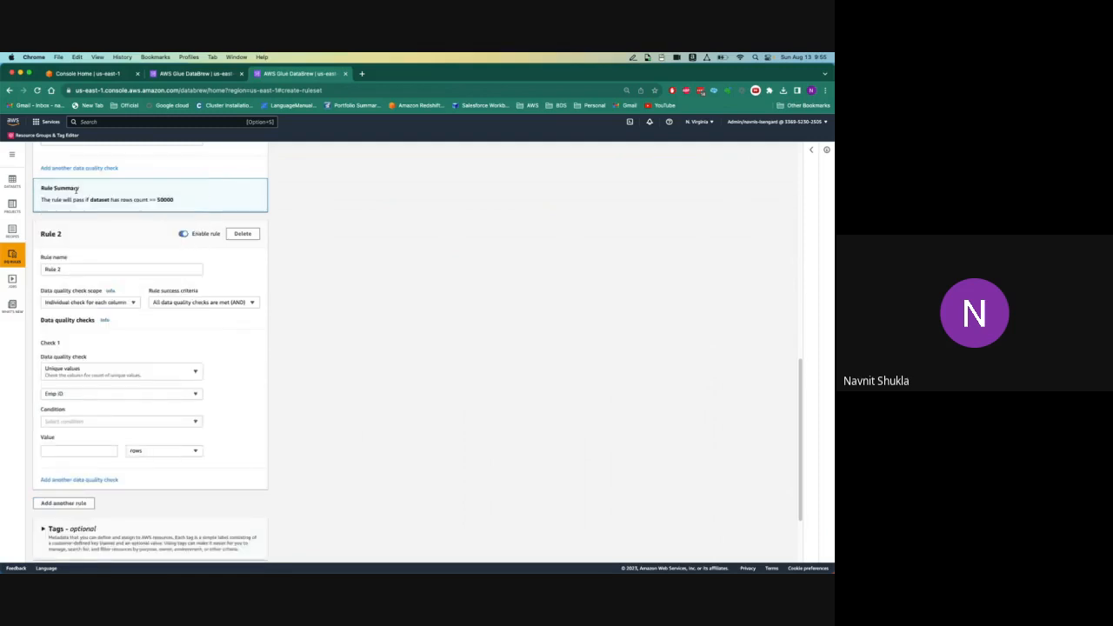
pyautogui.click(87, 423)
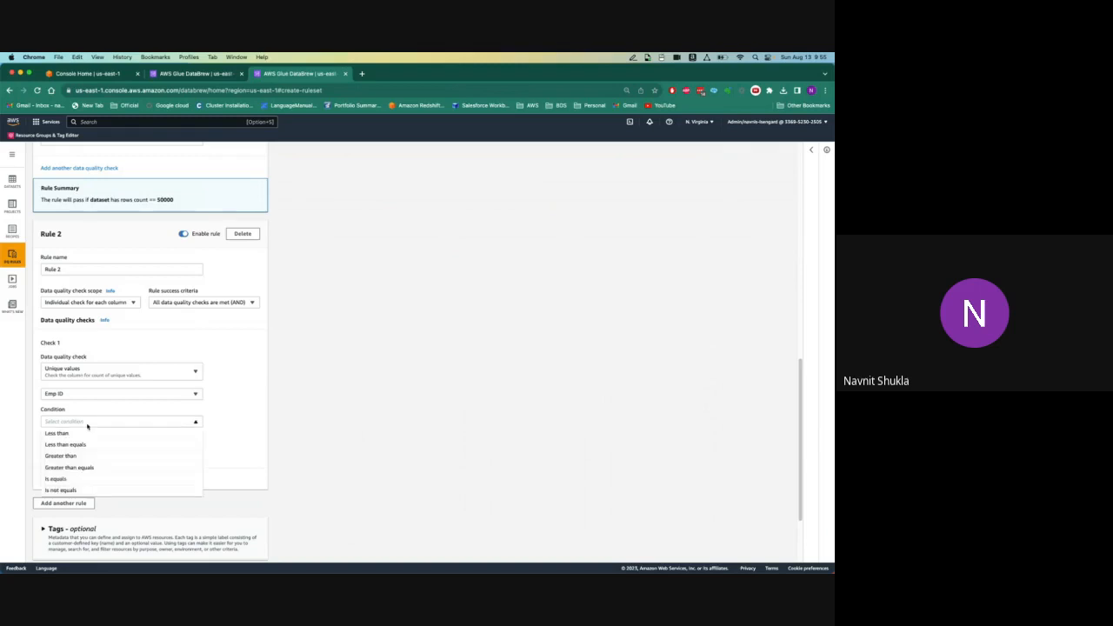
pyautogui.click(74, 480)
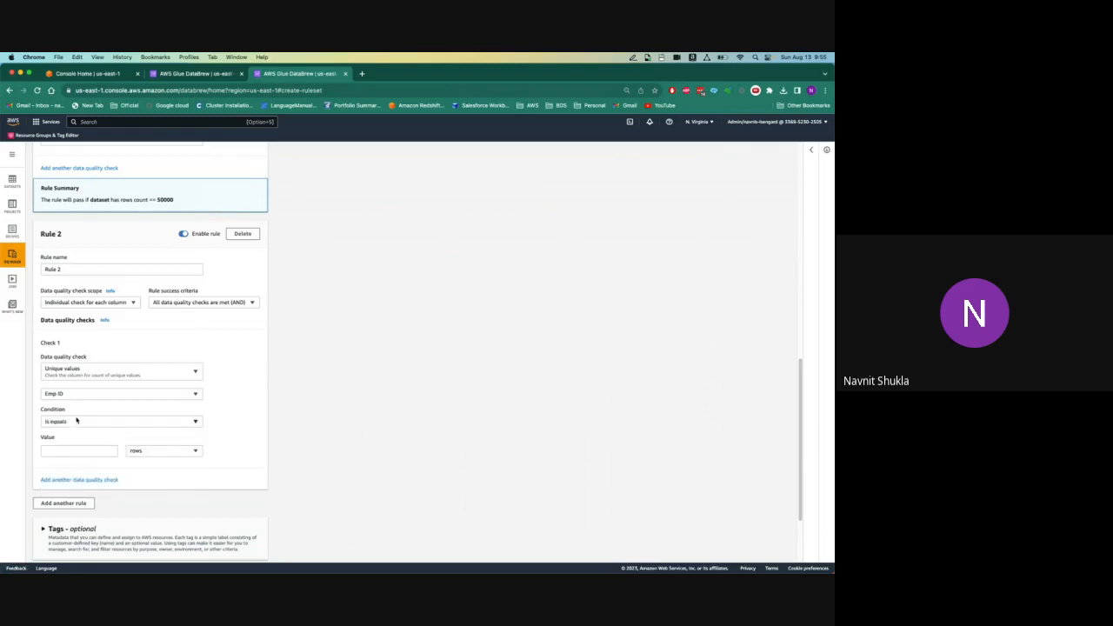
pyautogui.click(64, 445)
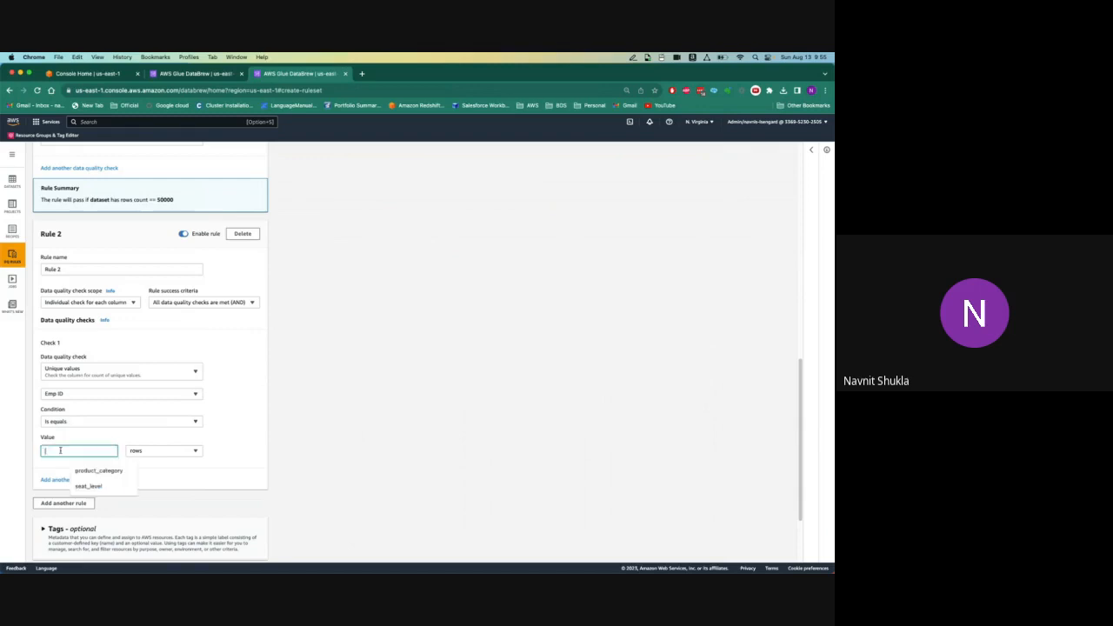
pyautogui.write('1')
pyautogui.click(259, 441)
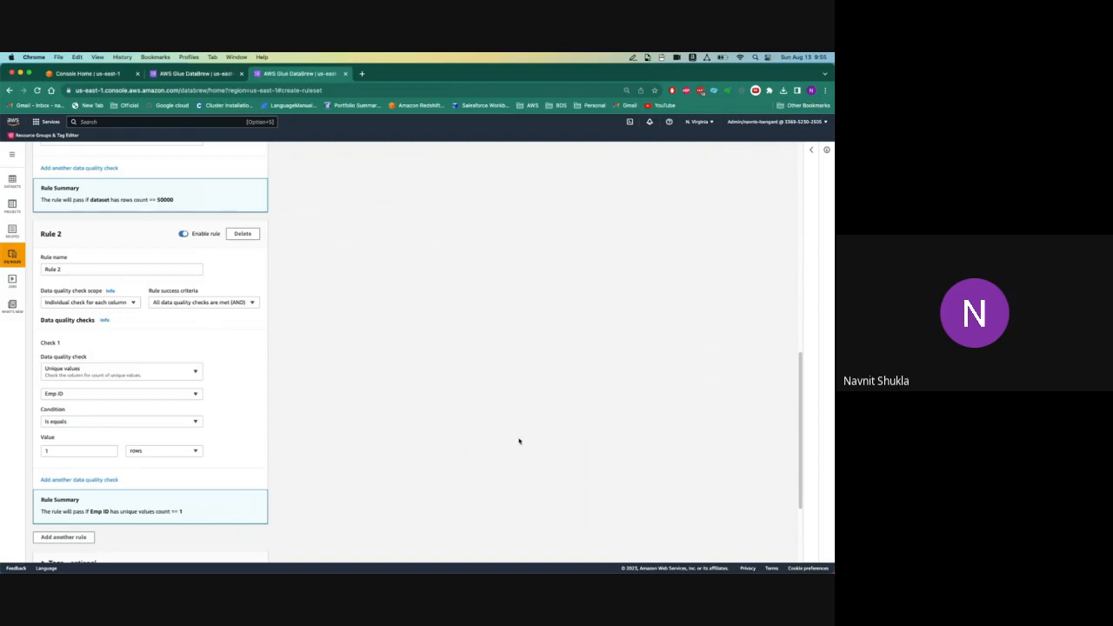
pyautogui.moveTo(800, 399); pyautogui.dragTo(782, 373)
pyautogui.scroll(10, 757, 288)
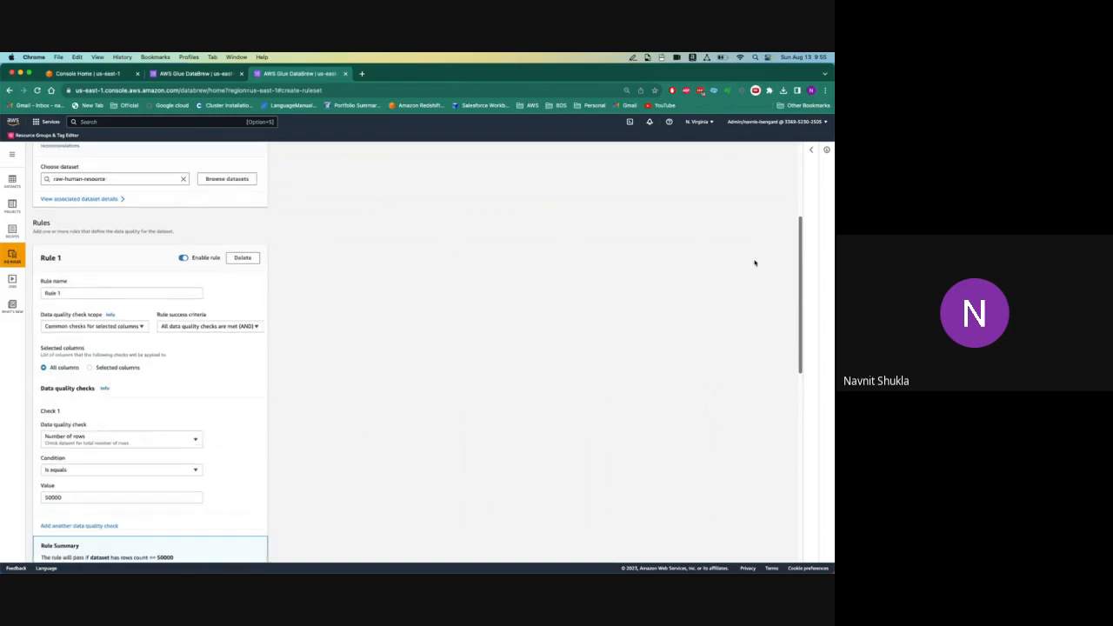
pyautogui.scroll(2, 738, 208)
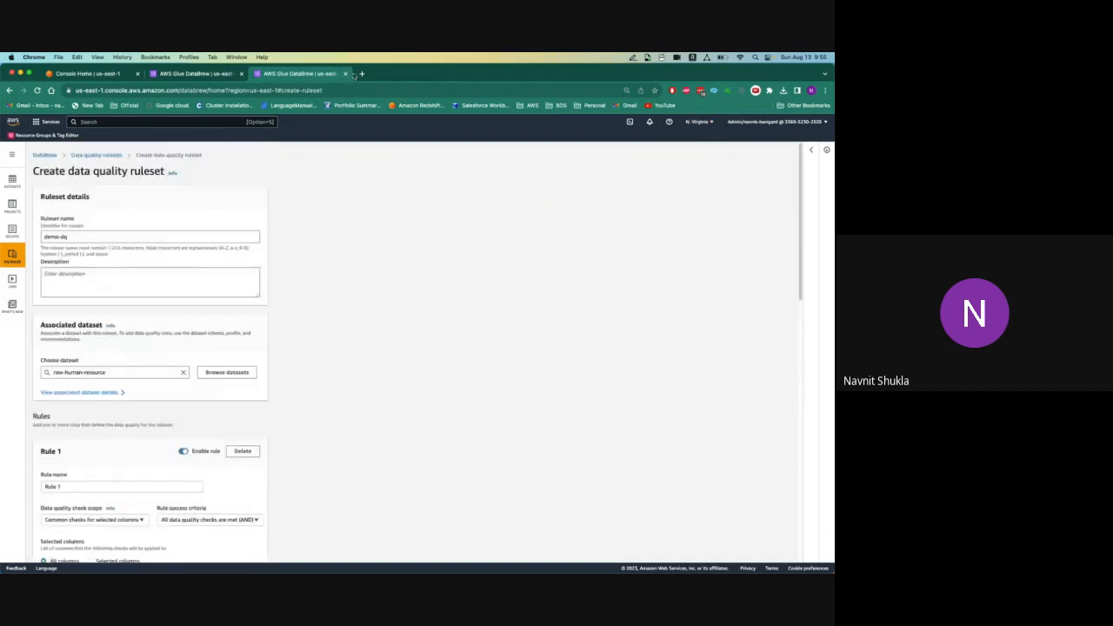
# Search the web in a new browser tab for "data quality with aws glue databrew".
pyautogui.click(362, 73)
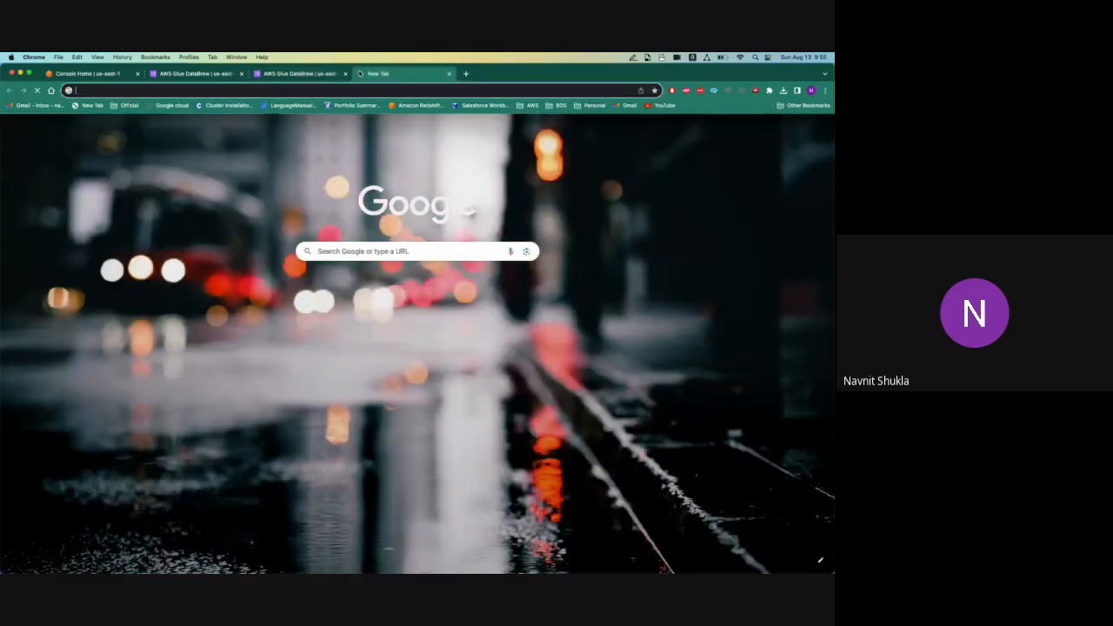
pyautogui.write('da')
pyautogui.press('BackSpace')
pyautogui.press('BackSpace')
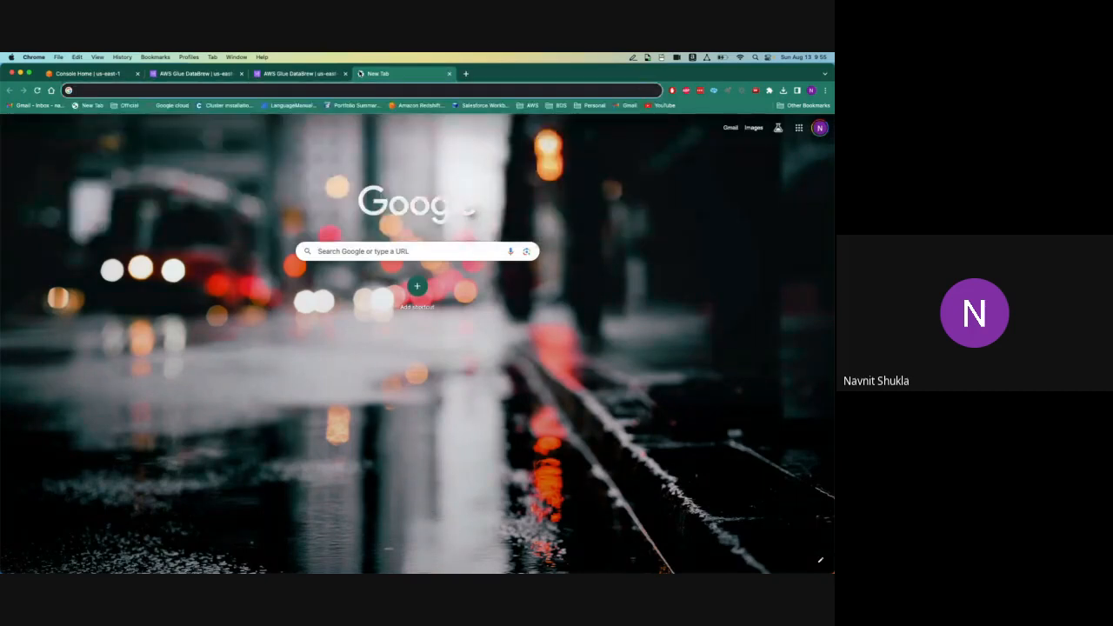
pyautogui.write('data qu')
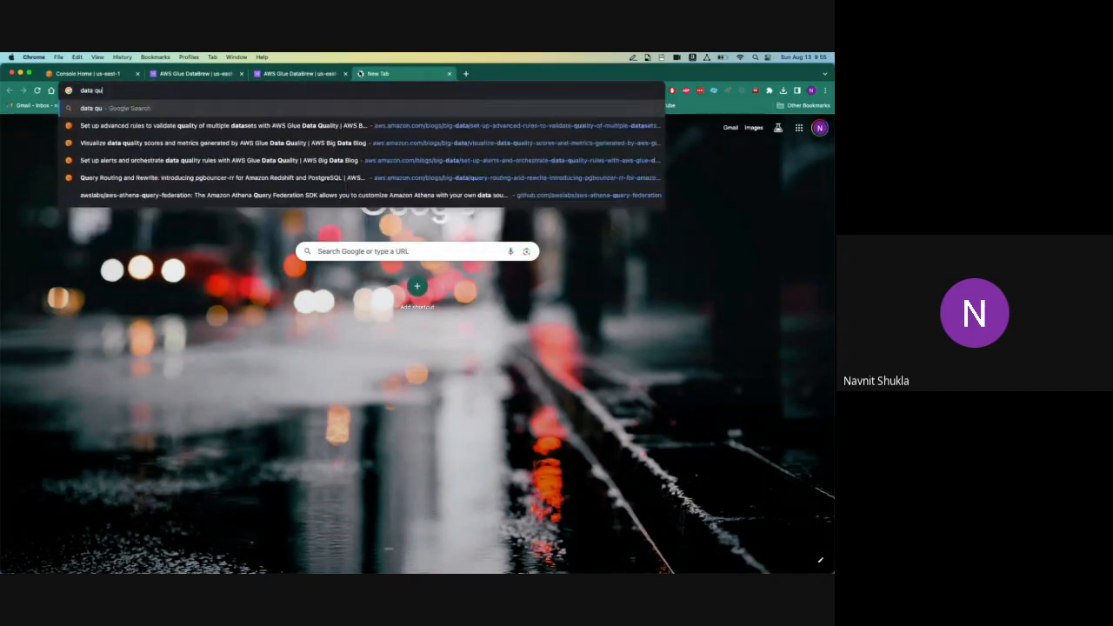
pyautogui.write('ality ')
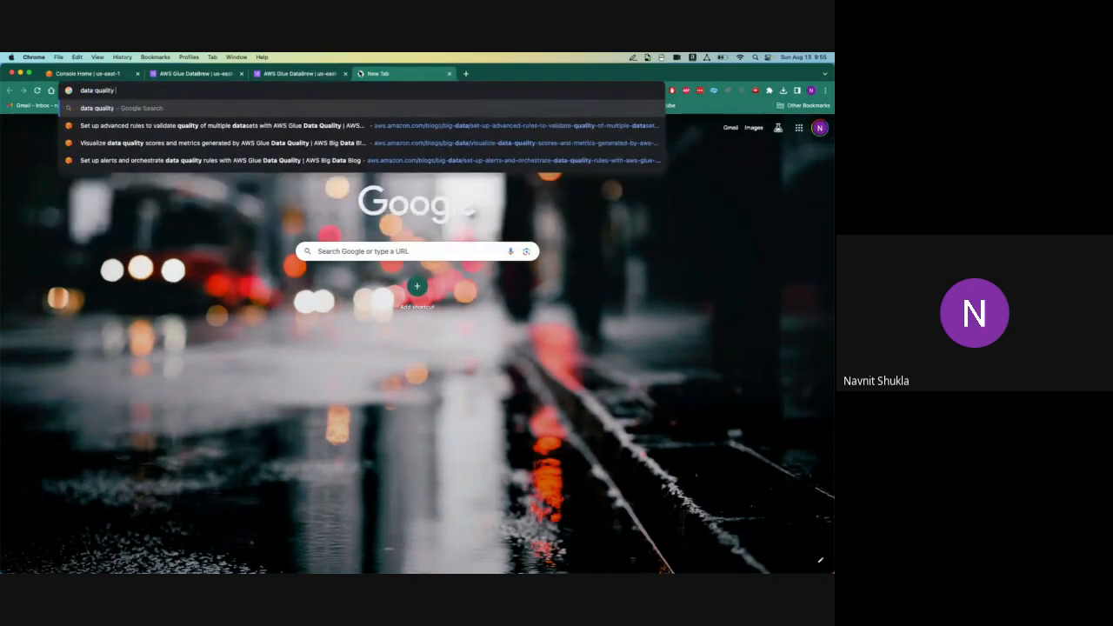
pyautogui.write('with')
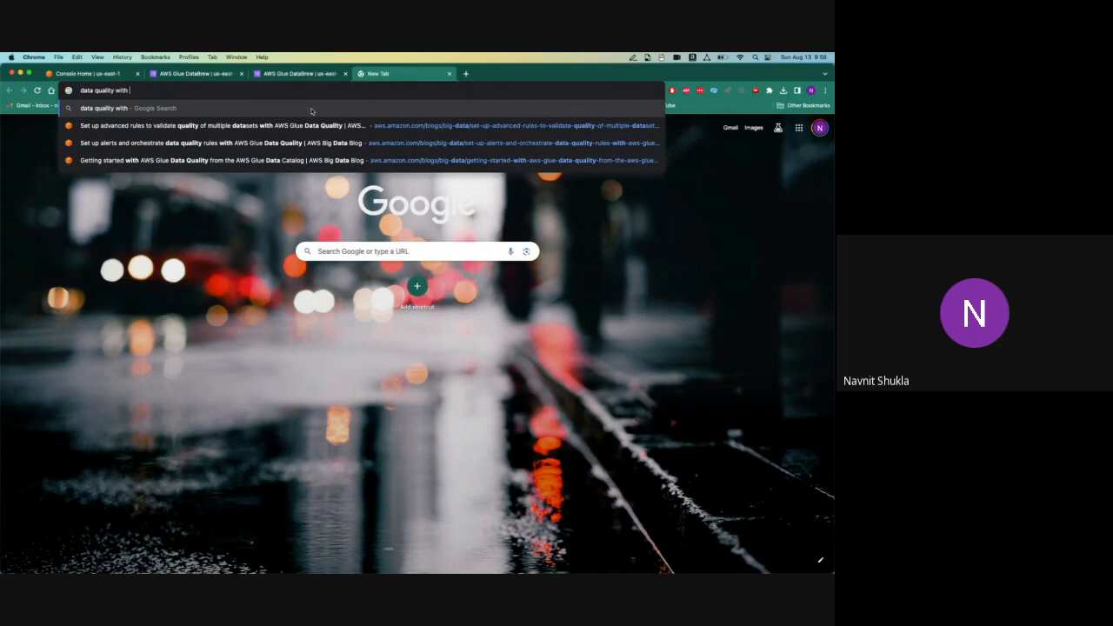
pyautogui.write('aws glue d')
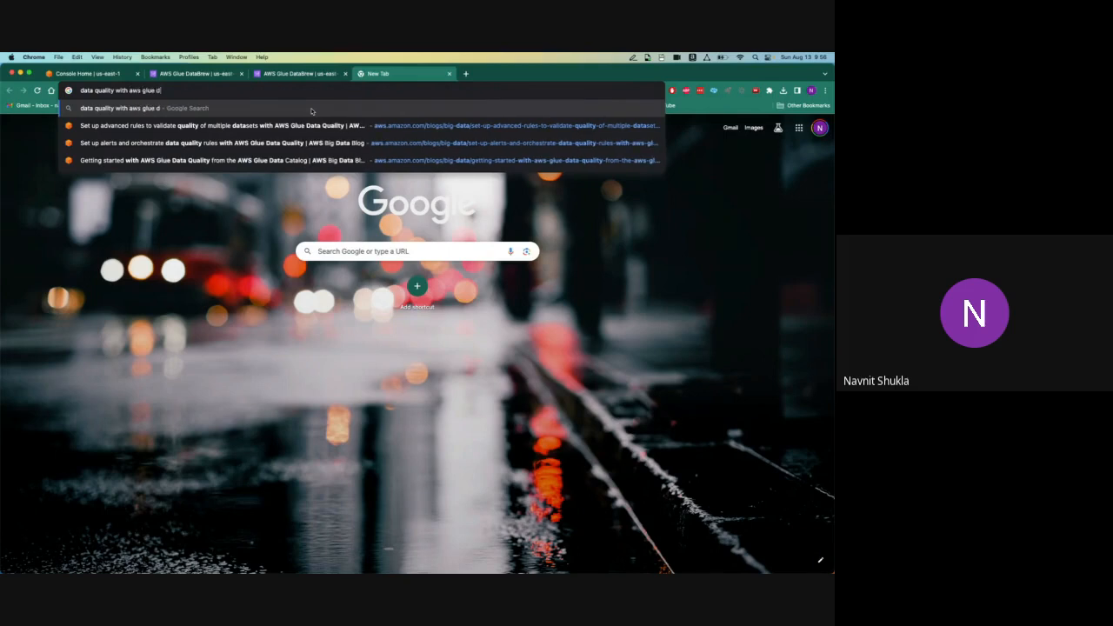
pyautogui.write('atabrew')
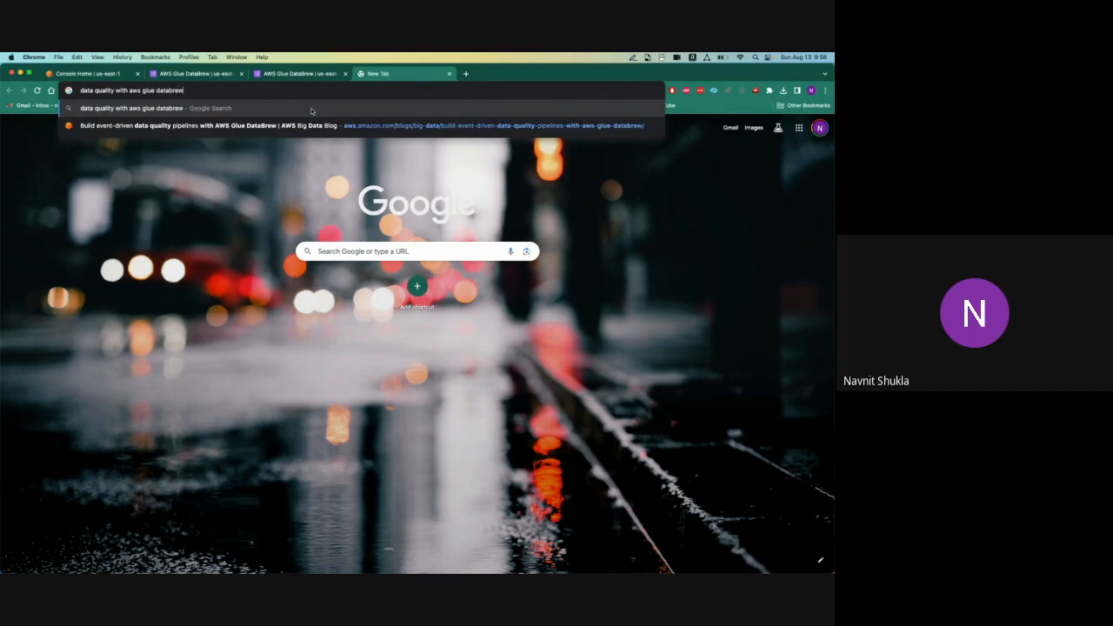
pyautogui.press('Return')
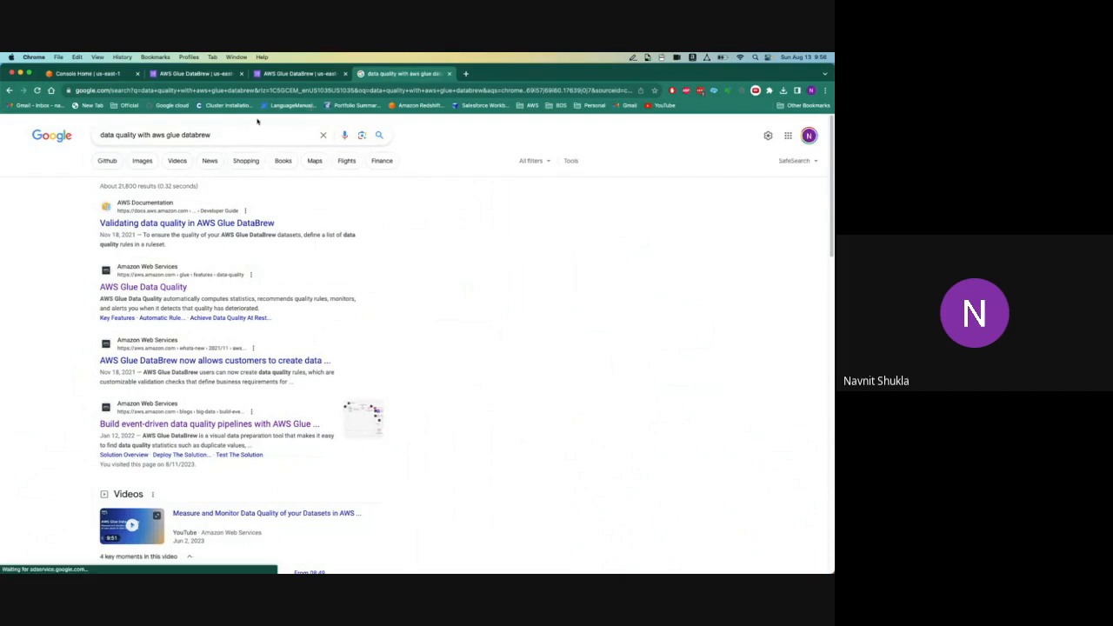
# View the "Validating data quality in AWS Glue DataBrew" documentation, and open the AWS blog post on enforcing customized data quality rules from the results.
pyautogui.click(220, 225)
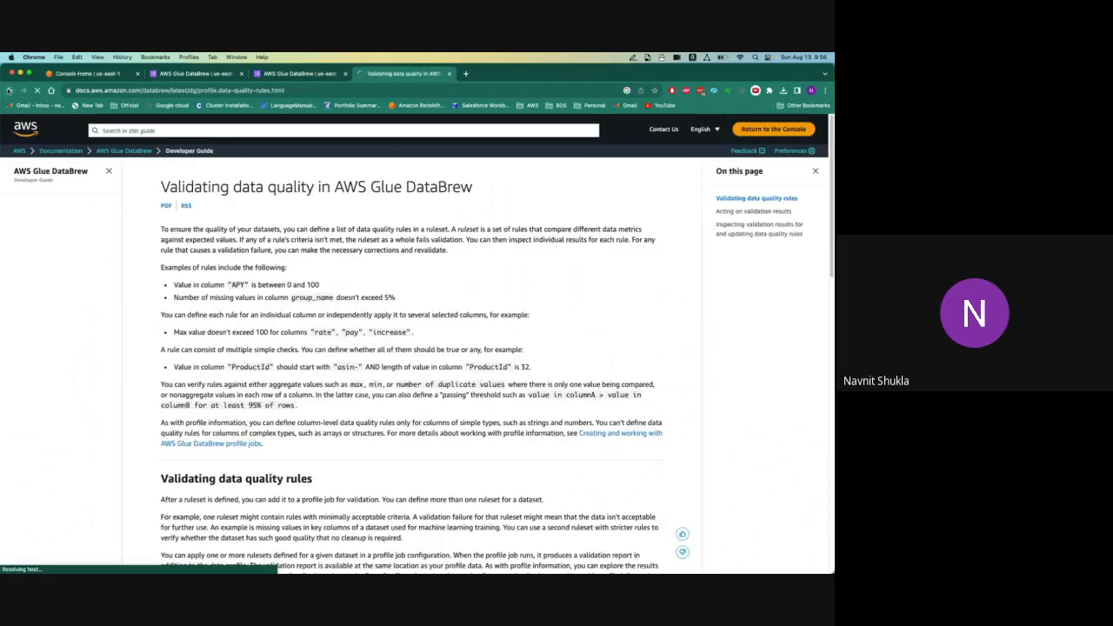
pyautogui.click(9, 90)
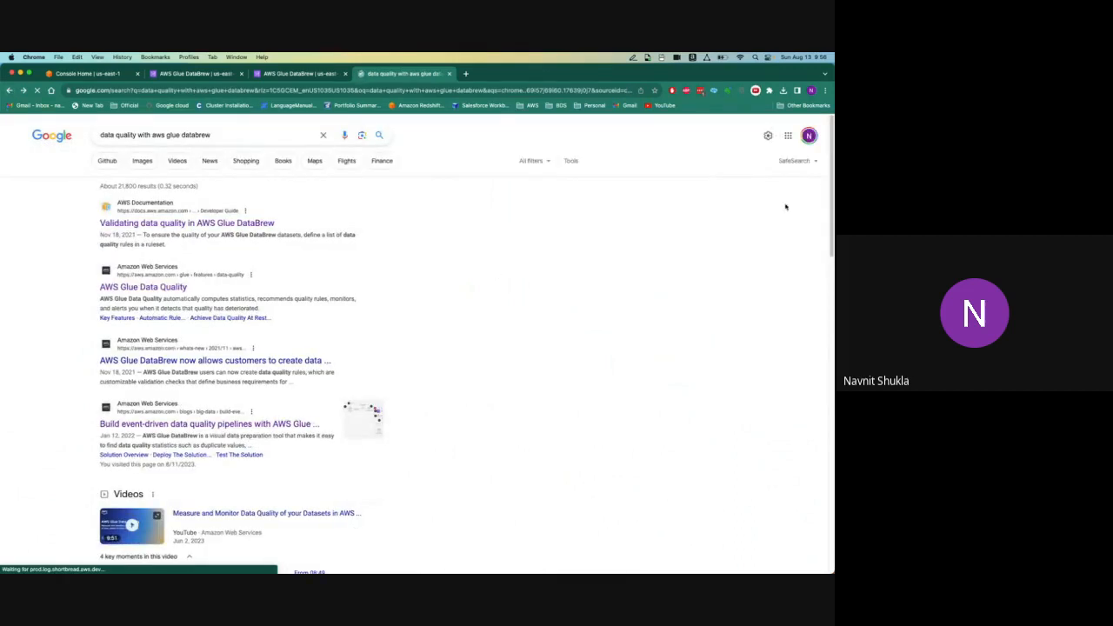
pyautogui.scroll(-10, 137, 233)
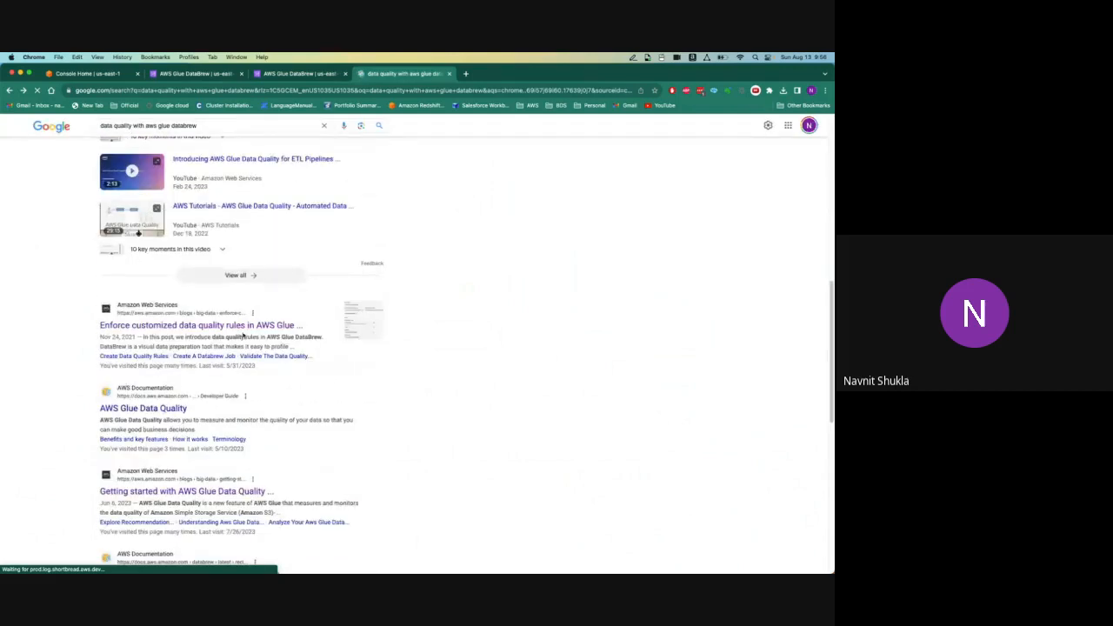
pyautogui.click(232, 326)
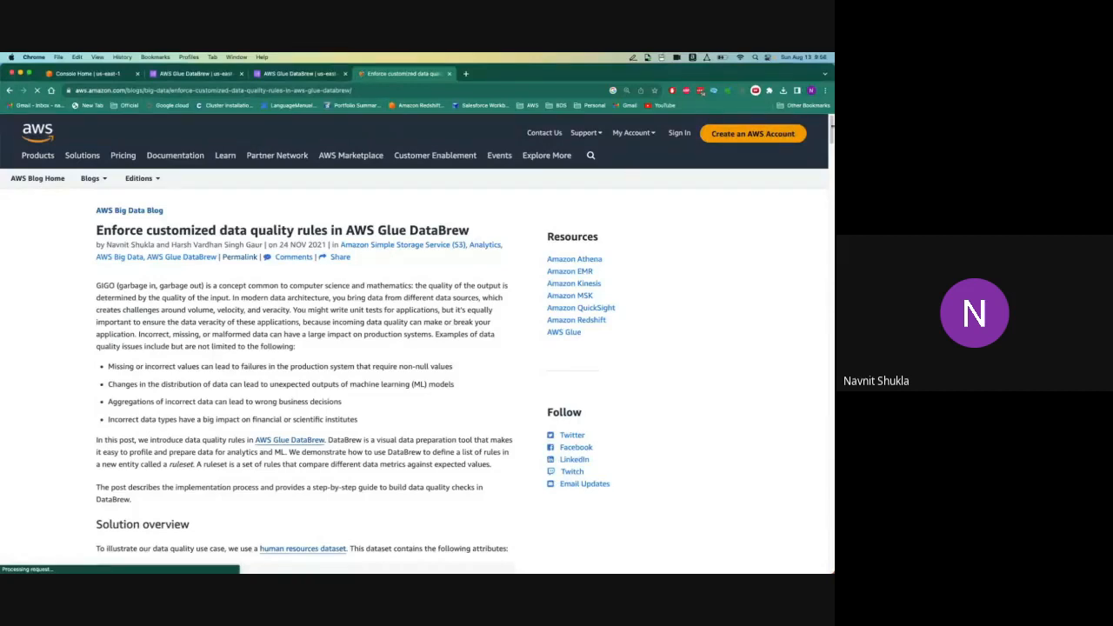
# Read through the AWS blog post on enforcing customized DataBrew quality rules, down to the positive-value check for employee ID and age, and select its URL.
pyautogui.scroll(-10, 831, 128)
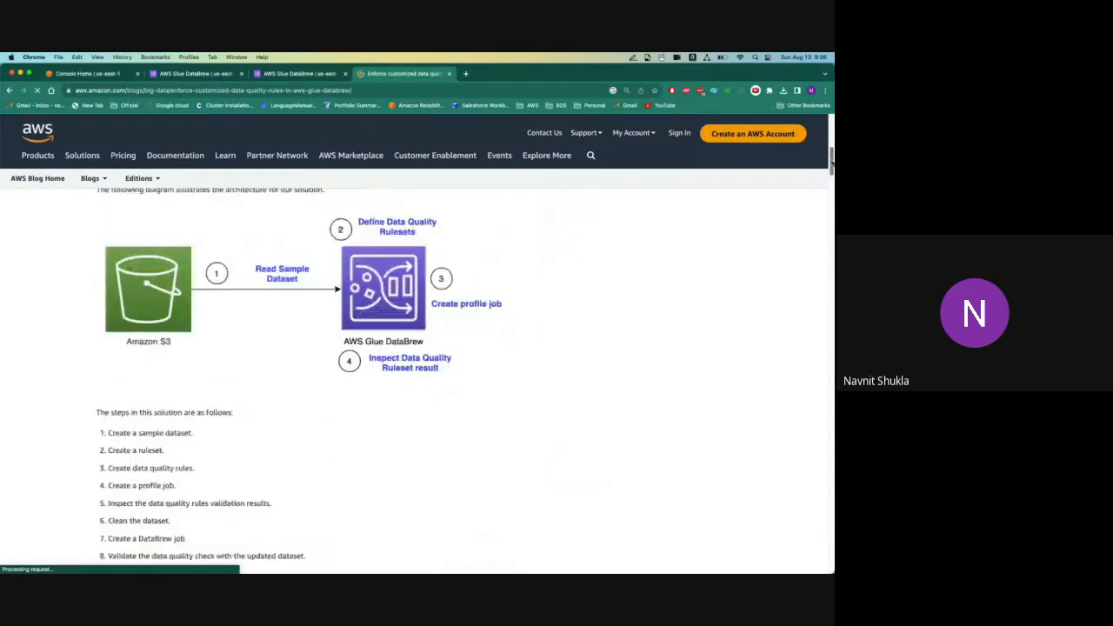
pyautogui.scroll(-5, 417, 382)
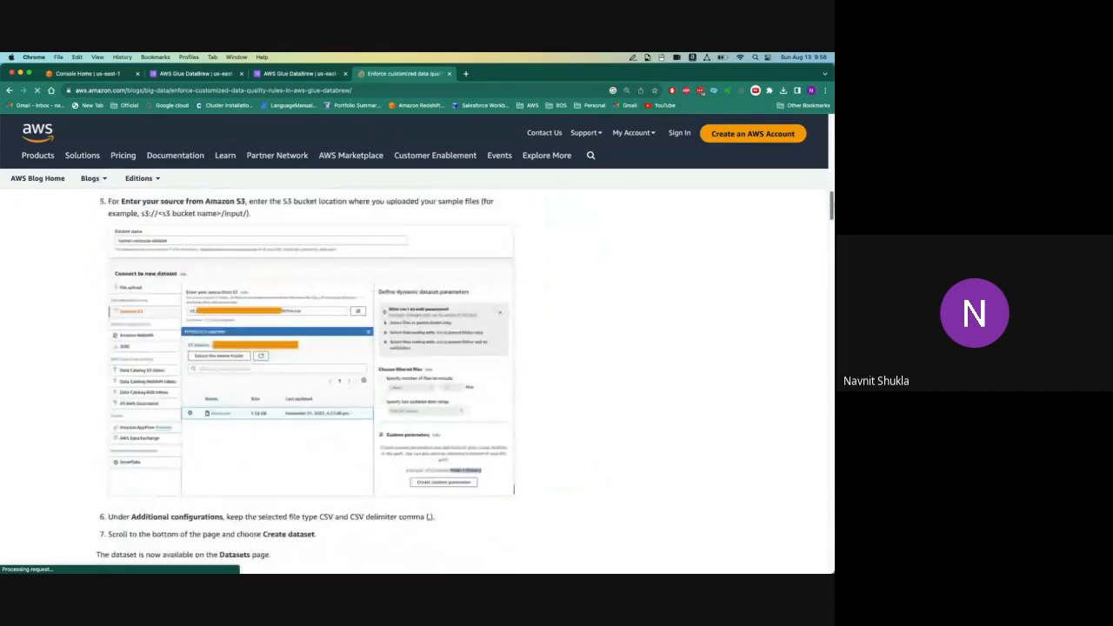
pyautogui.scroll(-5, 304, 382)
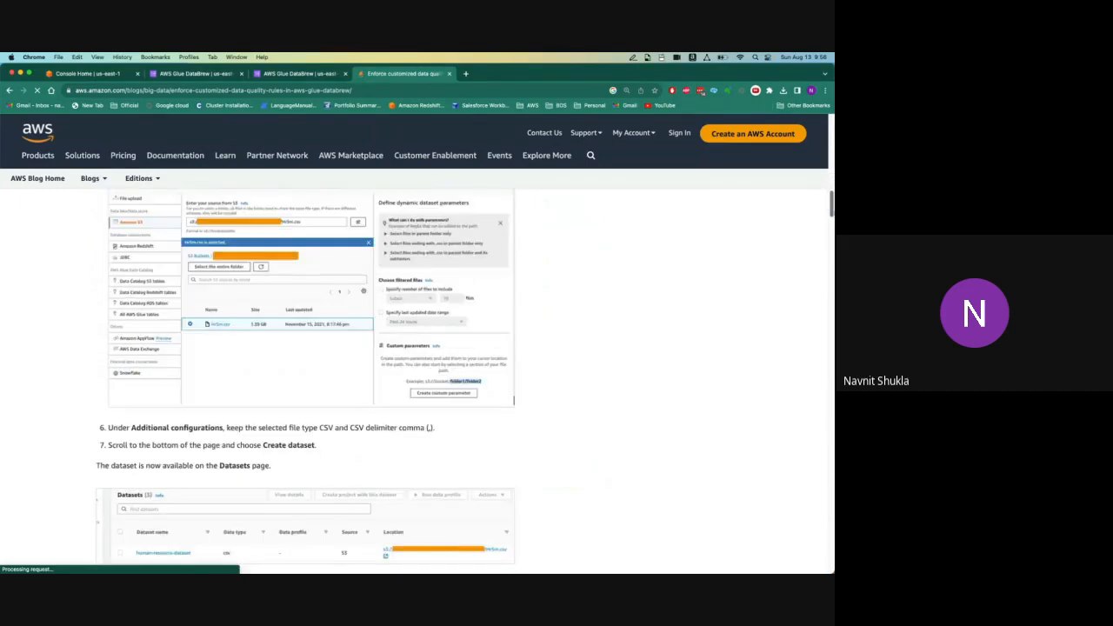
pyautogui.scroll(-5, 417, 382)
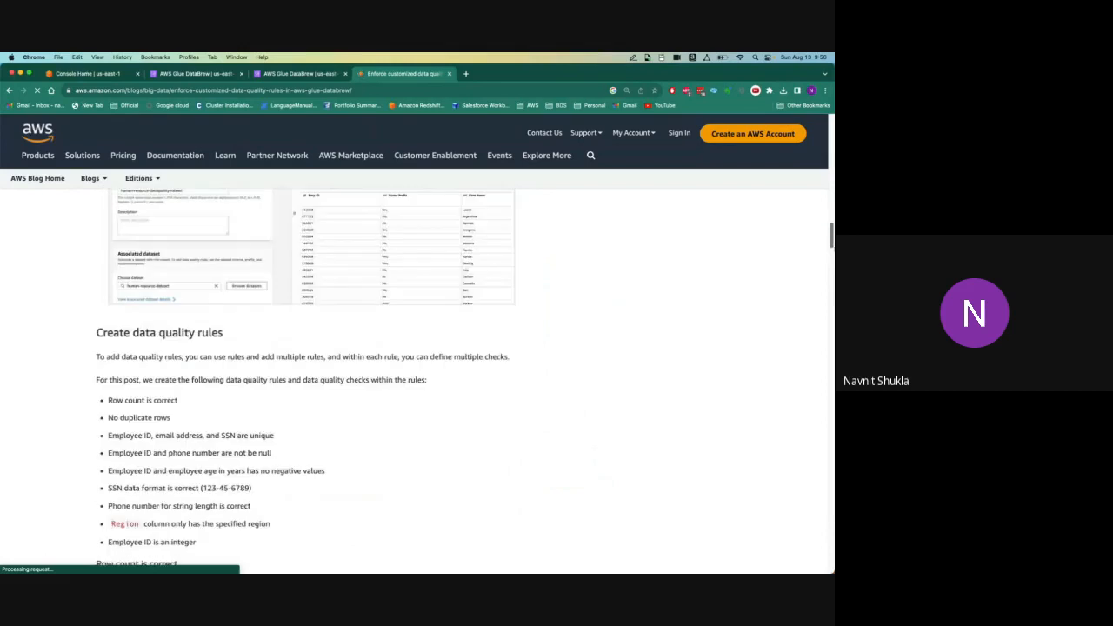
pyautogui.scroll(-10, 417, 383)
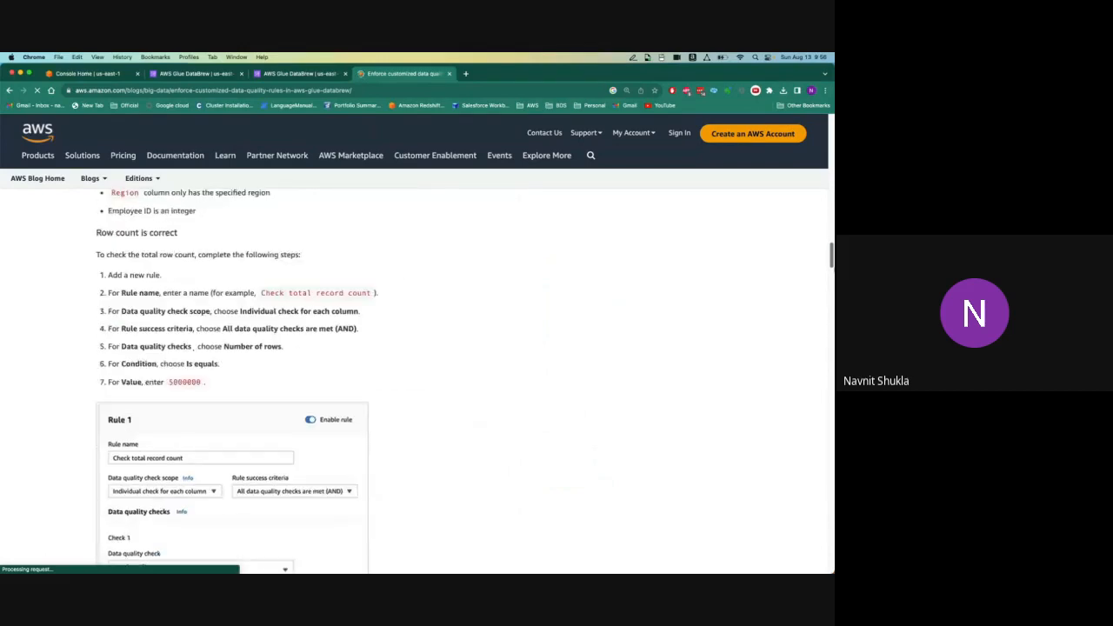
pyautogui.scroll(-15, 417, 383)
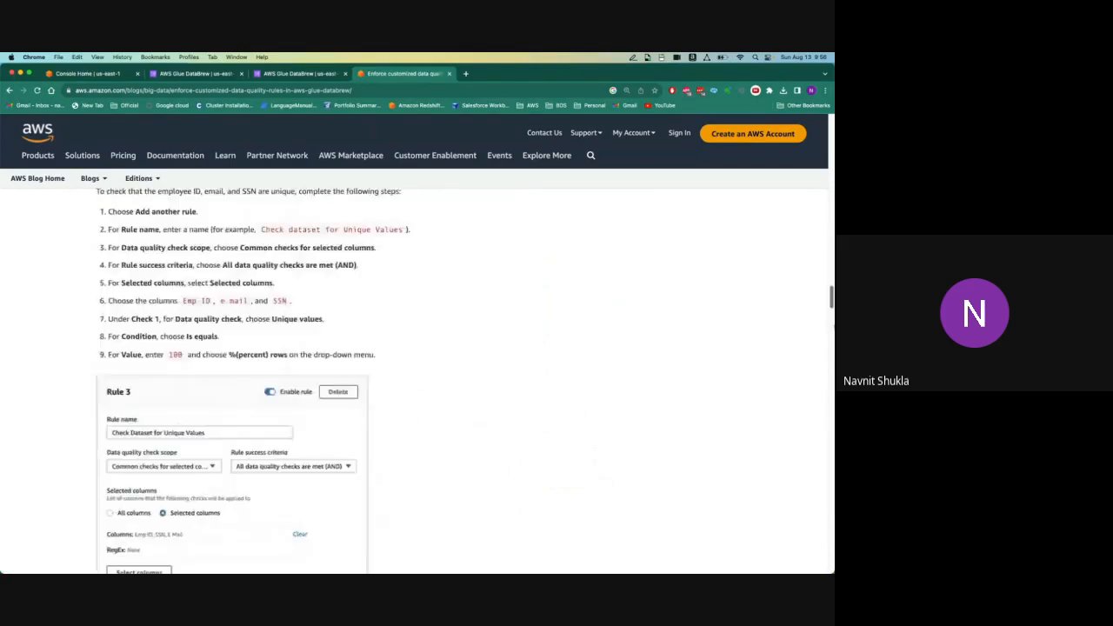
pyautogui.scroll(-15, 417, 382)
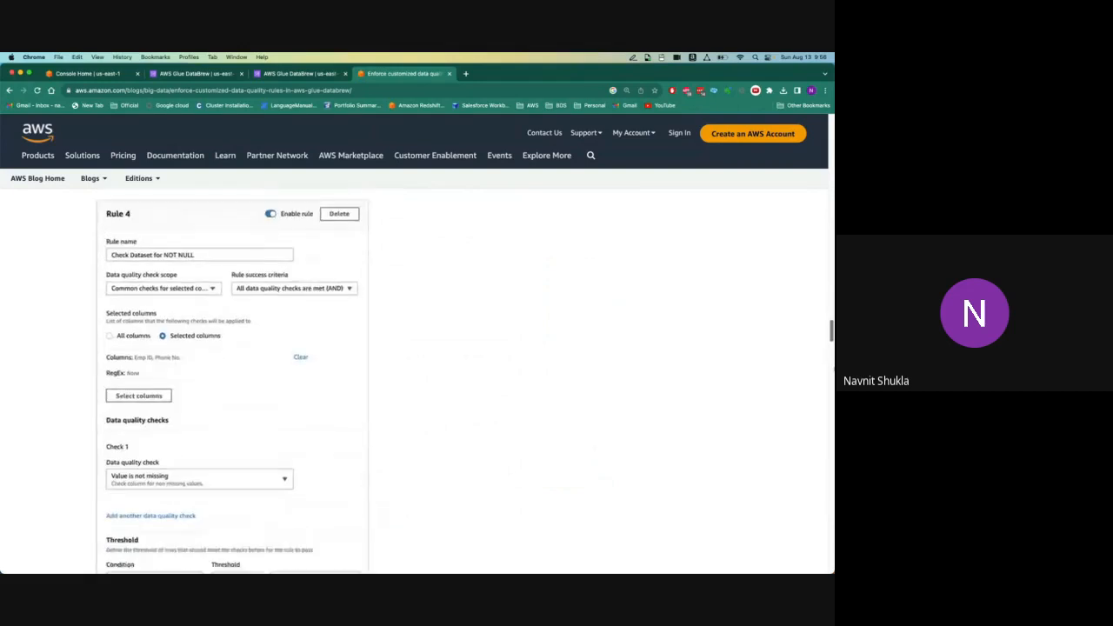
pyautogui.scroll(-2, 417, 382)
pyautogui.click(368, 90)
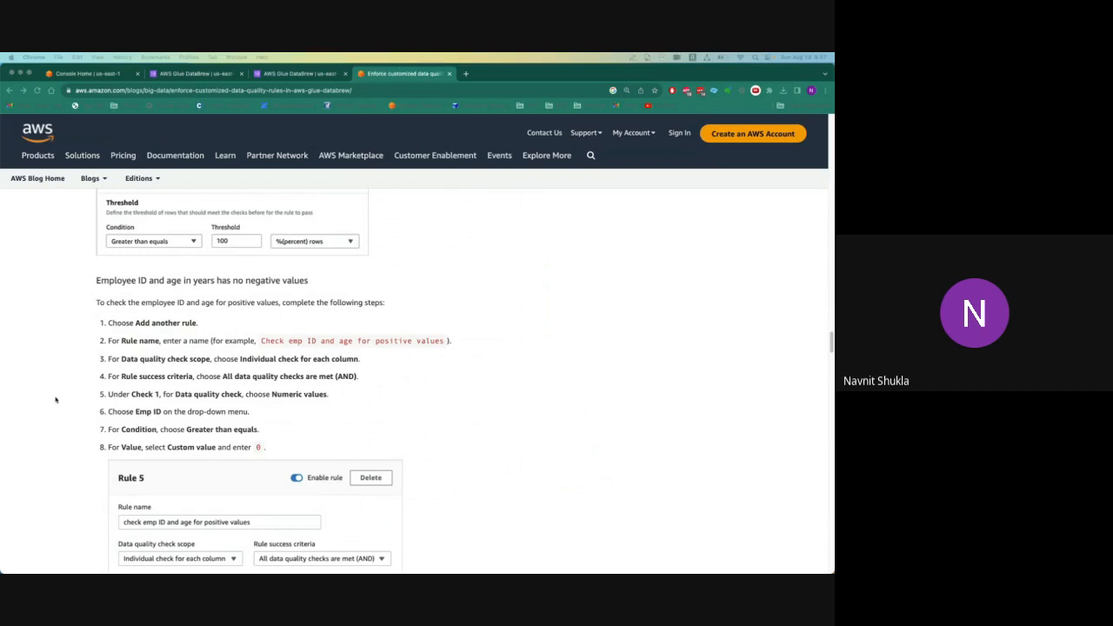
pyautogui.click(832, 342)
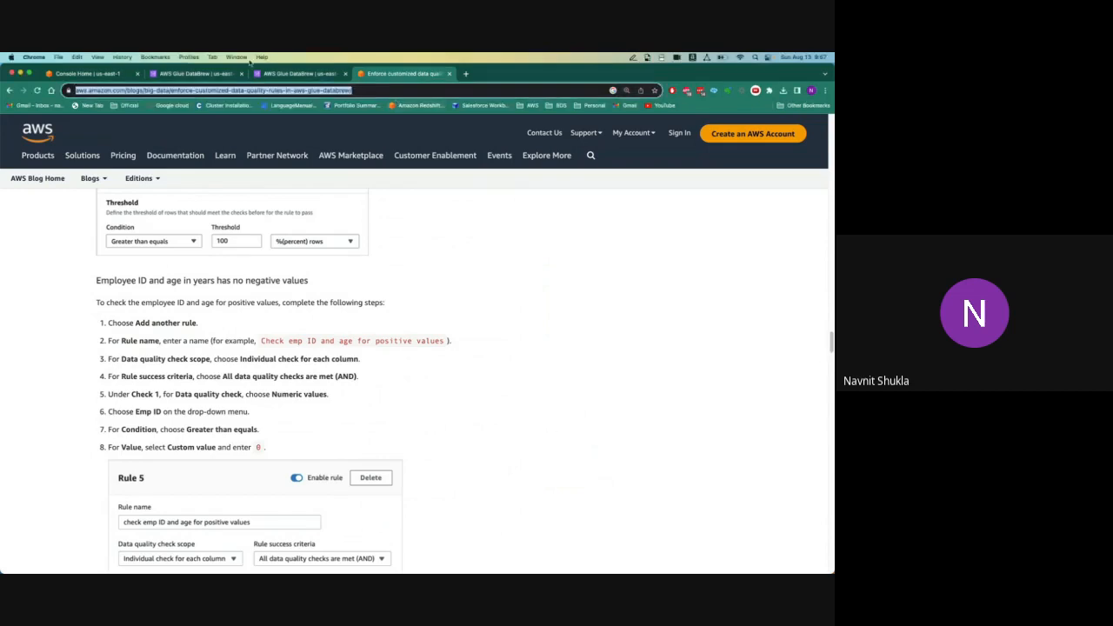
# Return to the DataBrew dataset creation page and open the list of DataBrew projects.
pyautogui.click(193, 74)
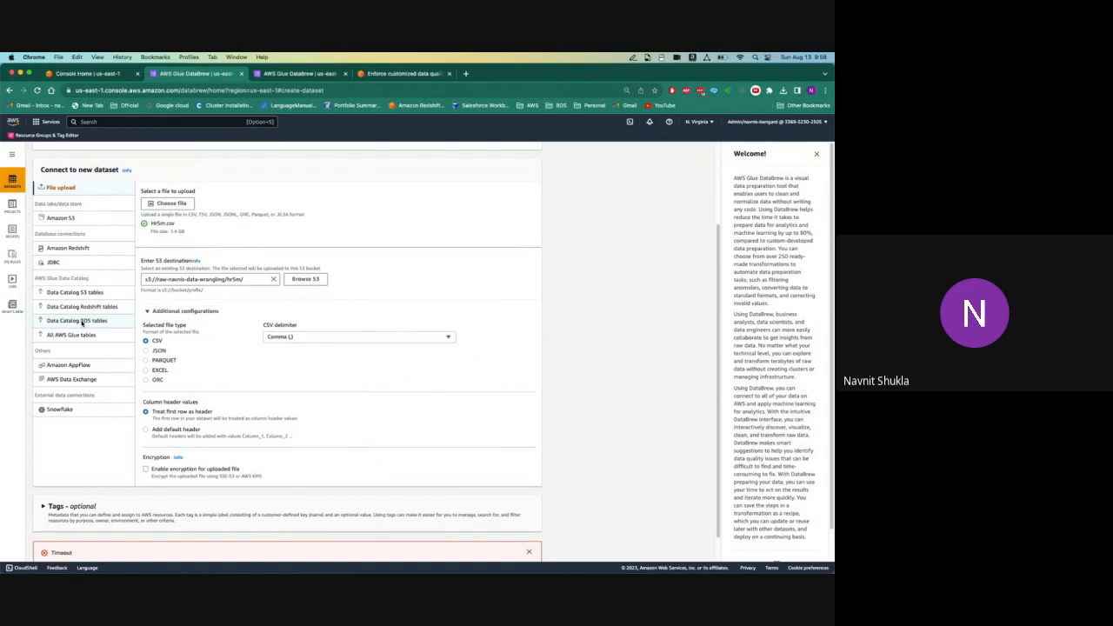
pyautogui.click(13, 209)
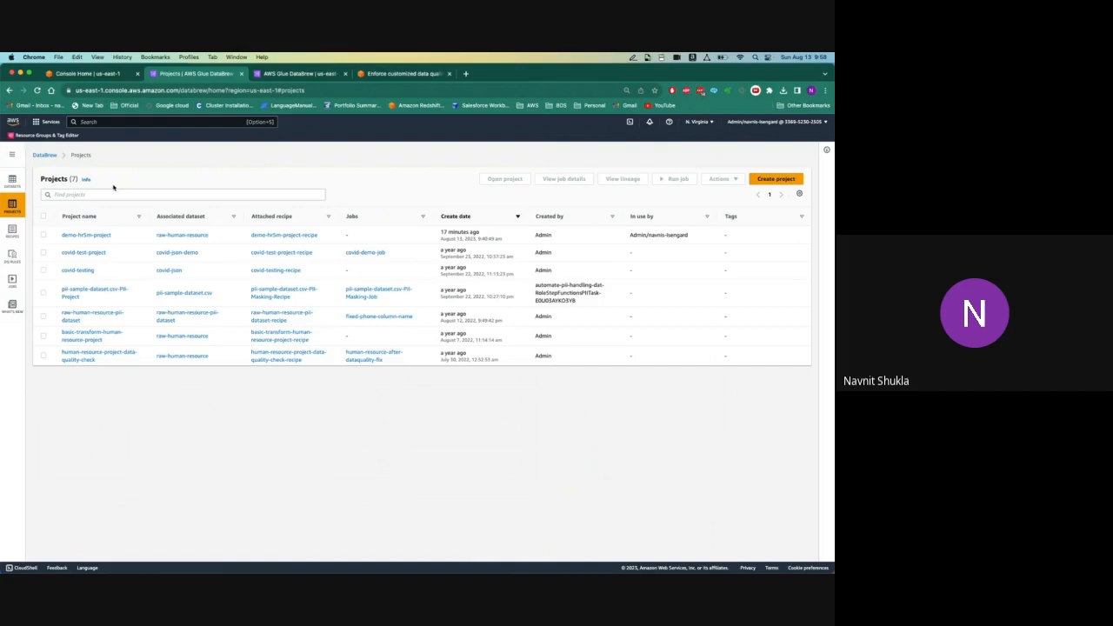
pyautogui.click(99, 125)
pyautogui.write('qui')
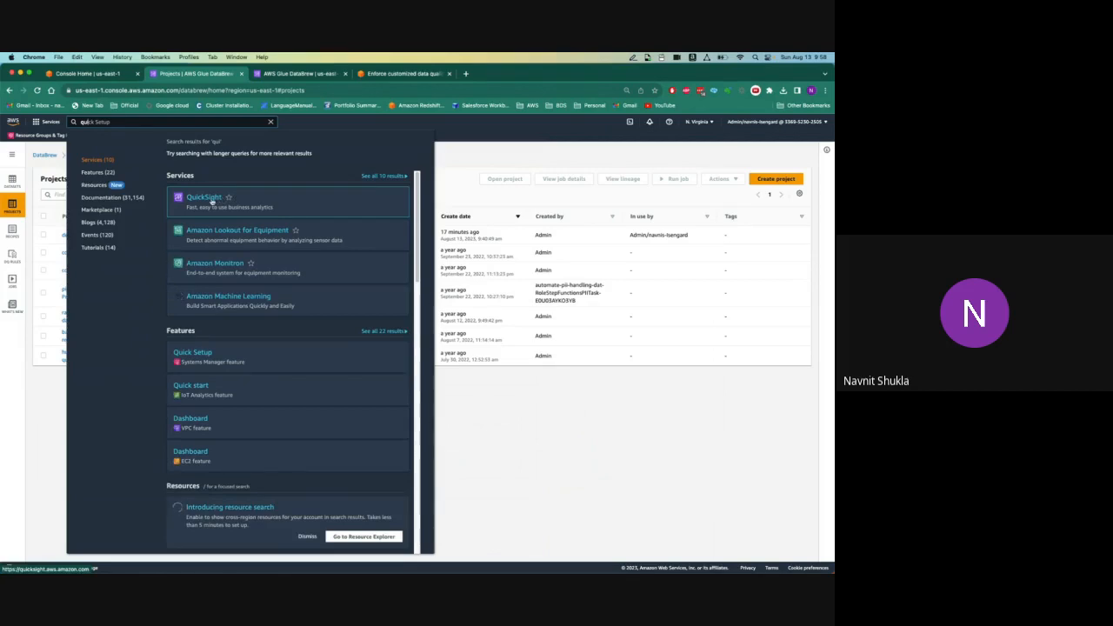
pyautogui.click(505, 429)
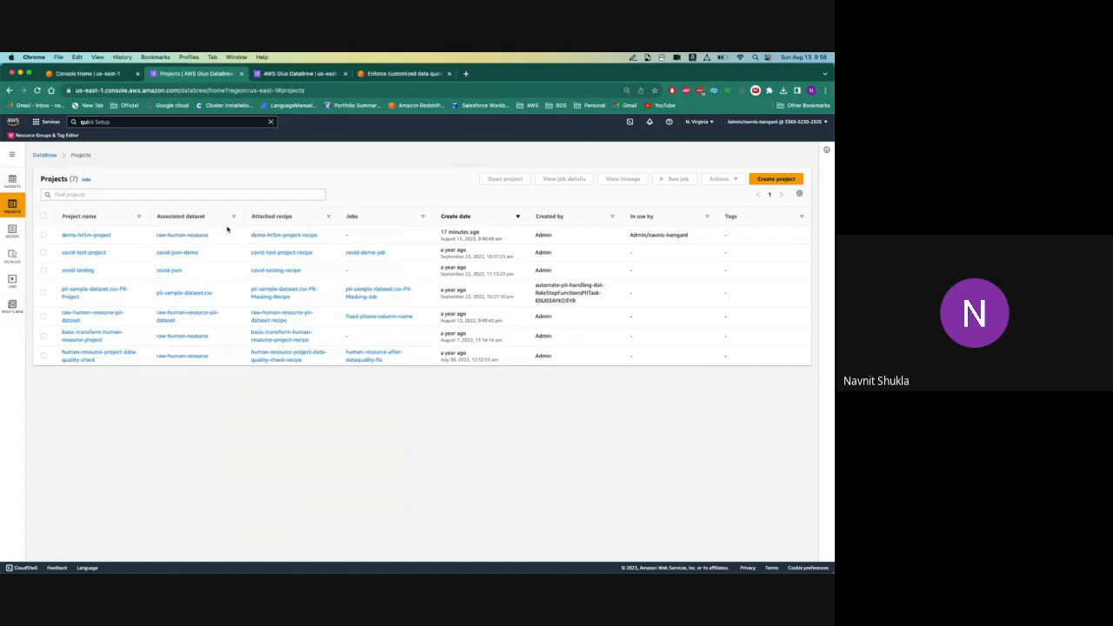
# Search the AWS console for "aws glue" and open the AWS Glue service.
pyautogui.doubleClick(82, 123)
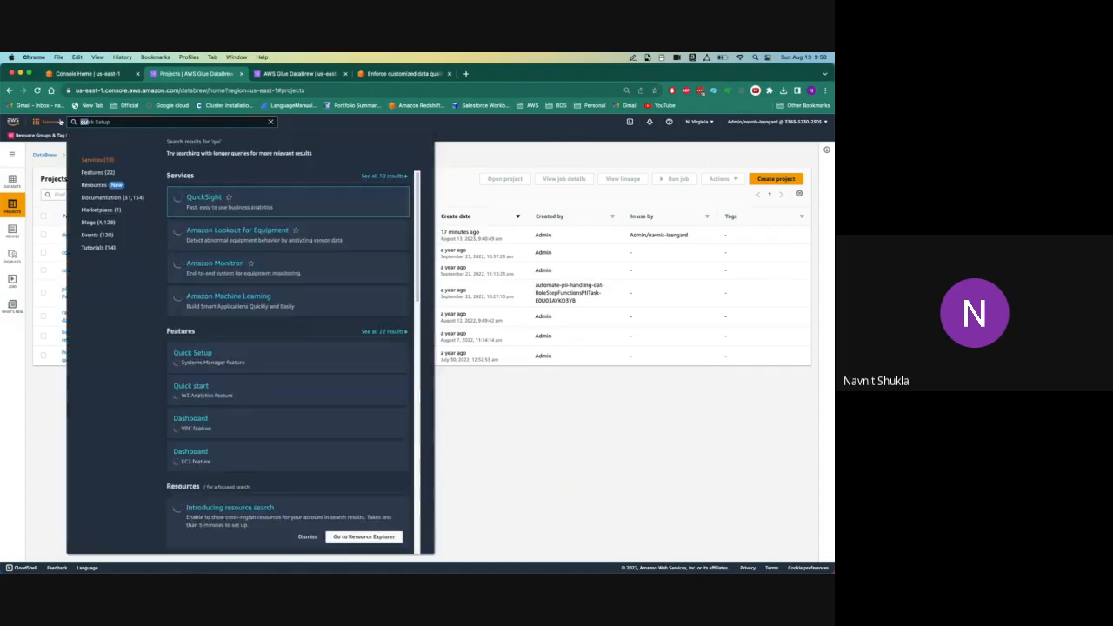
pyautogui.press('BackSpace')
pyautogui.write('aws')
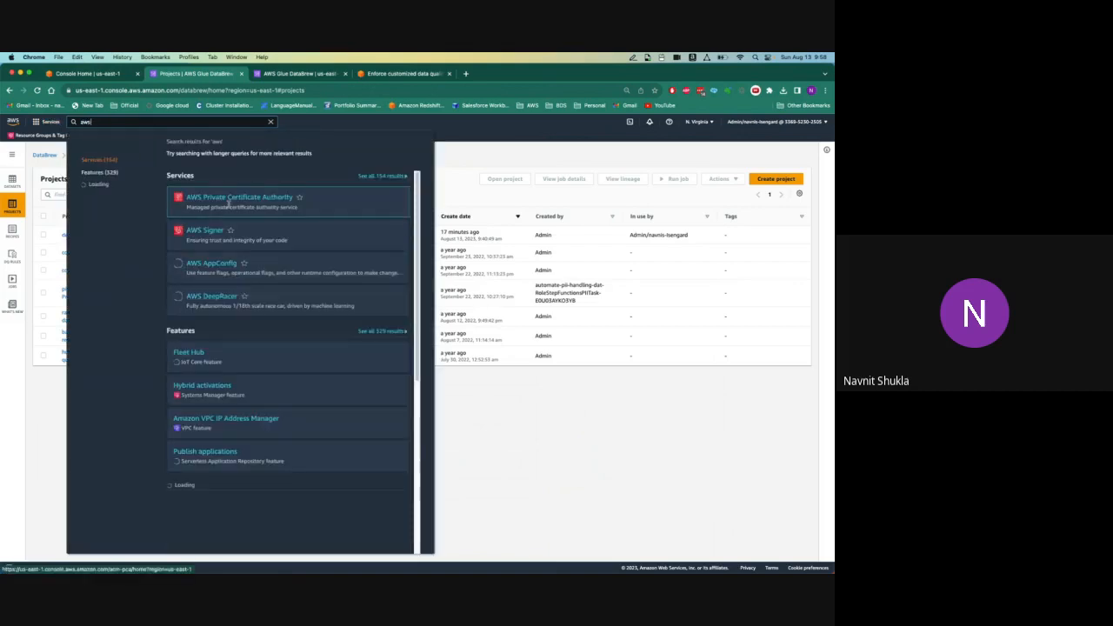
pyautogui.write(' glue')
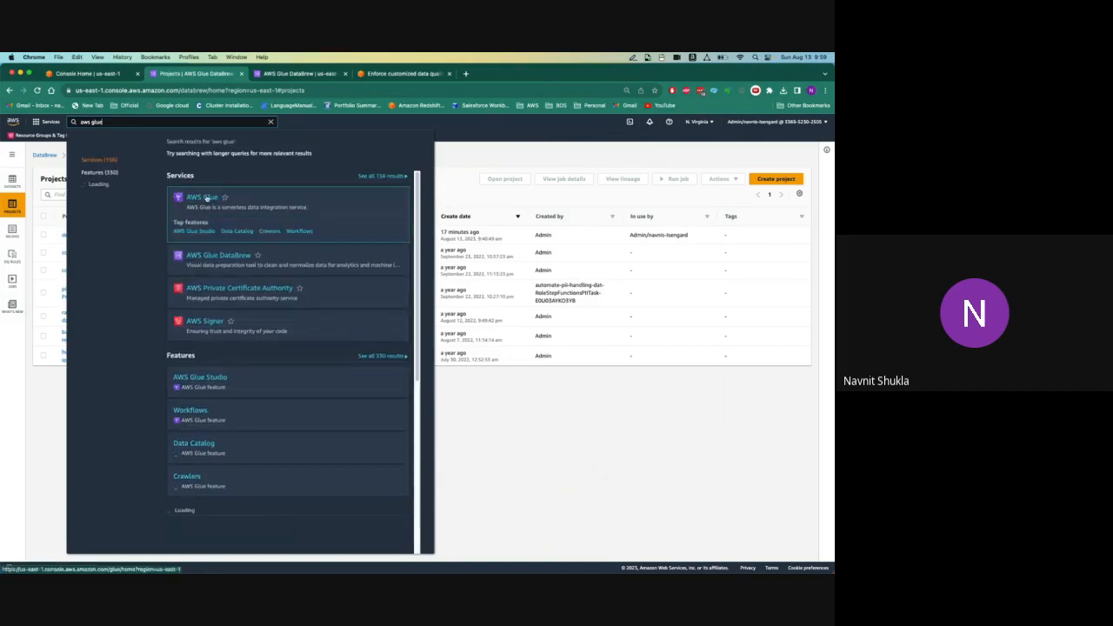
pyautogui.click(205, 198)
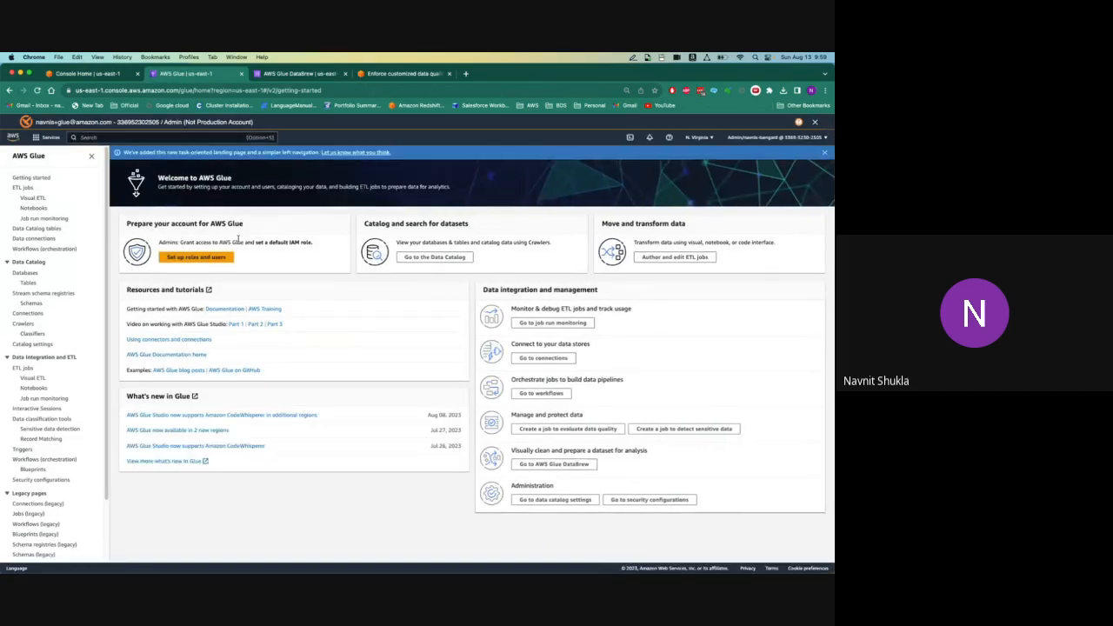
# Create a new ETL job in AWS Glue Studio using the Visual with a blank canvas option.
pyautogui.click(27, 189)
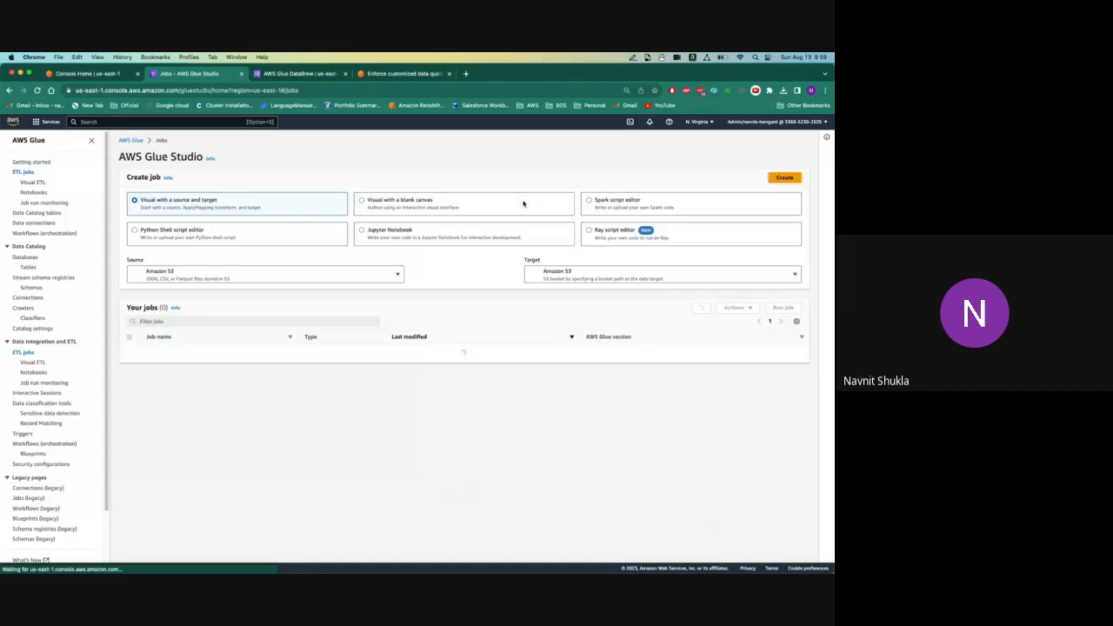
pyautogui.click(519, 207)
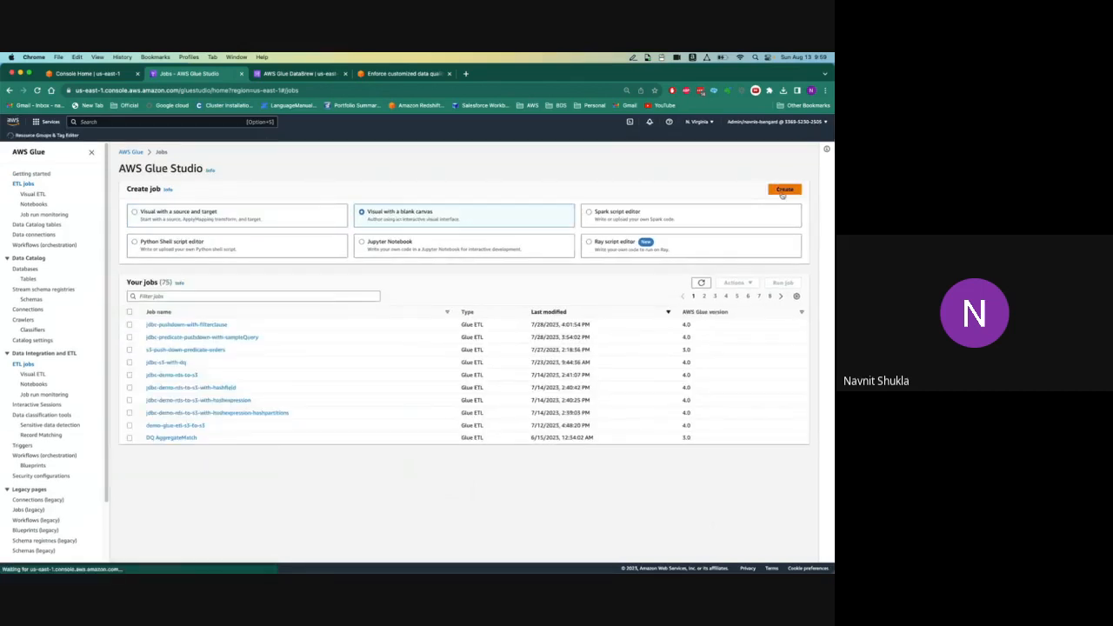
pyautogui.click(782, 193)
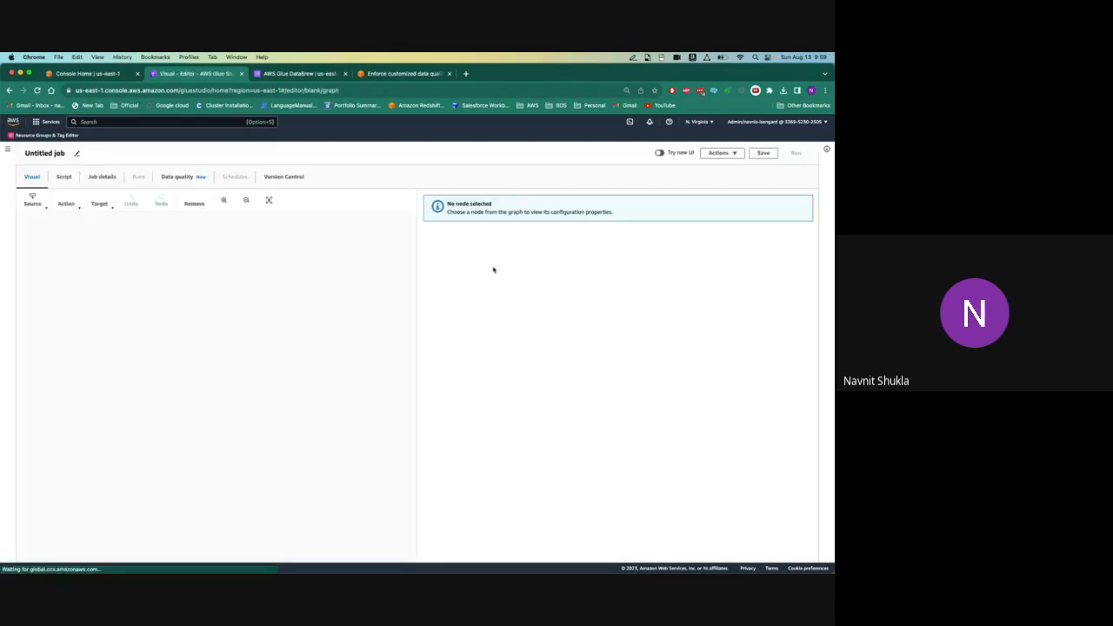
# Show the untitled job's generated script and unlock it for editing, confirming the switch to script-only mode.
pyautogui.click(65, 177)
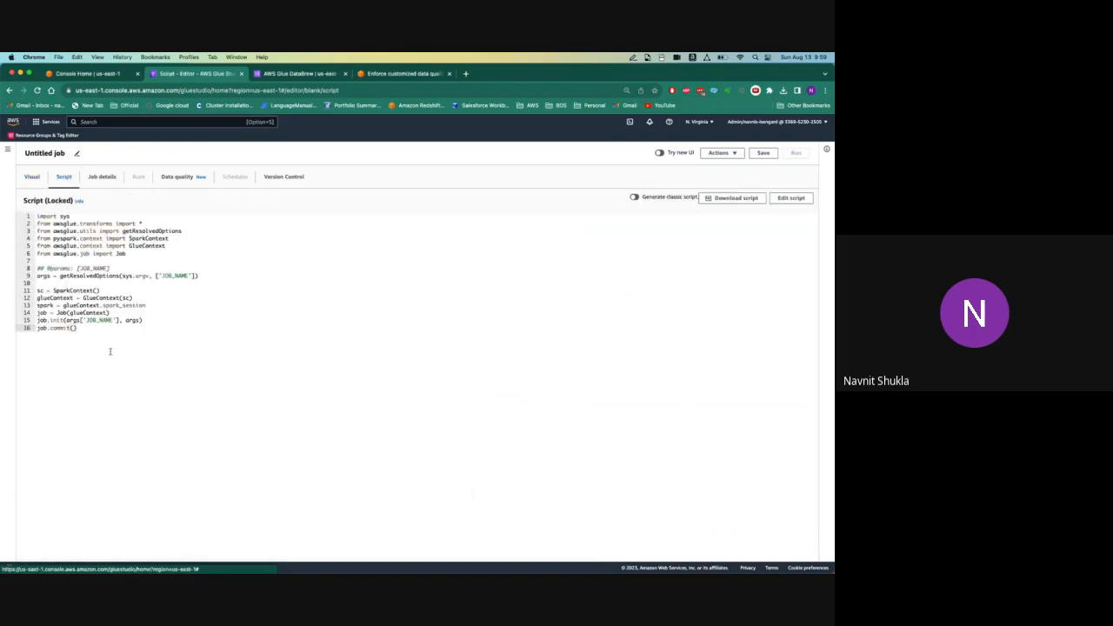
pyautogui.click(790, 199)
pyautogui.click(364, 373)
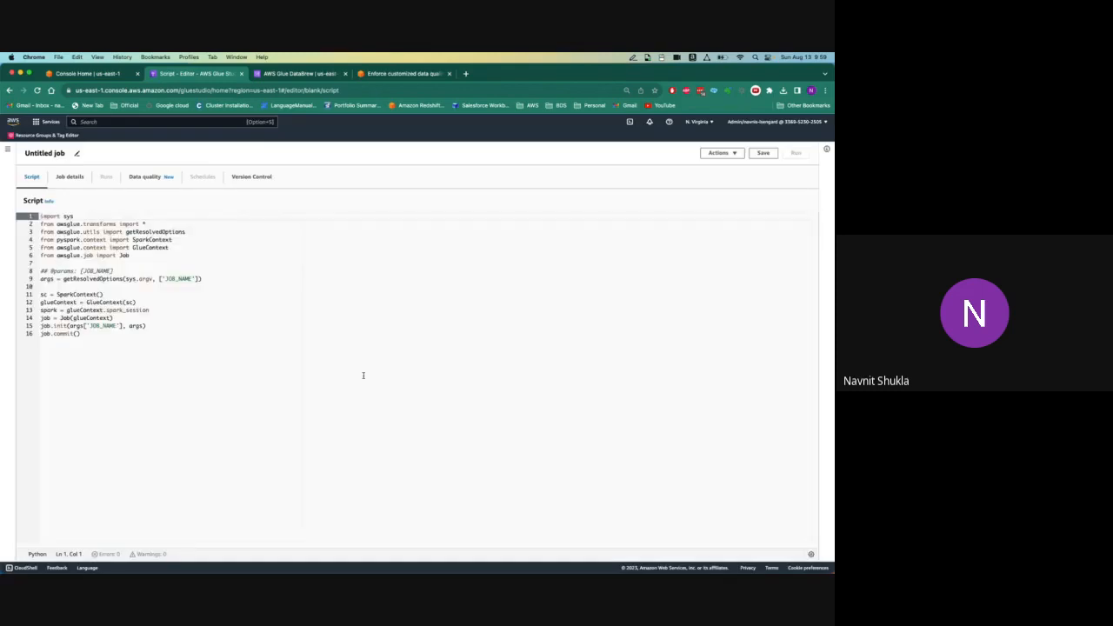
# Add the comment "#function to add two numbers" below job.commit() in the script, with a blank line between and a new line after.
pyautogui.click(88, 333)
pyautogui.press('Return')
pyautogui.press('Return')
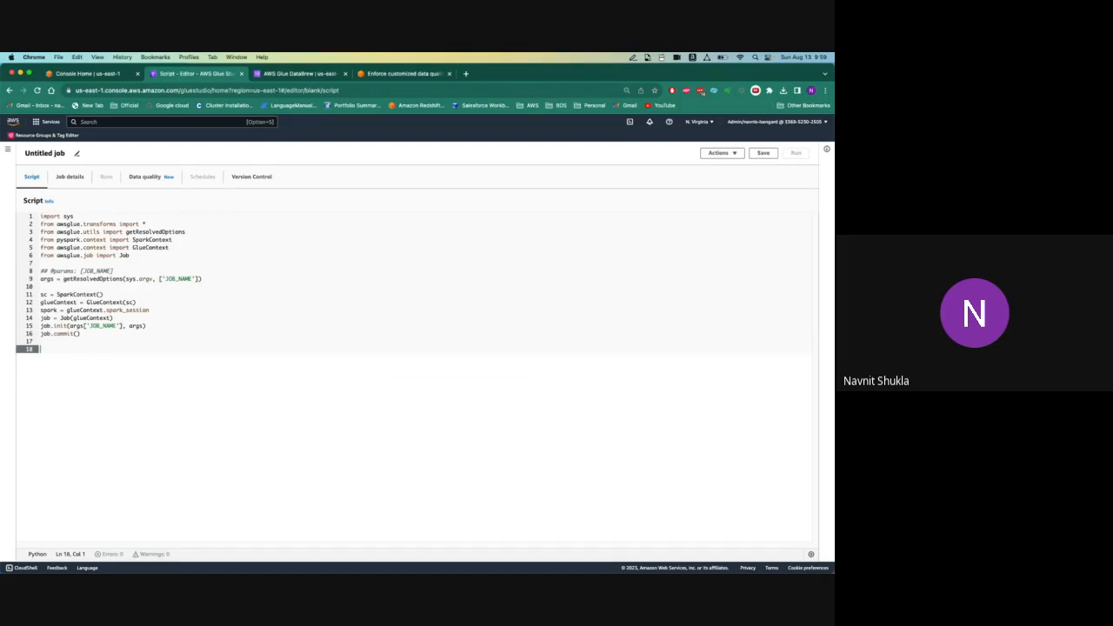
pyautogui.write('#function to add t')
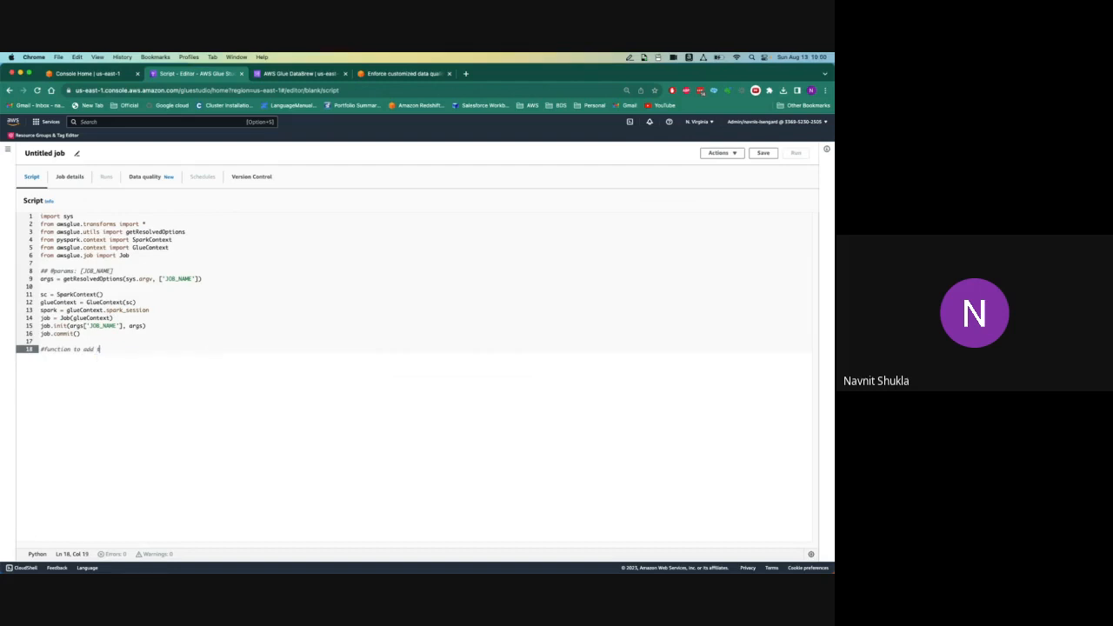
pyautogui.write('wo numbers')
pyautogui.press('Return')
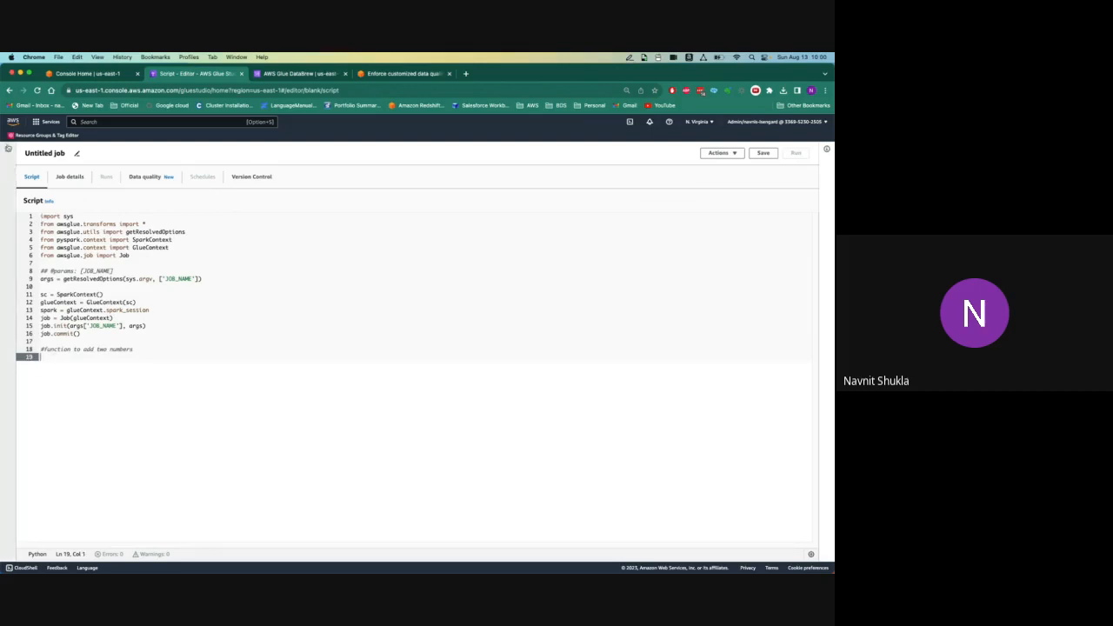
# Leave the job script for the Notebooks page of AWS Glue Studio and look over the remaining AWS Glue navigation entries.
pyautogui.click(8, 149)
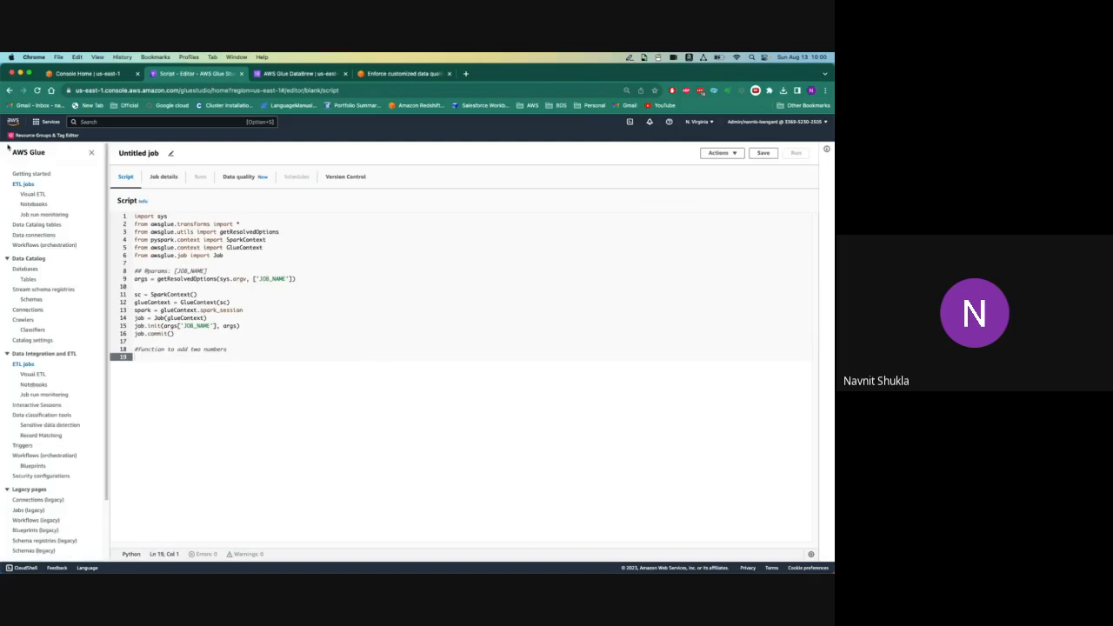
pyautogui.click(32, 206)
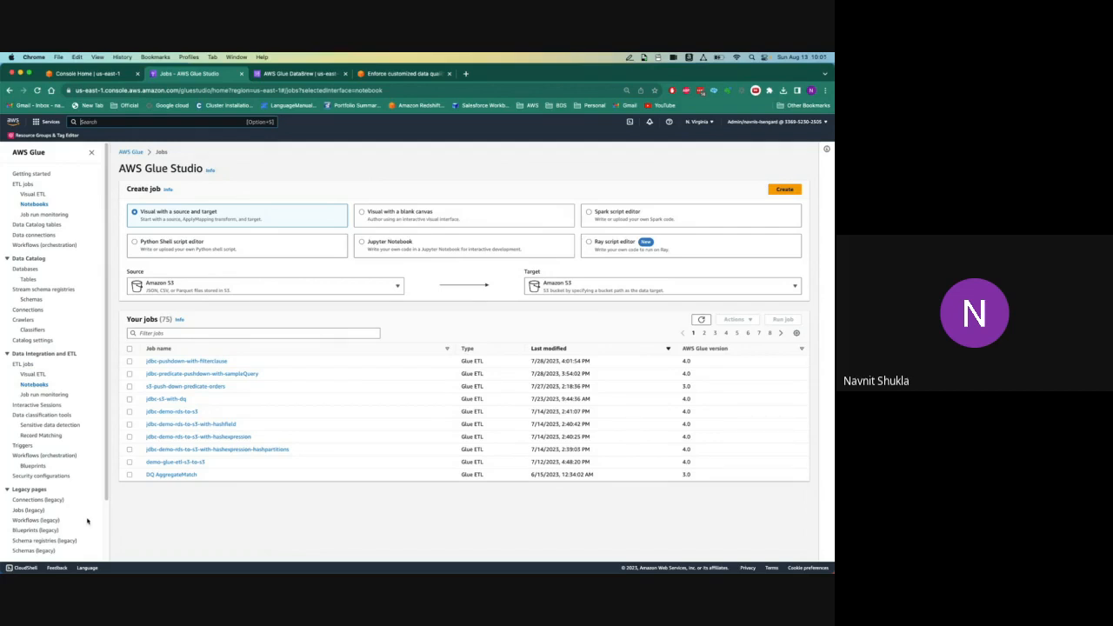
pyautogui.scroll(-3, 107, 533)
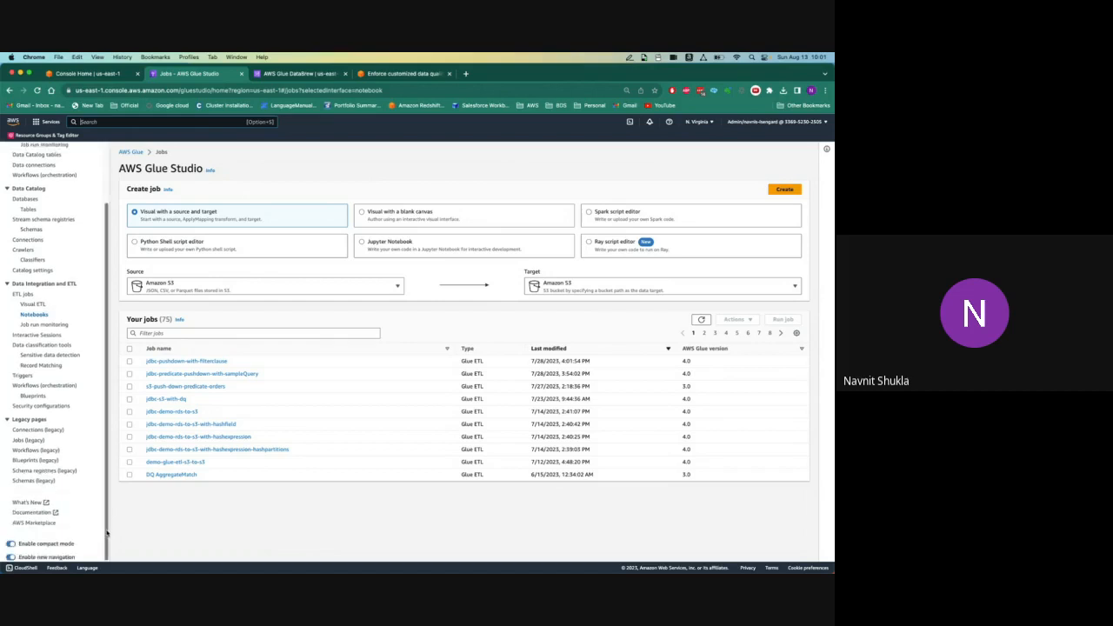